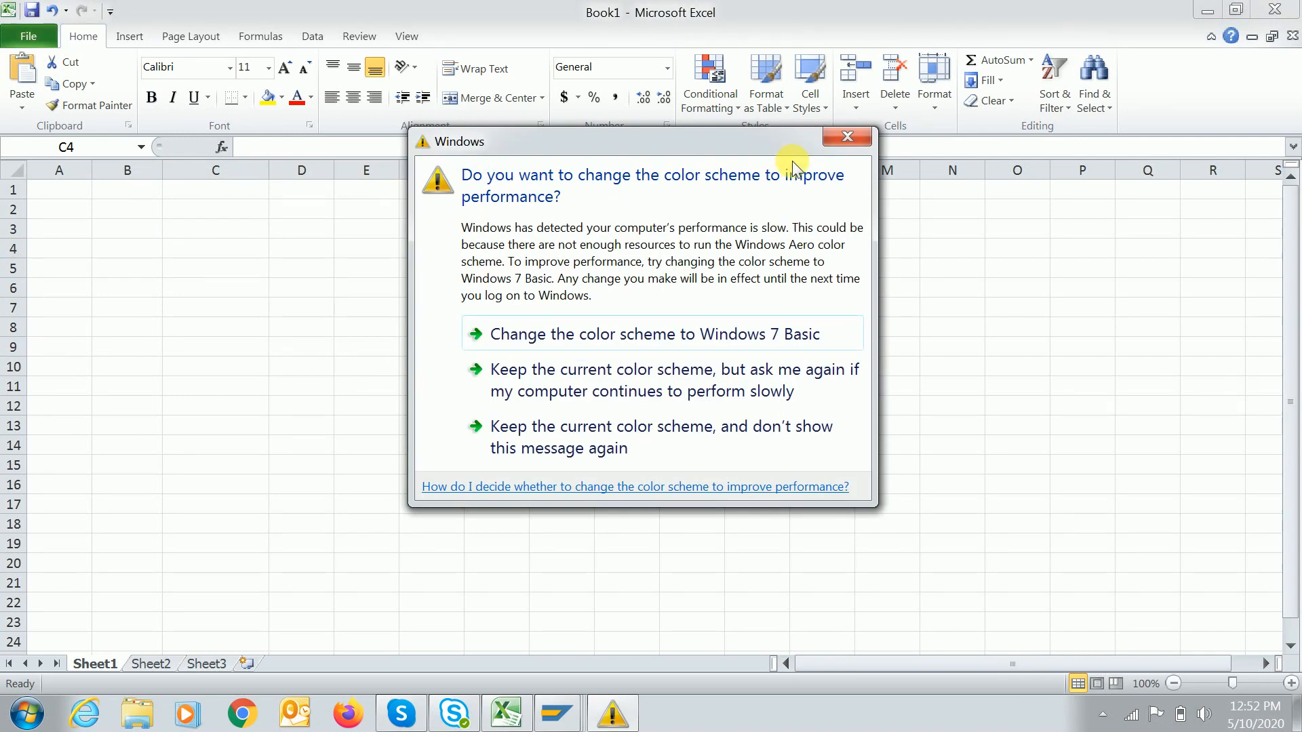
Close the Windows colour-scheme warning and select a starting cell in column C.
left_click(844, 137)
left_click(216, 309)
Enter the Material ledger heading in C6, then Raw material with V (Moving average price) in row 8.
key("Up")
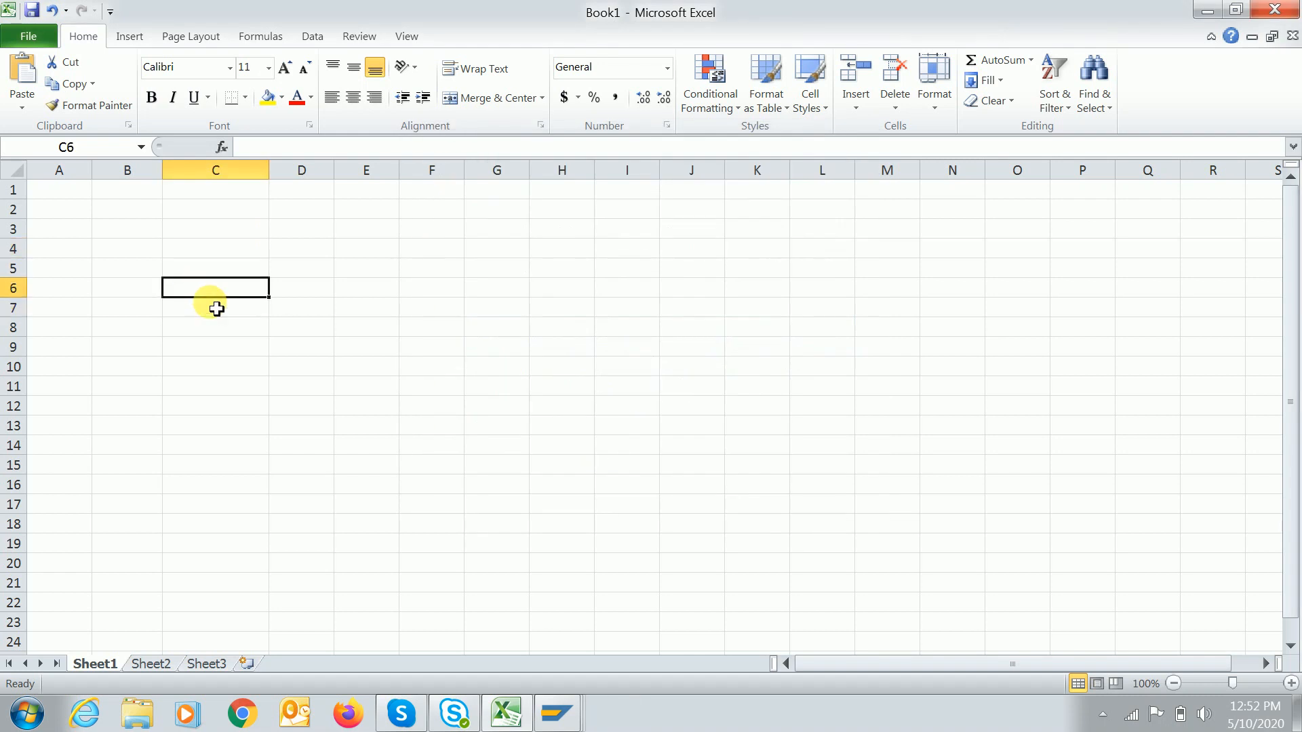
type("Material ledger")
key("Return")
key("Return")
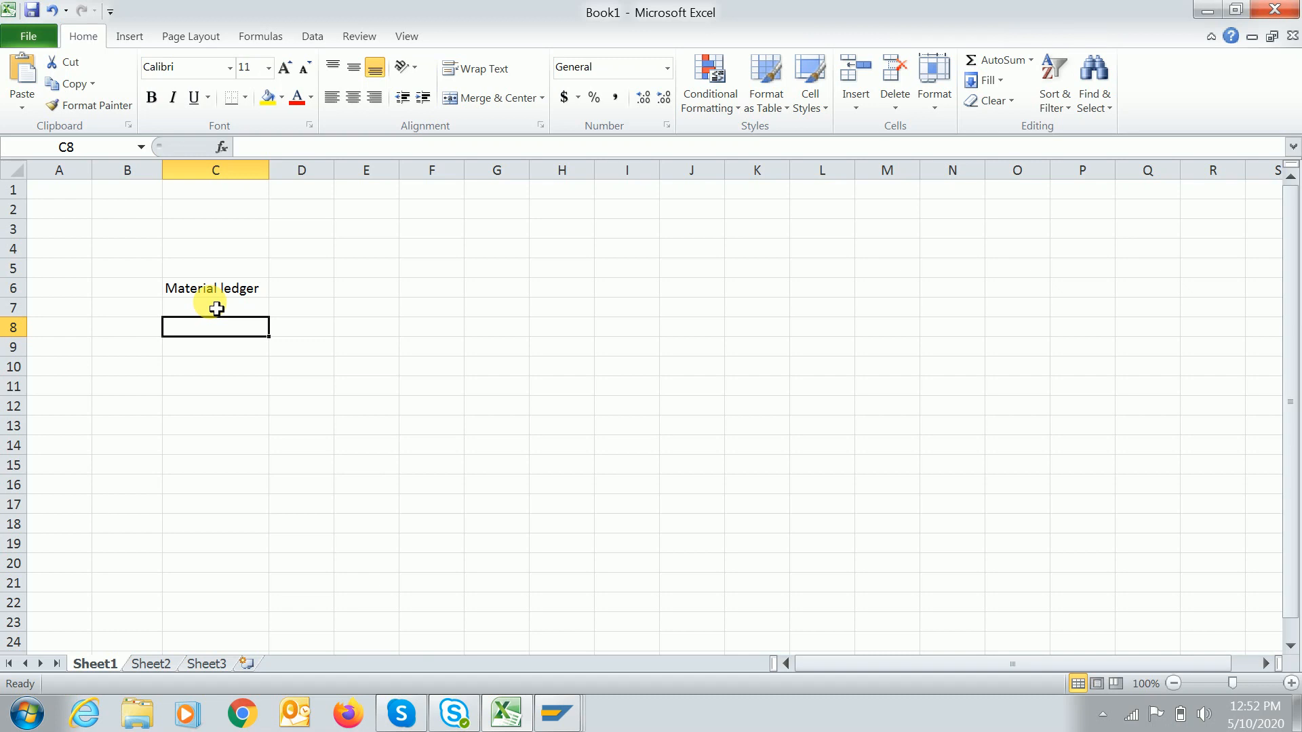
type("Raw maa")
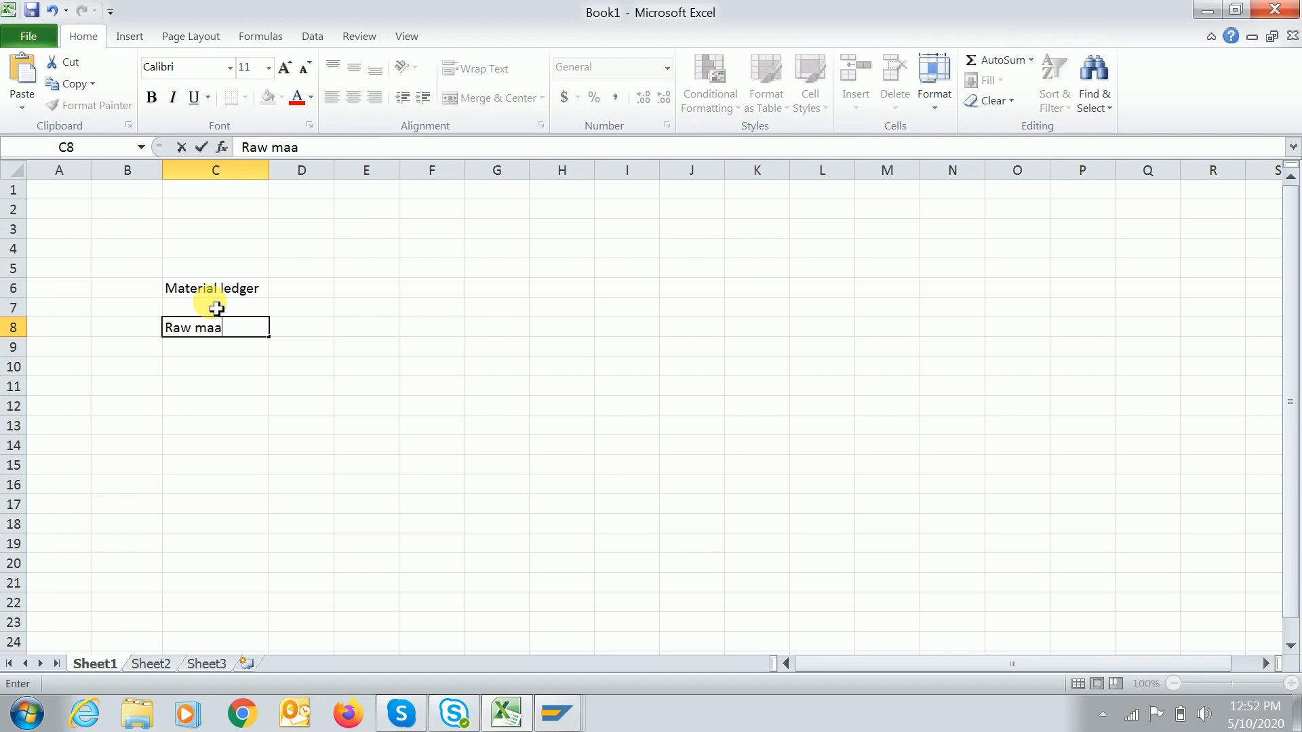
key("BackSpace")
type("terial")
key("Tab")
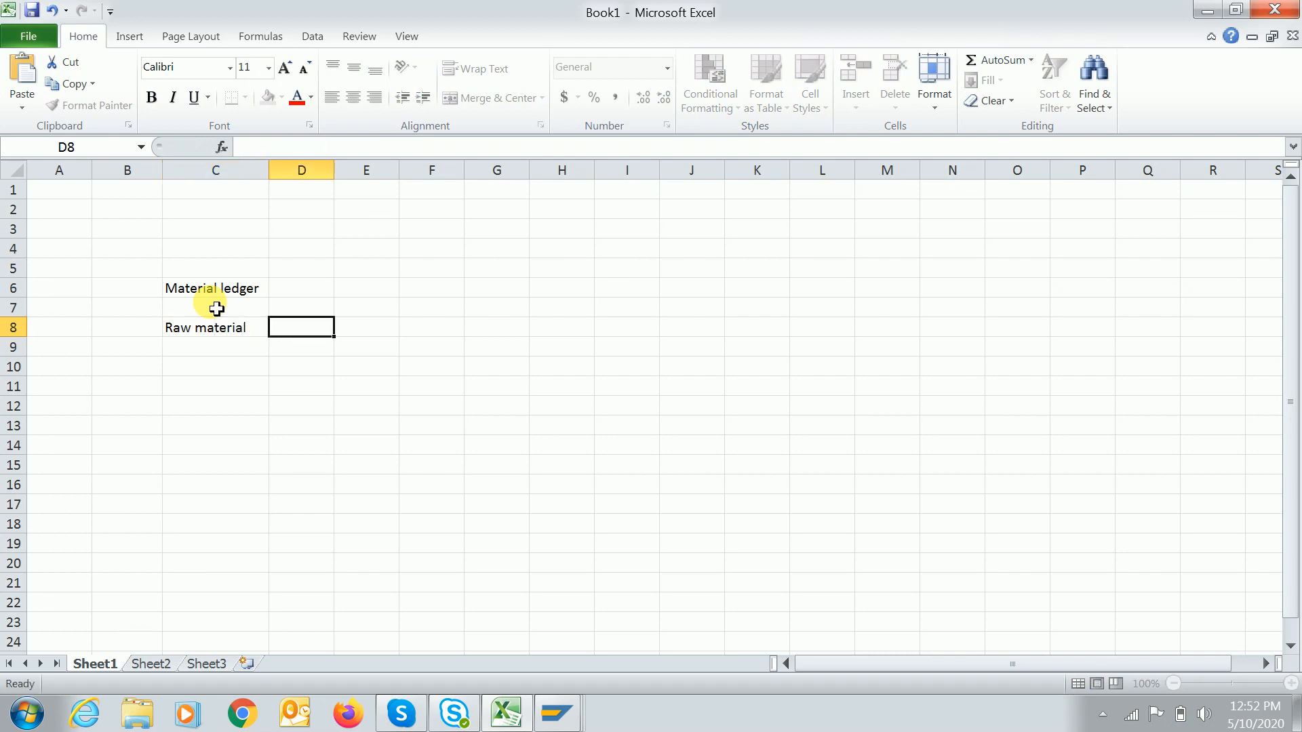
type("V (Moving averg")
key("BackSpace")
type("age p")
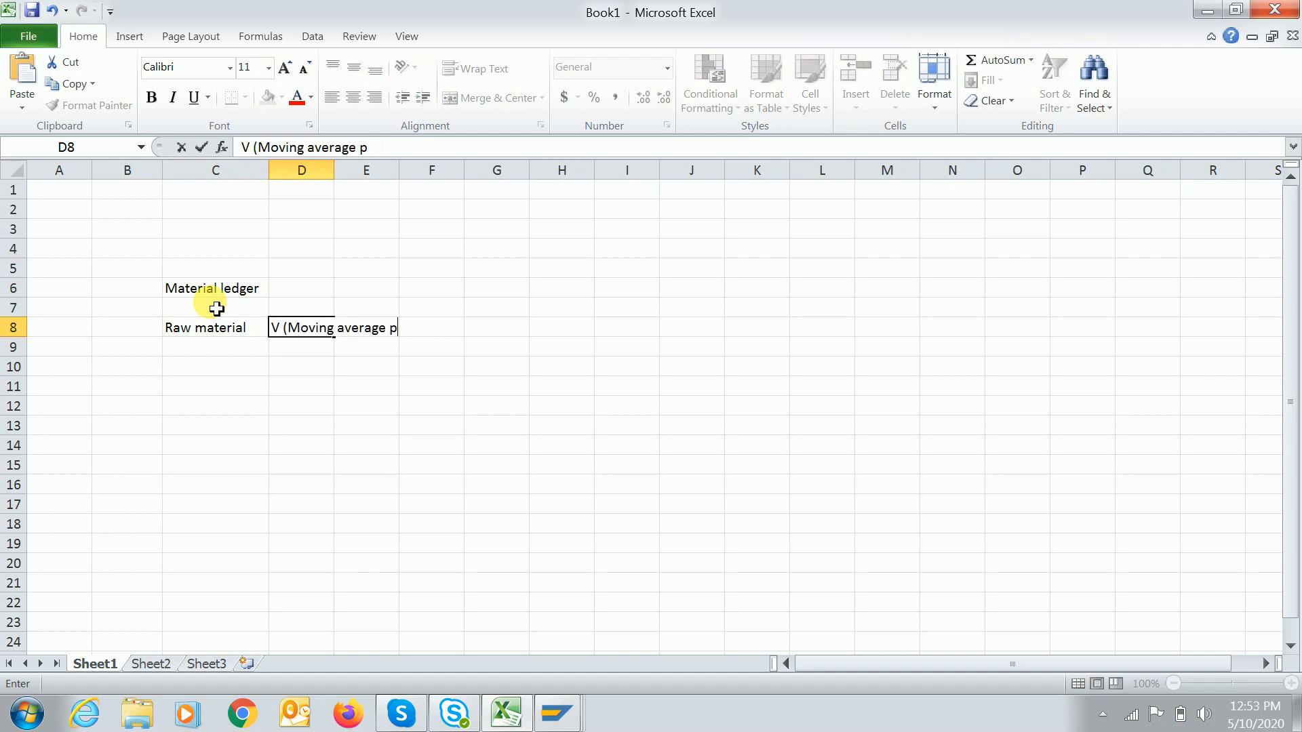
type("rice)")
key("Return")
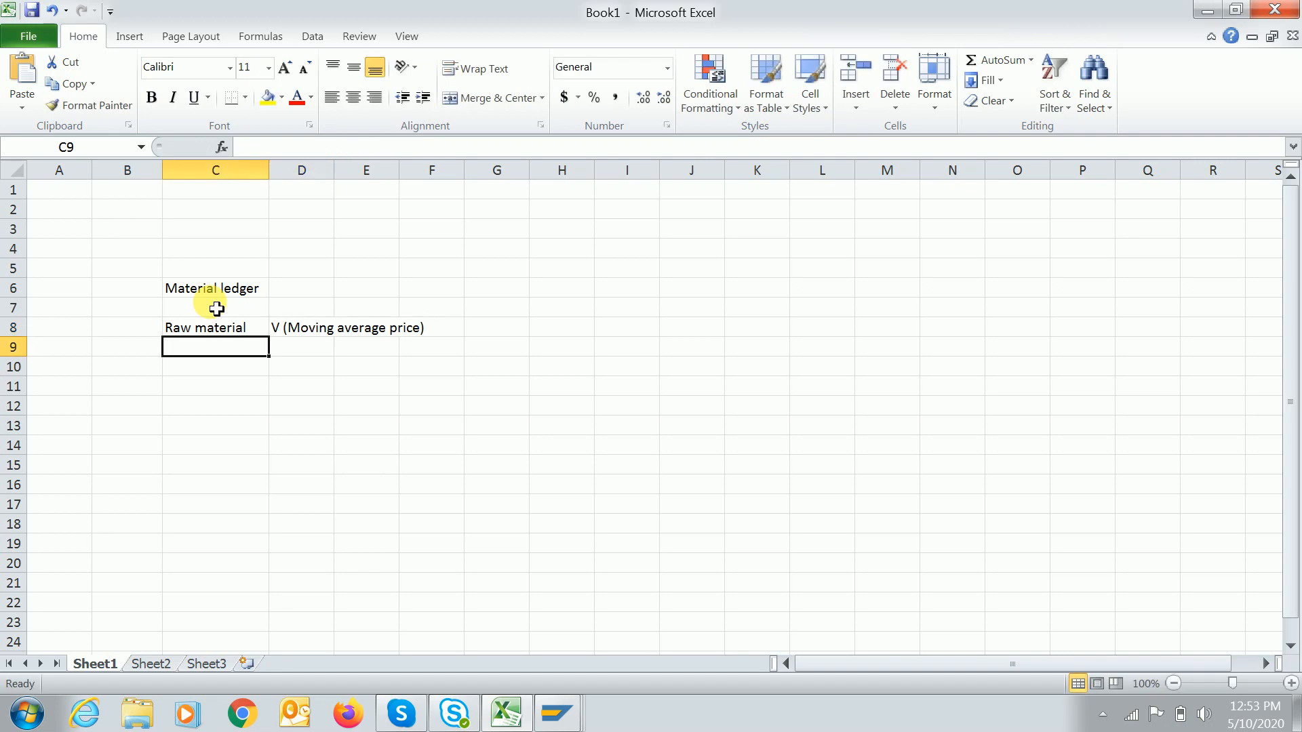
Add Inhouse production materials with S (Standard price) in row 9 and autofit column C.
type("INhous")
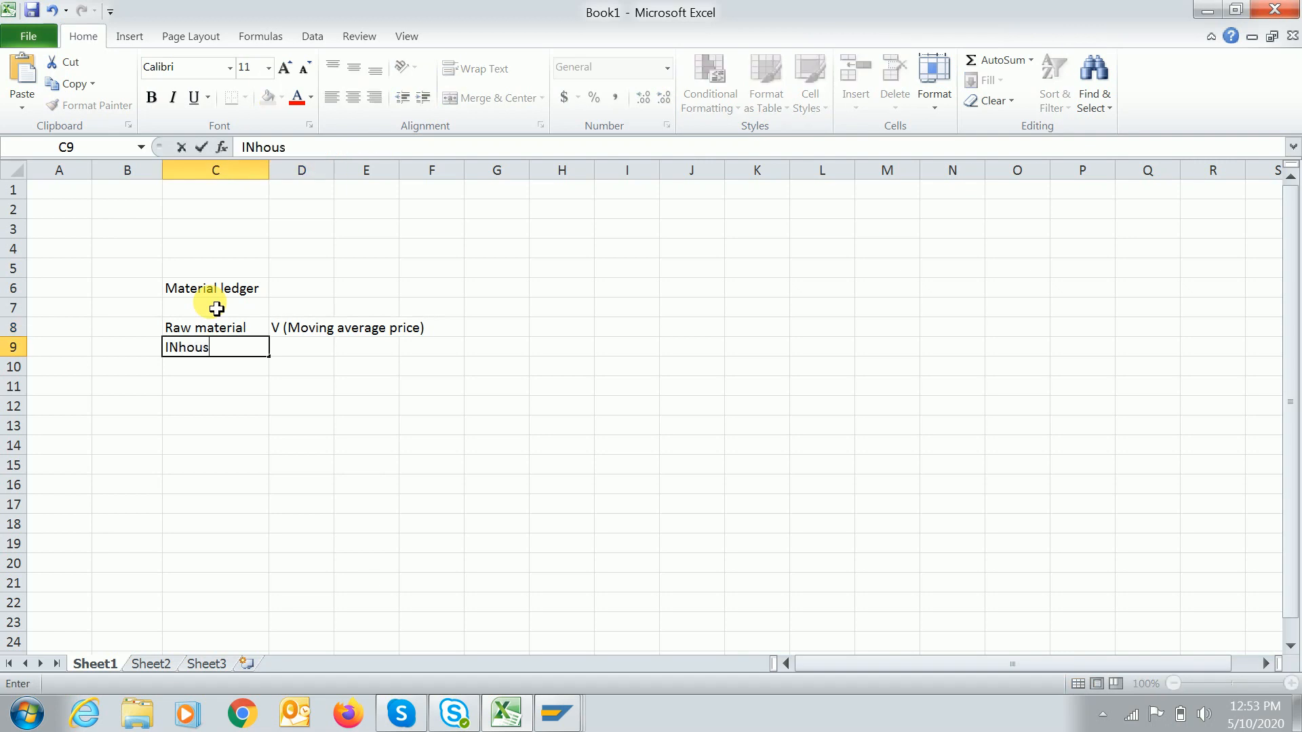
type("e pr")
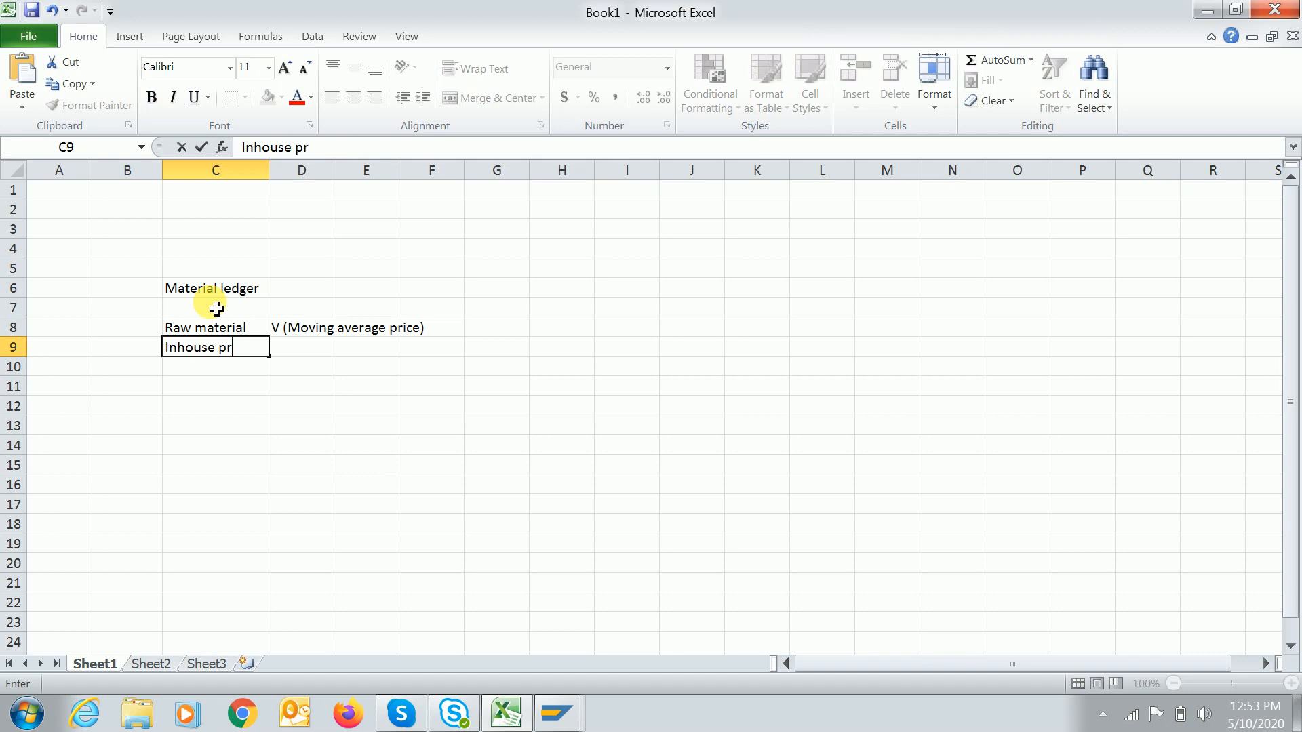
type("oduction materials")
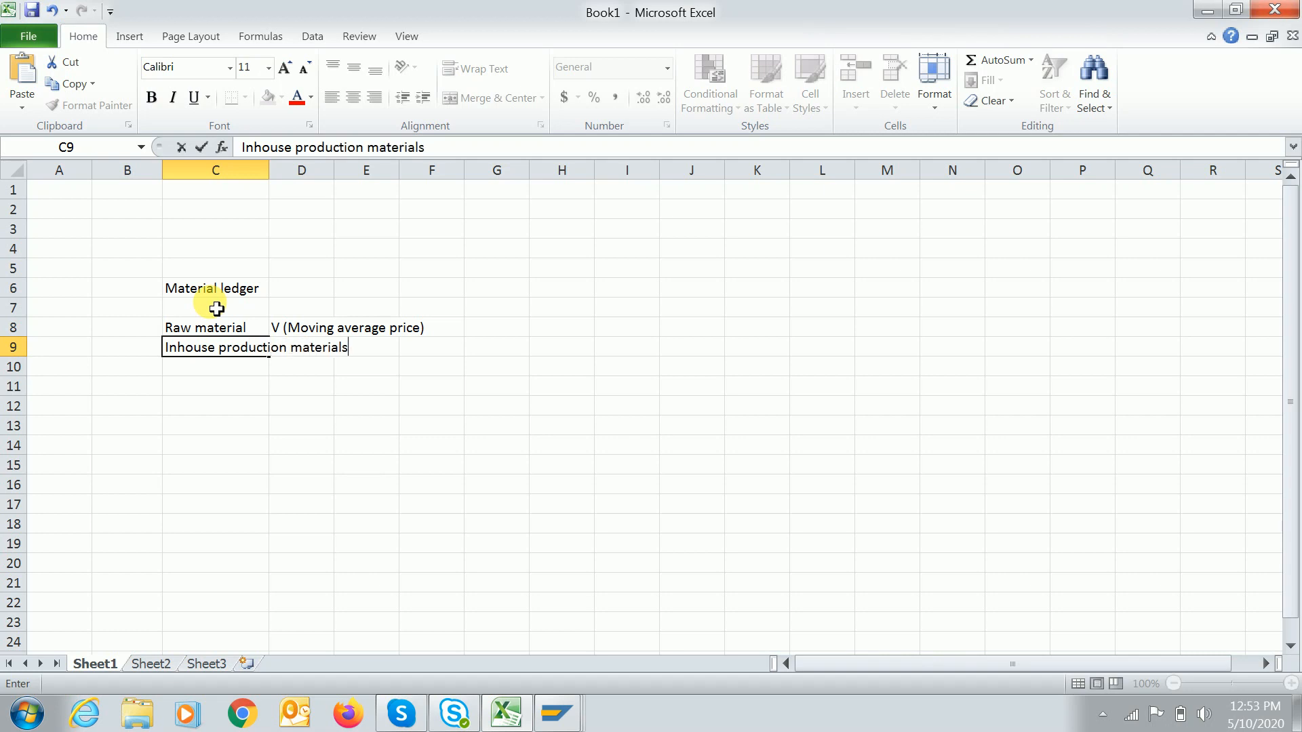
key("Tab")
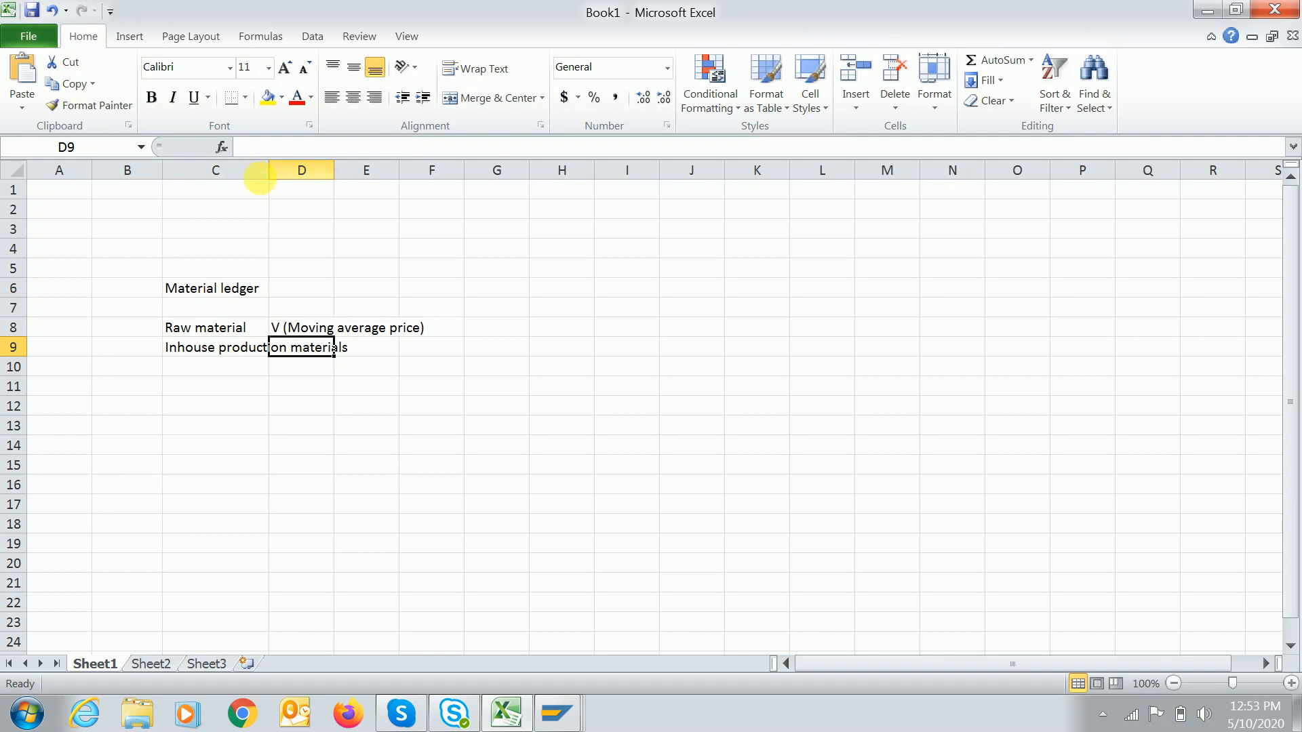
double_click(269, 170)
type("S")
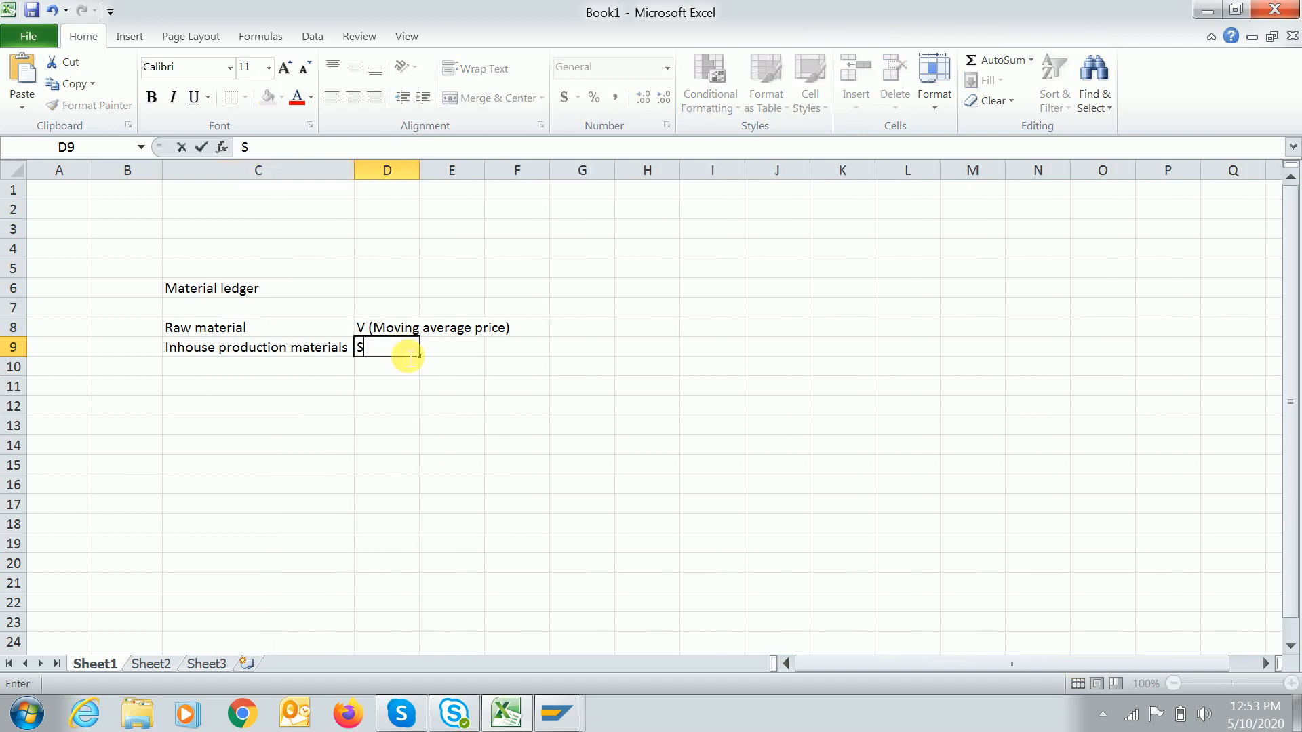
type(" (Standard pric")
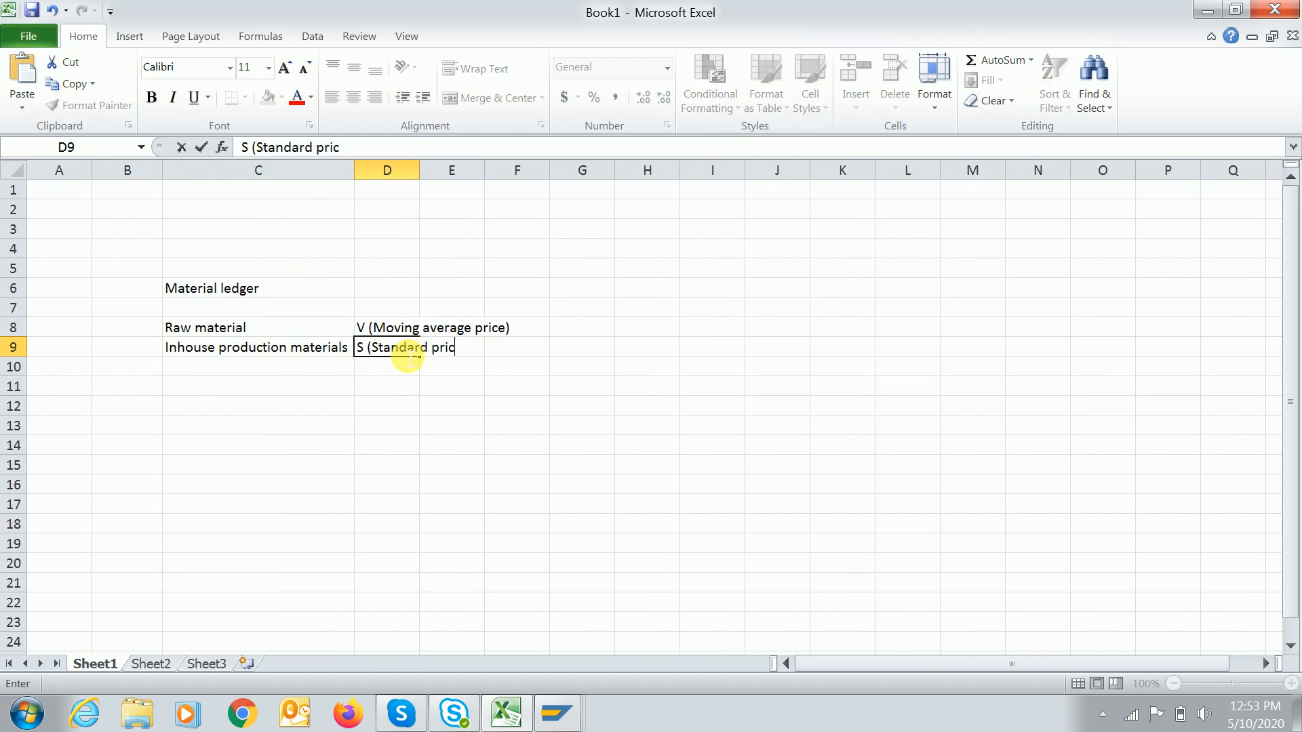
type("e)")
key("Return")
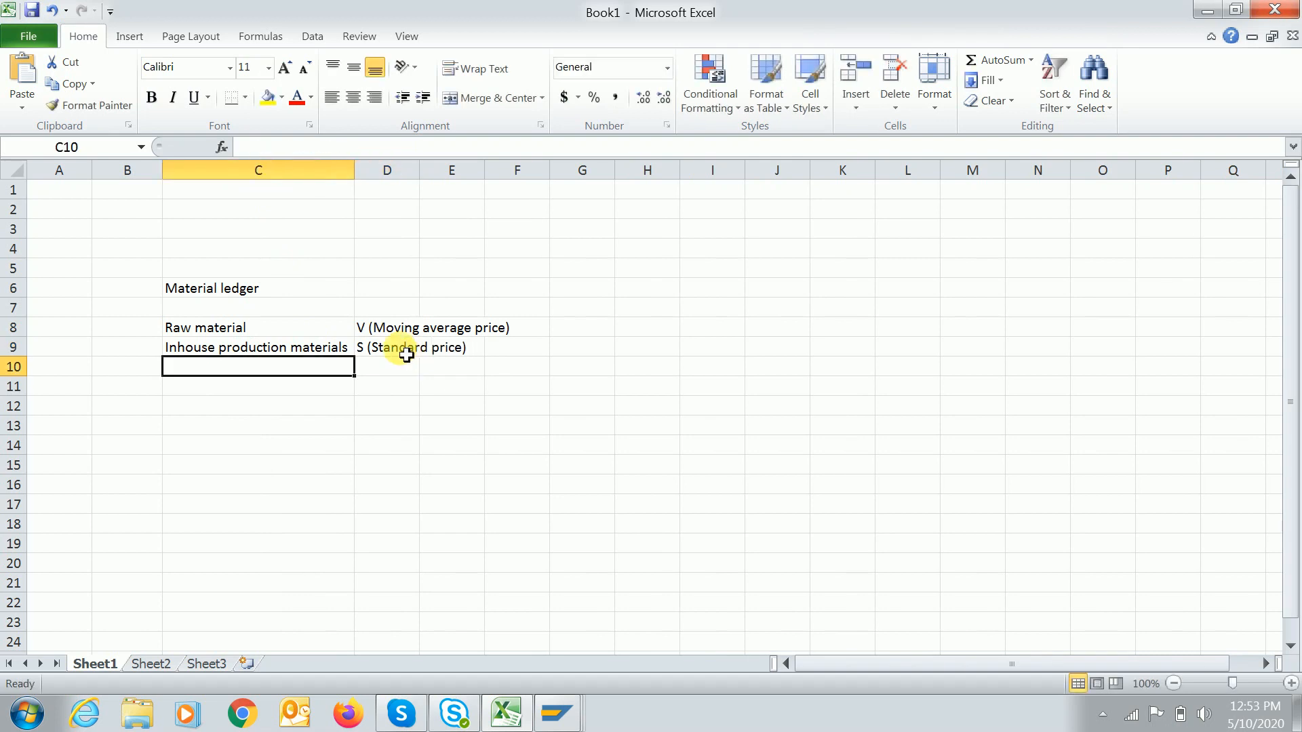
left_click(387, 353)
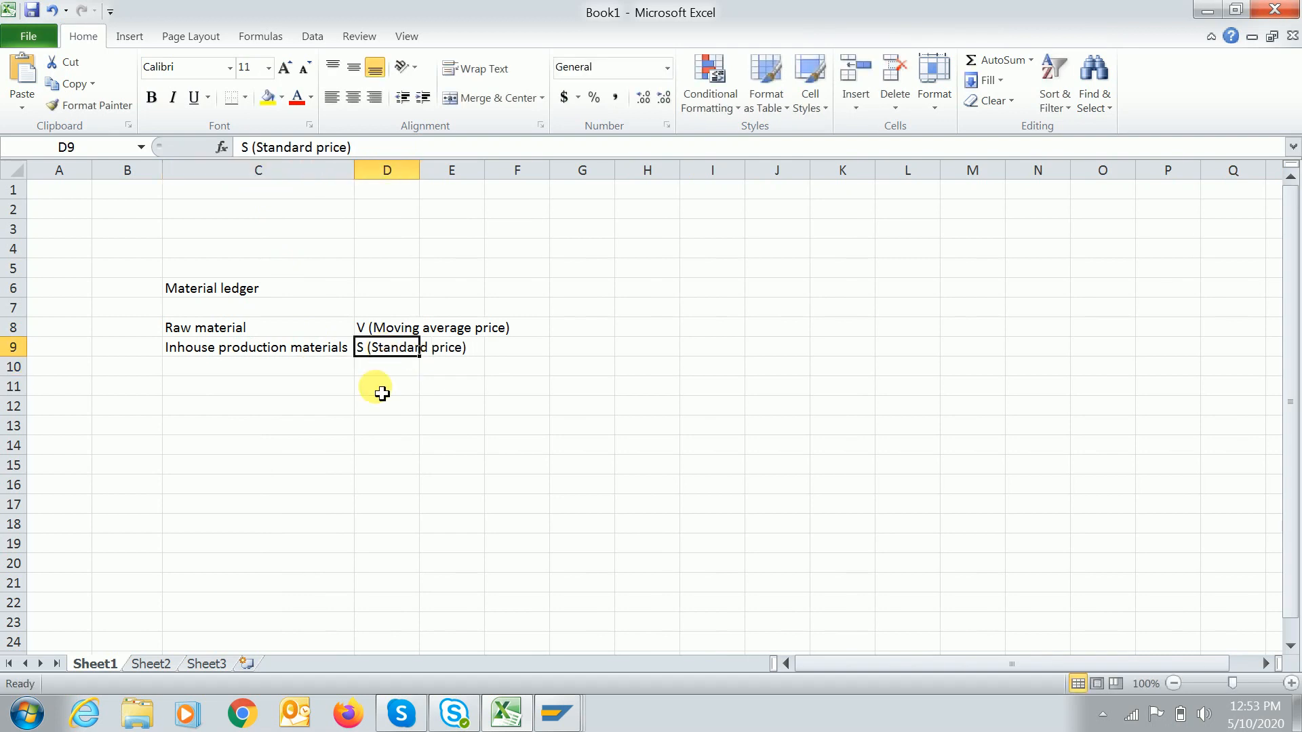
left_click(239, 405)
left_click(250, 296)
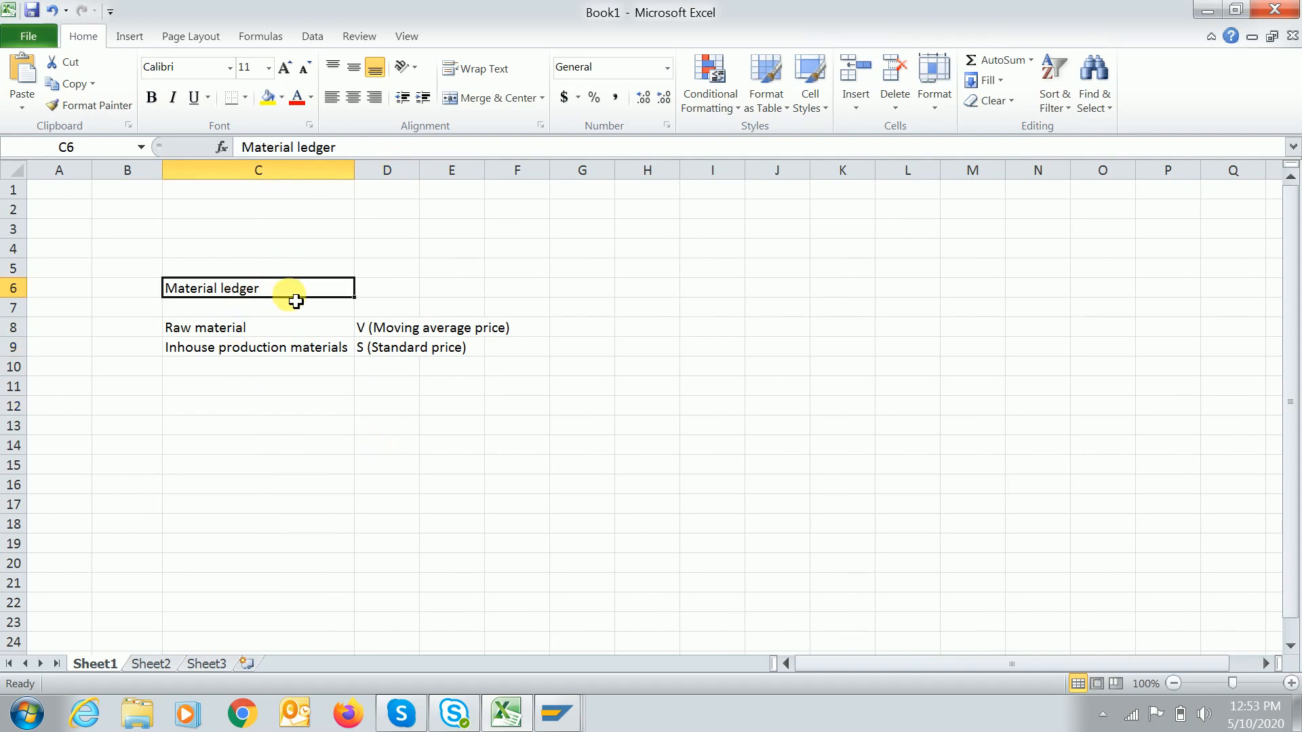
Rename the C6 heading to Without Material ledger and add a With material ledger heading in F6.
left_click(255, 148)
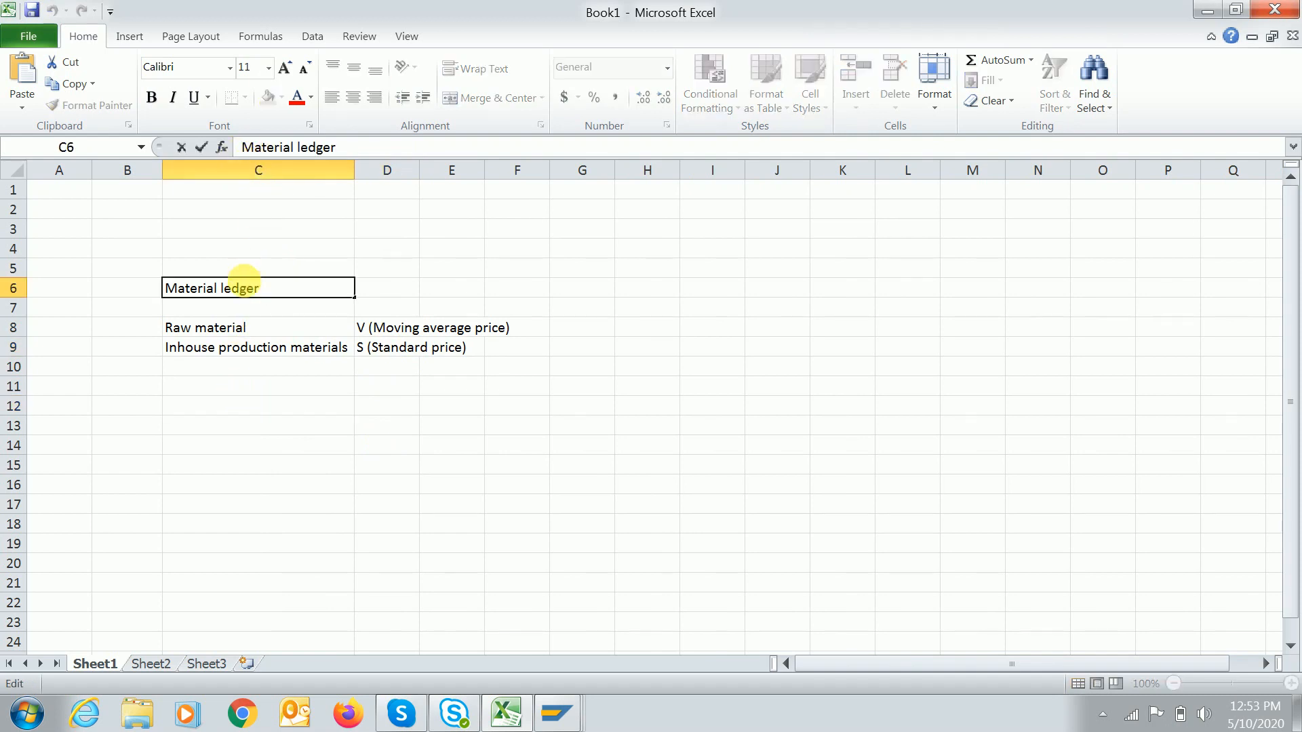
type("Withur")
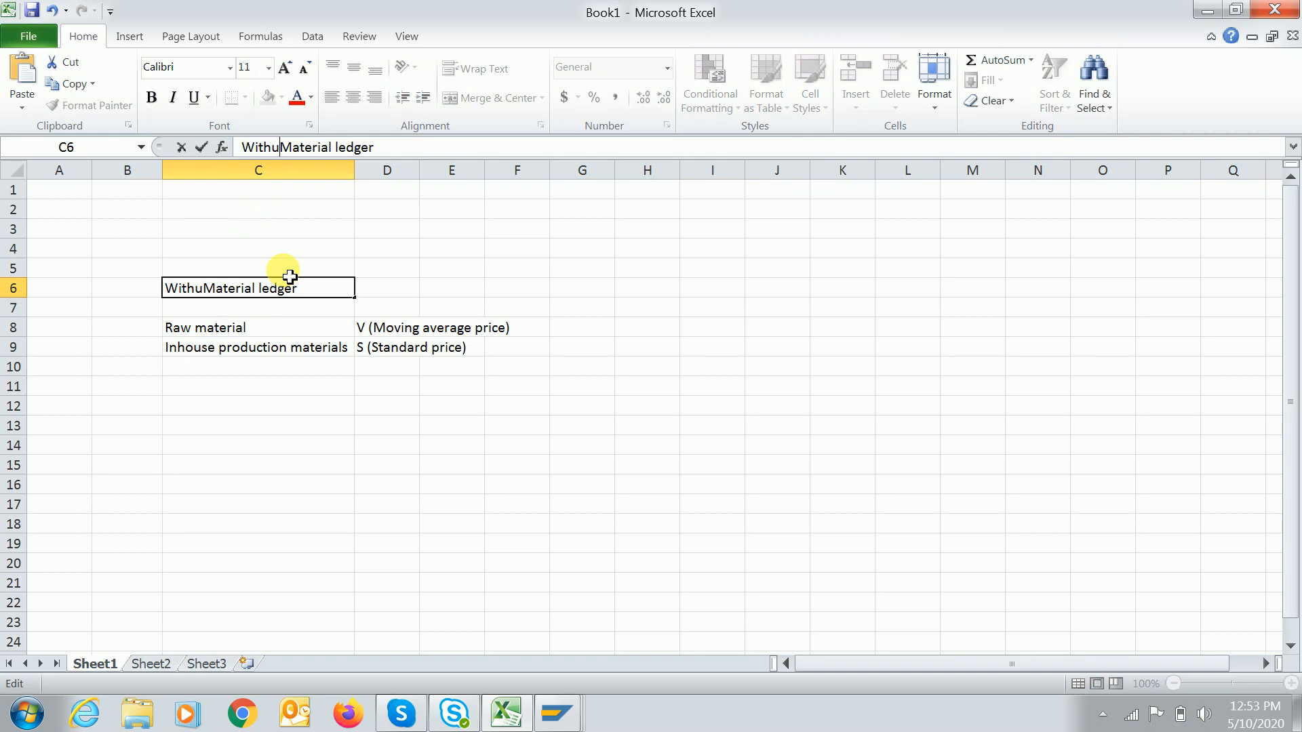
key("BackSpace")
key("BackSpace")
type("out")
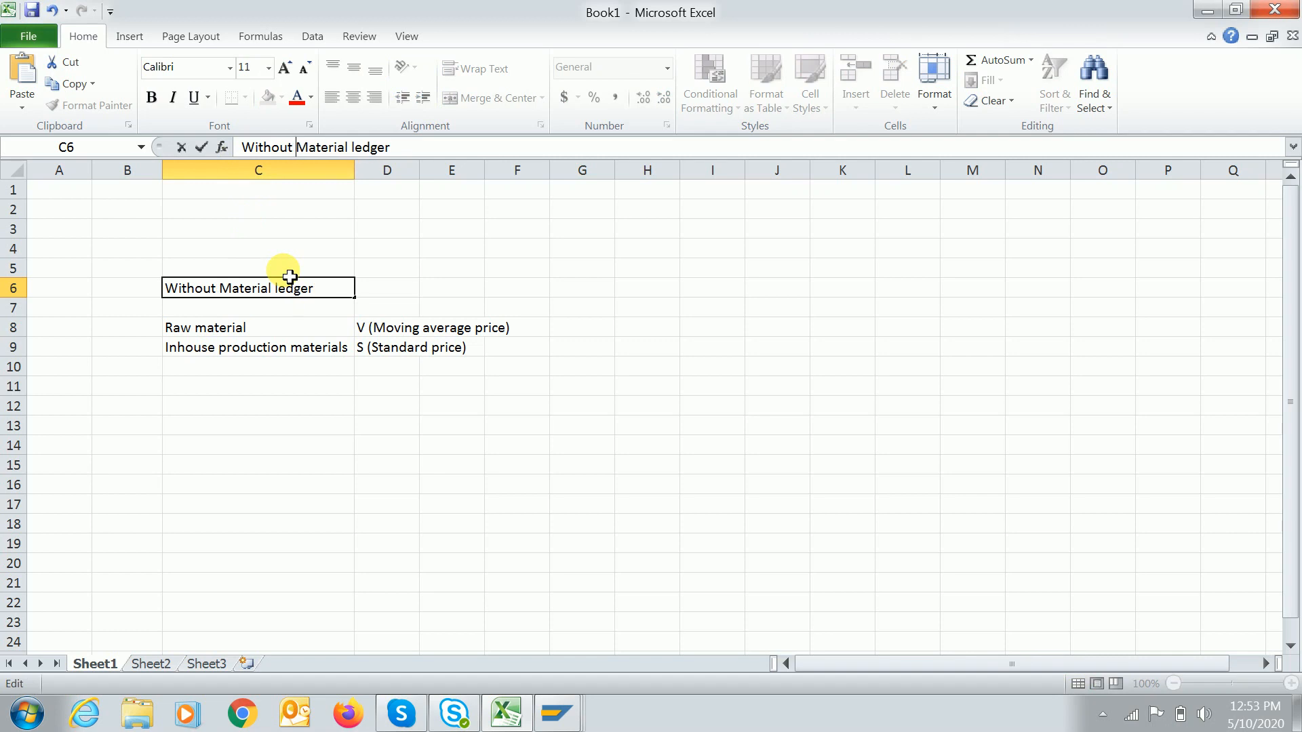
key("Return")
key("Up")
key("Right")
key("Right")
key("Right")
key("Right")
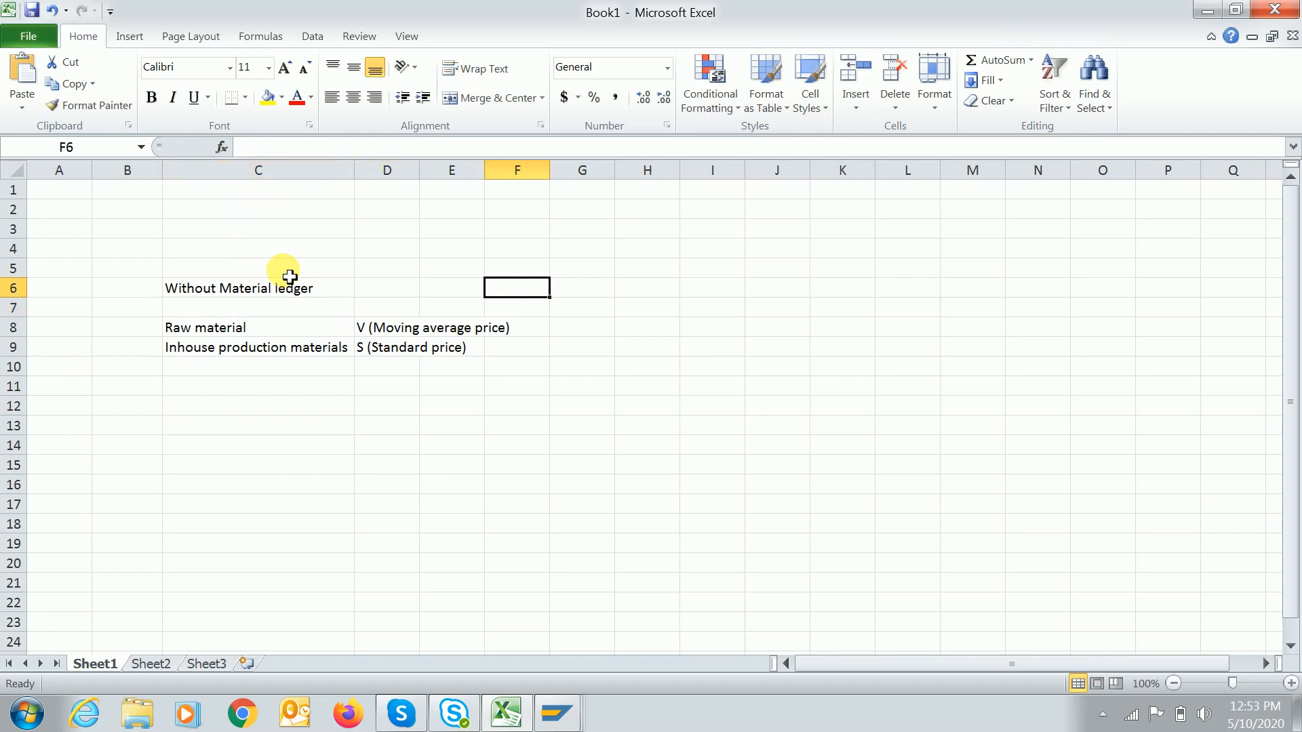
key("Left")
type("Mate")
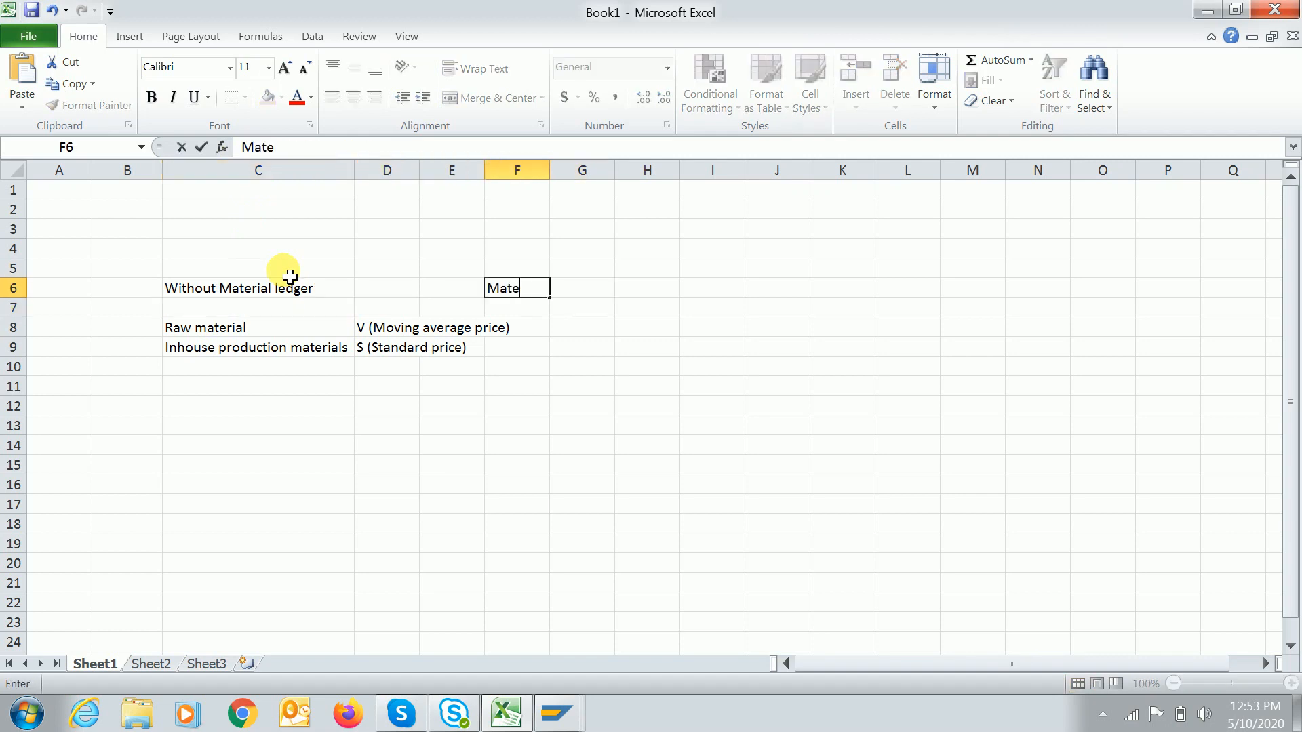
key("BackSpace")
key("BackSpace")
key("BackSpace")
key("BackSpace")
type("With material ledger")
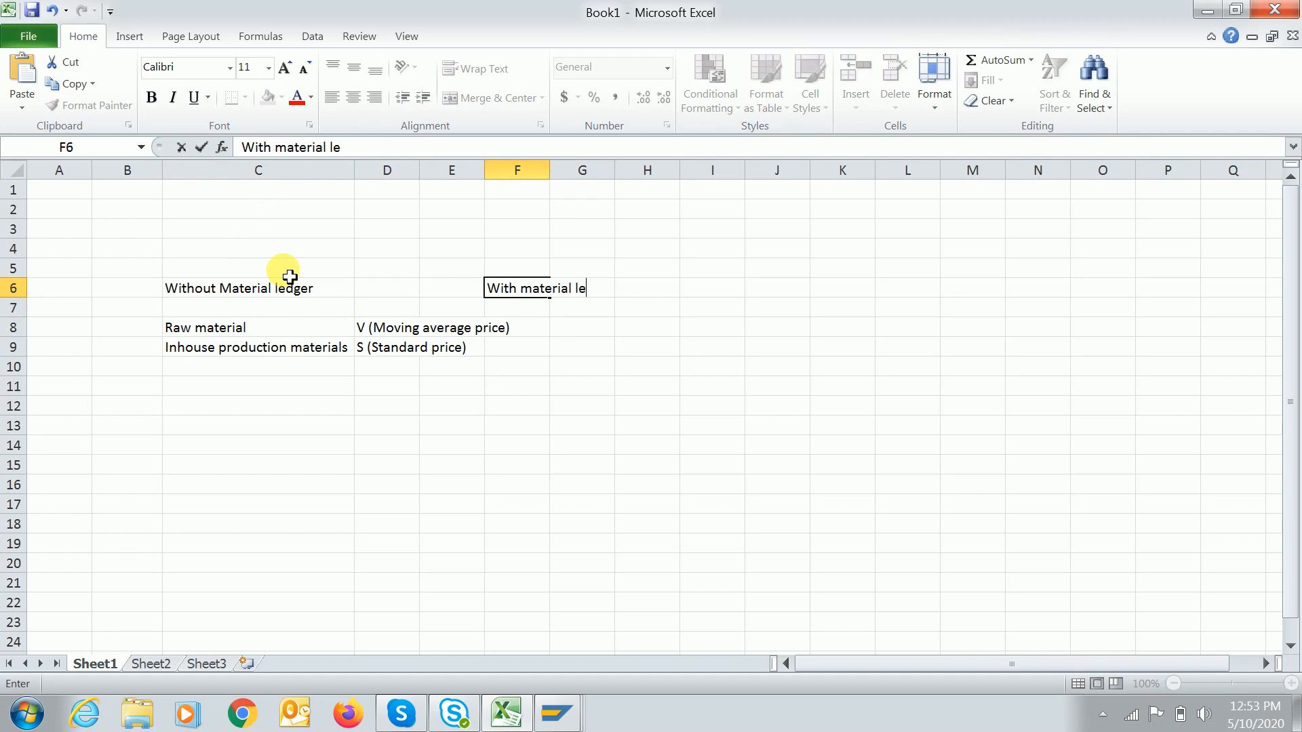
key("Return")
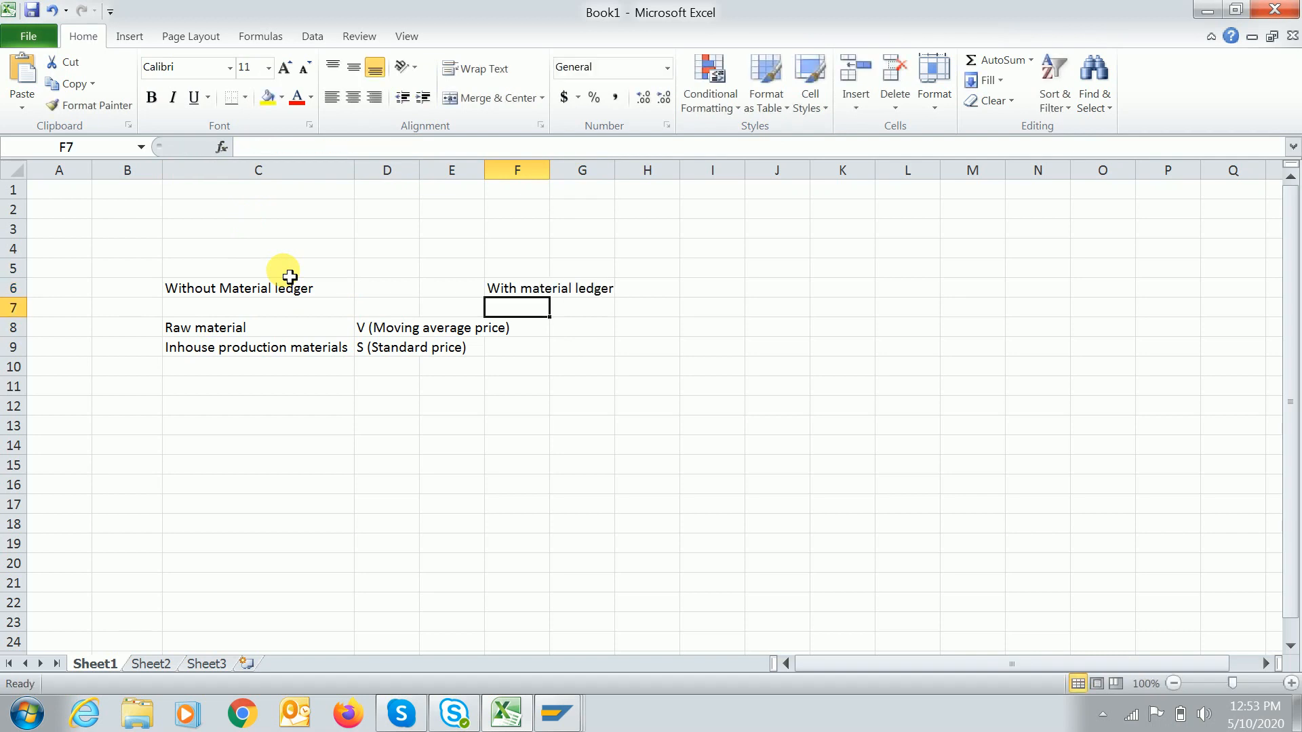
Enter S (Standard price) in F8 and F9, adding F8's missing closing parenthesis.
left_click(534, 347)
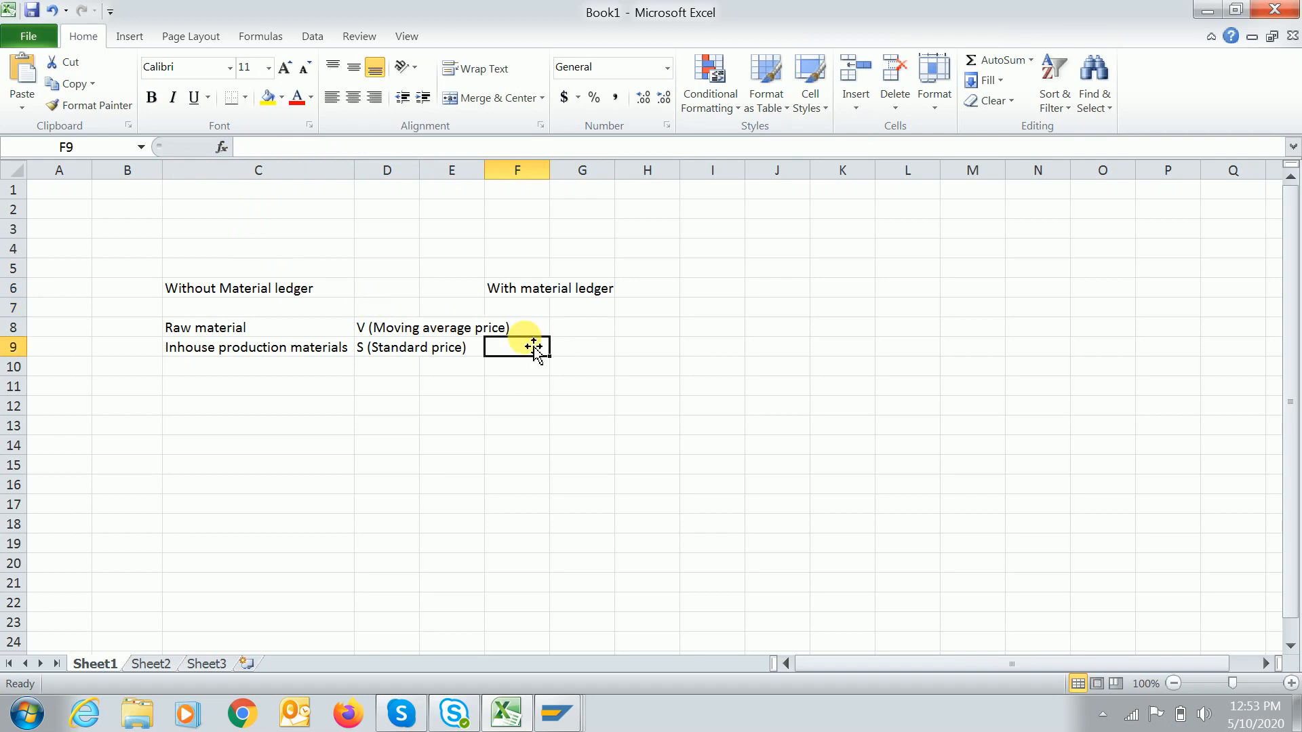
left_click(520, 328)
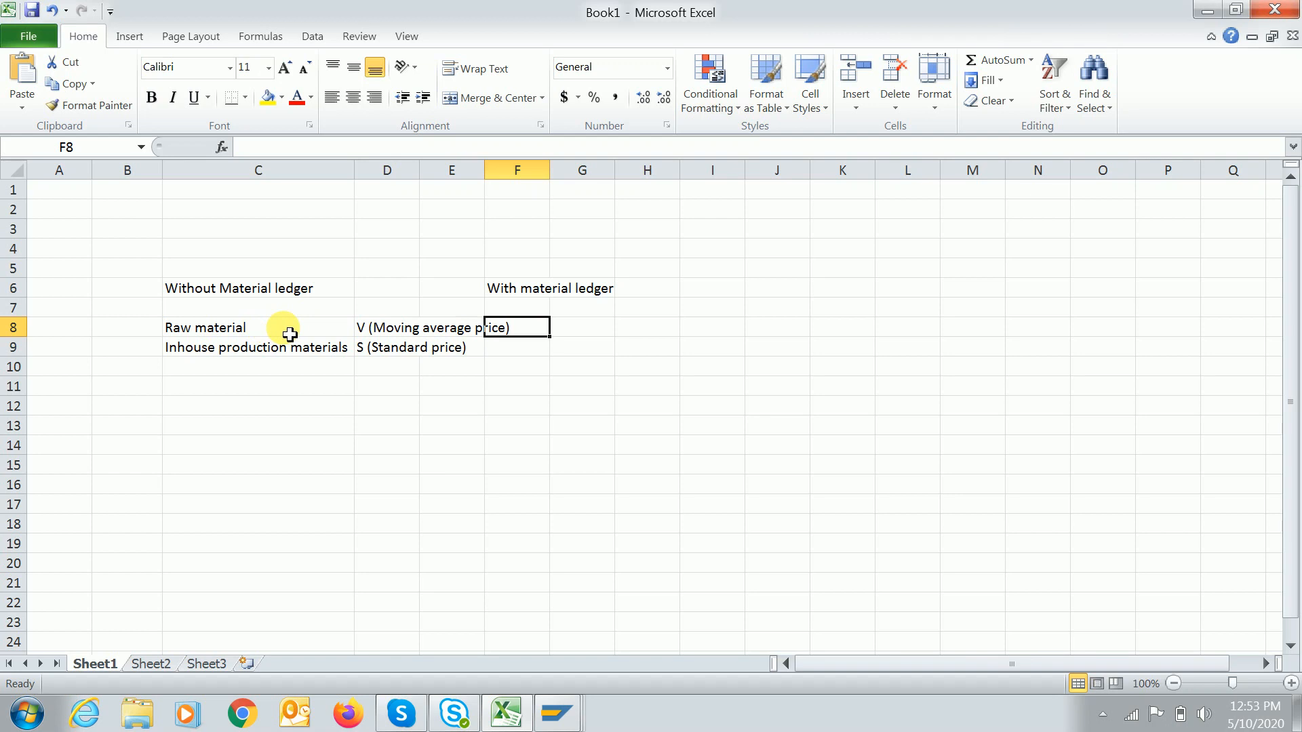
type("S")
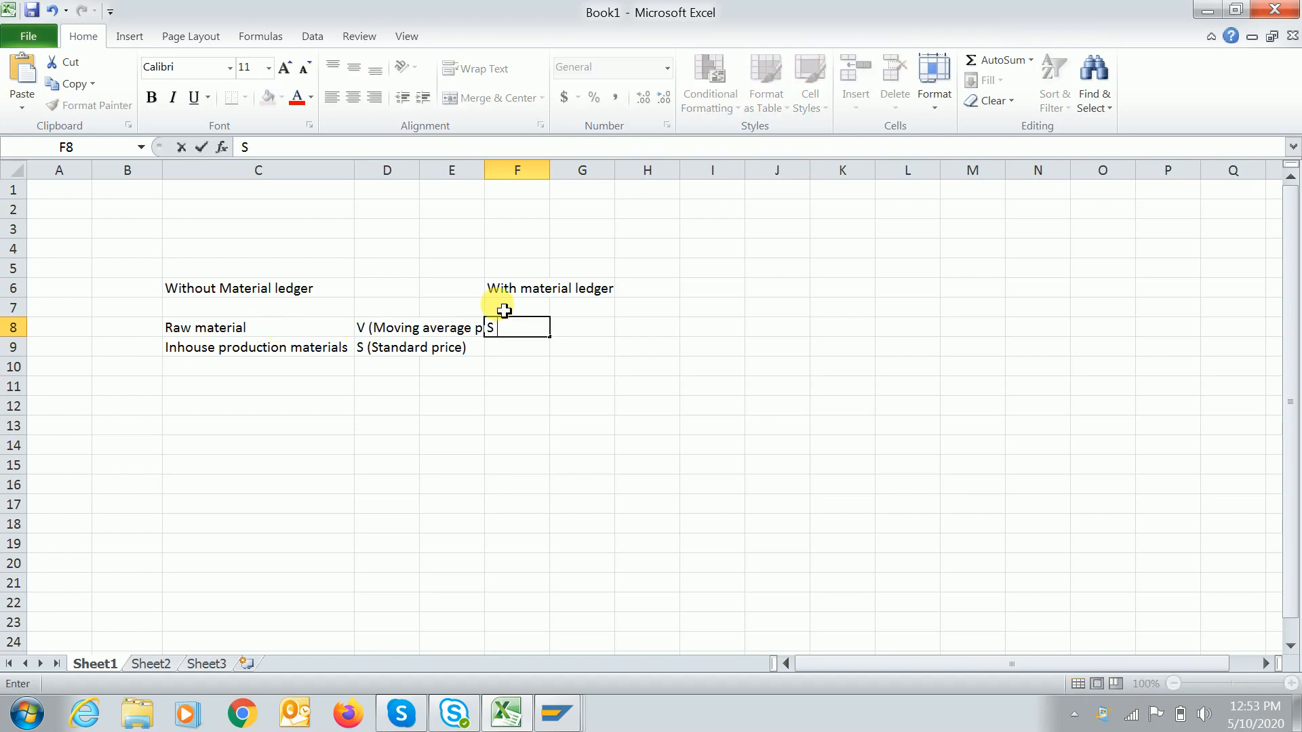
type(" (Standard price")
key("Return")
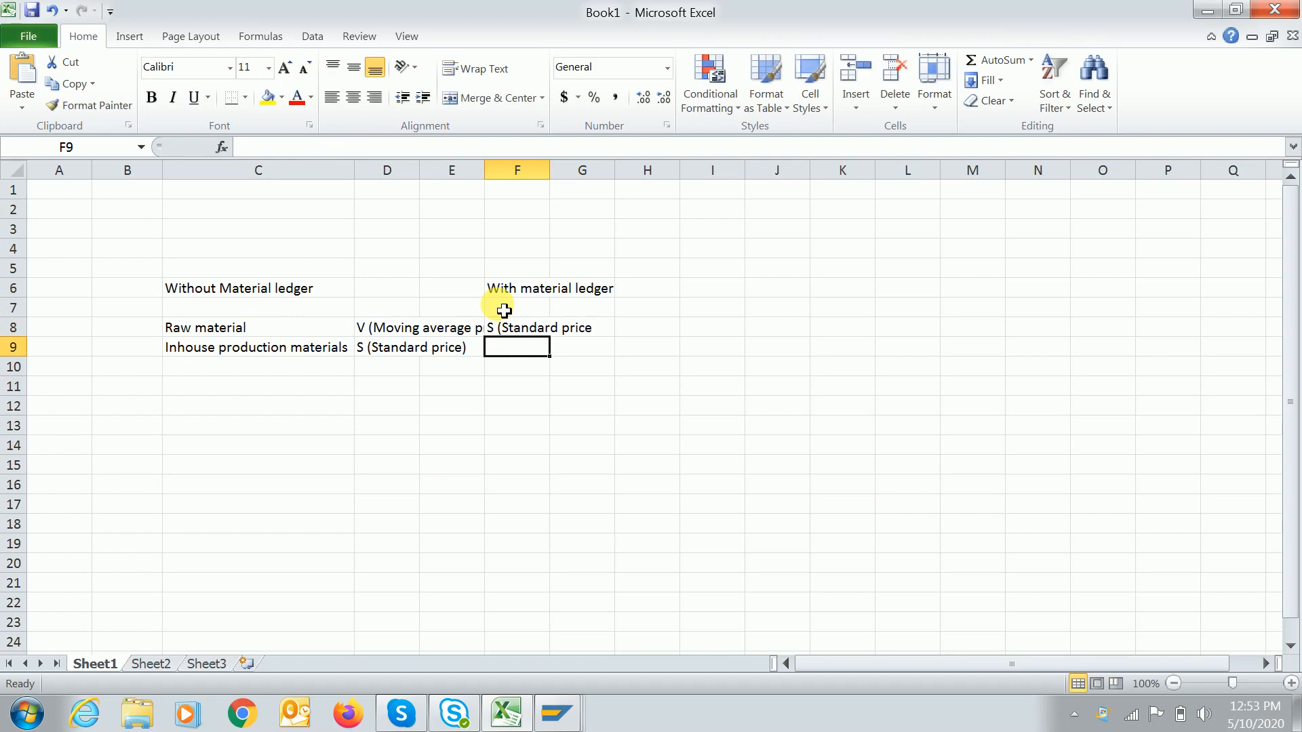
type("S (Standard price")
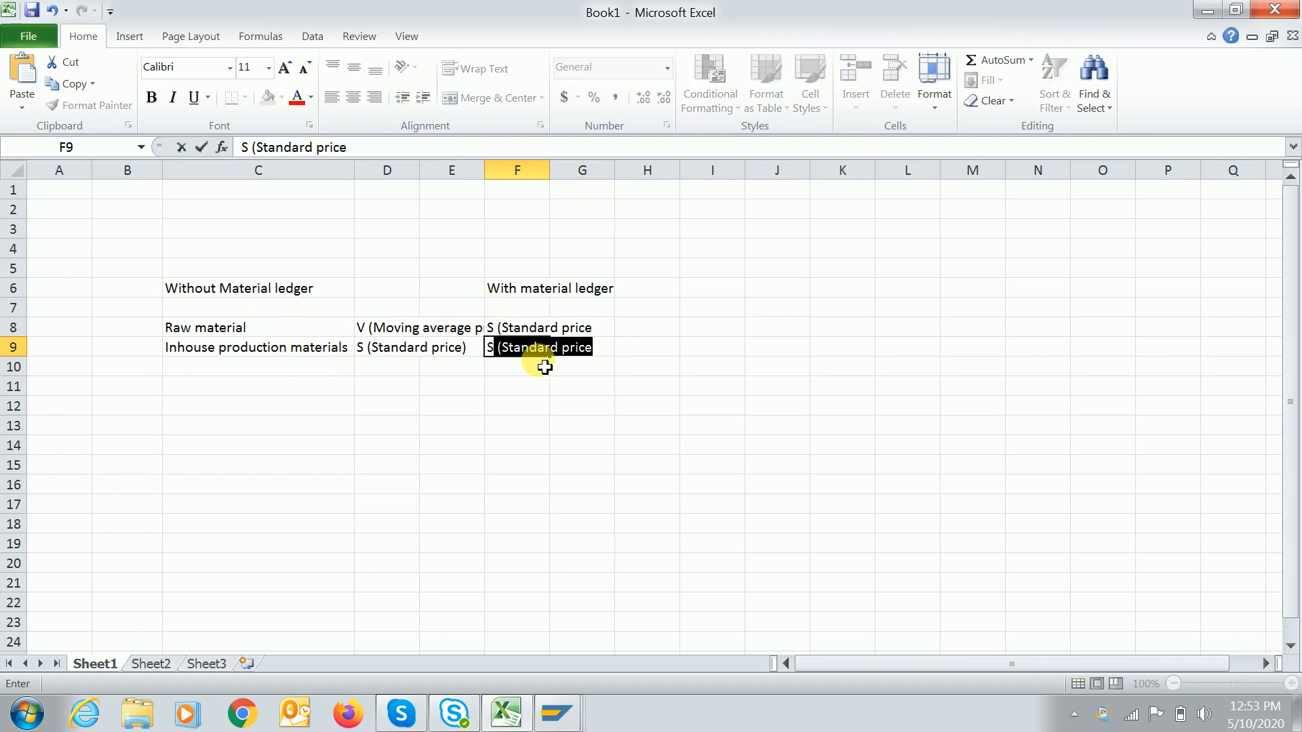
key("Return")
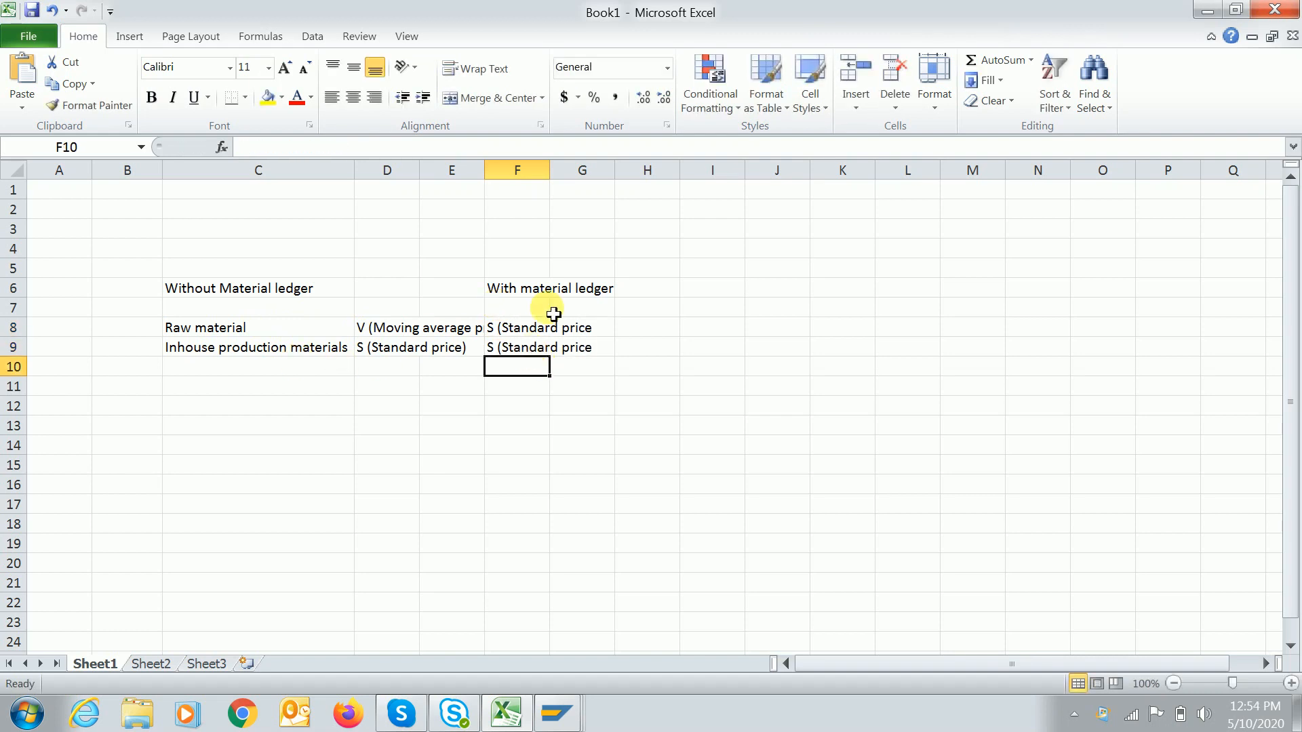
left_click(529, 333)
left_click(410, 149)
type(")")
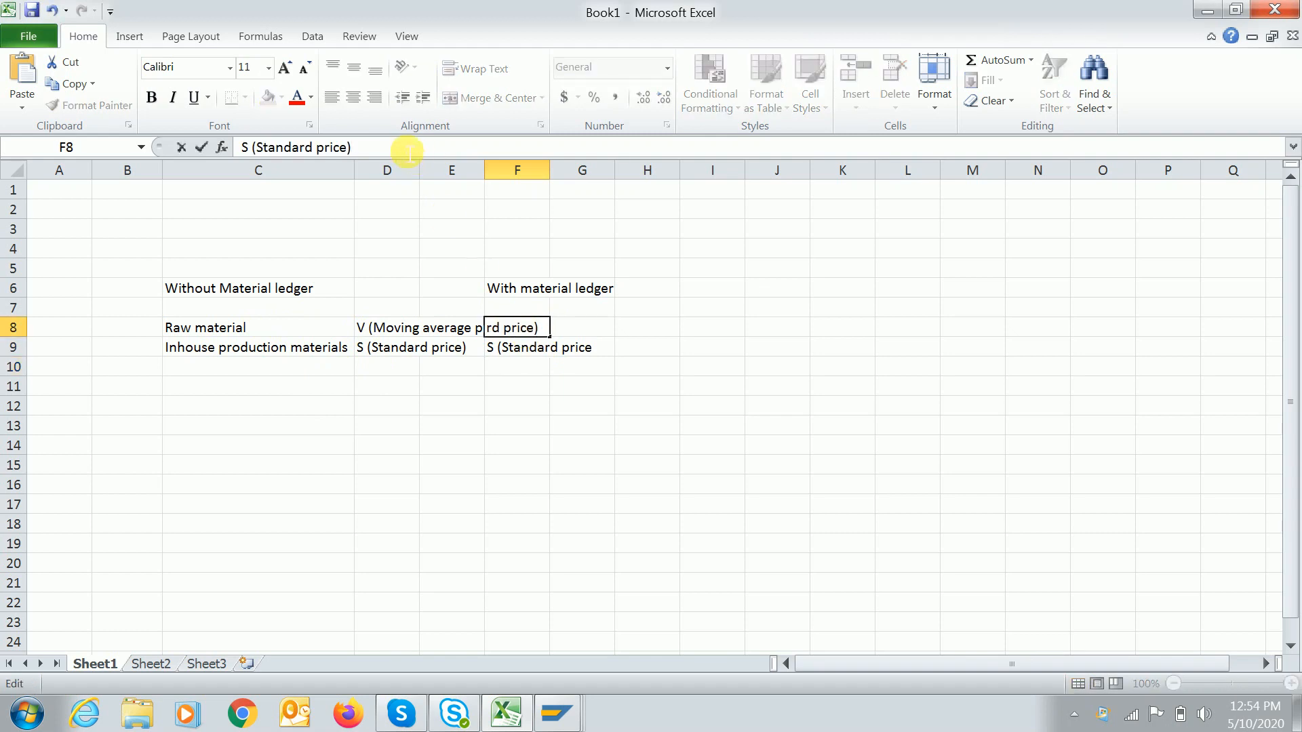
key("Return")
left_click(410, 149)
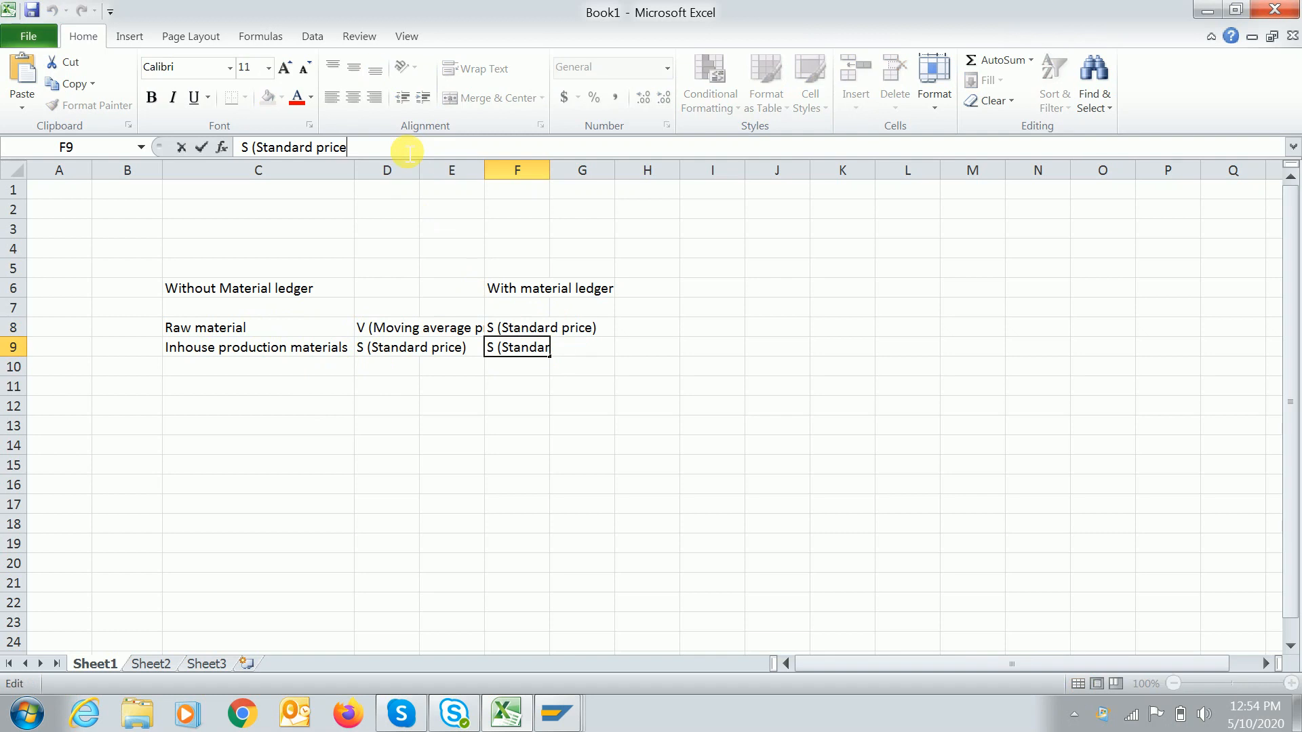
Complete F9's closing parenthesis and append (Best practices) to the F6 heading.
type(")")
key("Return")
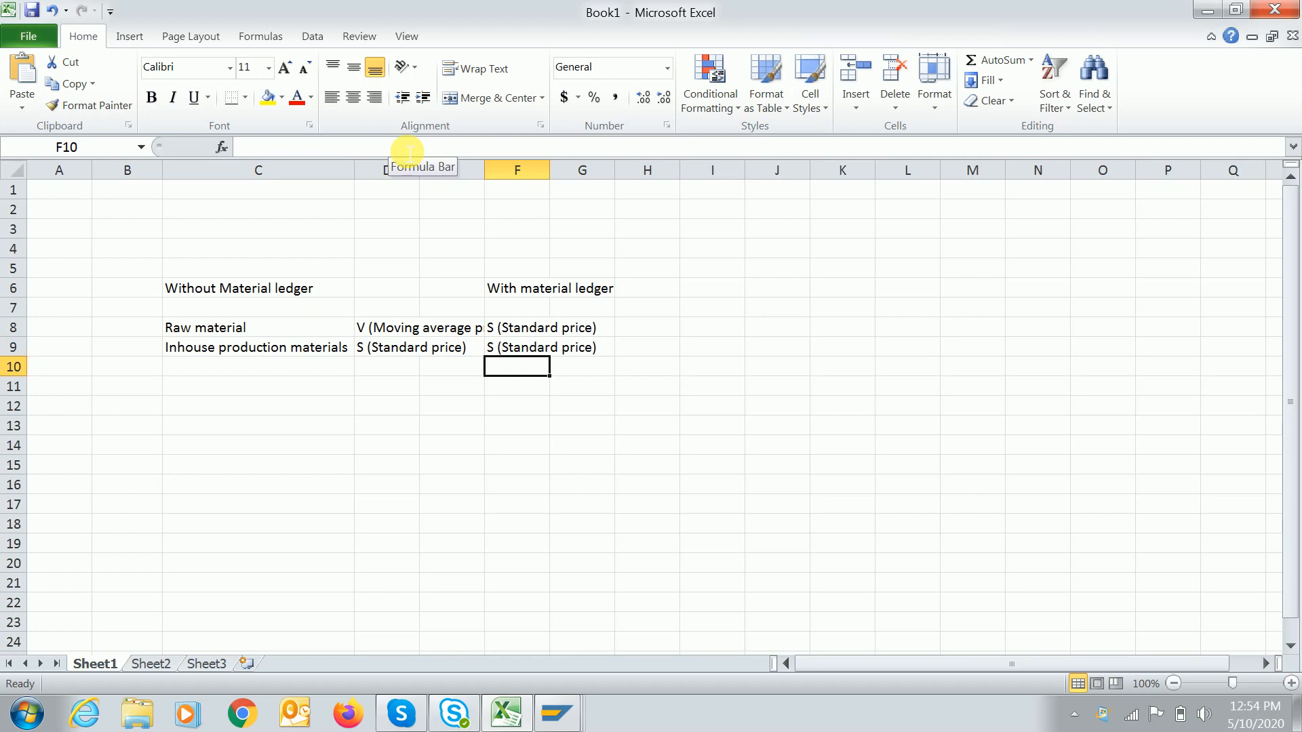
left_click(531, 290)
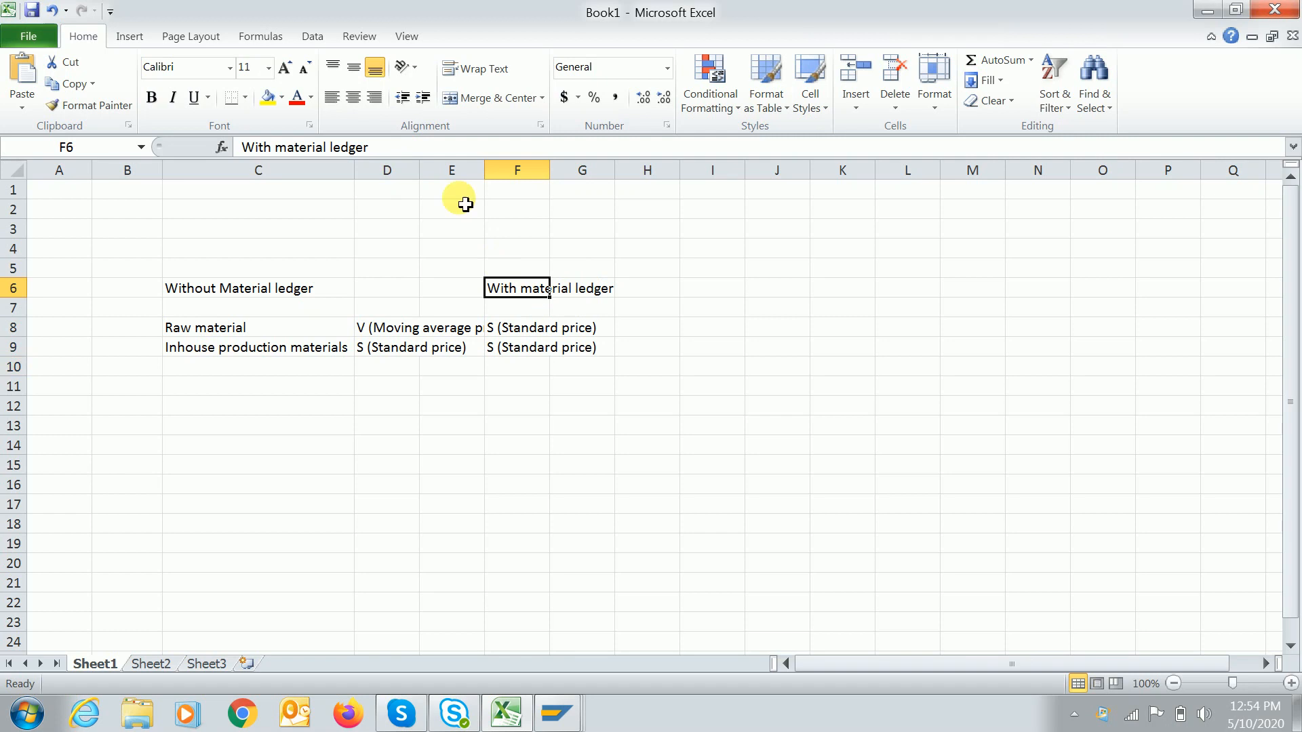
left_click(436, 155)
type("(Best")
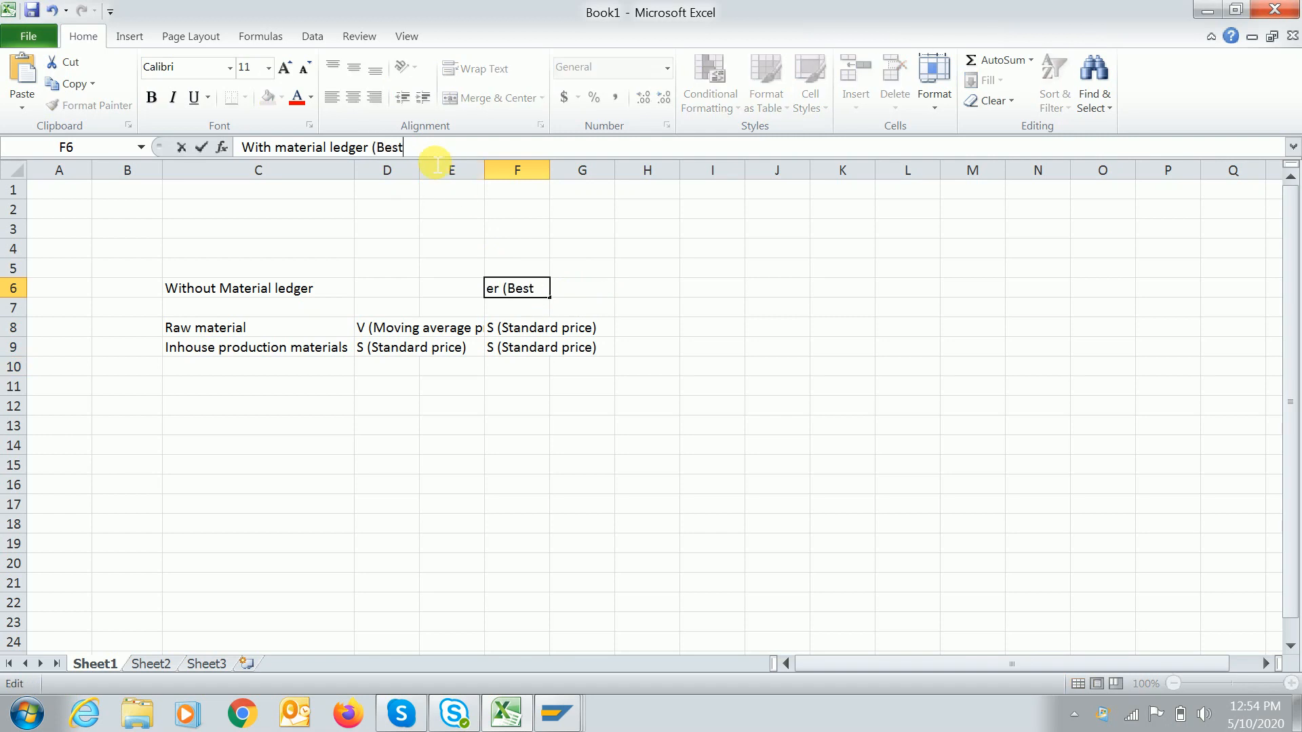
type(" practices)")
key("Return")
key("Up")
key("Down")
key("Down")
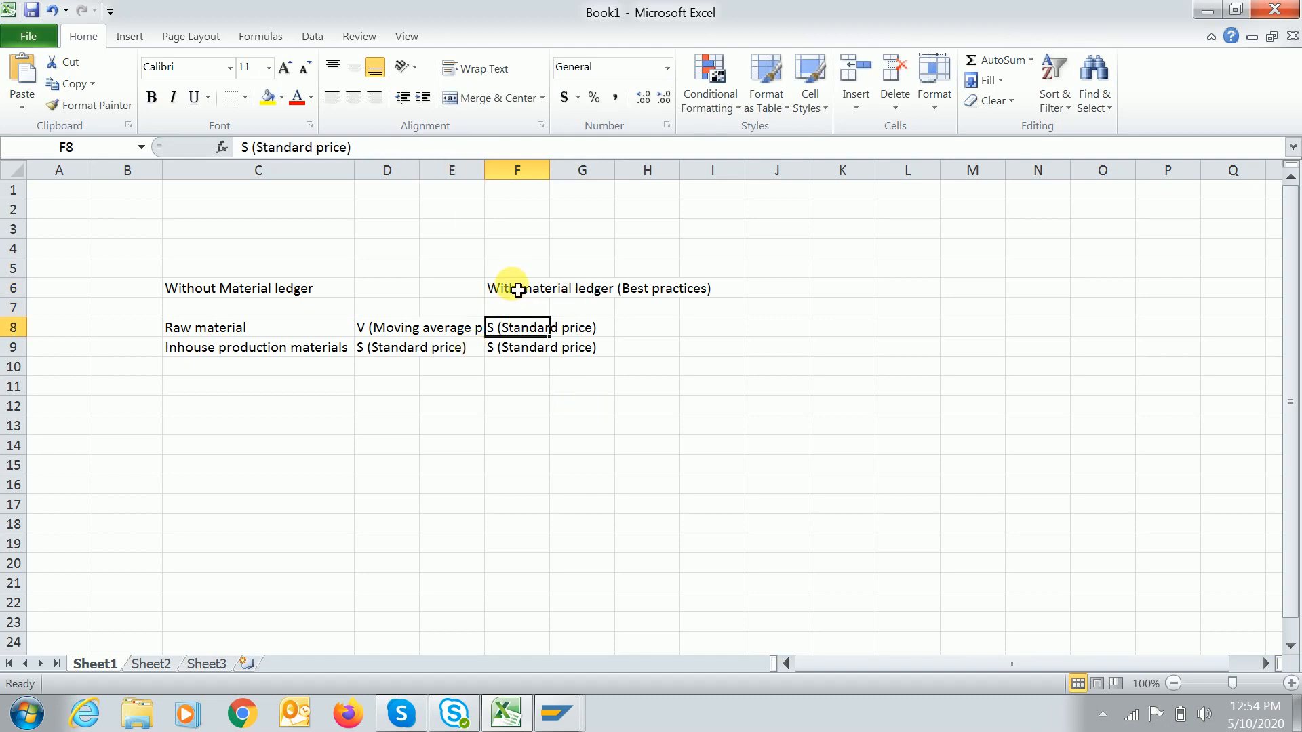
Add the SAP Live environment heading in H6, correcting the Luve typo.
left_click(668, 295)
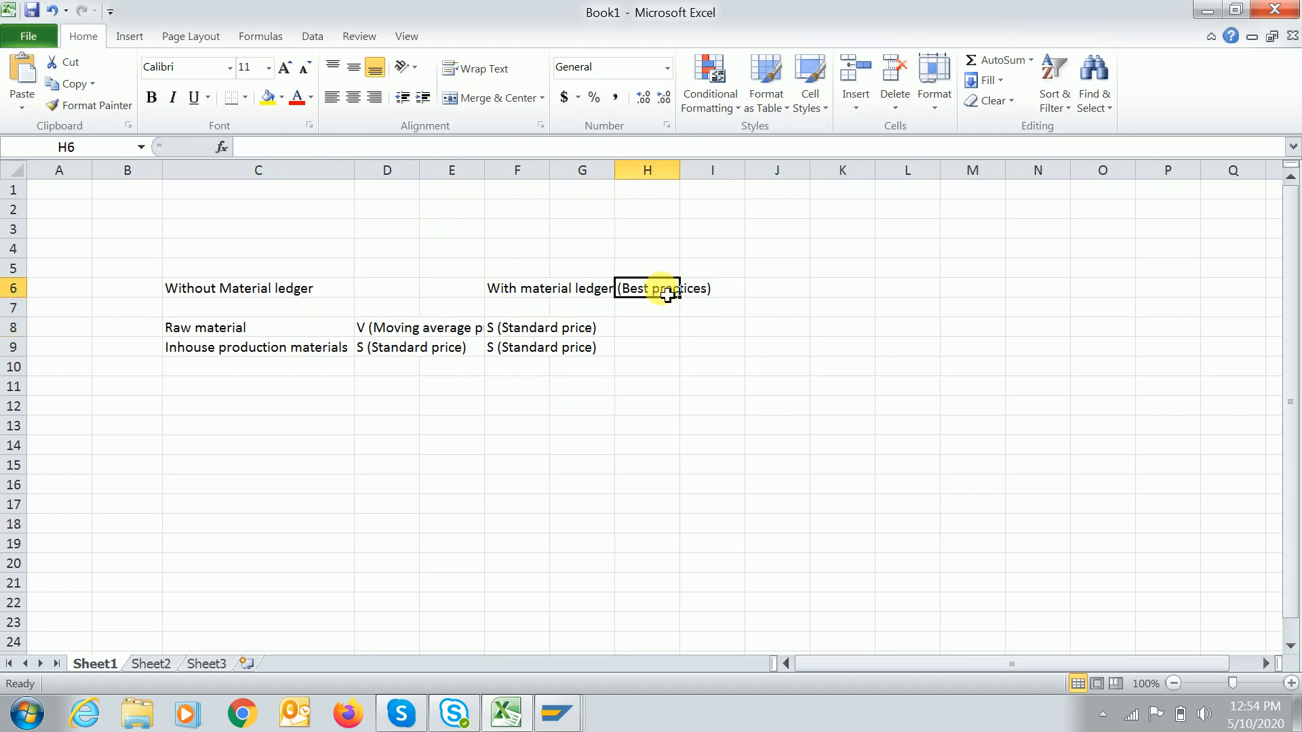
type("SAP Lu")
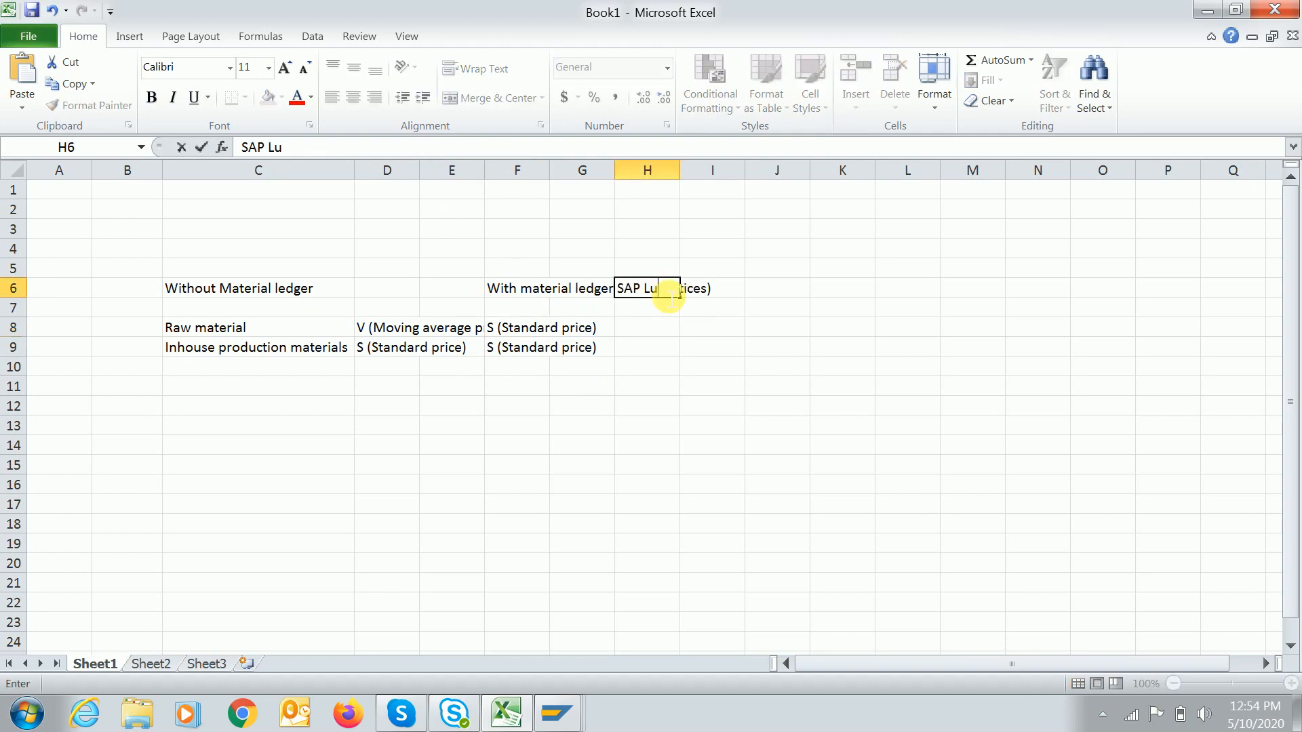
type("ve environment")
key("Return")
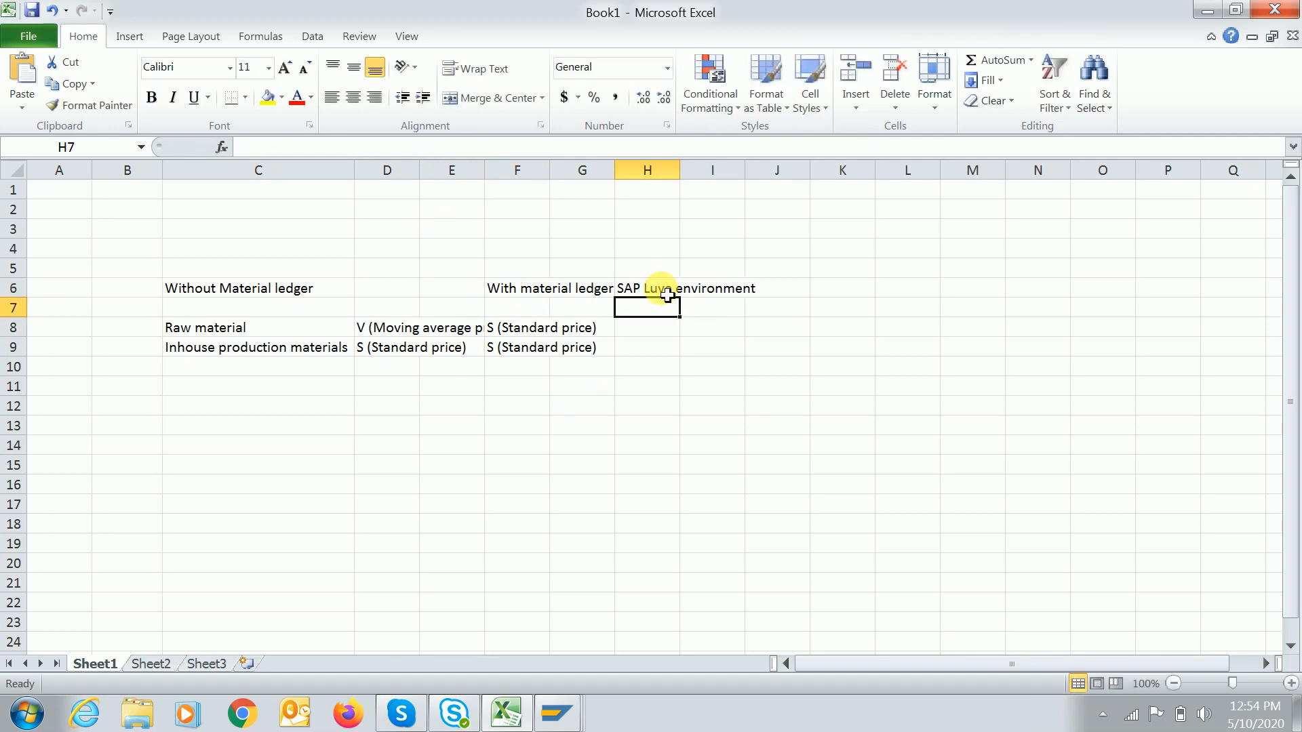
left_click(651, 339)
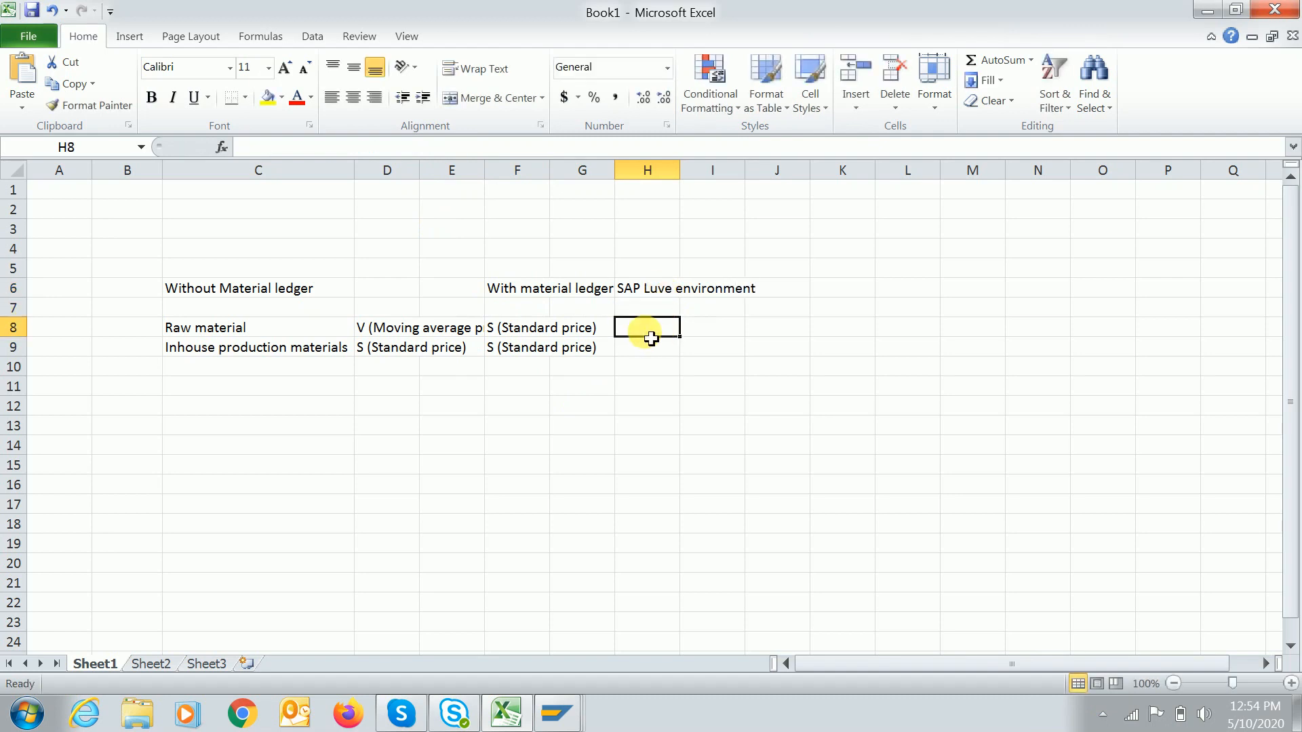
left_click(630, 289)
left_click(291, 148)
key("BackSpace")
type("i")
key("Return")
key("Down")
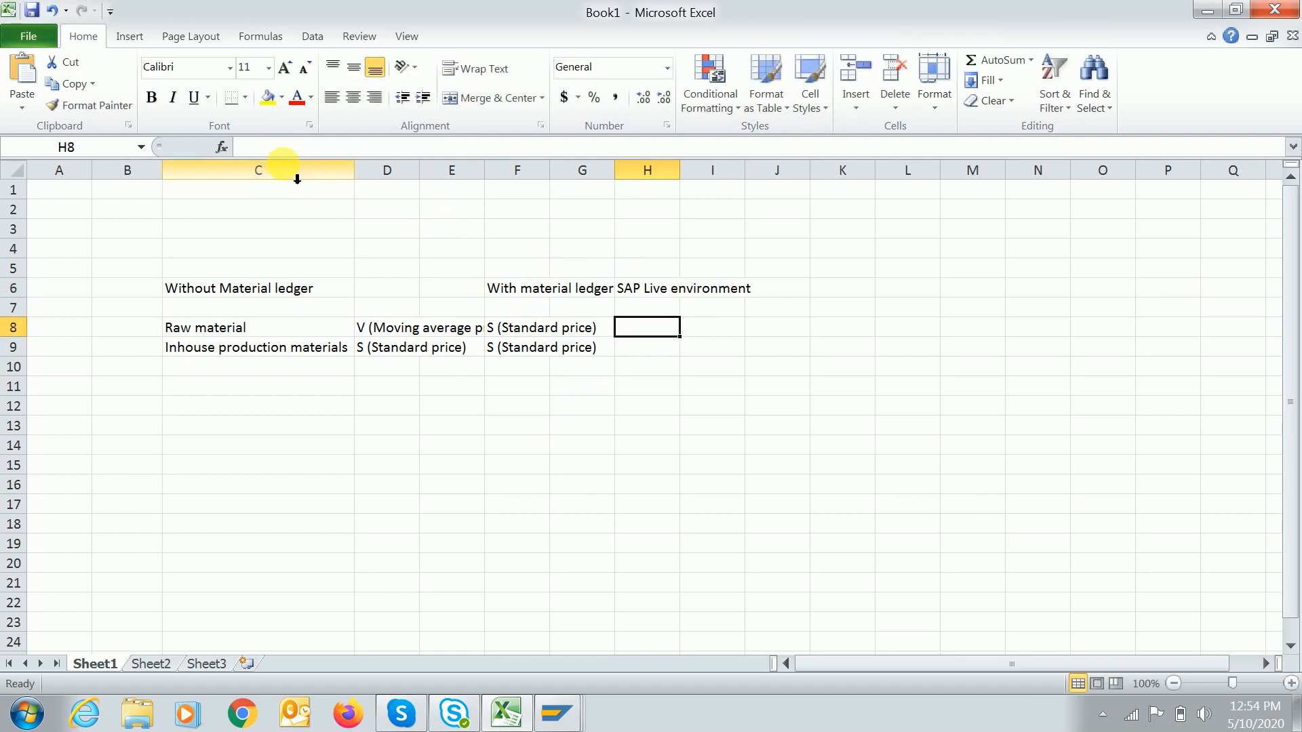
Enter V (Moving average) in H8 and S (standard price) in H9.
type("V")
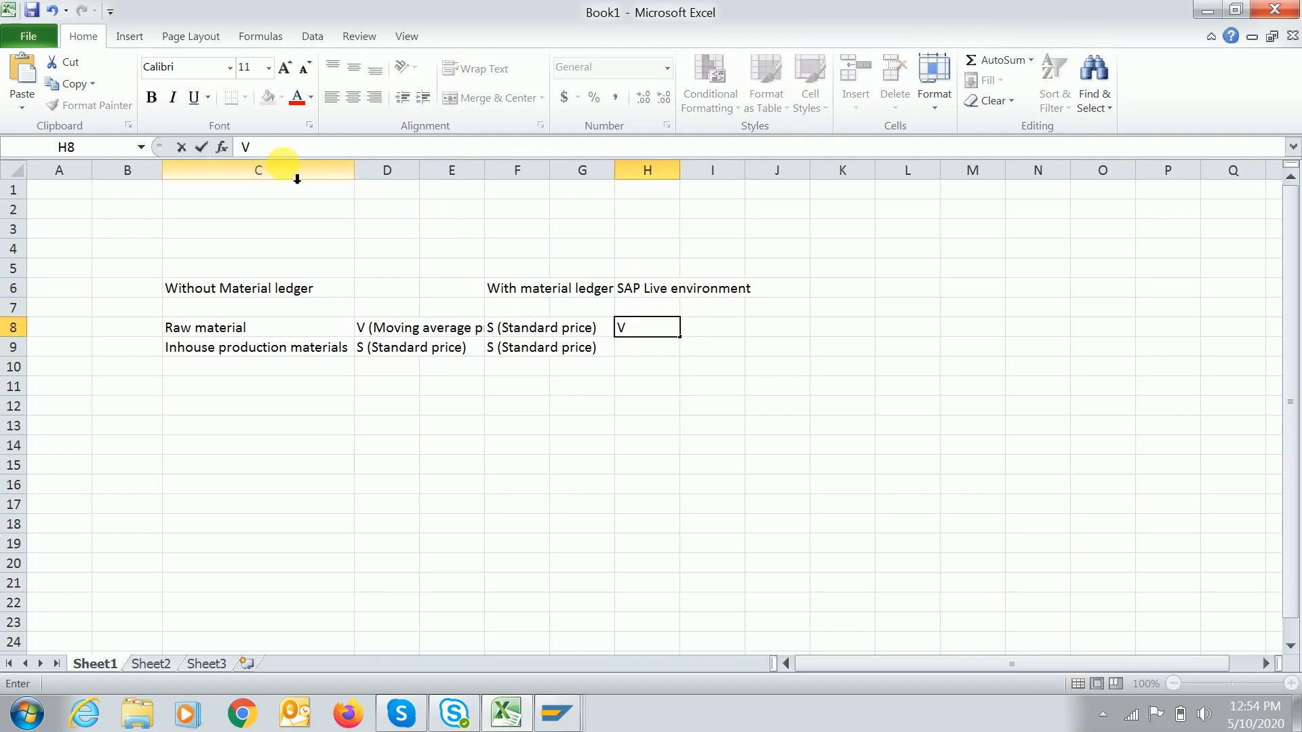
type(" (Moving average)")
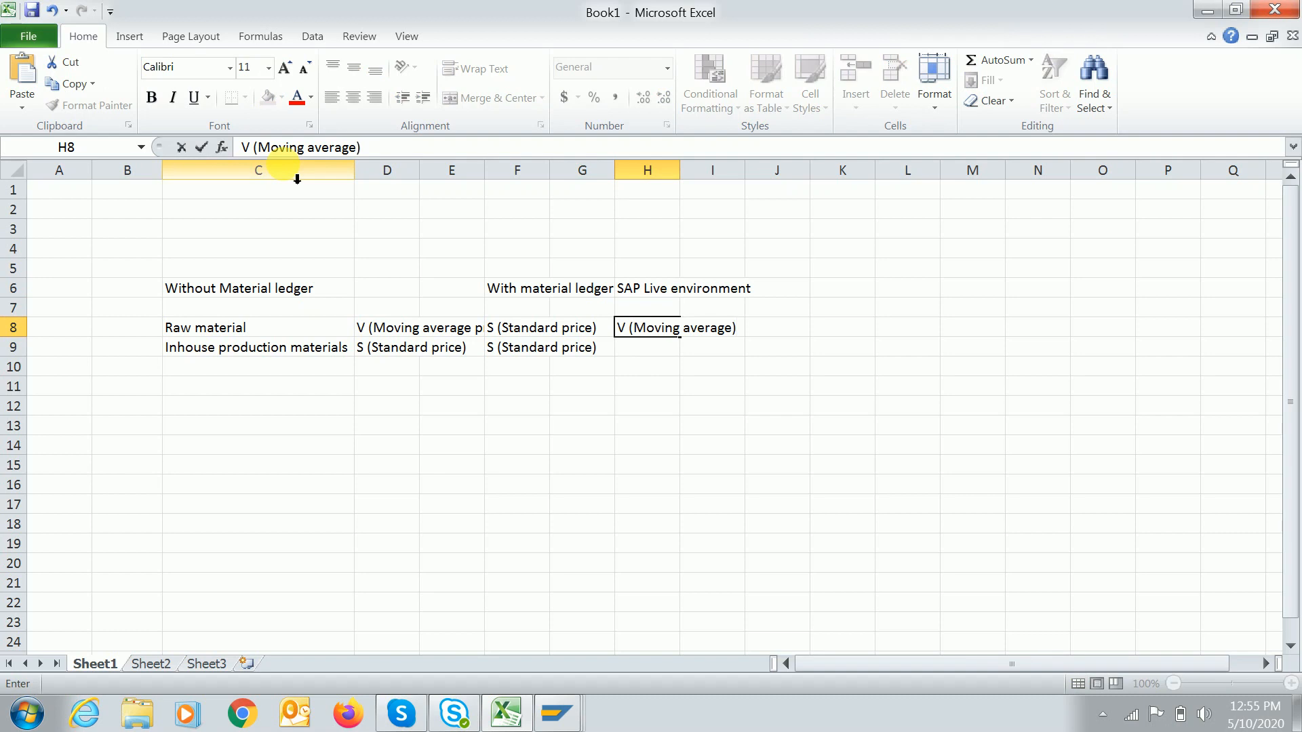
key("Return")
type("S")
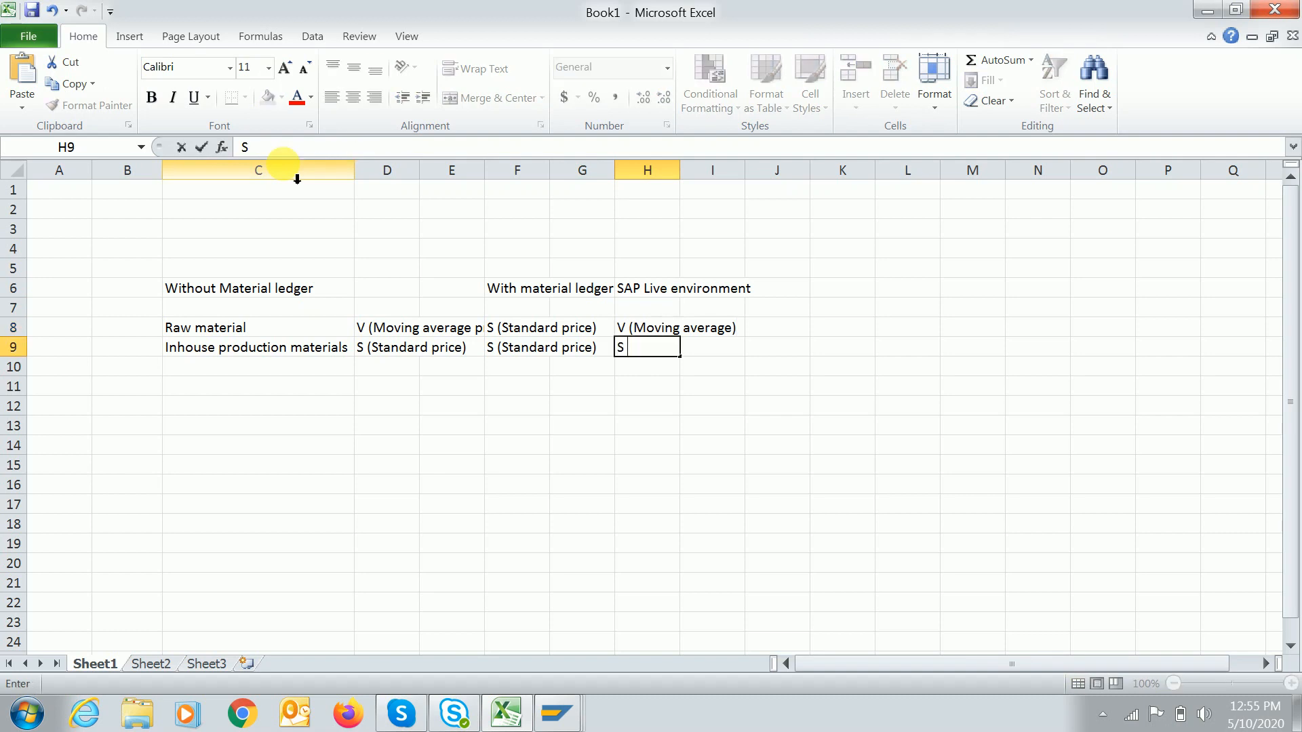
type(" (standard ")
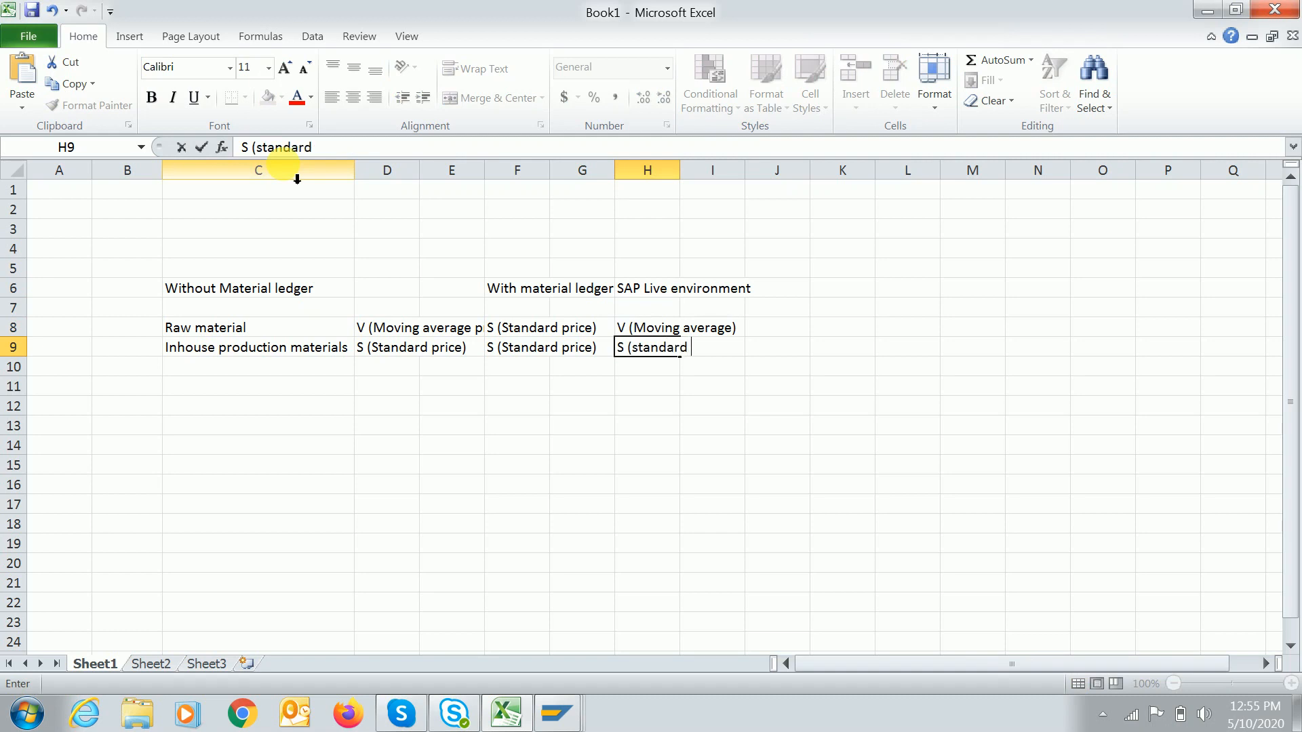
type("price)")
key("Return")
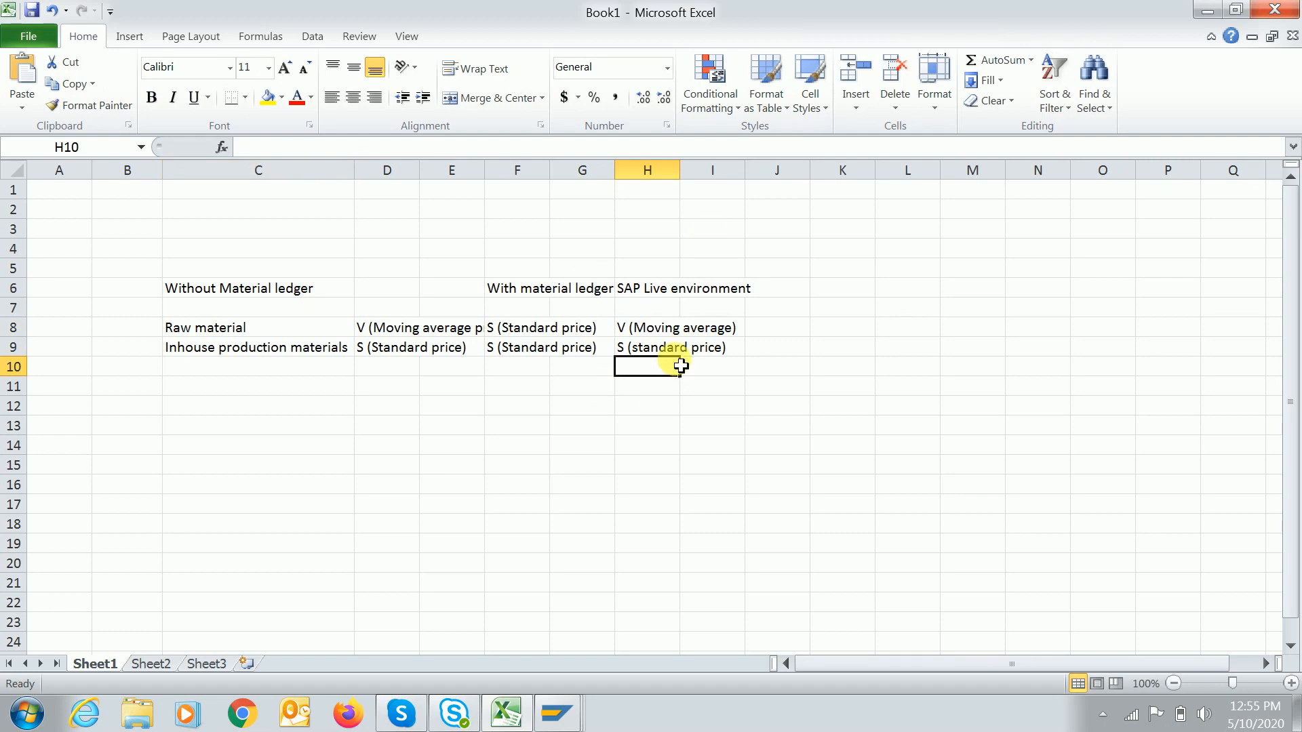
Select the With material ledger and SAP Live environment blocks to compare their entries.
left_click_drag(644, 289, 736, 364)
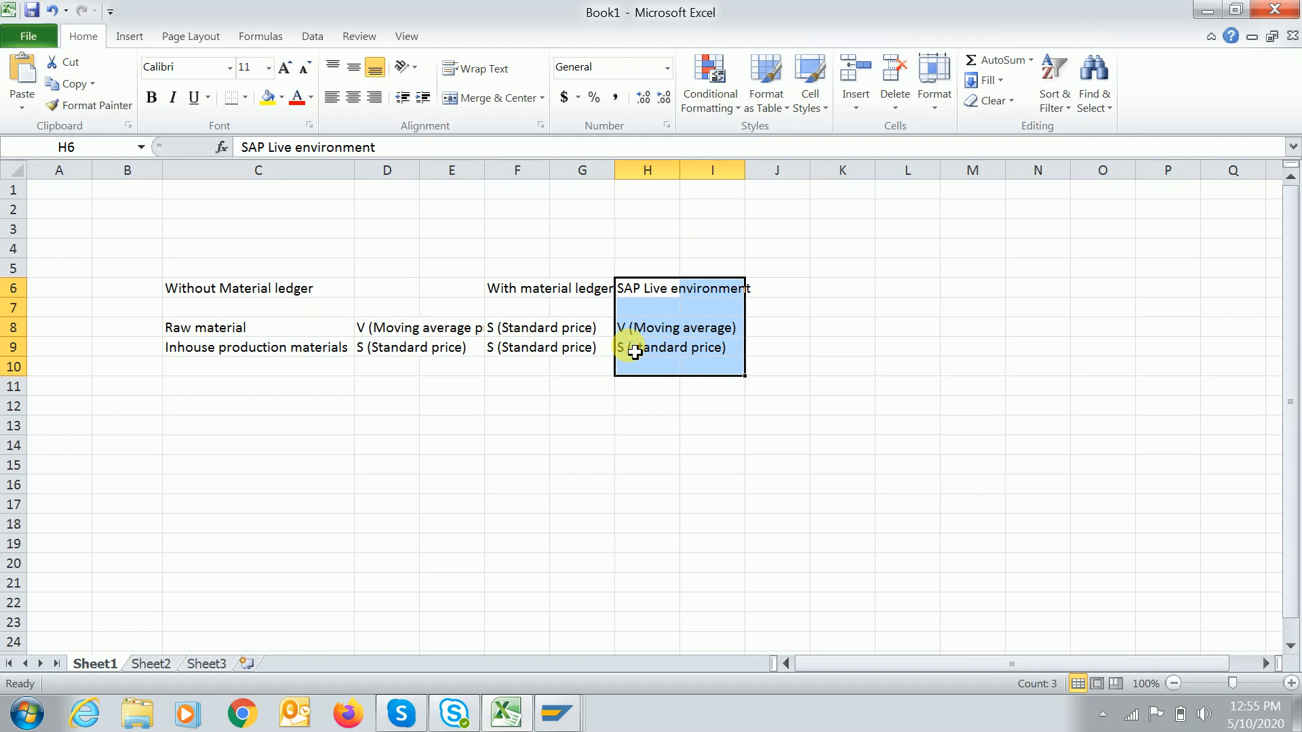
left_click_drag(495, 291, 584, 360)
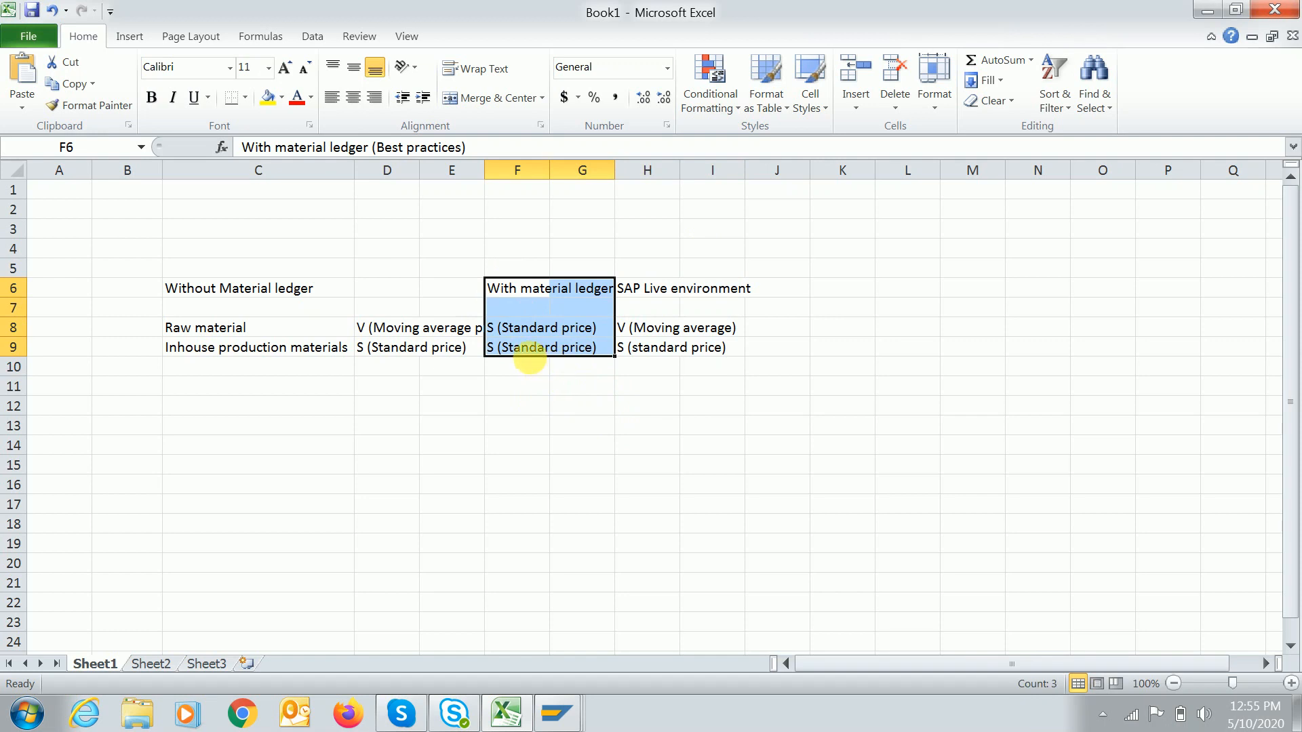
left_click(508, 307)
left_click(637, 293)
left_click_drag(683, 352, 728, 368)
left_click_drag(744, 356, 745, 355)
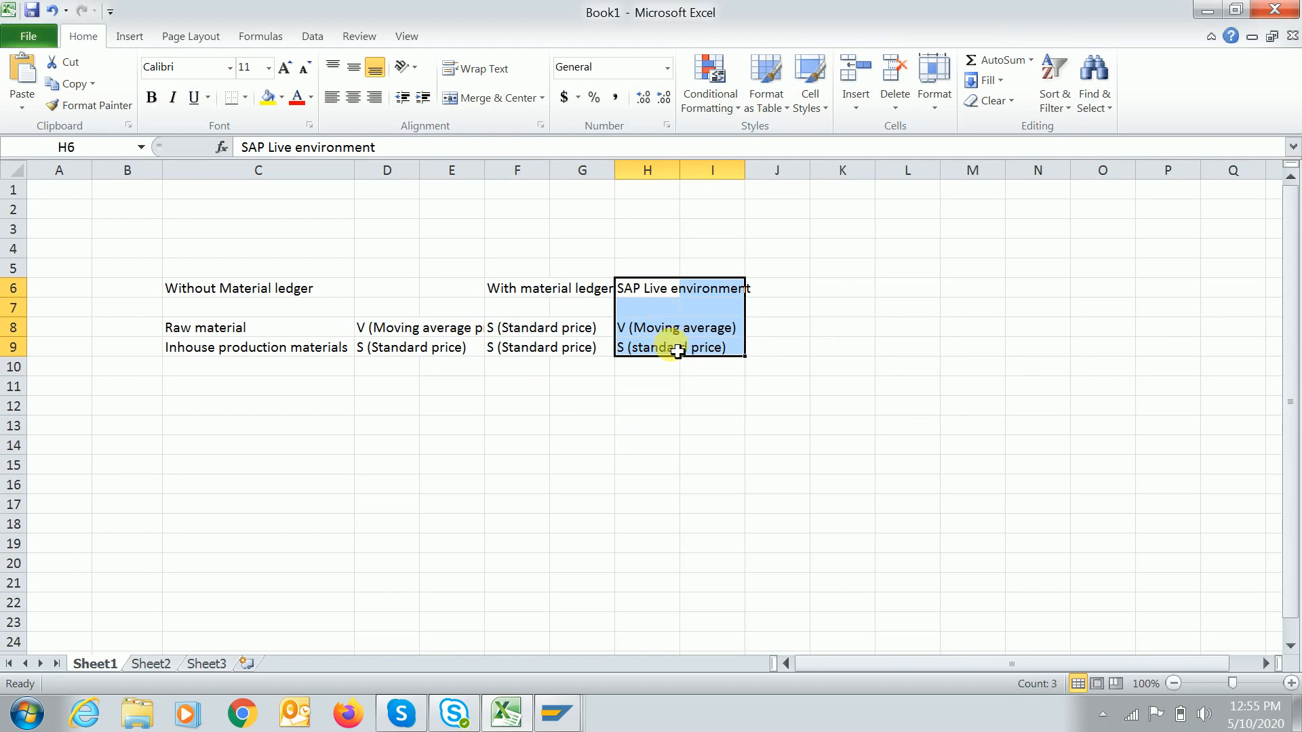
left_click_drag(500, 287, 556, 351)
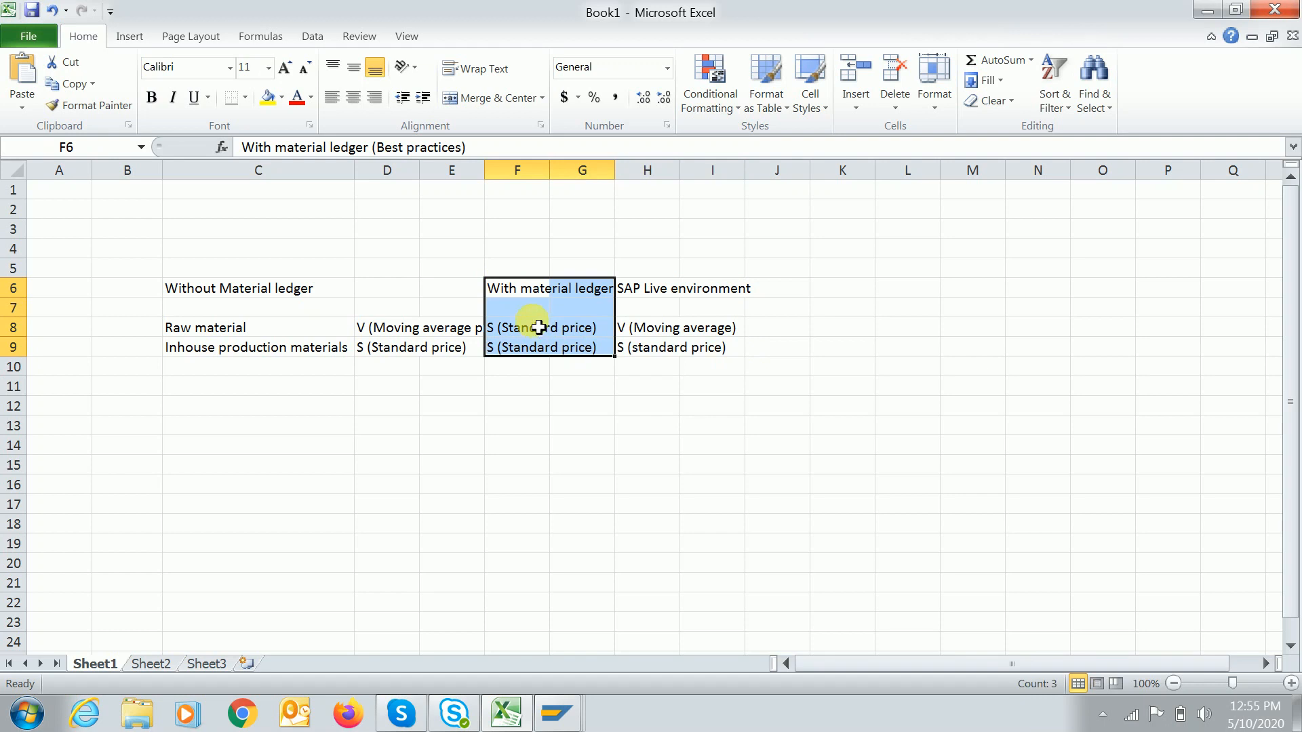
left_click(639, 337)
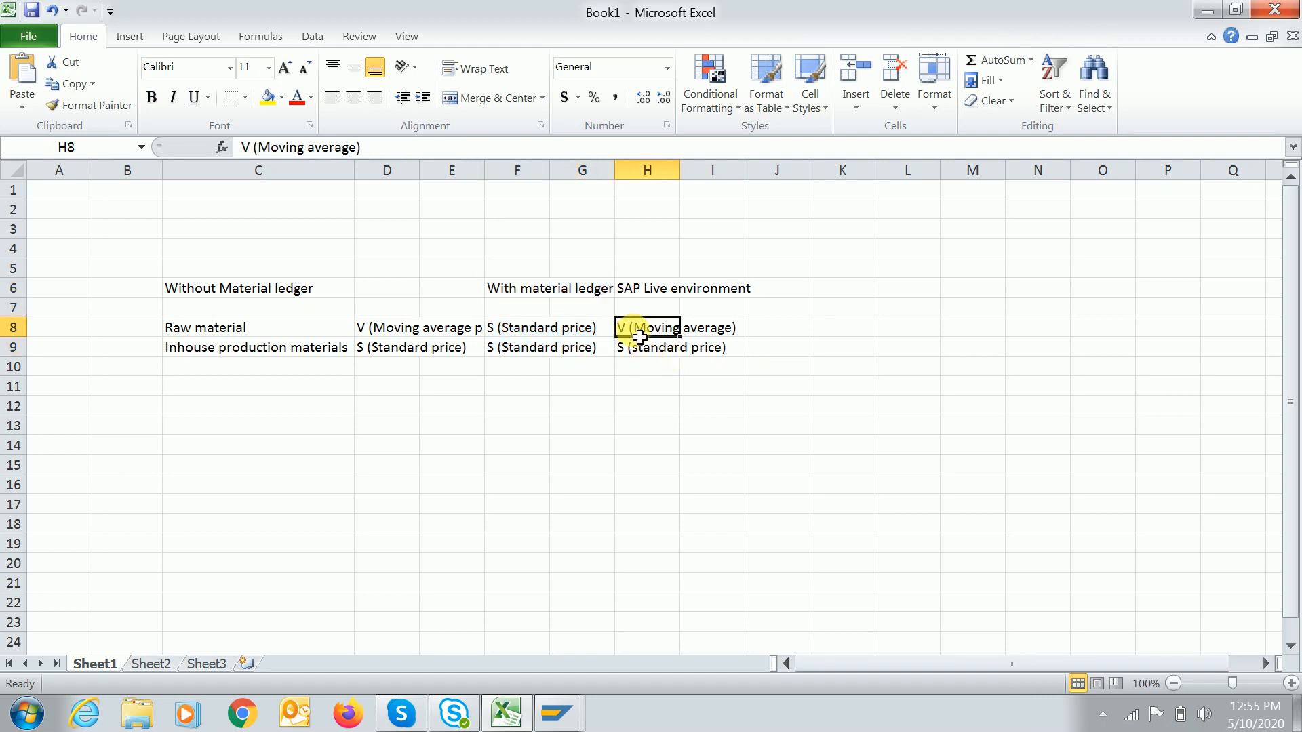
left_click(512, 332)
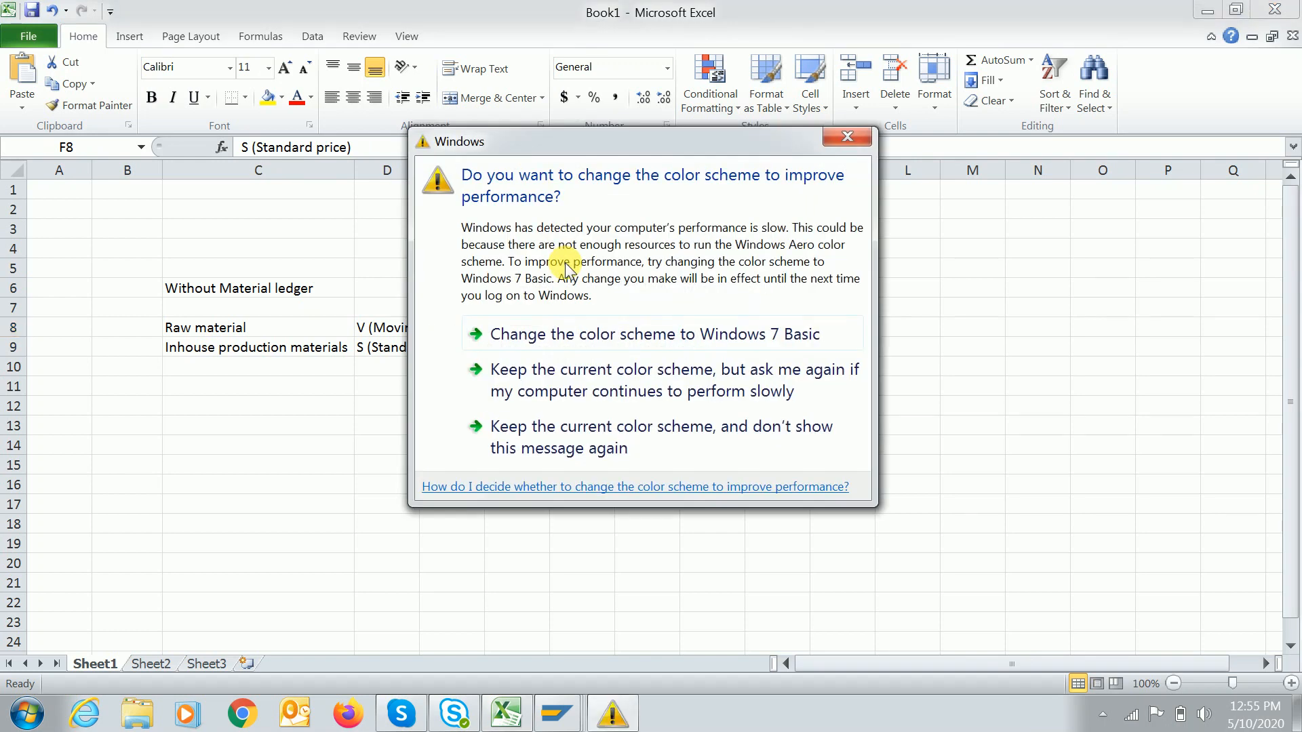
Dismiss the colour-scheme prompt and switch to SAP's Activation of Material Ledger window.
left_click(847, 136)
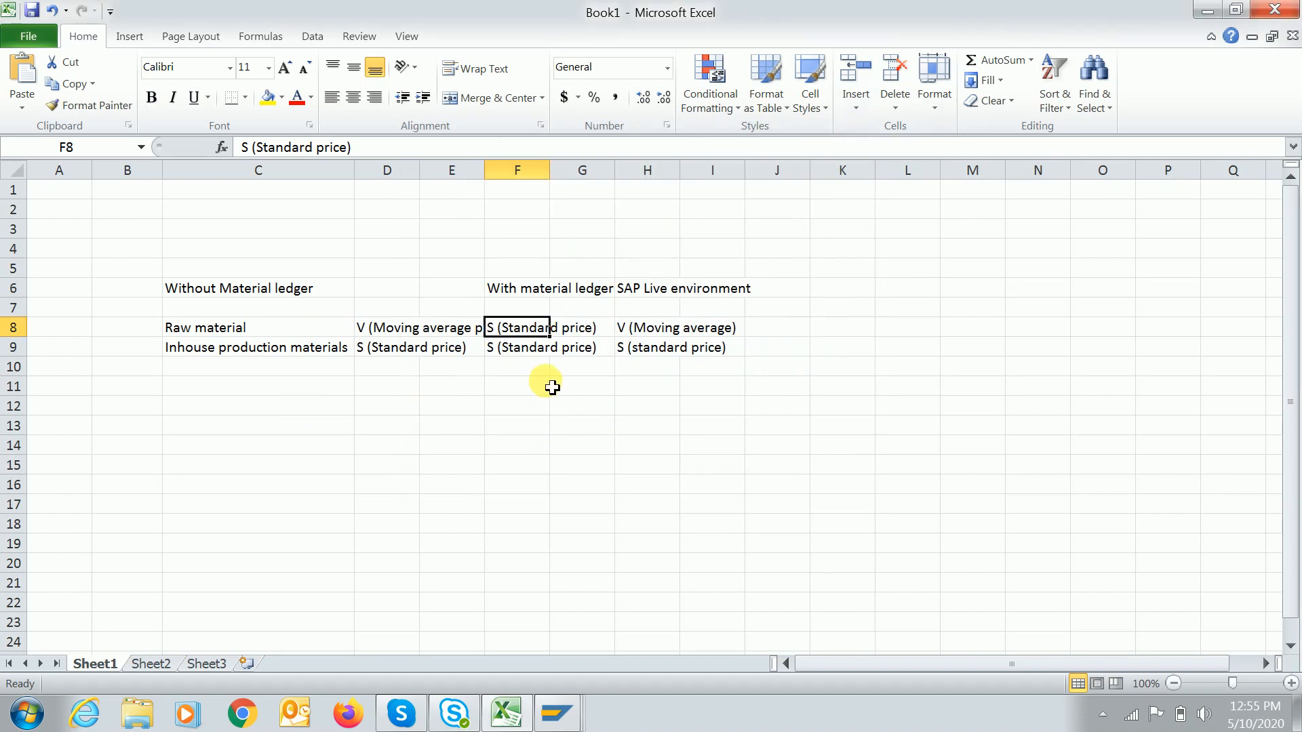
left_click(519, 407)
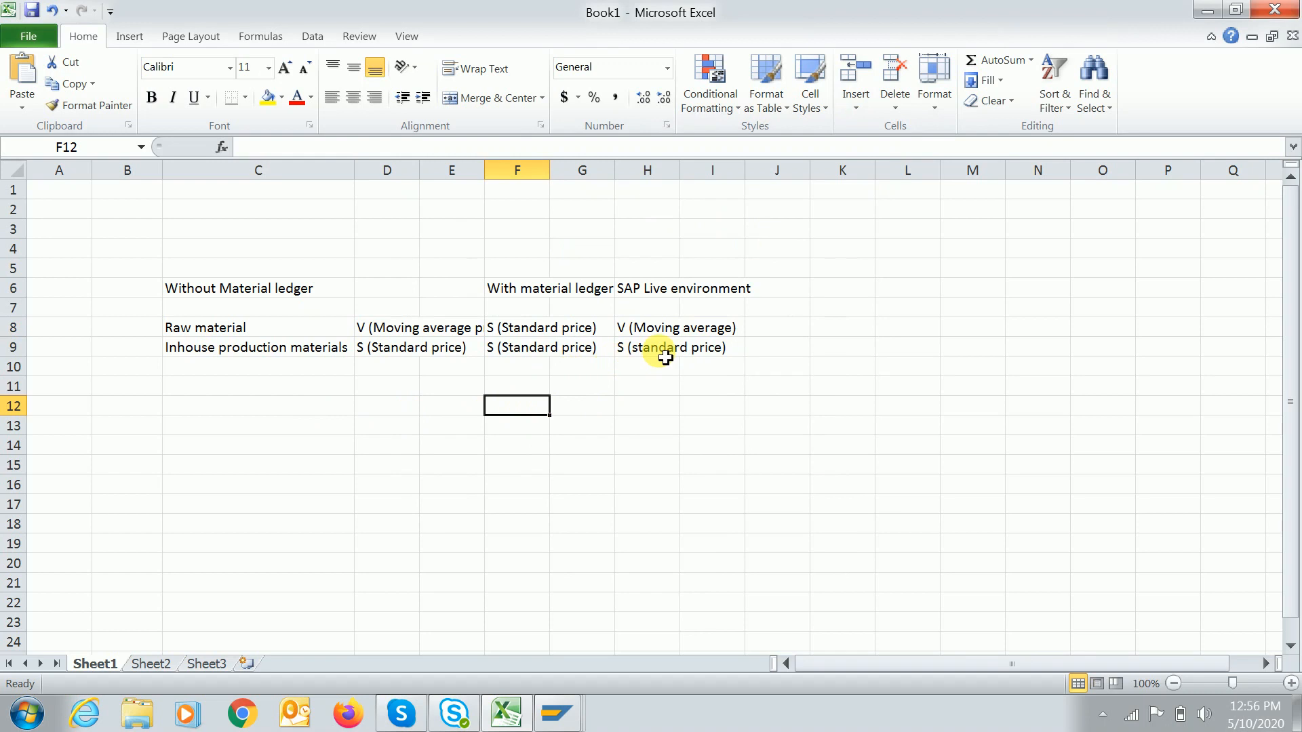
left_click(620, 331)
left_click(634, 353)
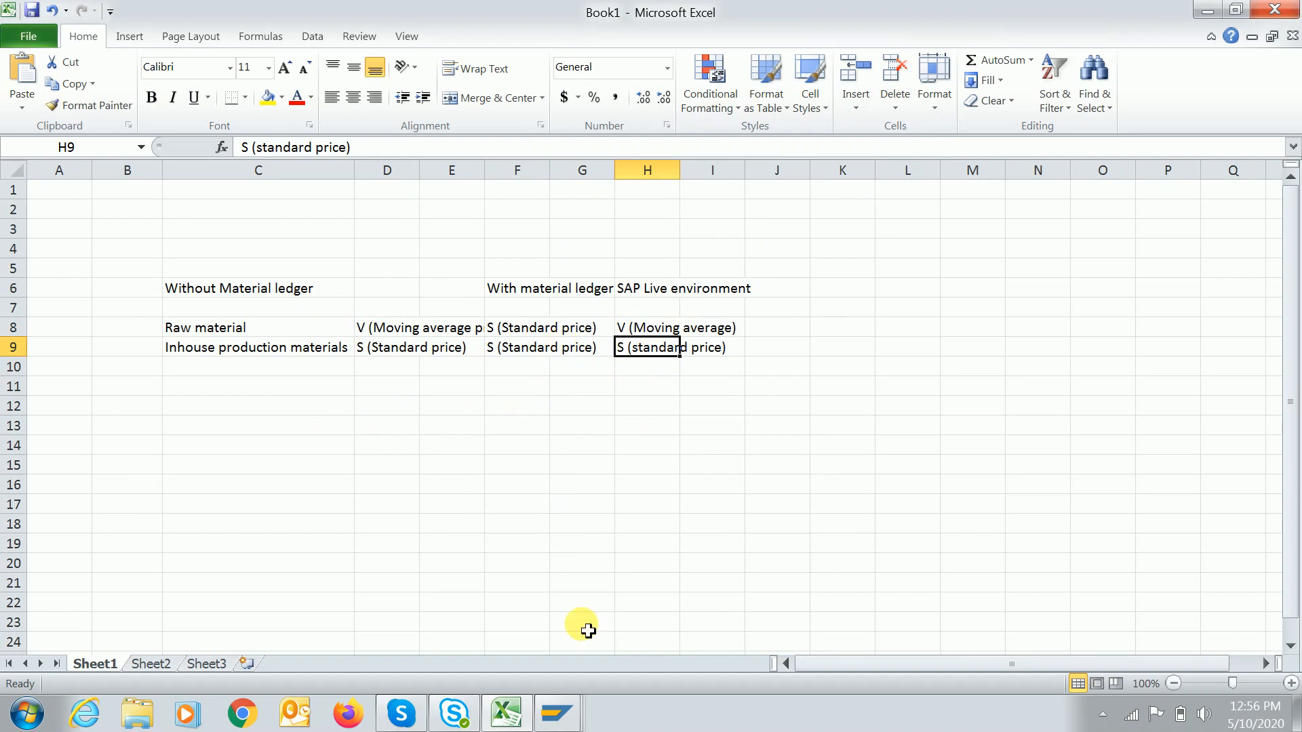
left_click(556, 712)
left_click(529, 607)
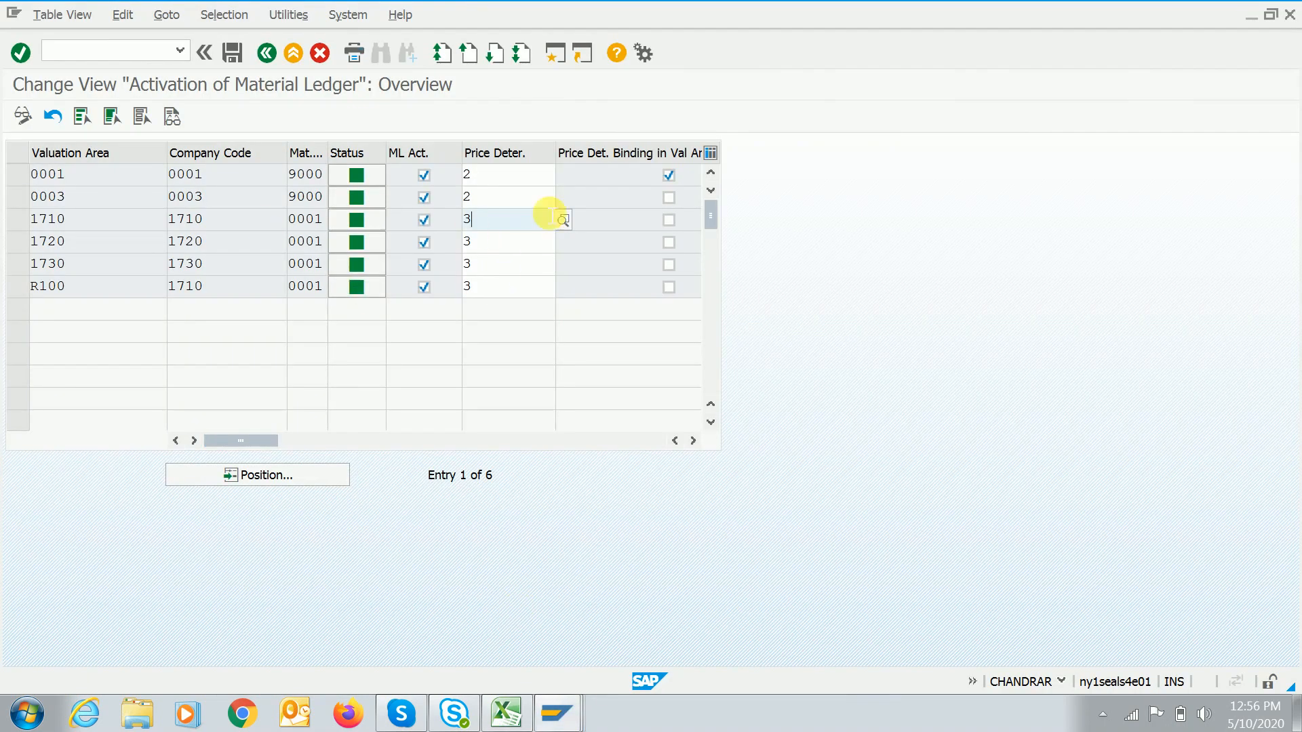
left_click(266, 54)
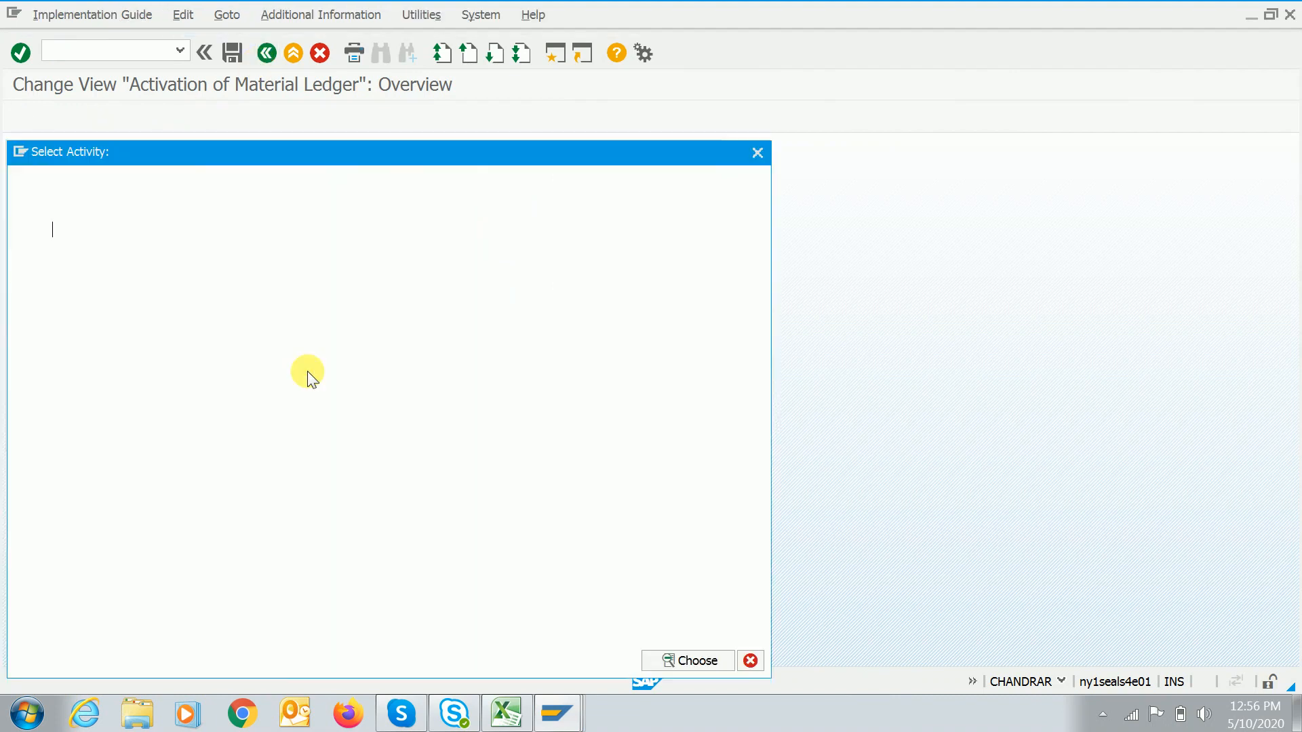
key("Escape")
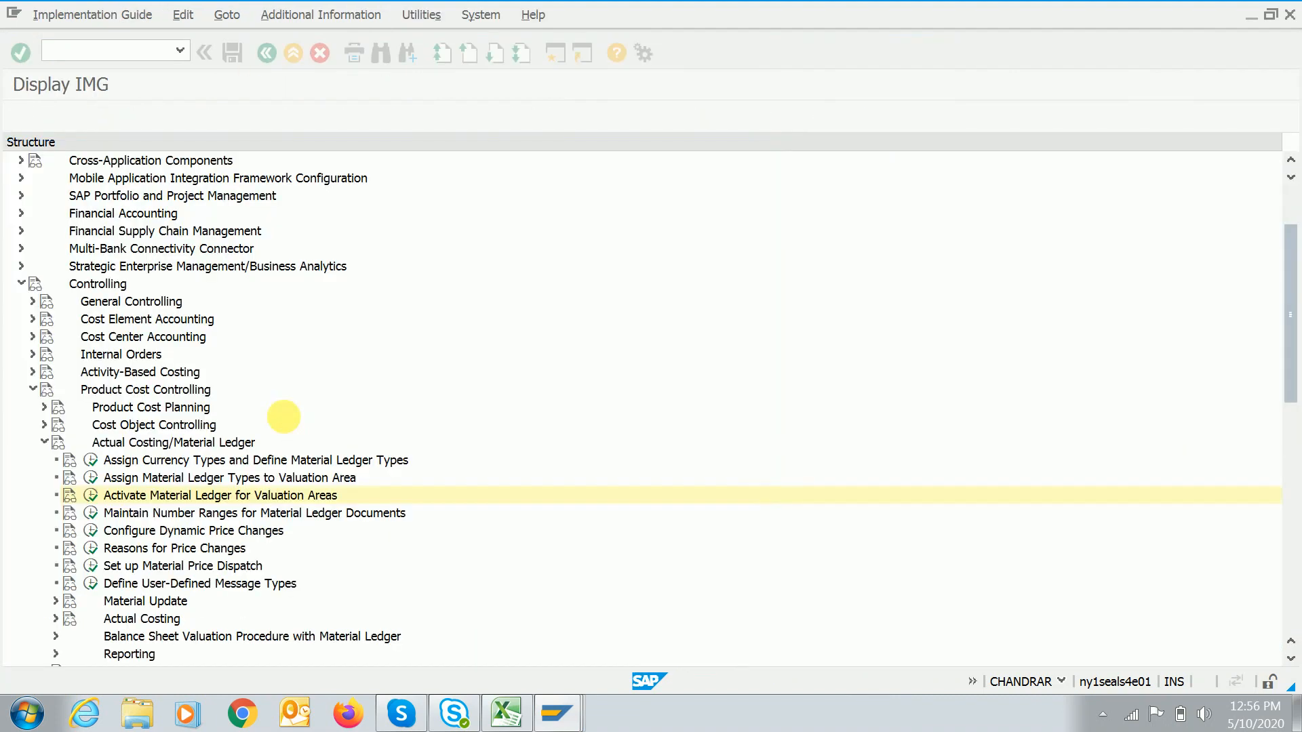
left_click(103, 285)
left_click(139, 391)
left_click(156, 445)
left_click(185, 503)
key("Left")
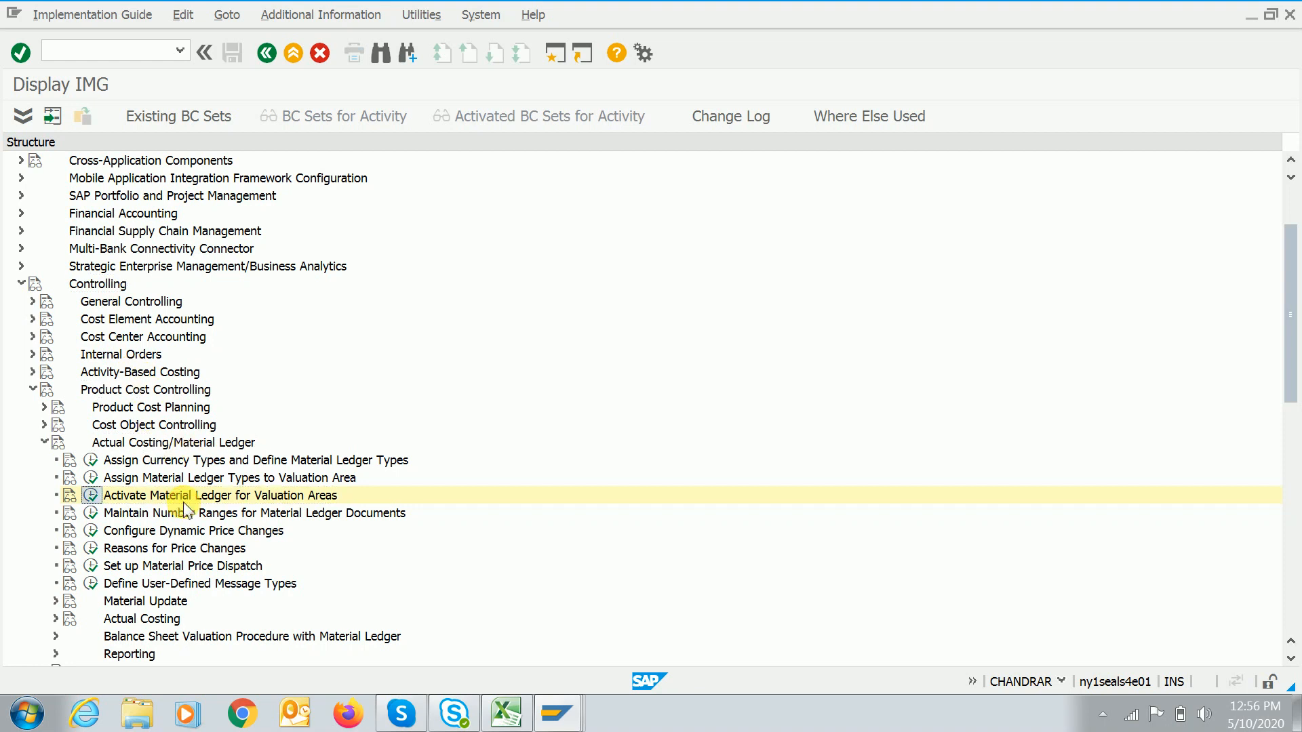
key("Return")
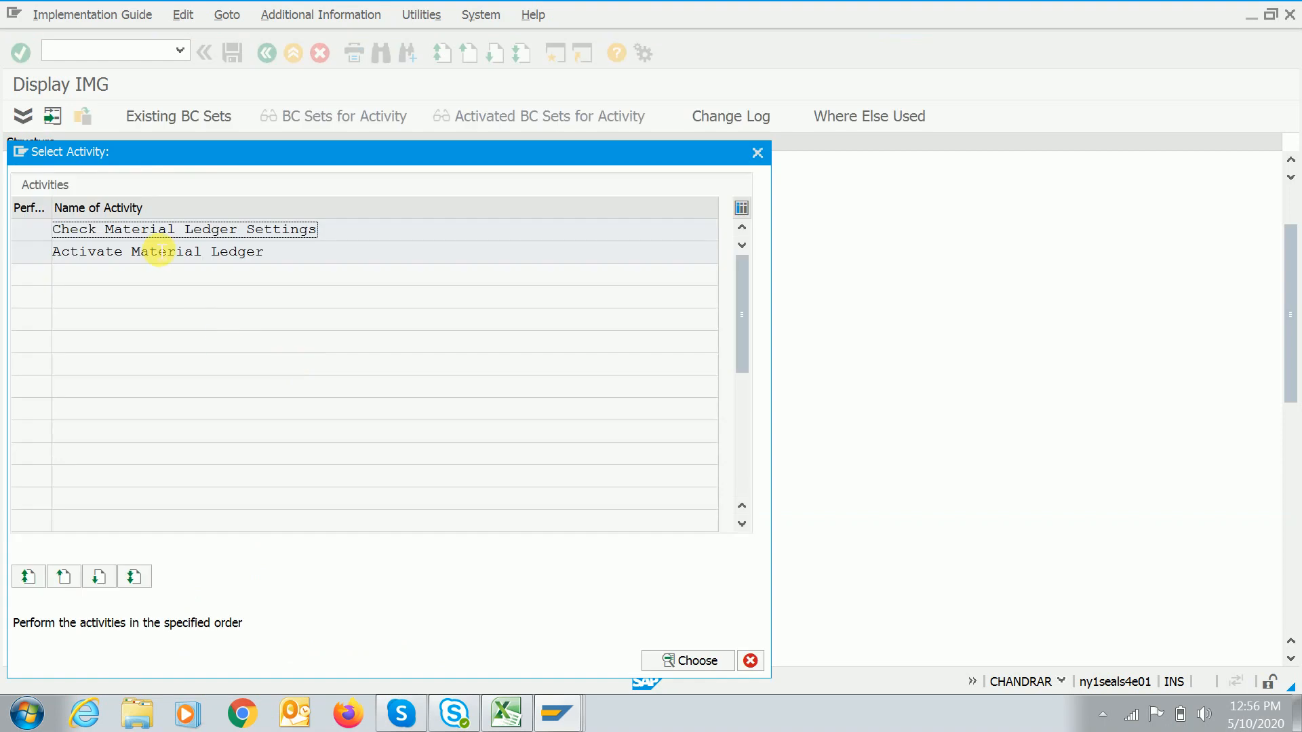
double_click(157, 231)
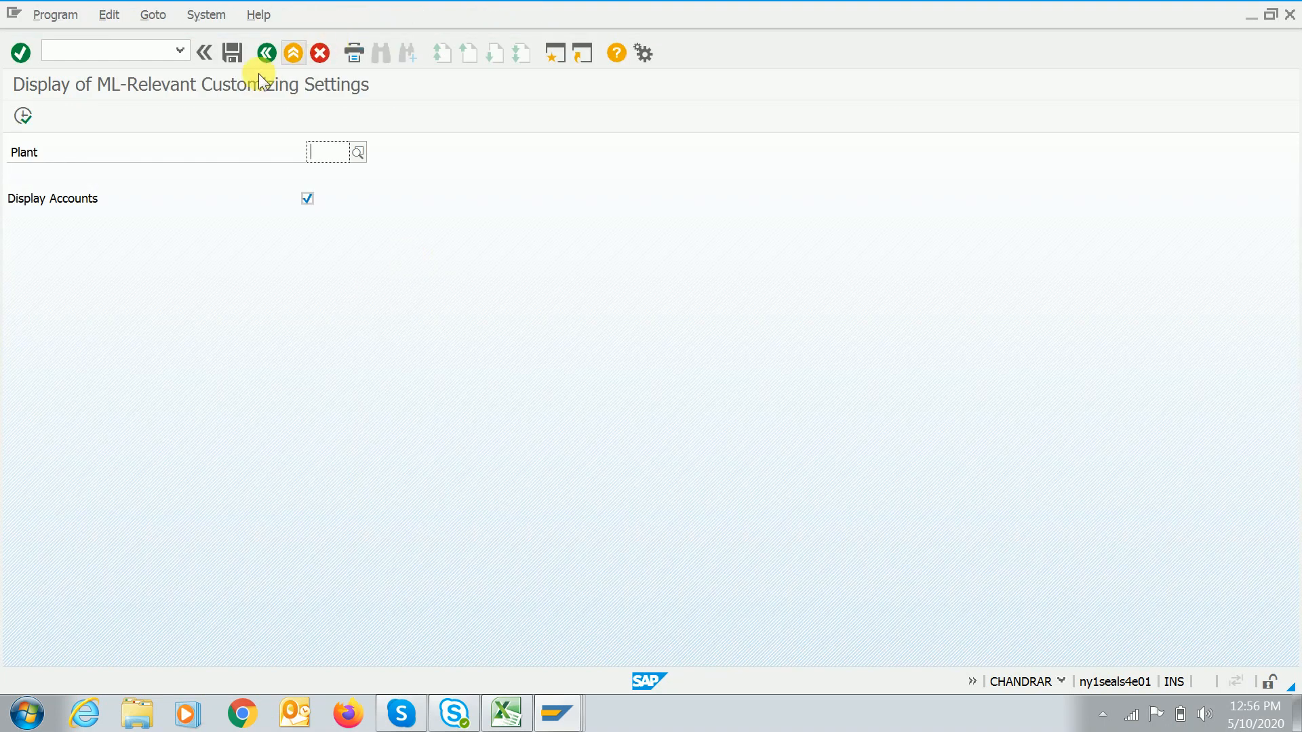
left_click(266, 52)
double_click(170, 252)
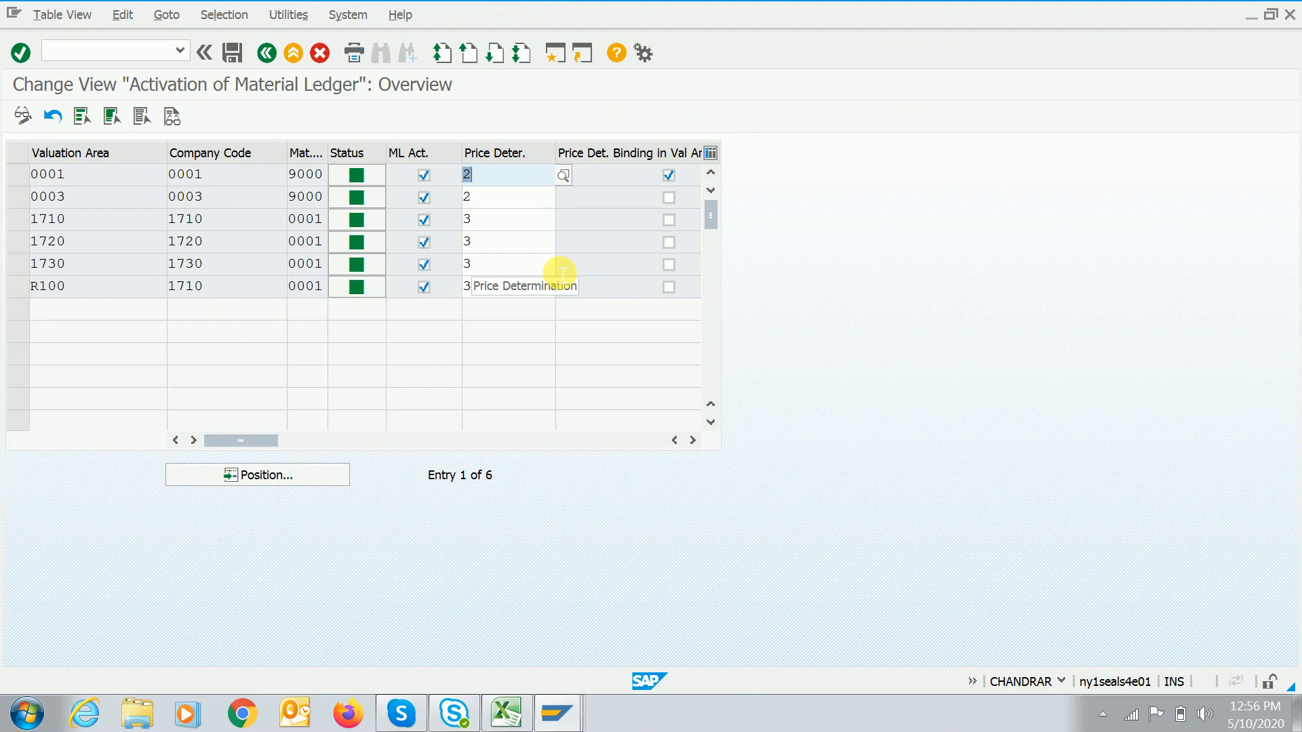
Show price determination values for 1710 and point out 2 Transaction-Based and 3 Single-/Multilevel.
left_click(522, 220)
left_click(566, 215)
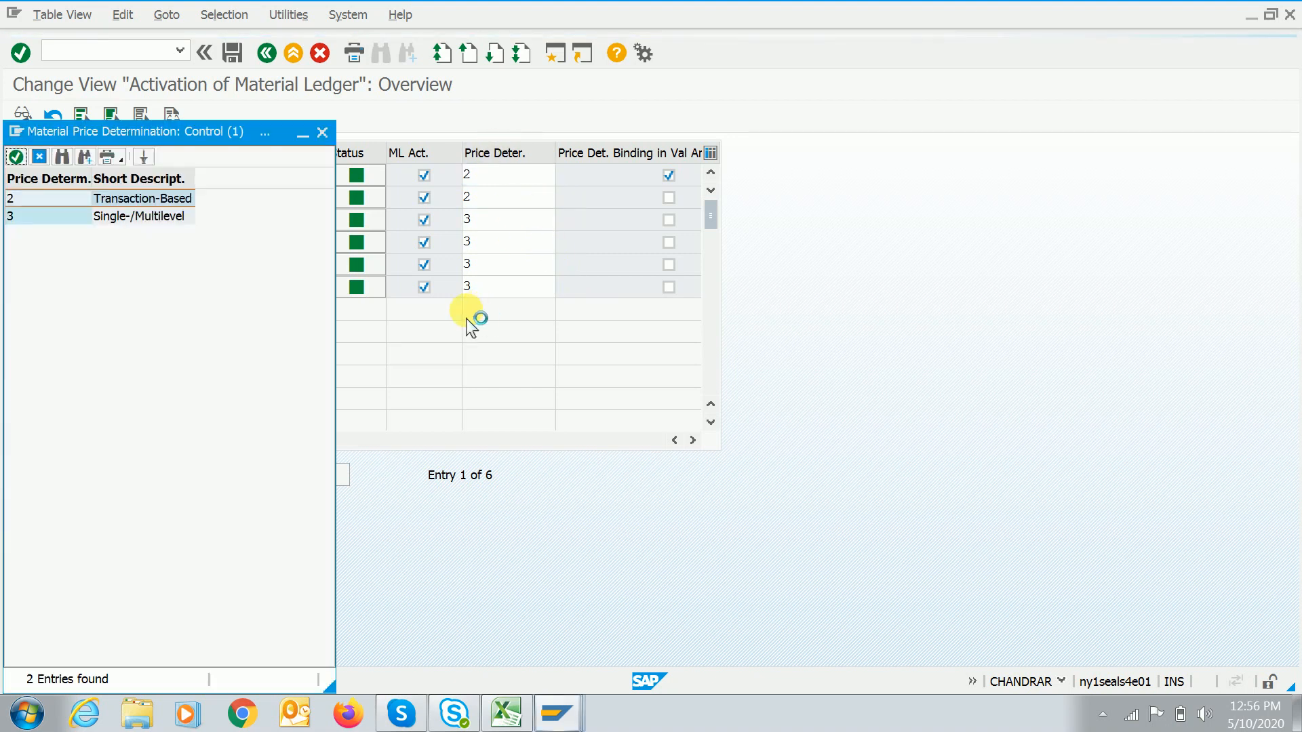
left_click_drag(138, 133, 666, 106)
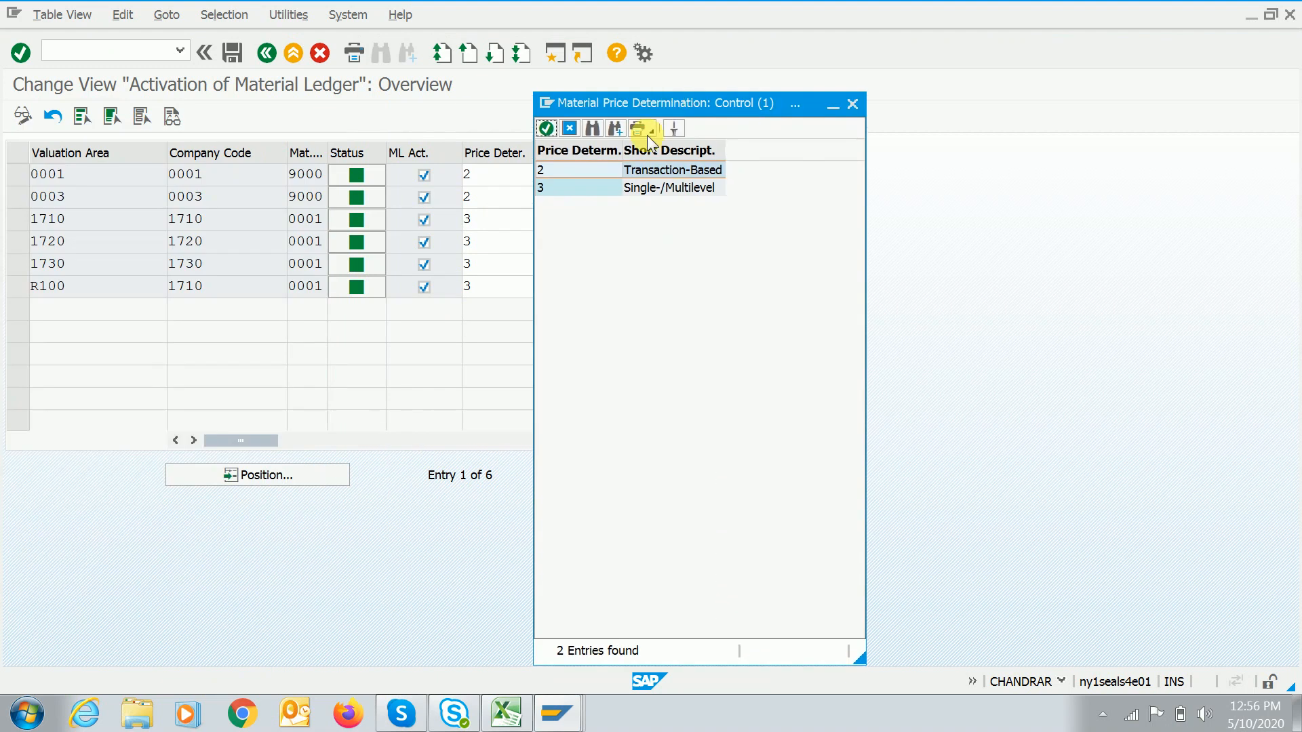
left_click(567, 187)
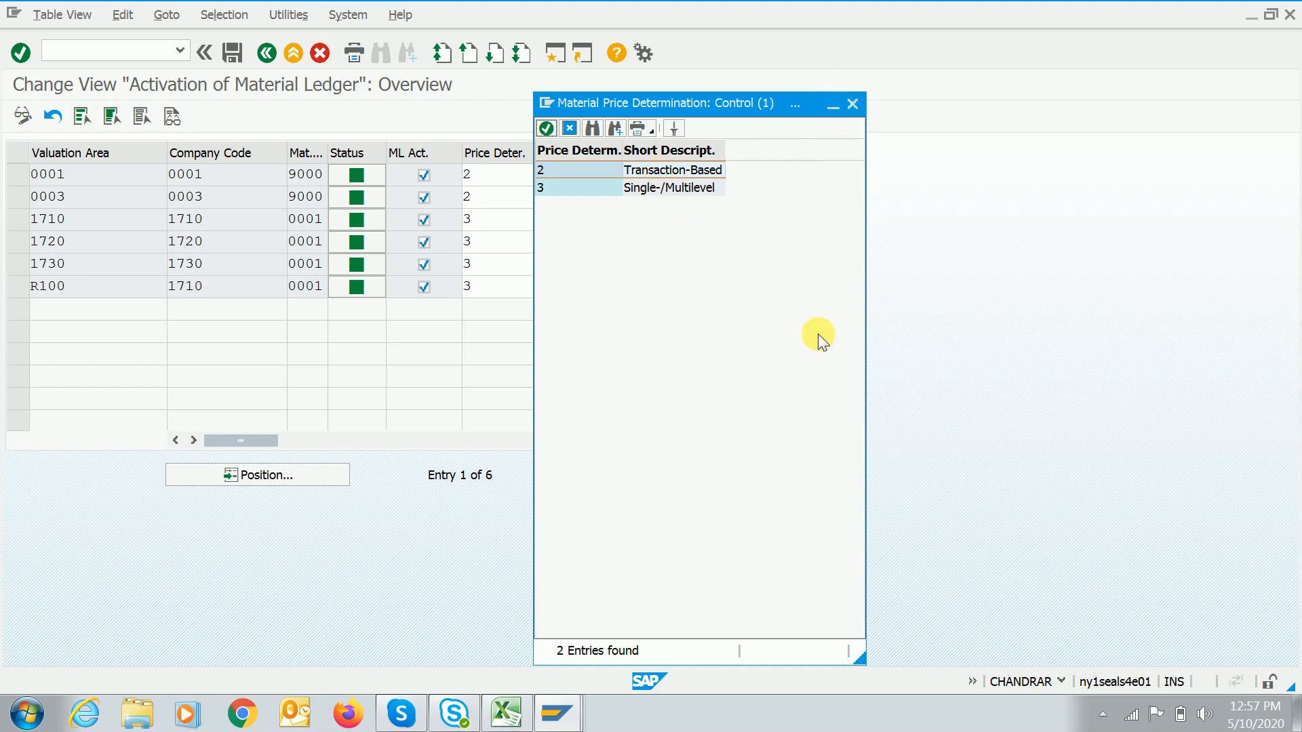
left_click(705, 112)
left_click_drag(699, 109, 767, 72)
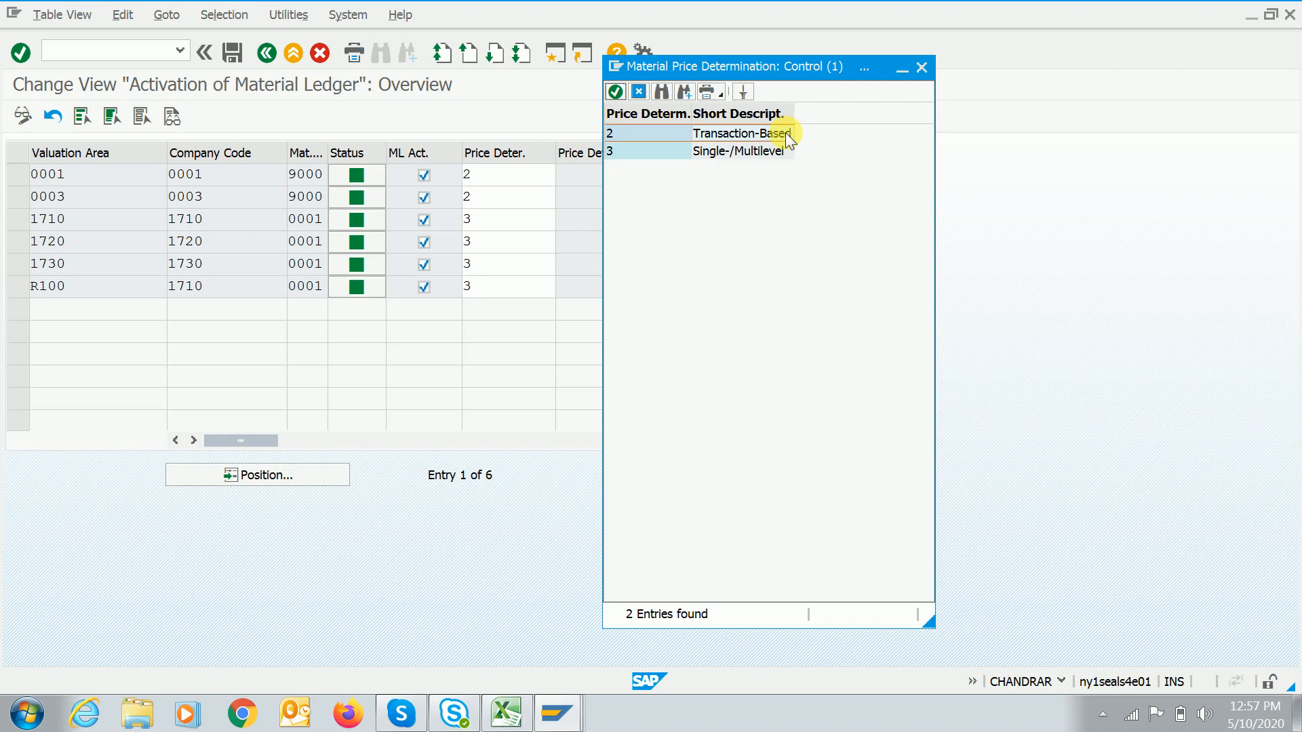
left_click(729, 153)
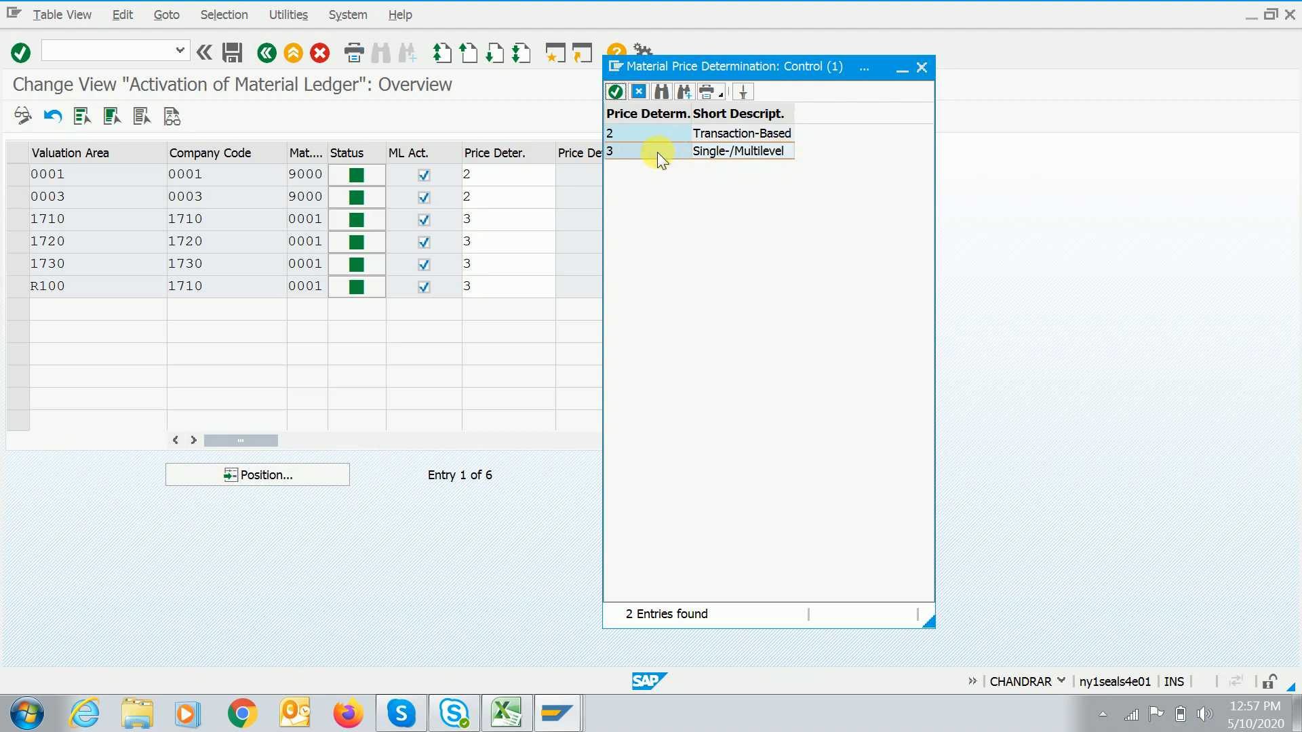
left_click(638, 131)
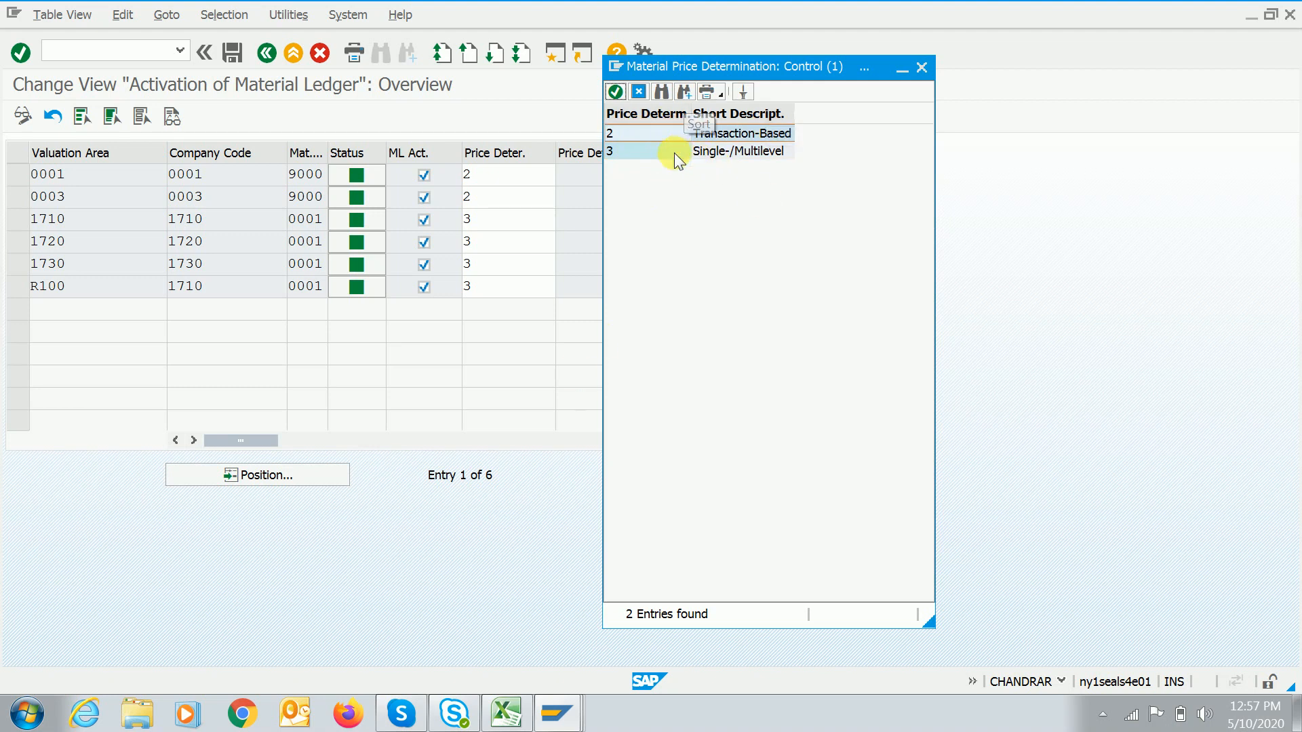
Back in Excel, enter Price determination - 2 in H12 and Price determination - 3 in F12.
left_click(507, 712)
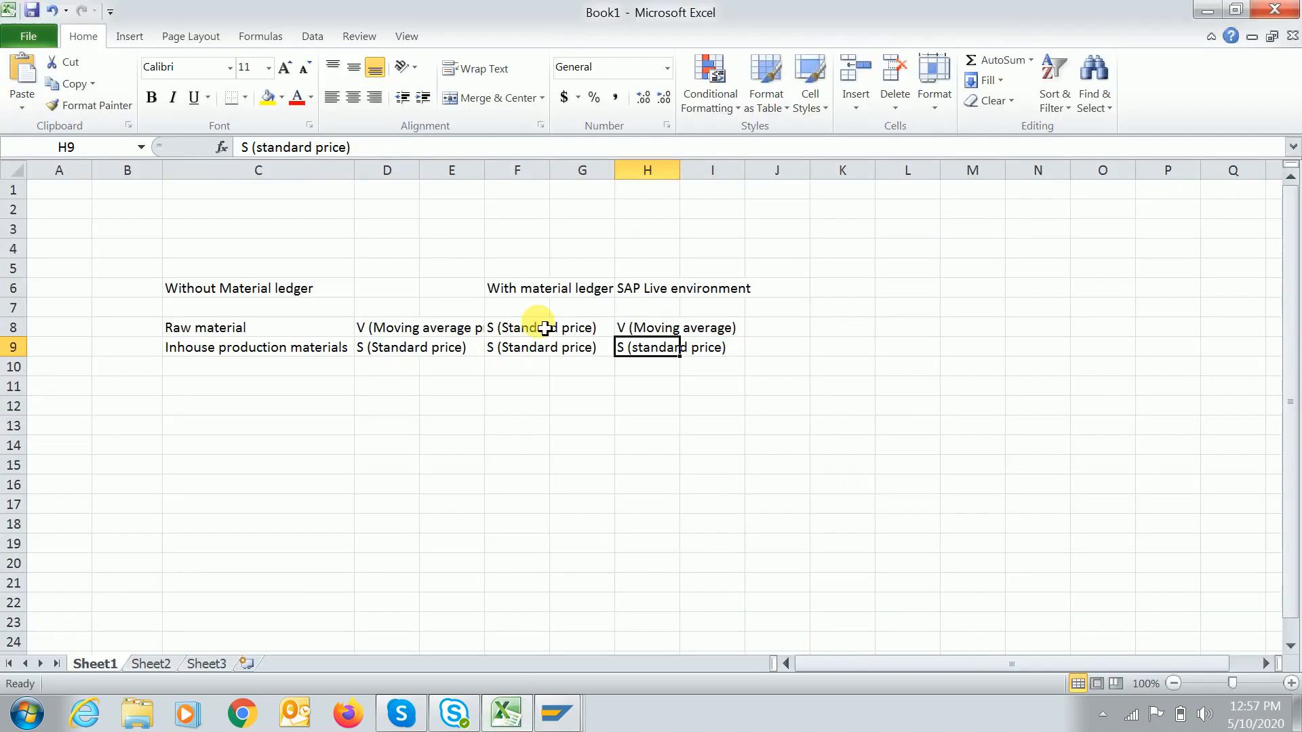
left_click_drag(638, 290, 746, 370)
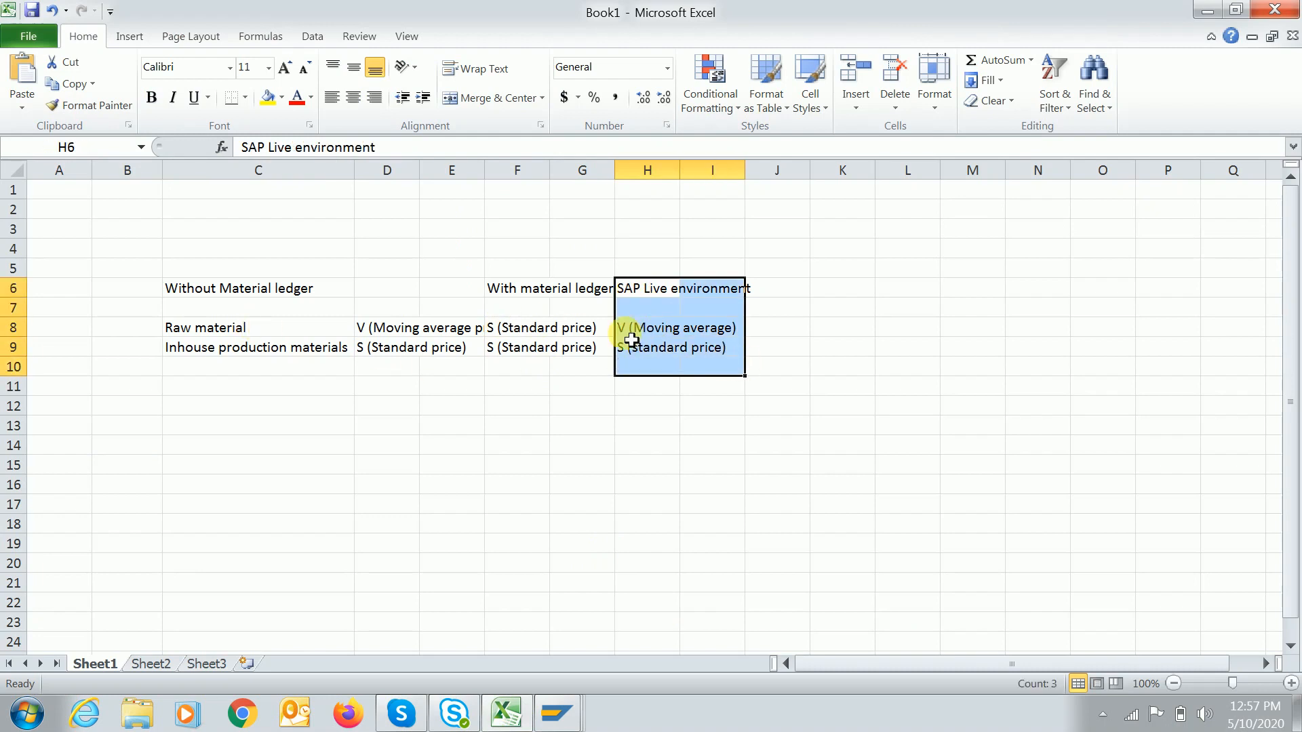
left_click(654, 415)
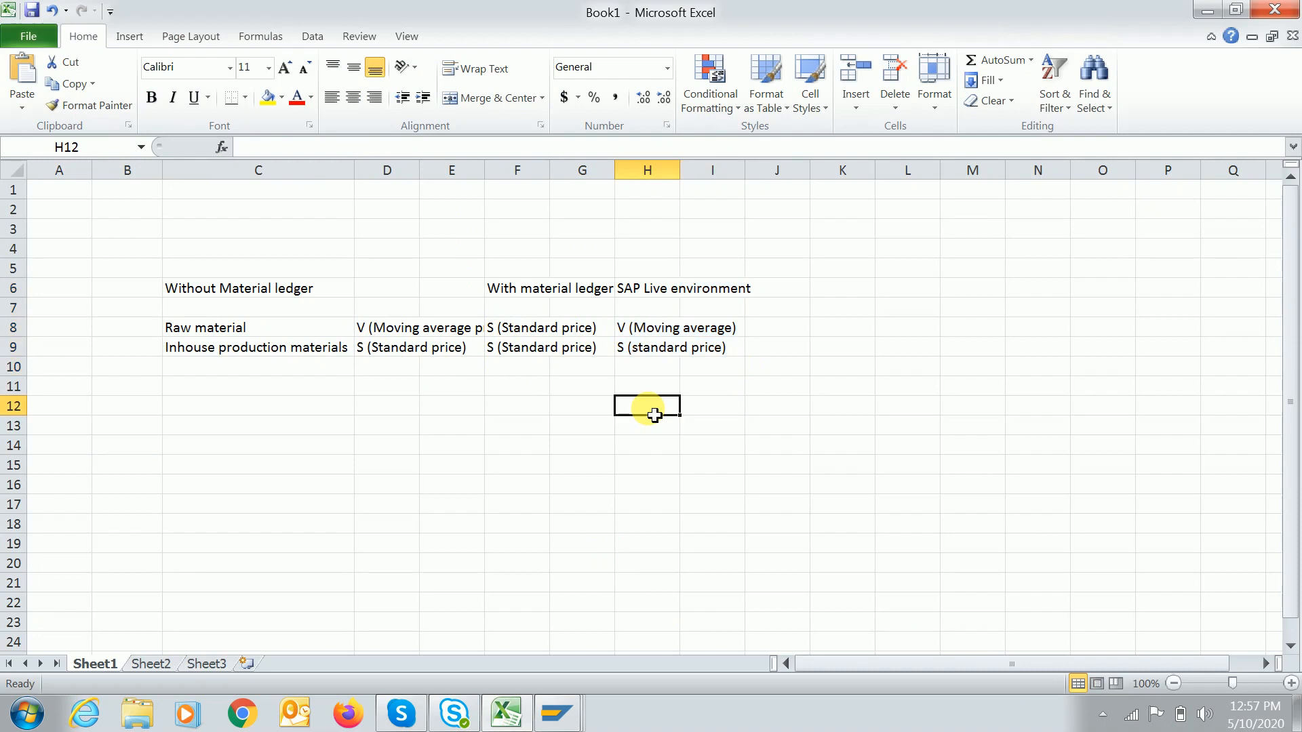
type("Price de")
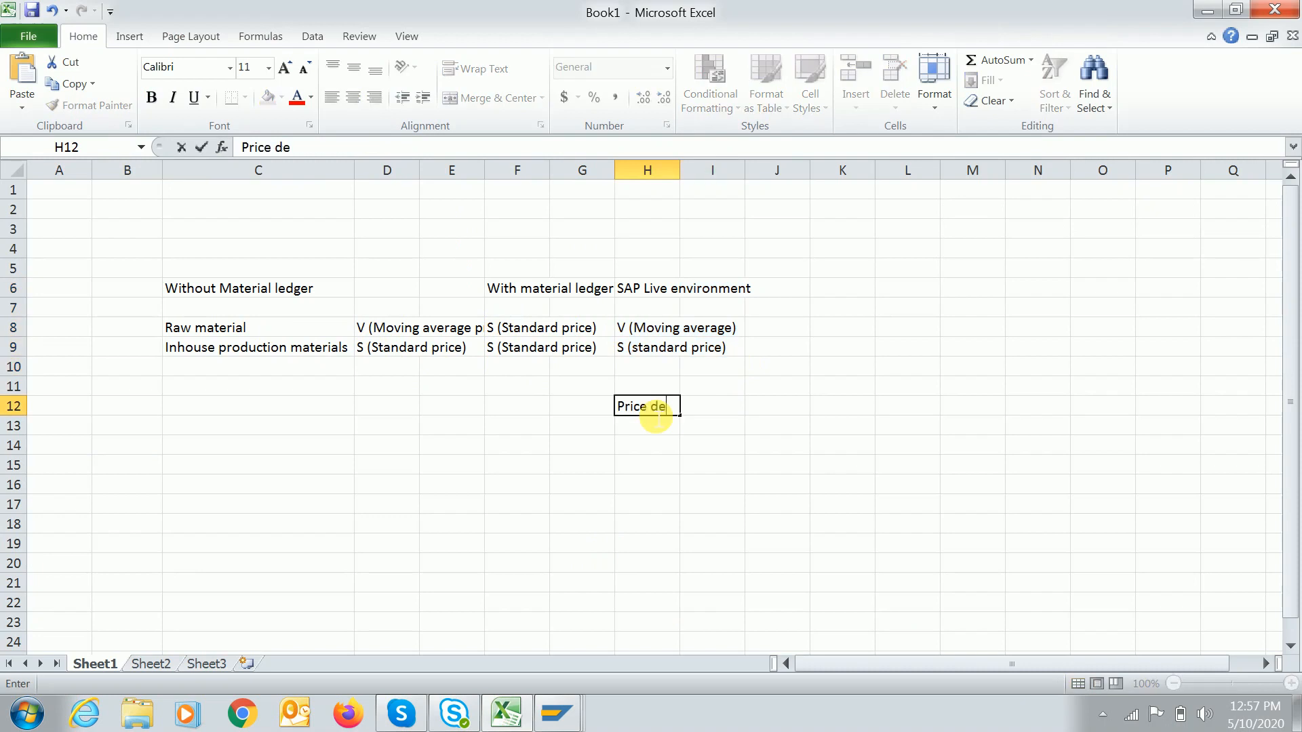
type("termination ")
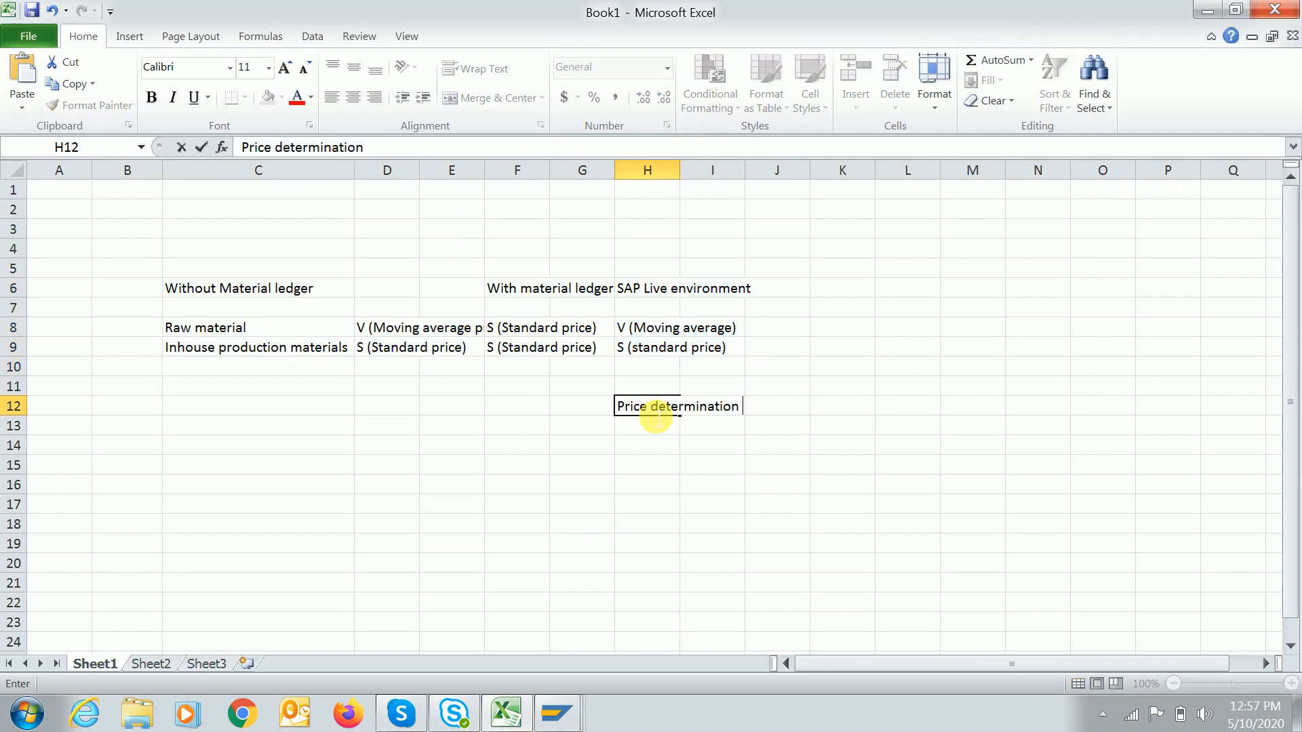
type("- 2")
key("Return")
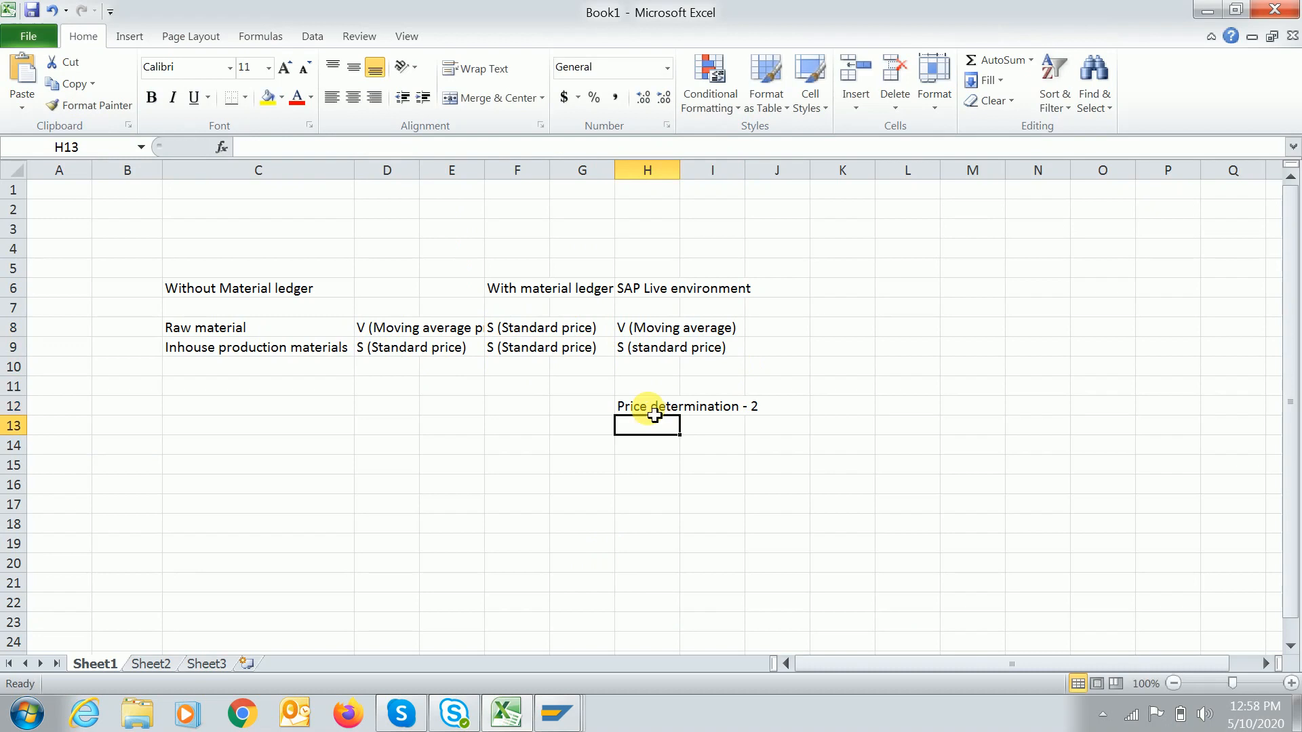
left_click(646, 408)
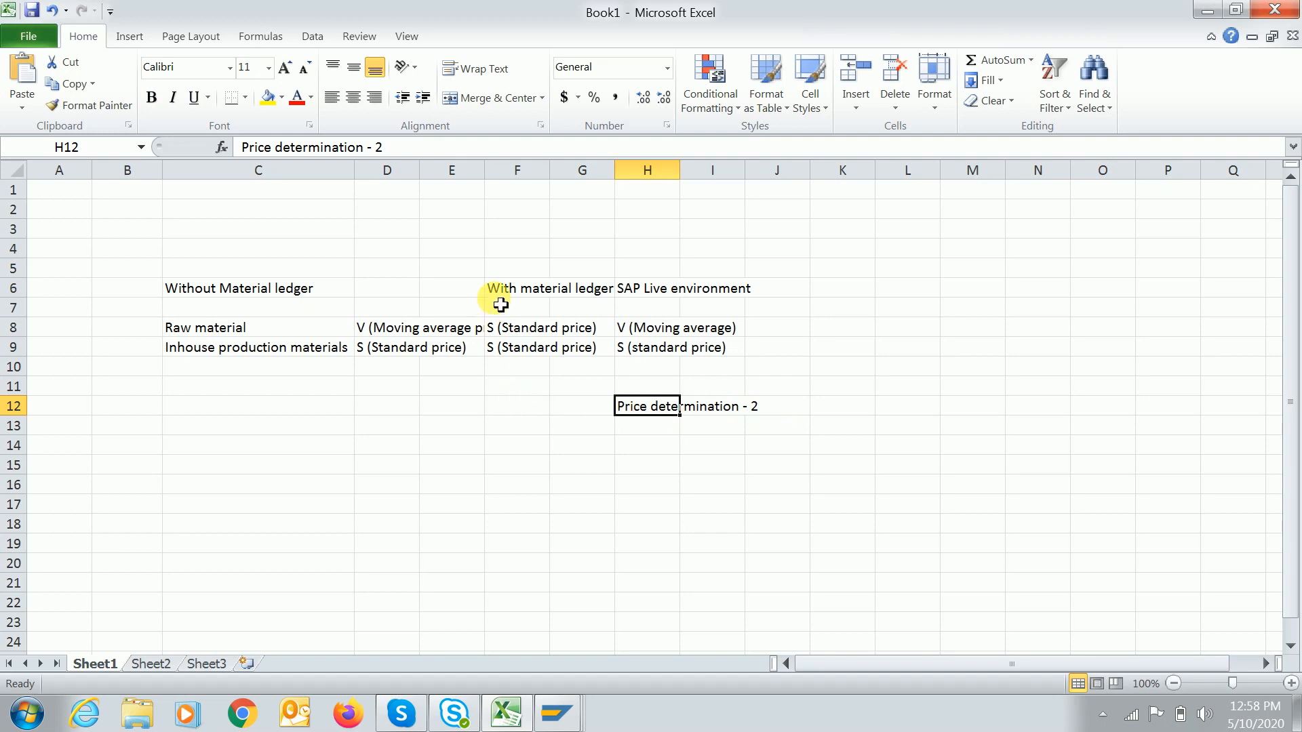
left_click_drag(500, 295, 558, 344)
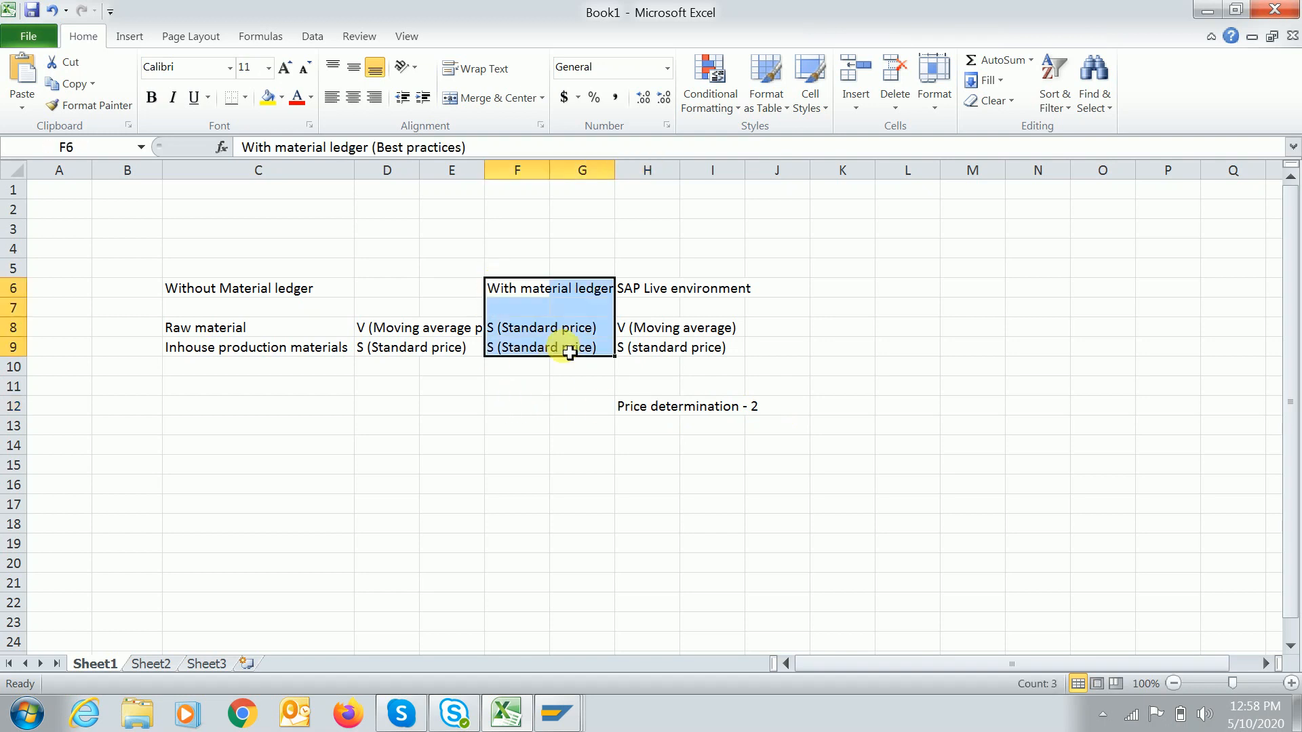
left_click(506, 414)
type("Price")
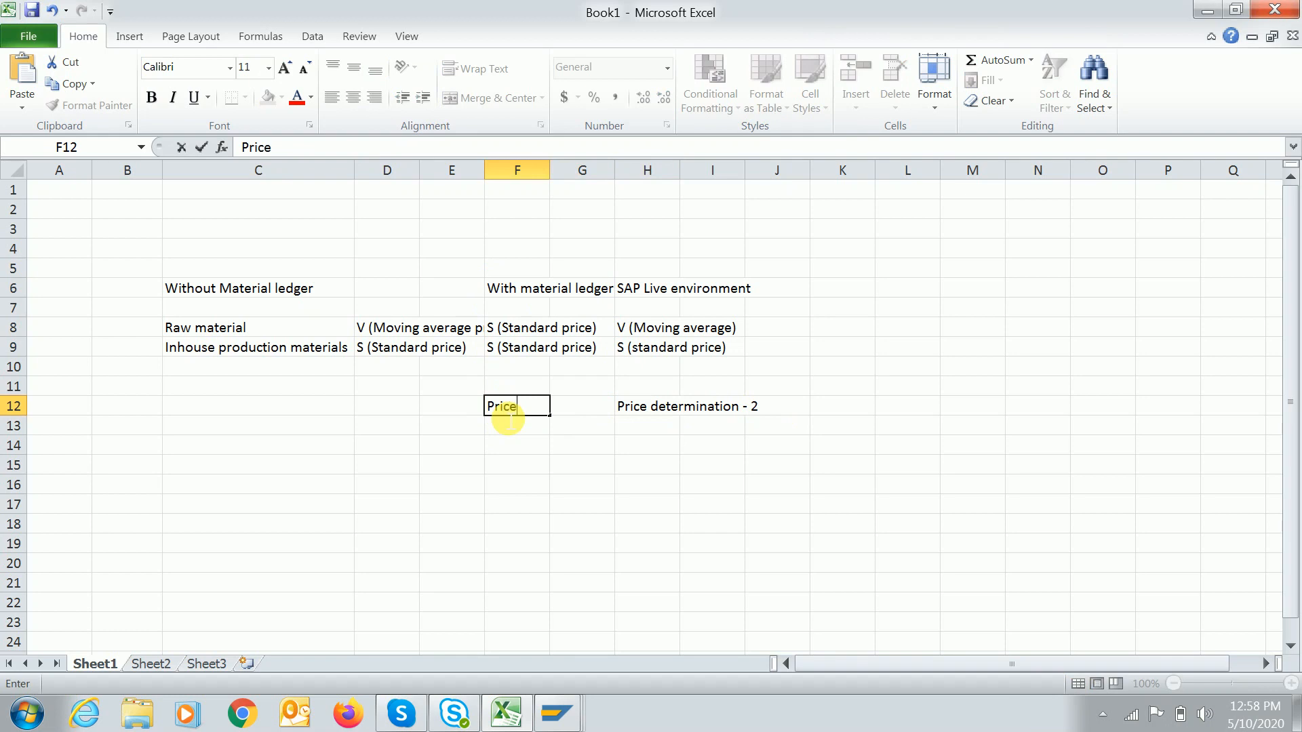
type(" determination - 3")
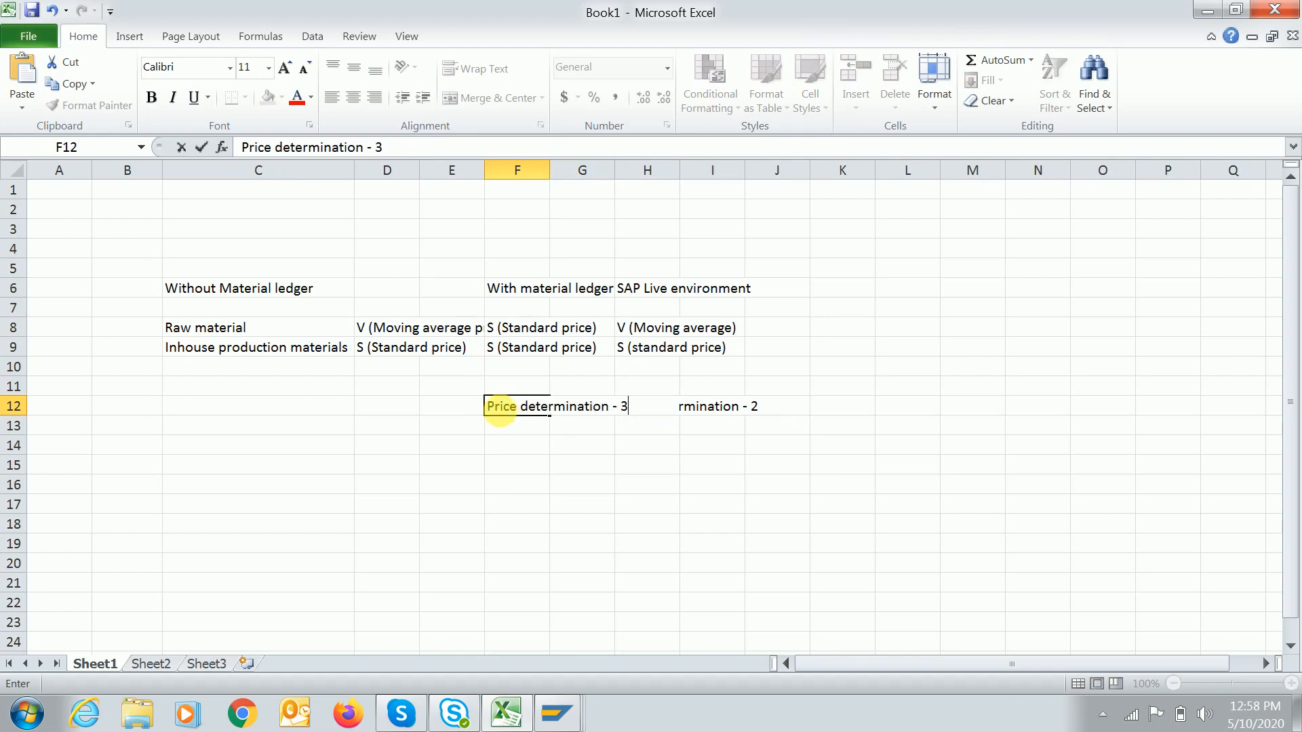
key("Return")
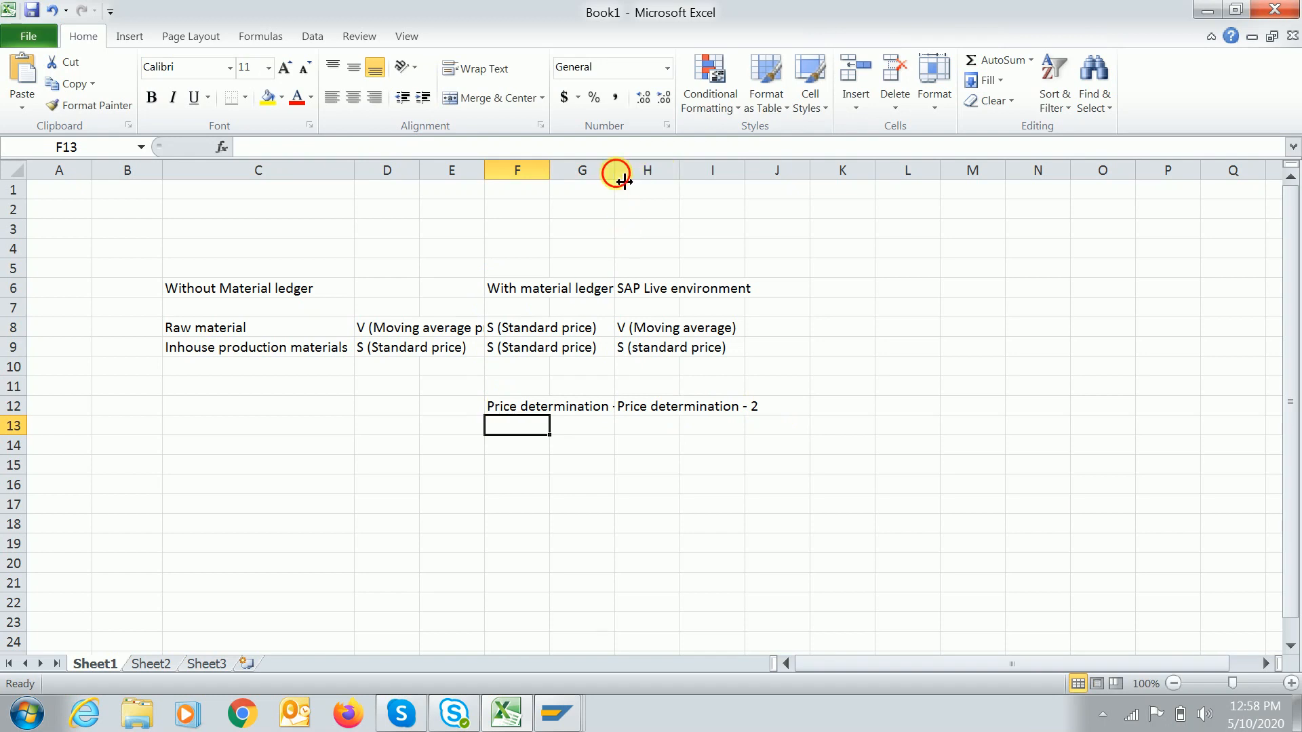
Autofit columns F, H and D so their full text is visible.
left_click_drag(550, 171, 550, 171)
double_click(550, 171)
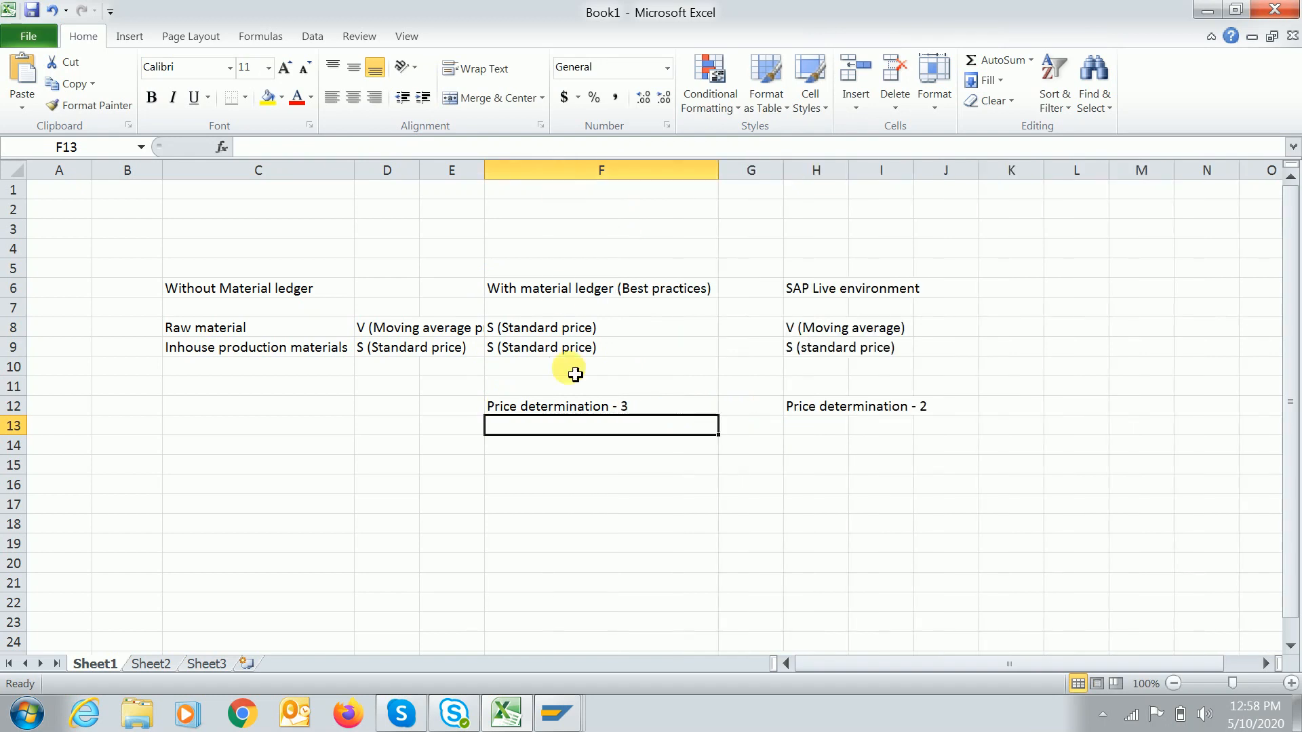
left_click(608, 410)
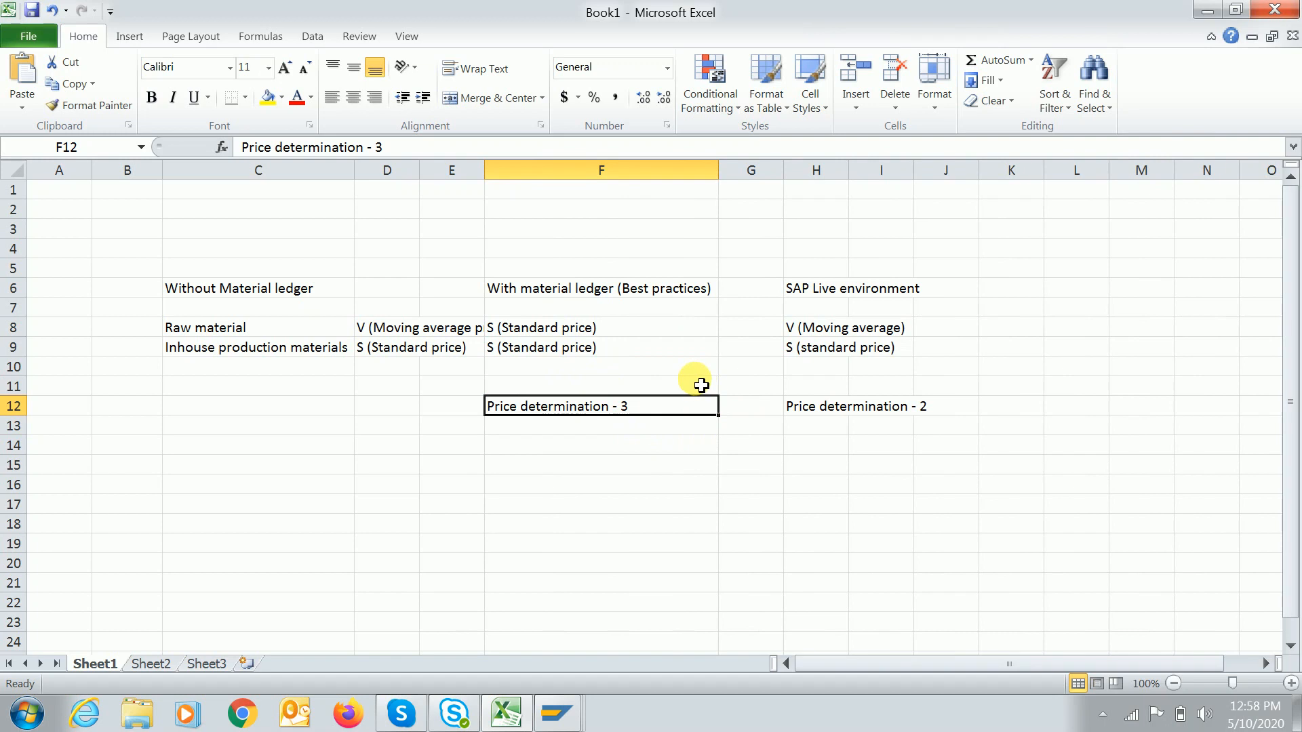
left_click_drag(519, 282, 697, 377)
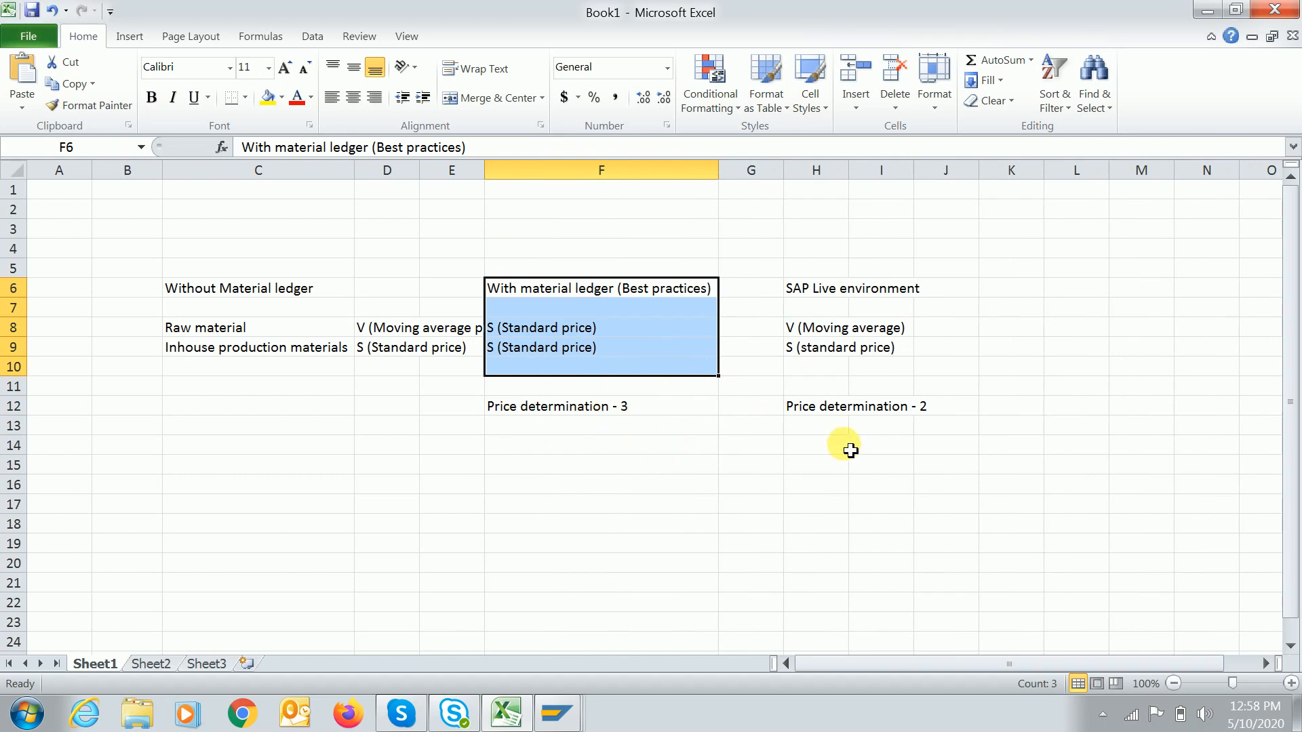
double_click(848, 170)
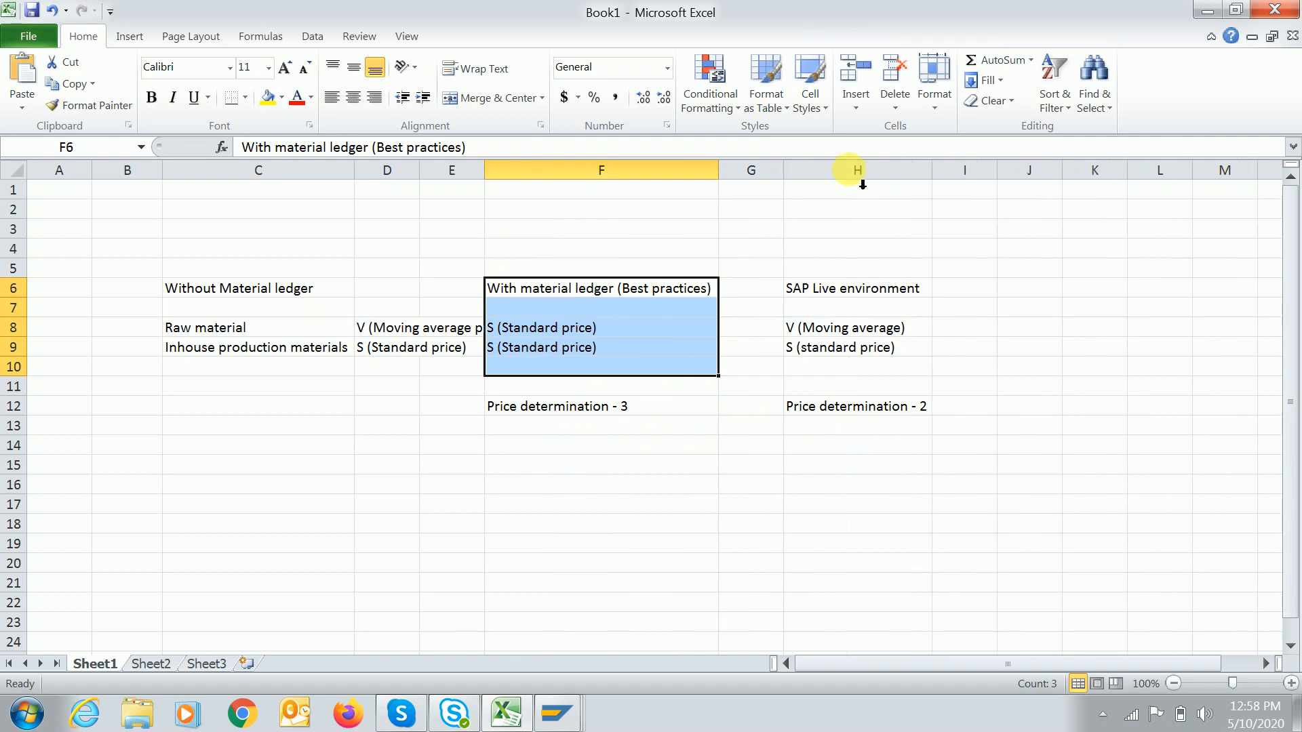
left_click(563, 501)
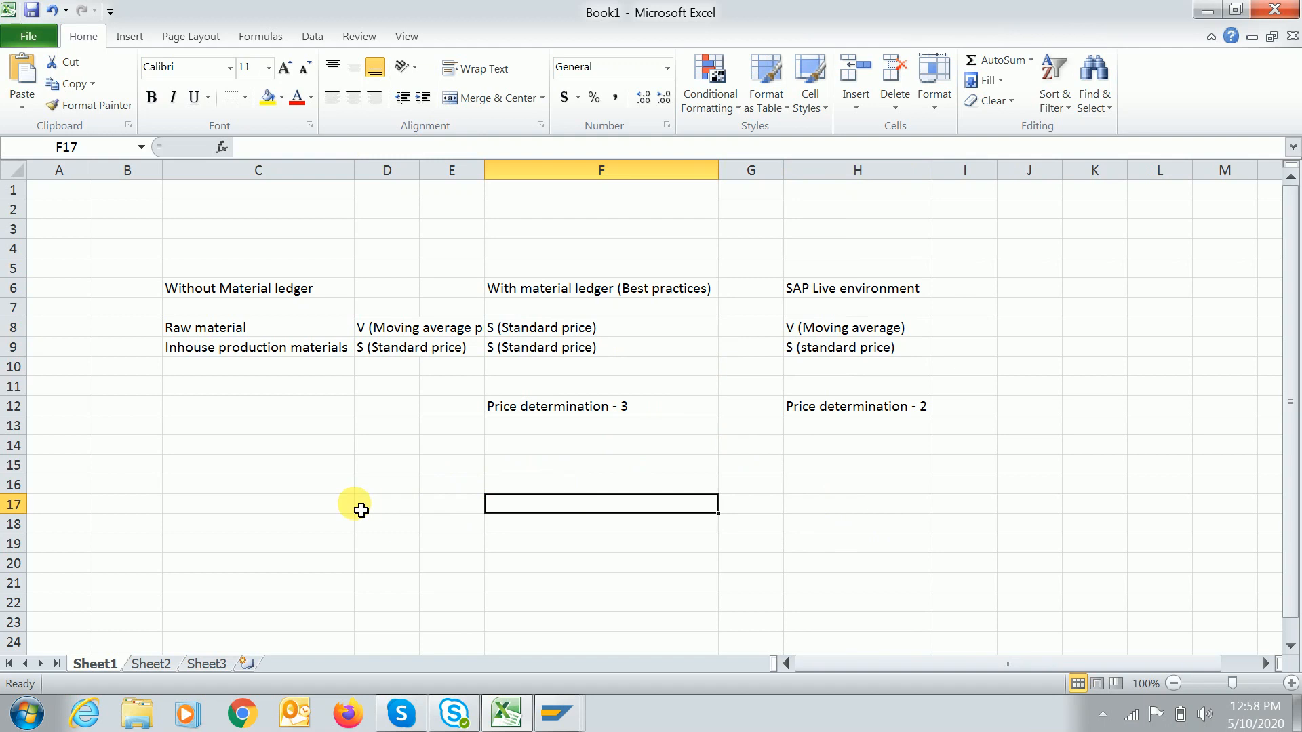
double_click(429, 178)
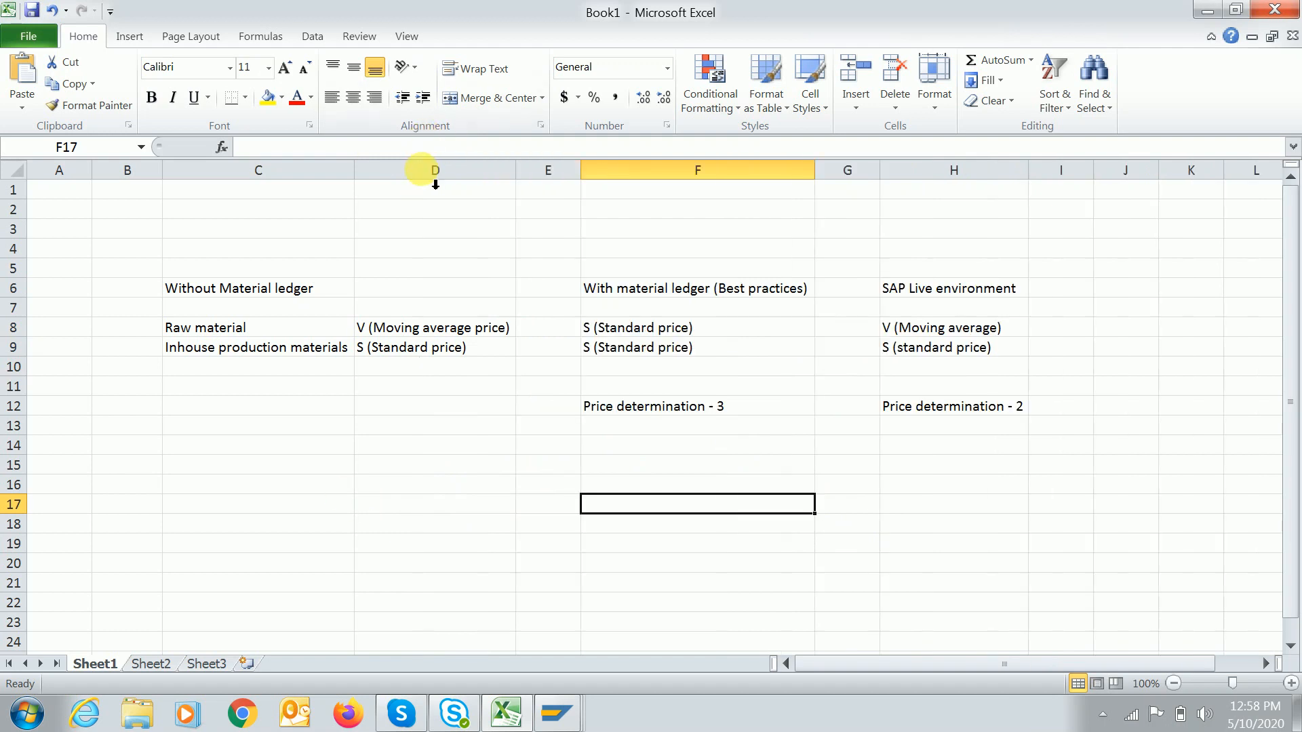
left_click(216, 488)
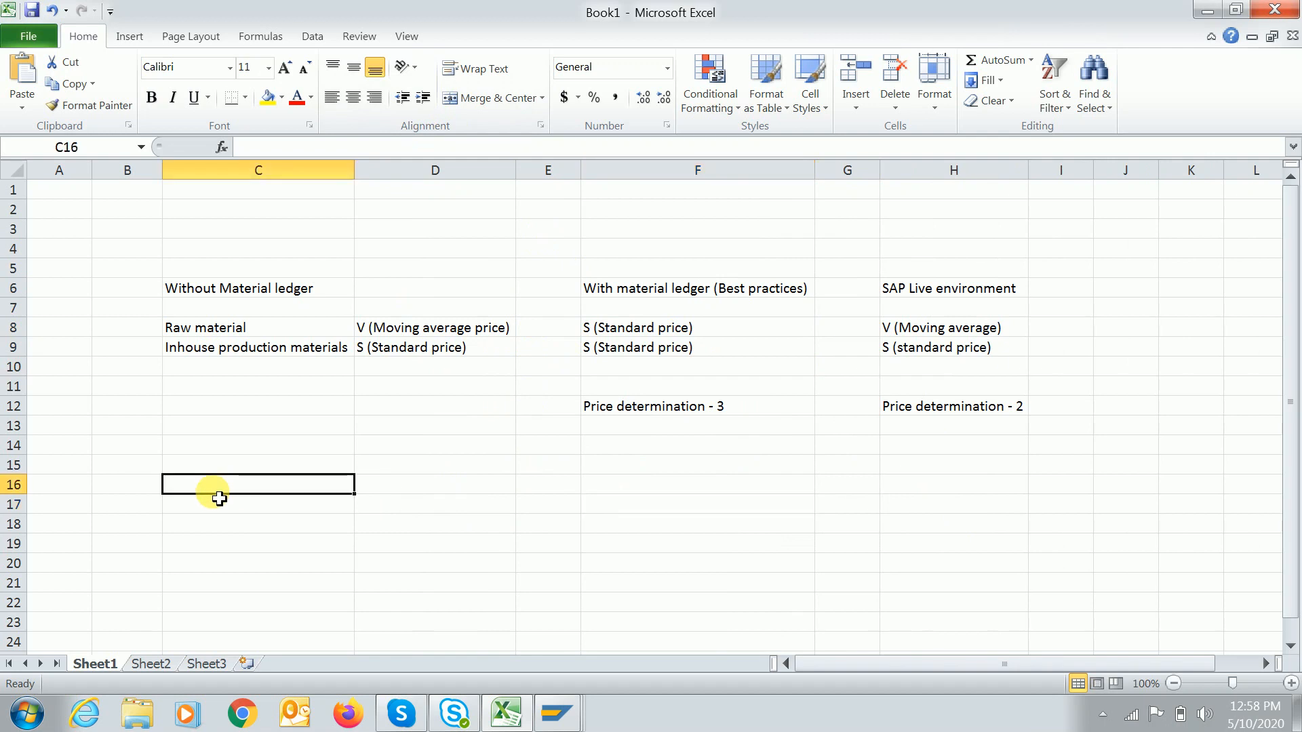
Enter the PO heading and the Material - A label below it.
type("PO")
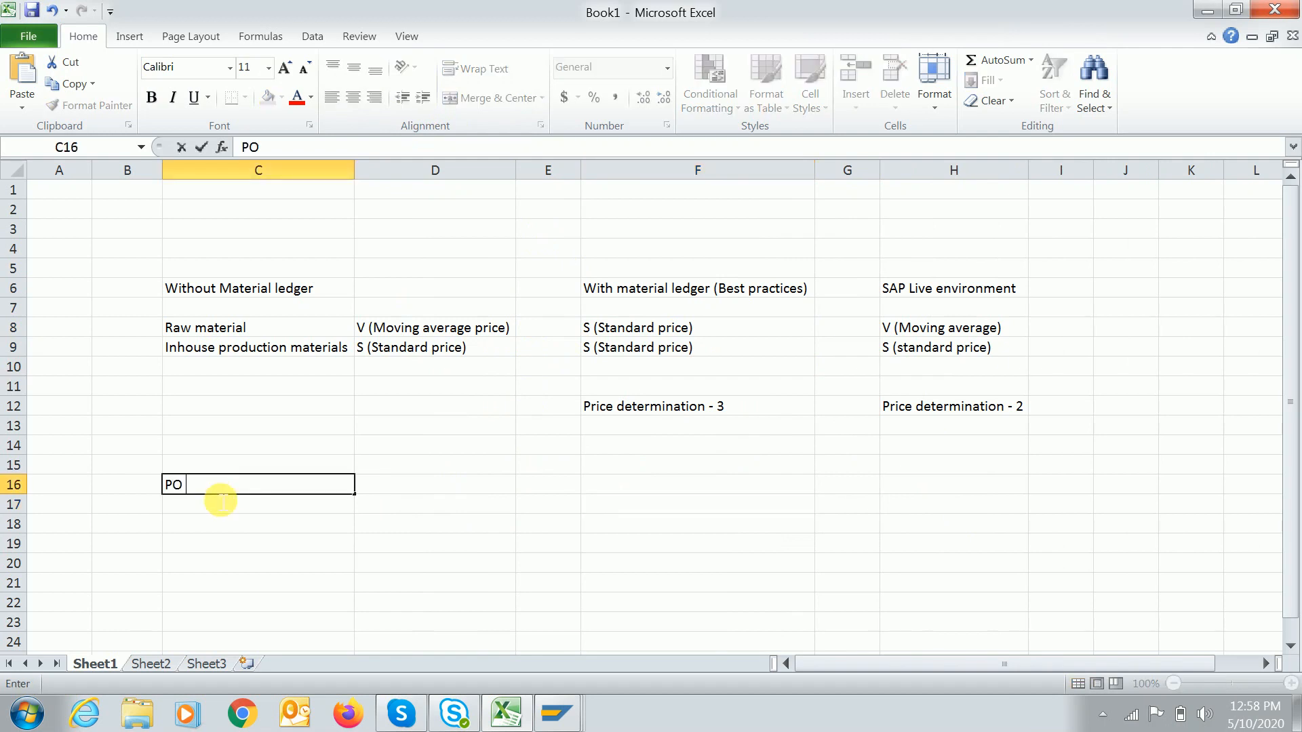
key("Return")
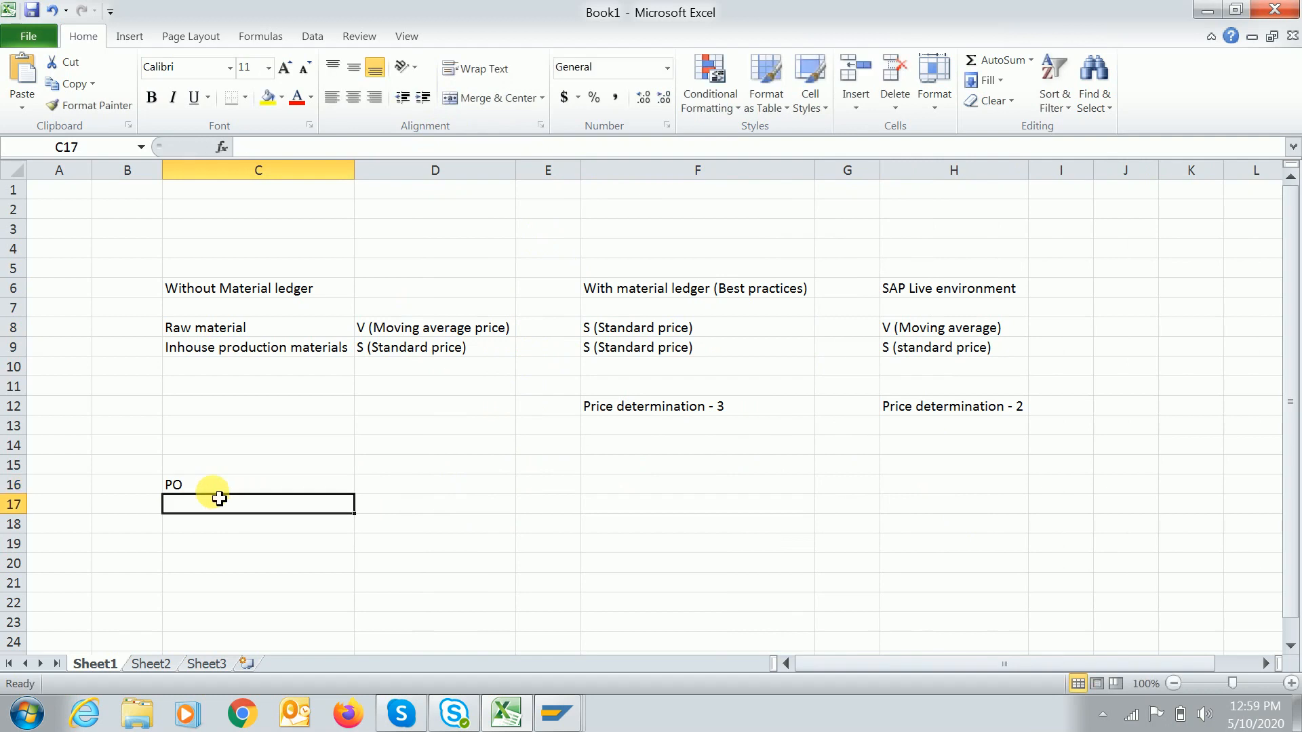
type("Material")
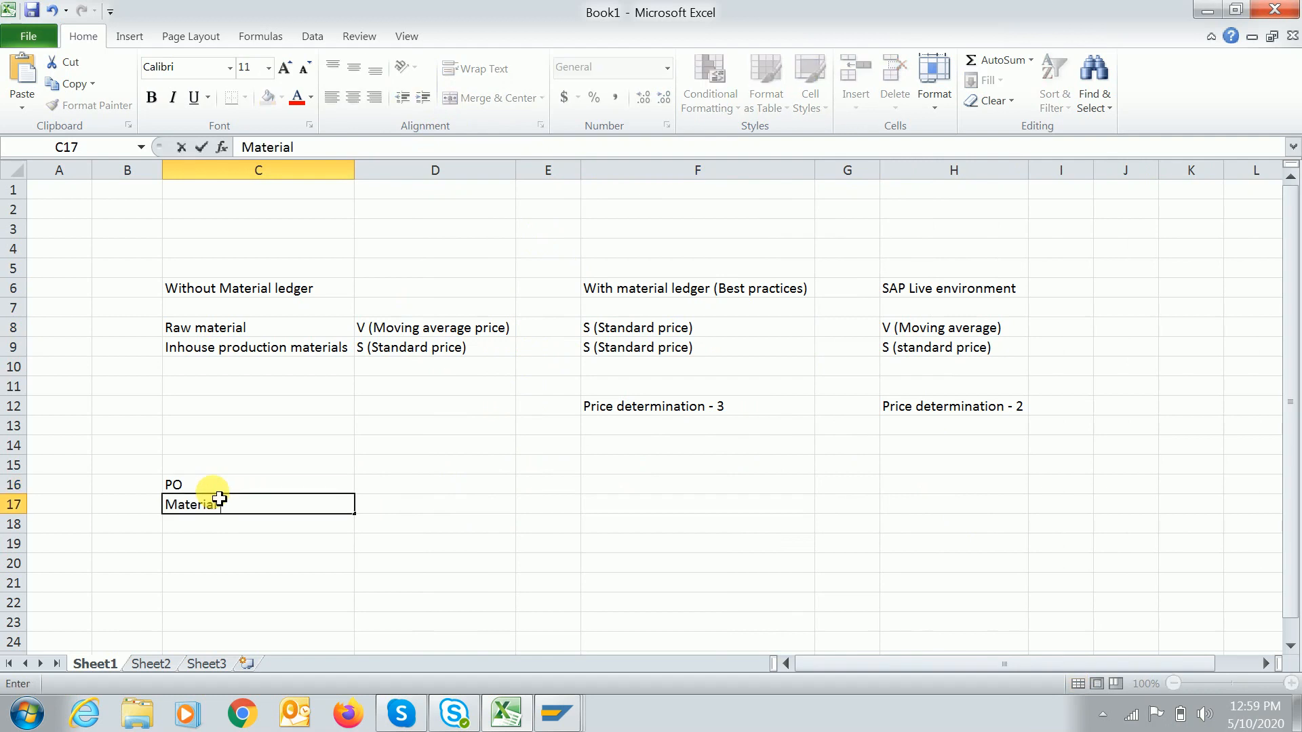
type(" - A")
key("Tab")
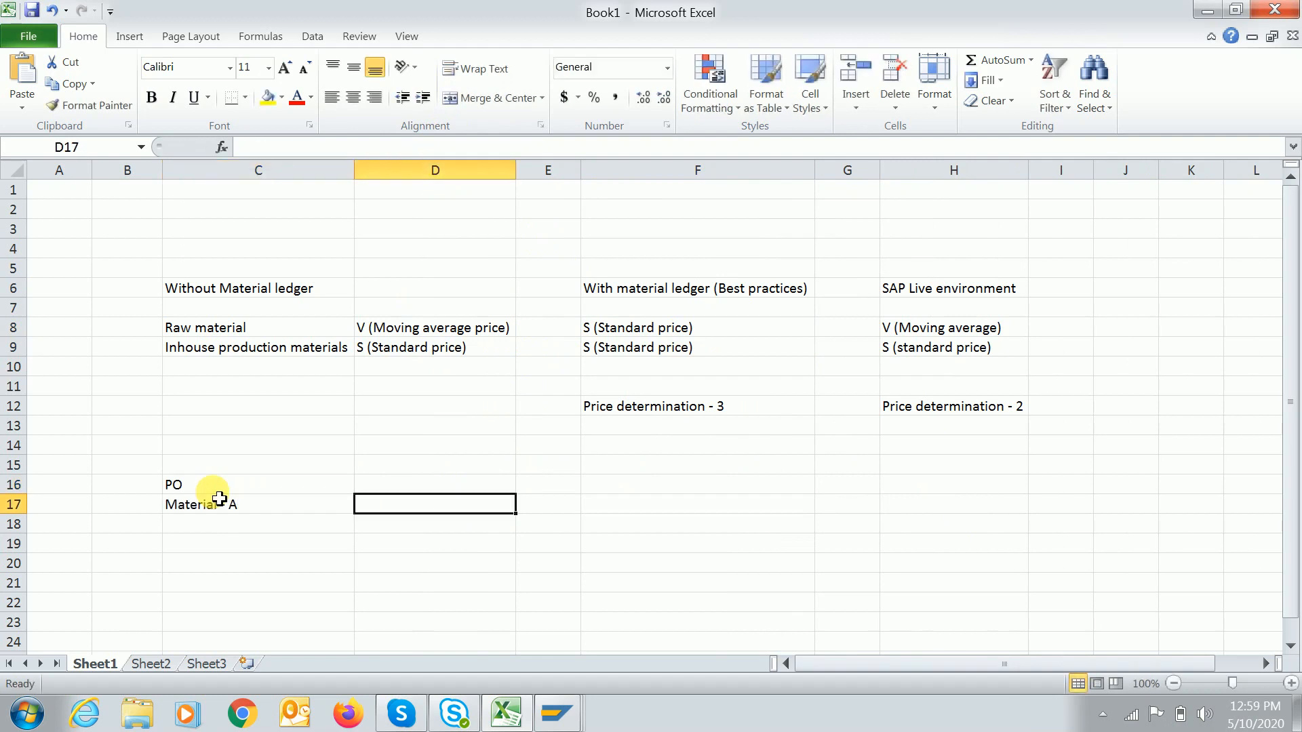
Add a Standard price heading with 25 USD for all three setups.
key("Up")
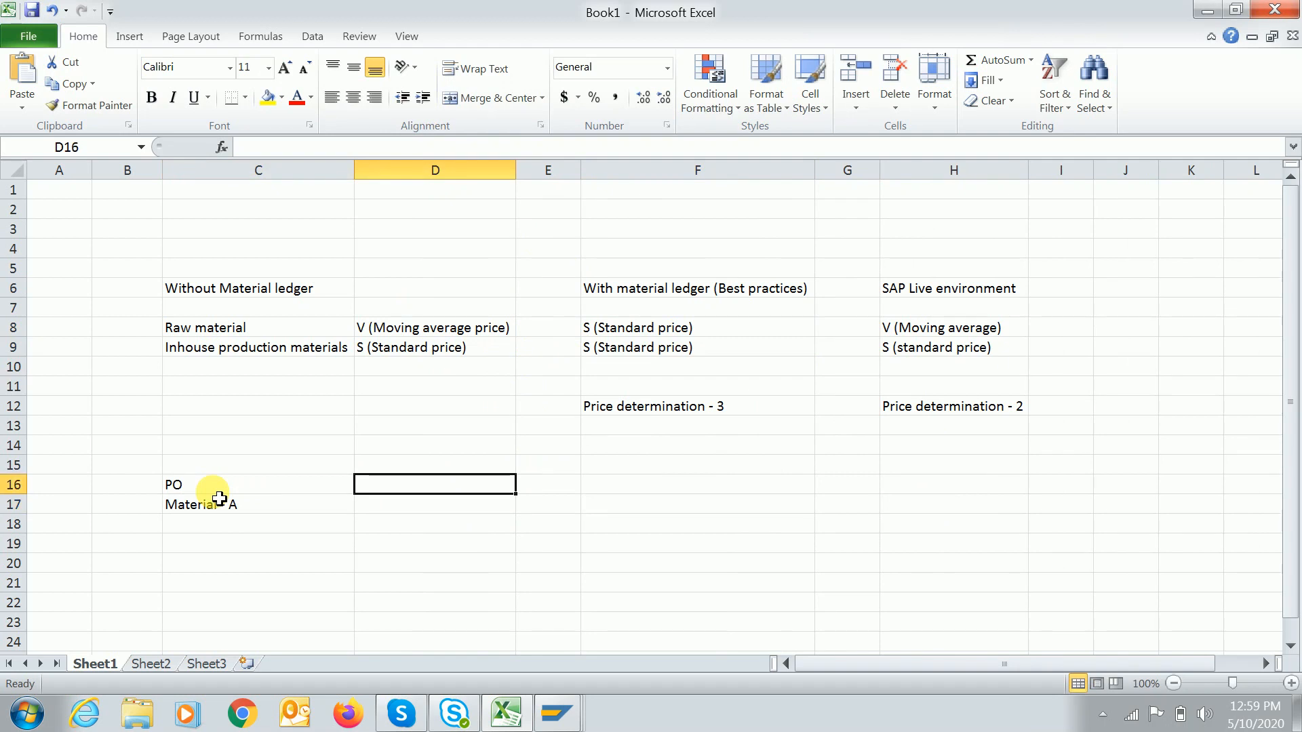
type("Standard price")
key("Return")
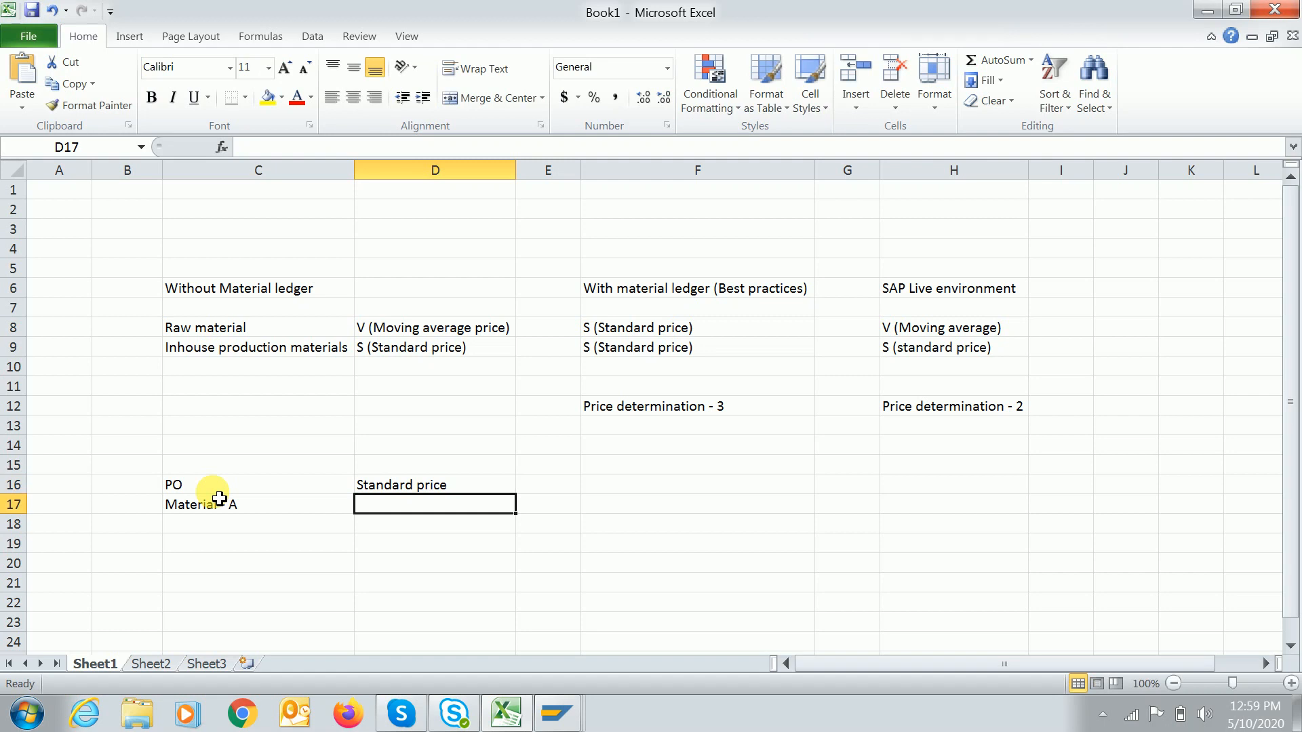
type("25 Usd")
key("Tab")
key("Tab")
type("25")
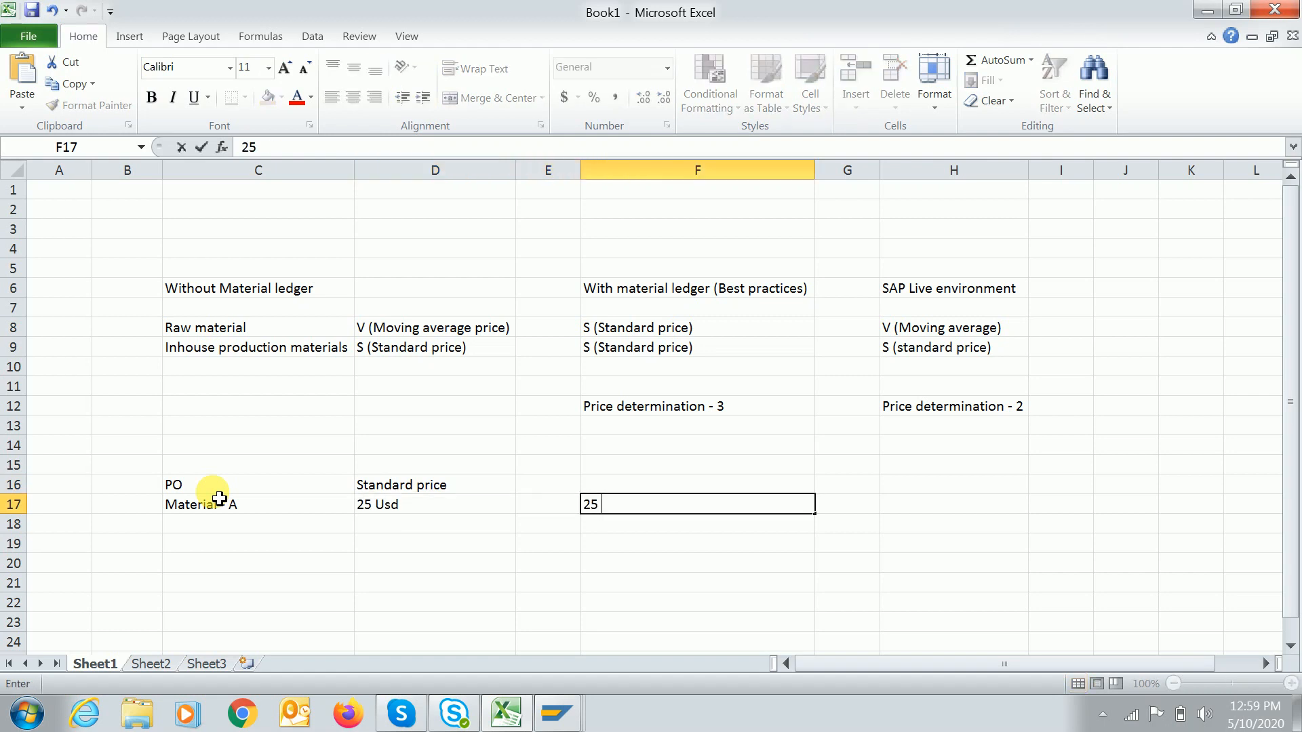
type(" USD")
key("Tab")
key("Tab")
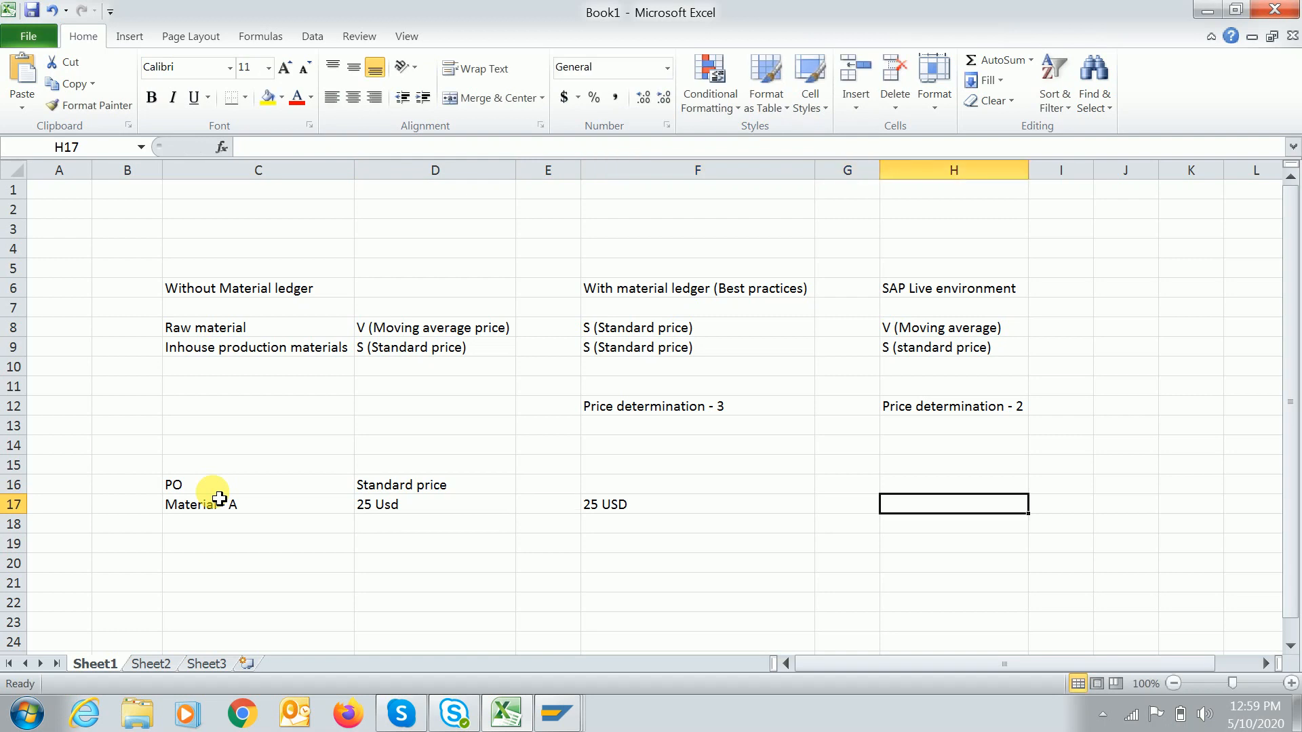
type("25 USD")
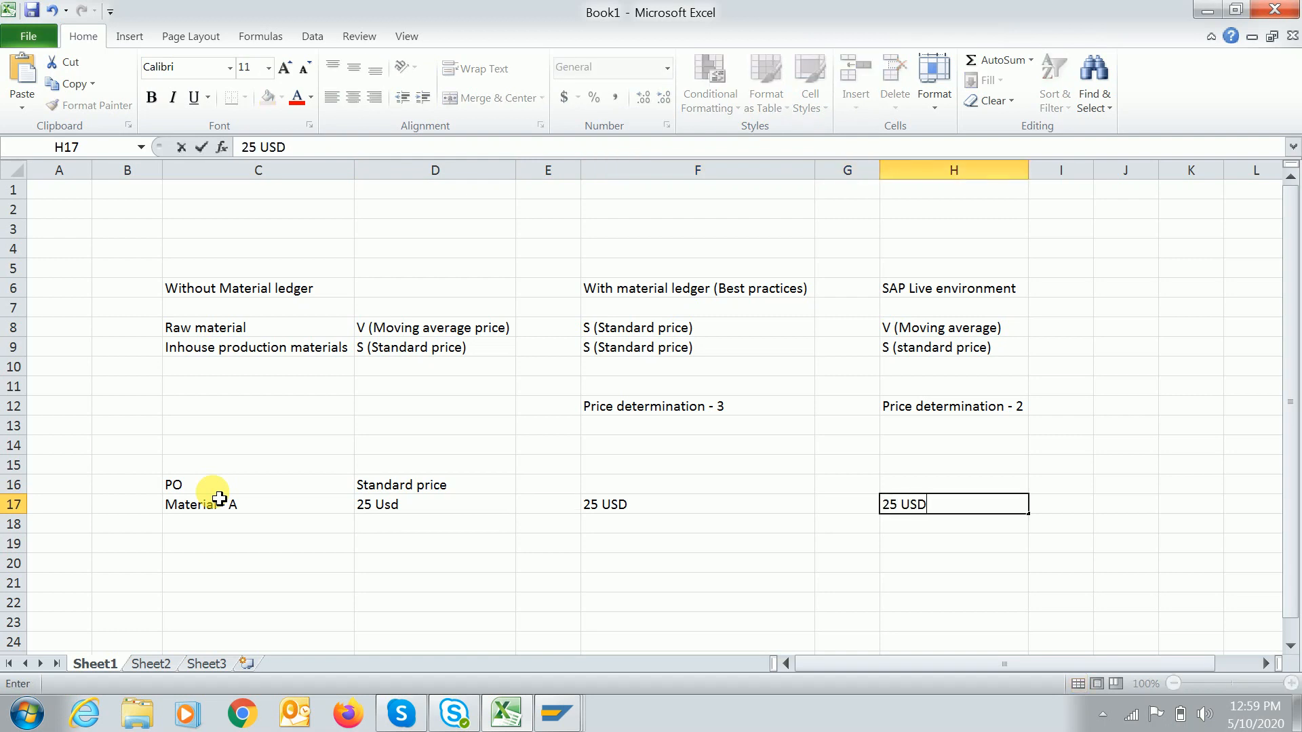
key("Up")
Add a PO Price label with prices 29 USD, 20 USD and 20 USD.
left_click(252, 544)
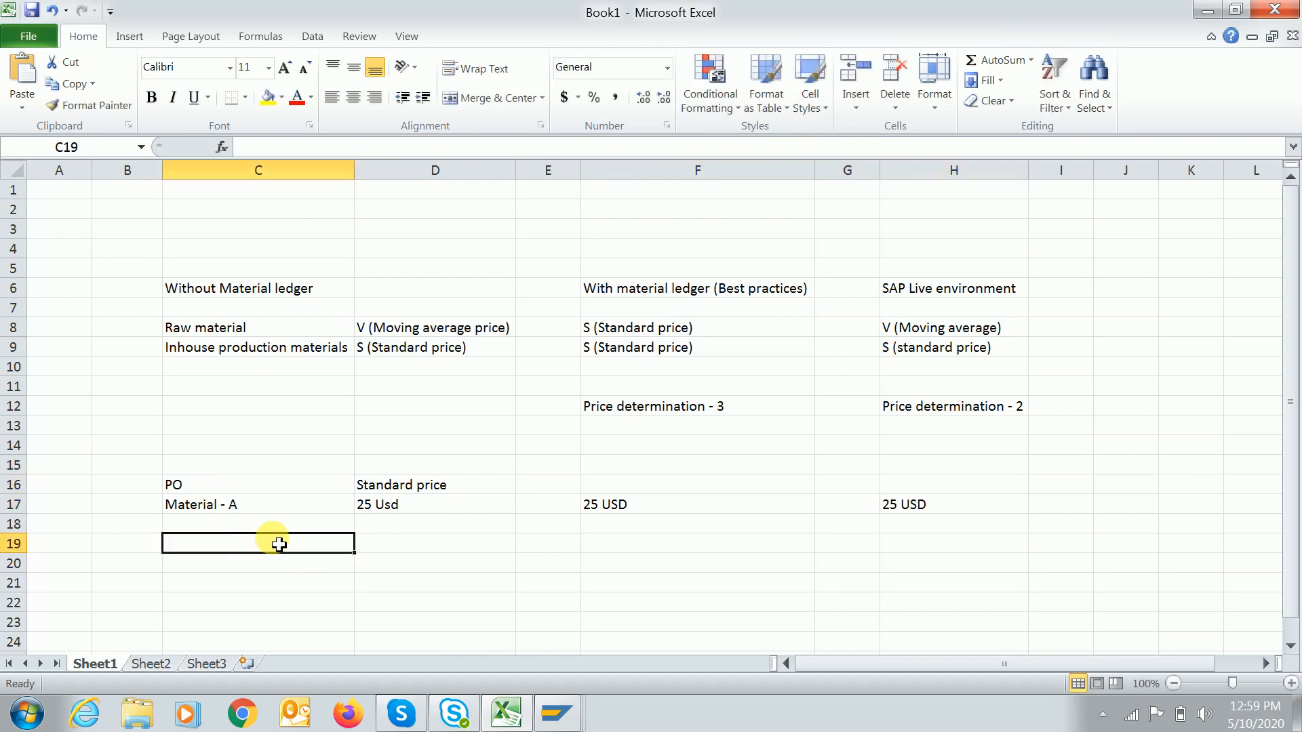
left_click(399, 551)
type("PO ")
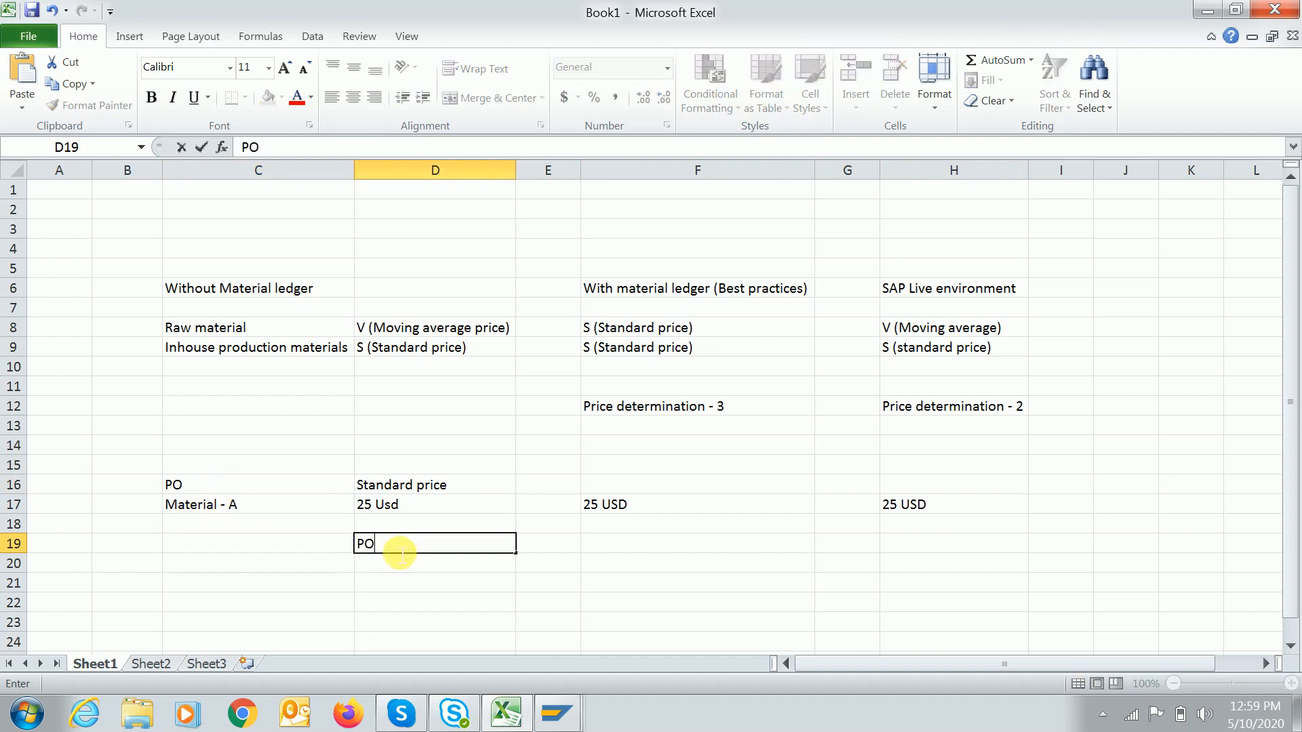
type("Price")
key("Return")
key("Return")
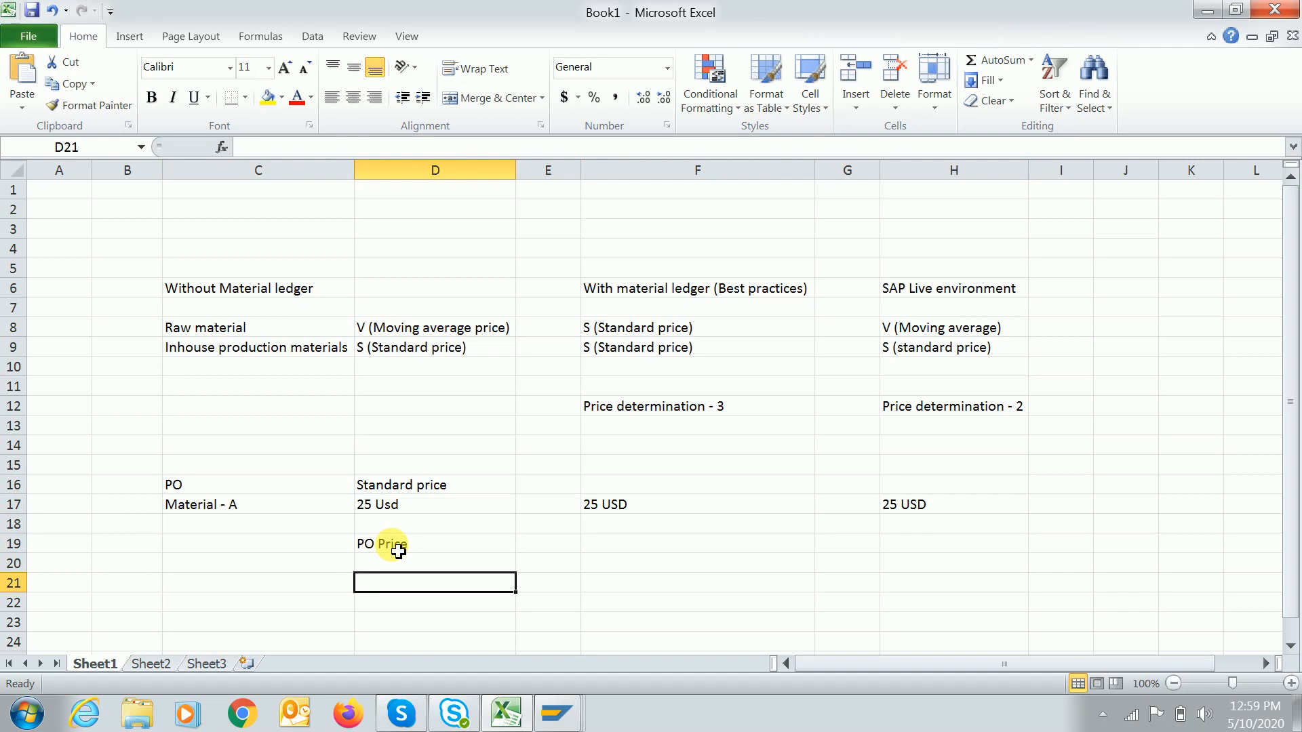
type("29 USD")
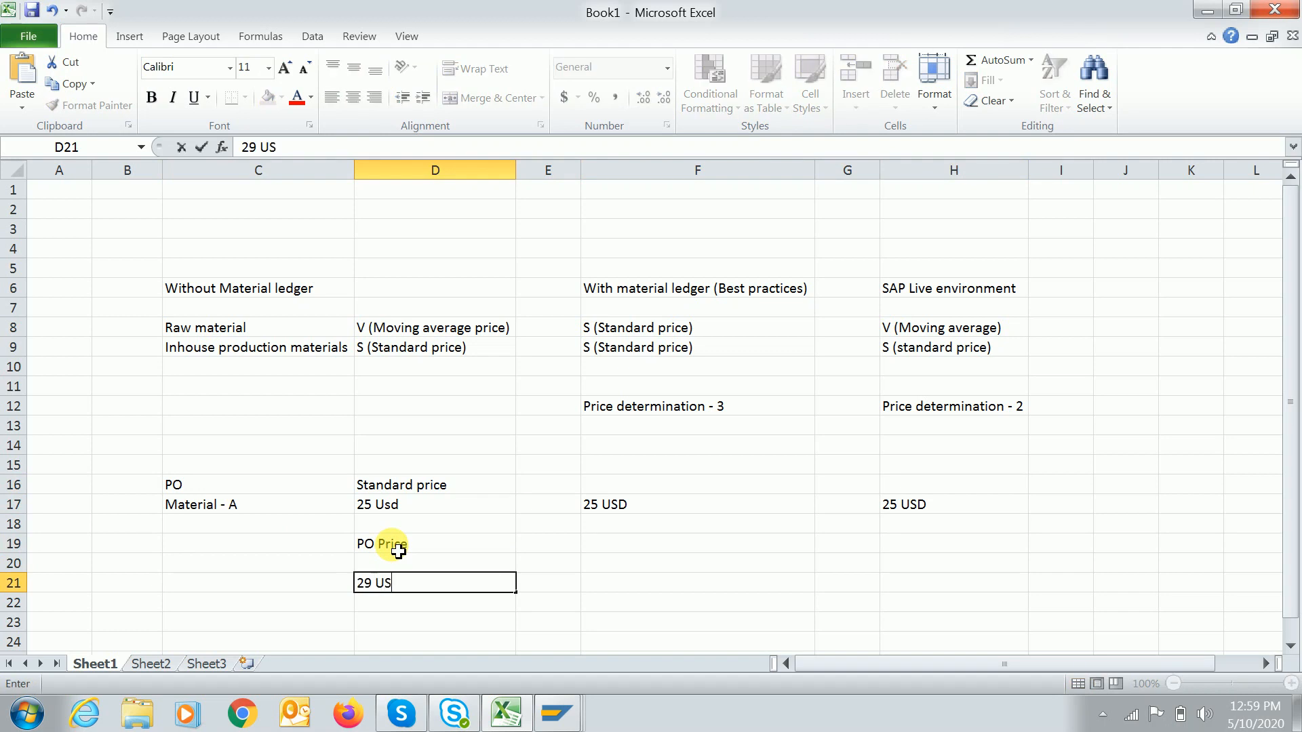
key("Tab")
key("Tab")
type("20 Usd")
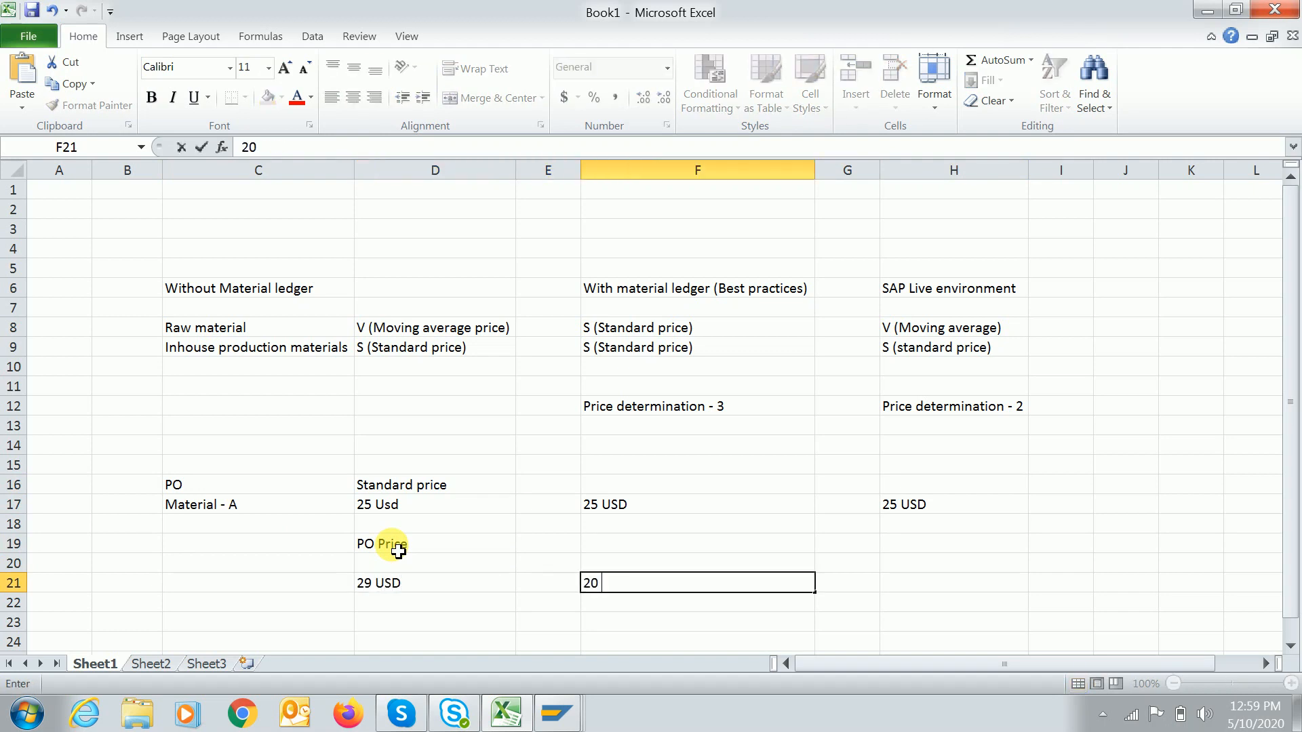
key("Tab")
key("Tab")
type("20 USD")
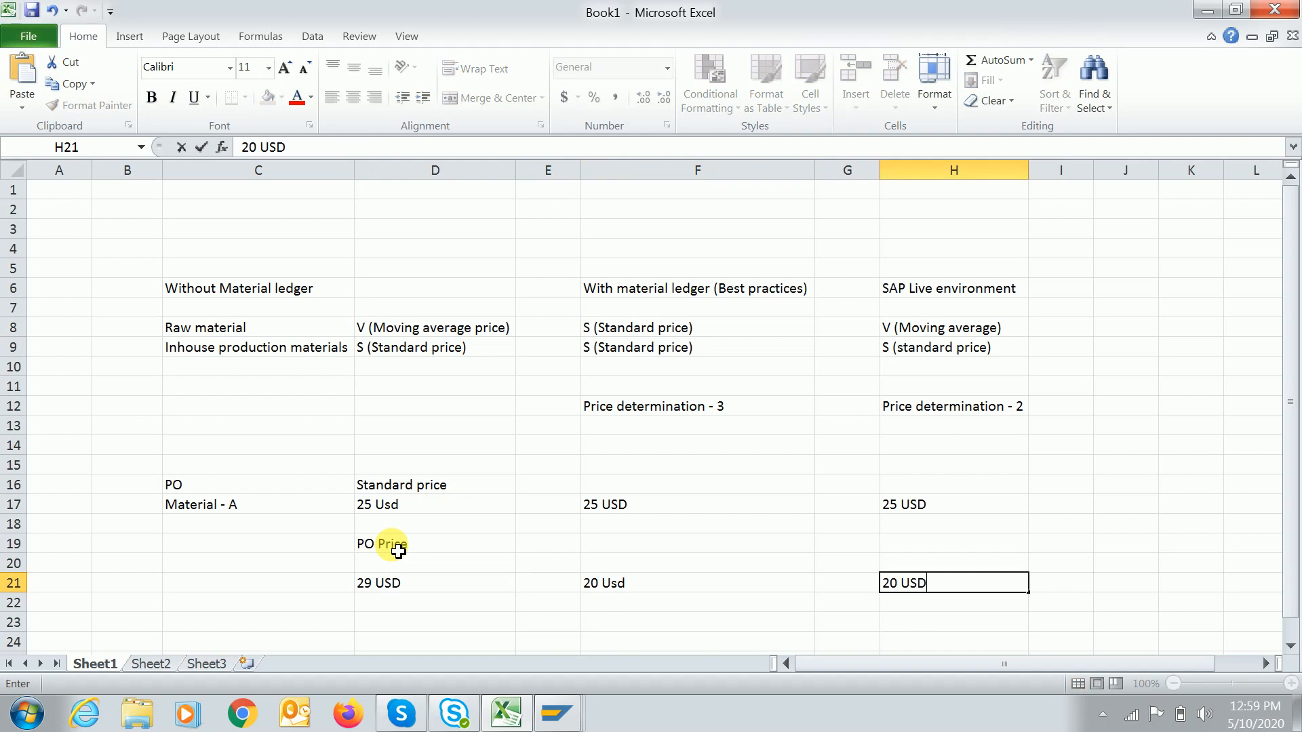
key("Return")
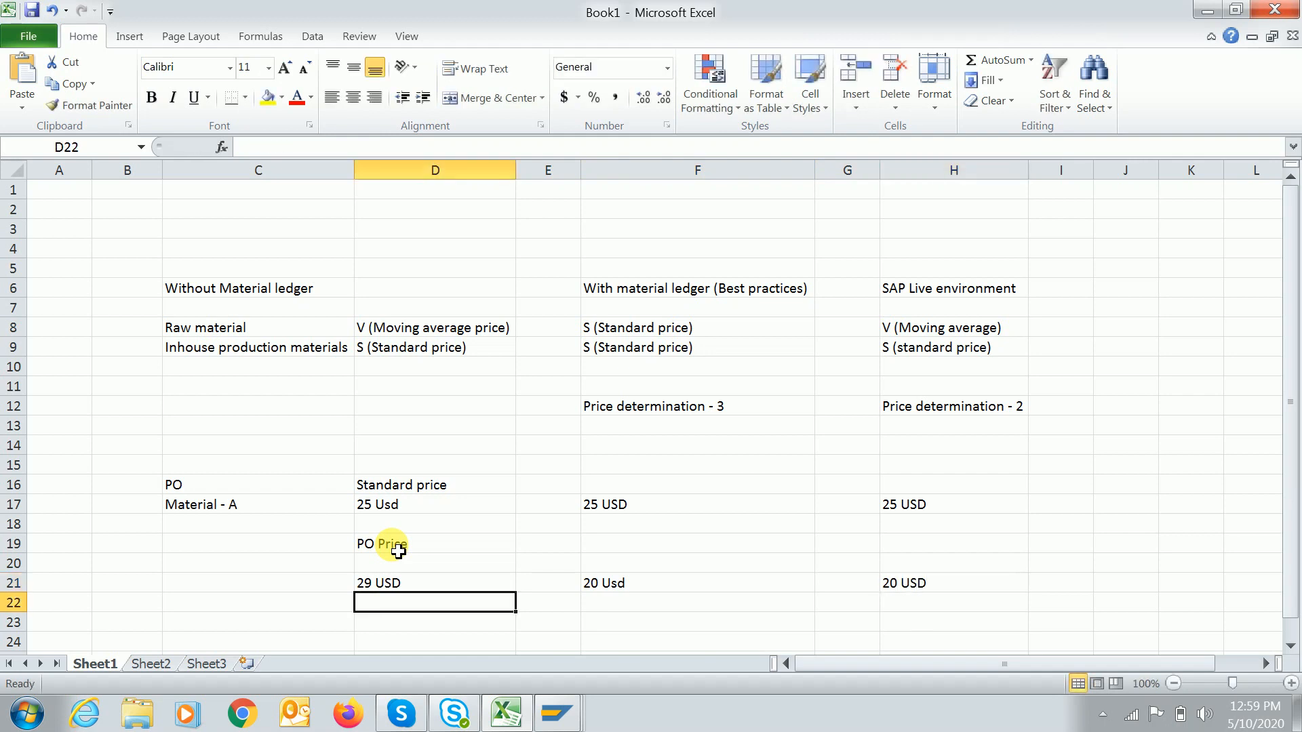
Correct the '20 Usd' entry to read '20 USD'.
left_click(635, 588)
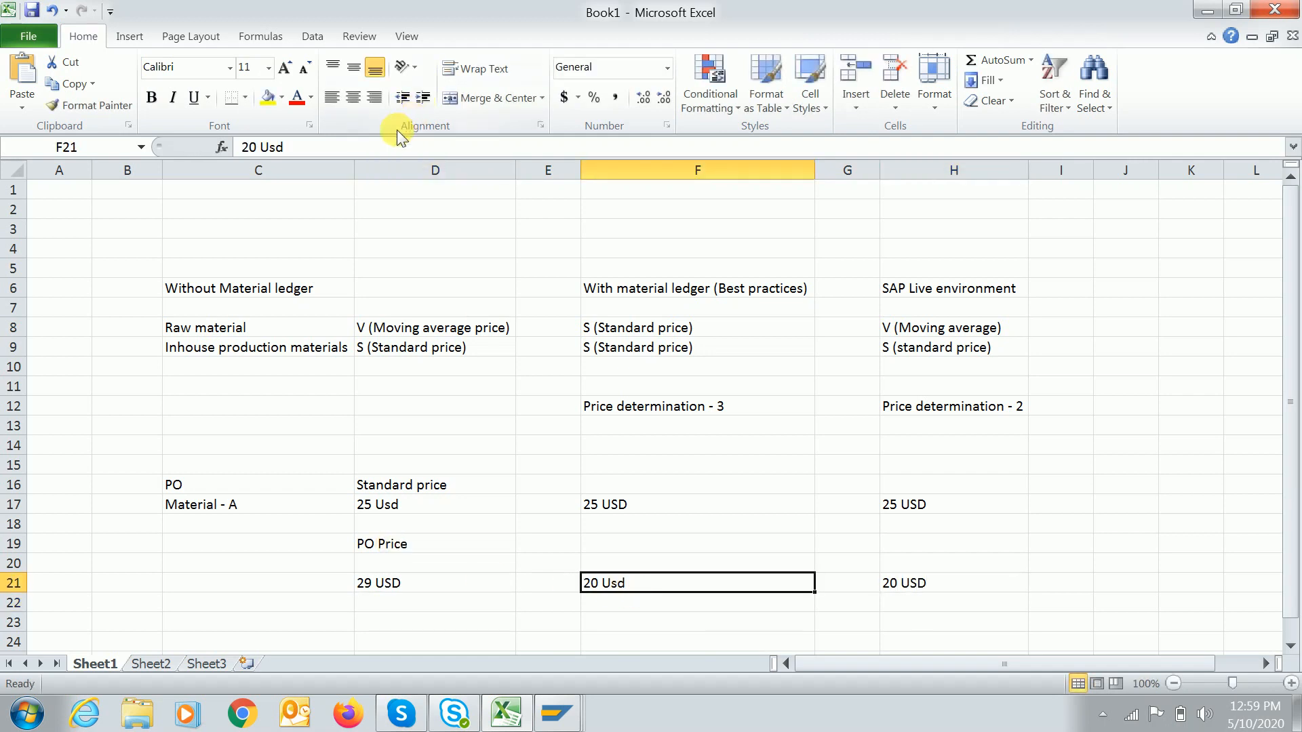
left_click(404, 156)
key("BackSpace")
key("BackSpace")
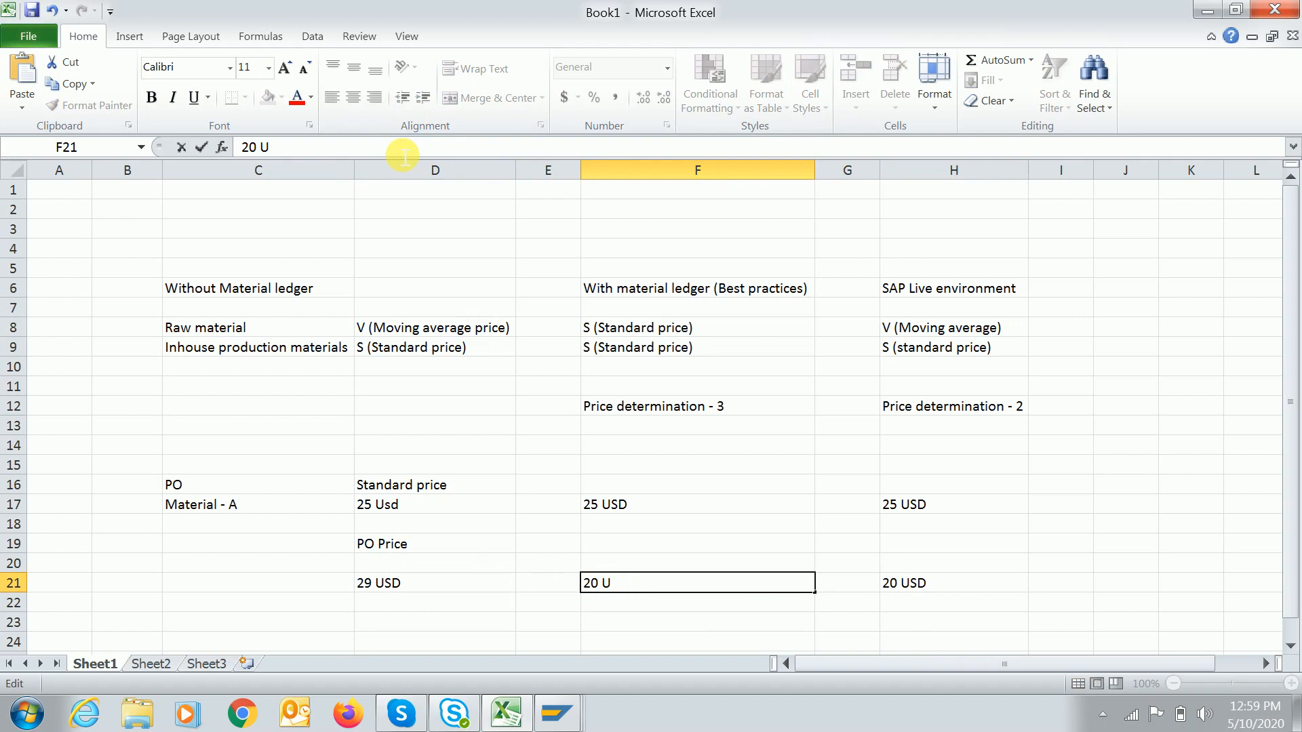
type("SD")
key("Return")
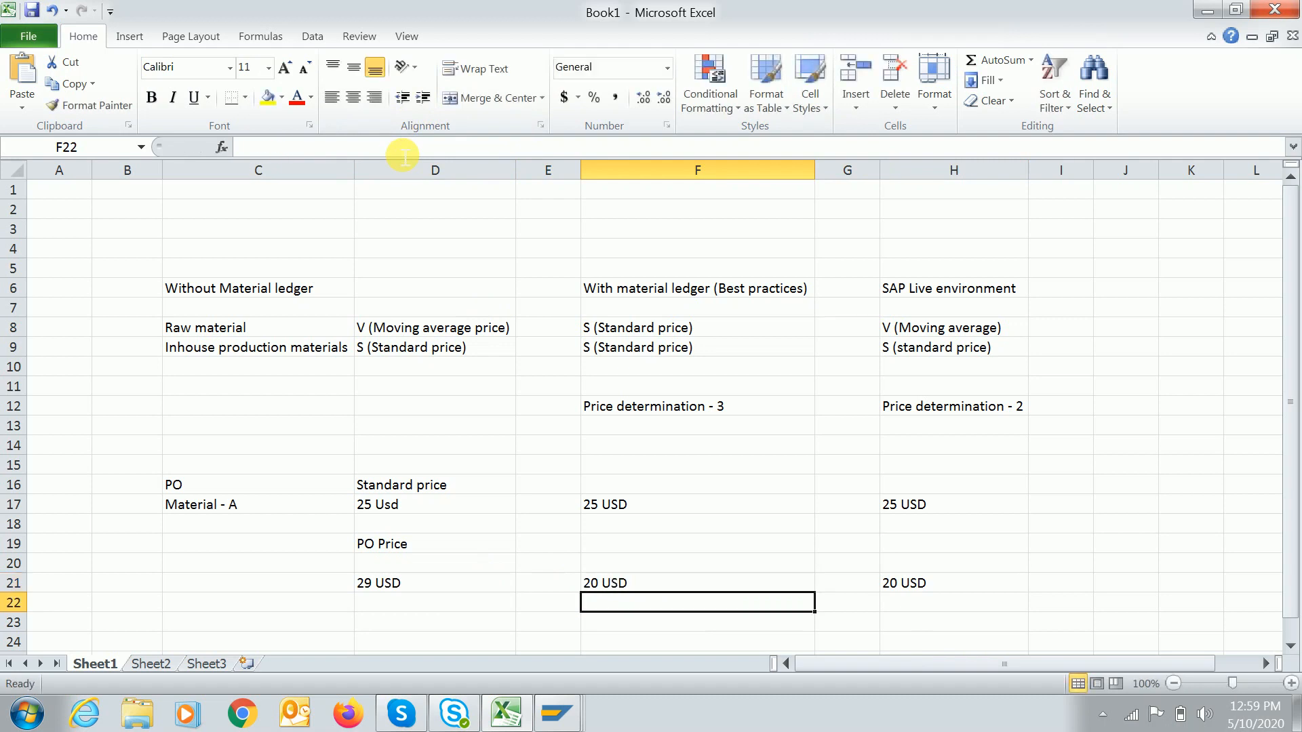
Start a 'Goods Receipt' heading in cell C24.
key("Down")
key("Down")
key("Left")
key("Left")
key("Left")
key("Left")
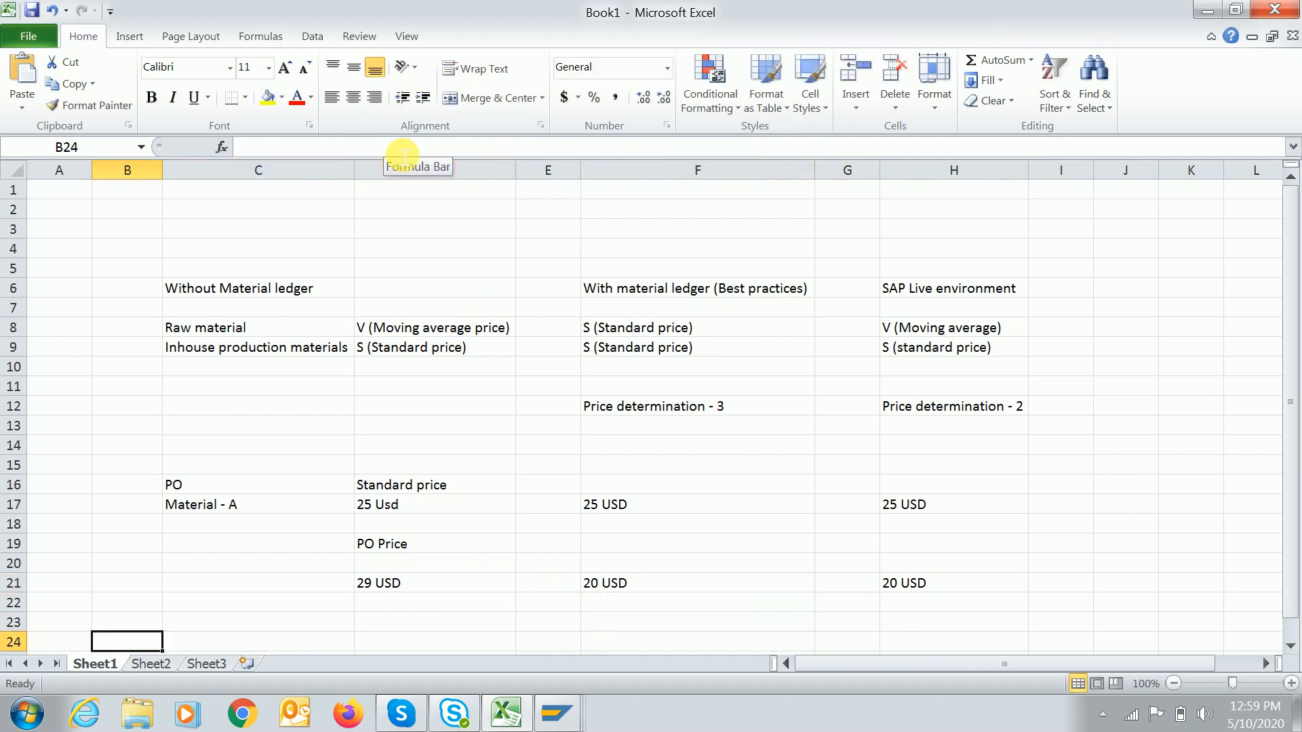
key("Down")
key("Down")
key("Down")
key("Down")
key("Up")
key("Up")
key("Right")
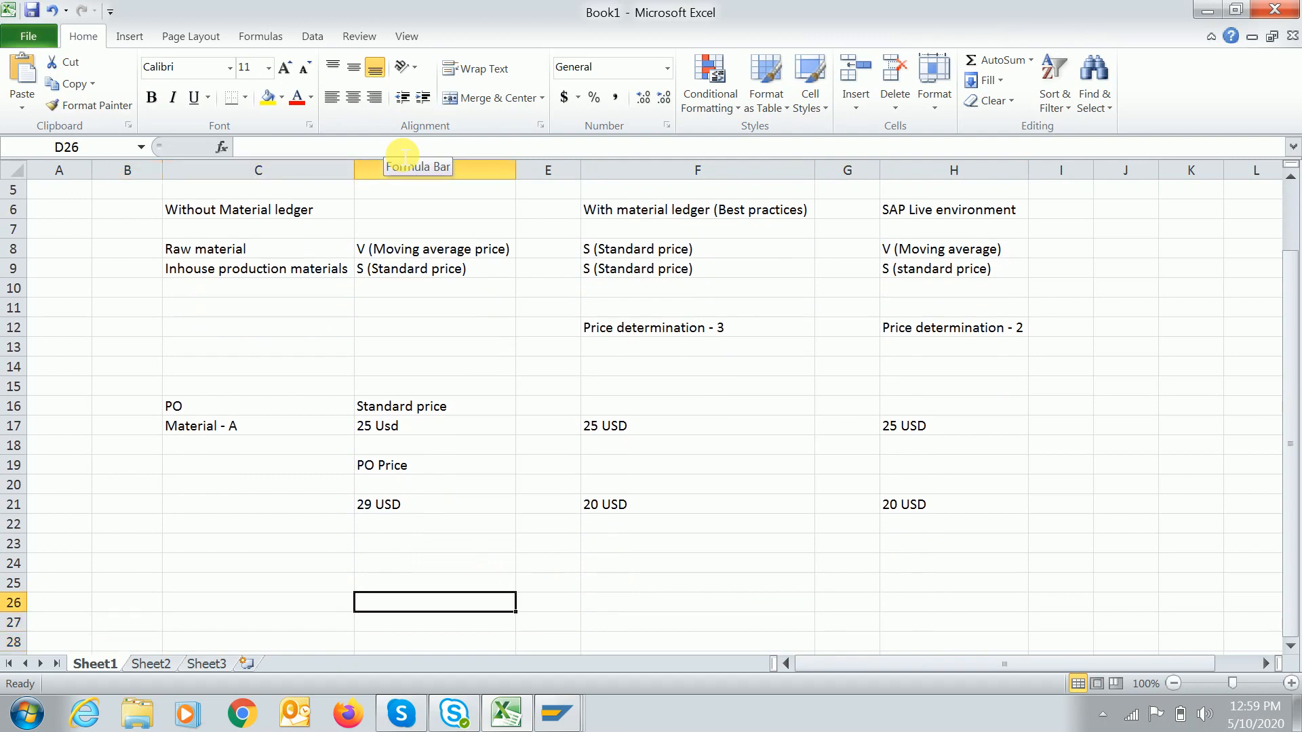
key("Up")
key("Up")
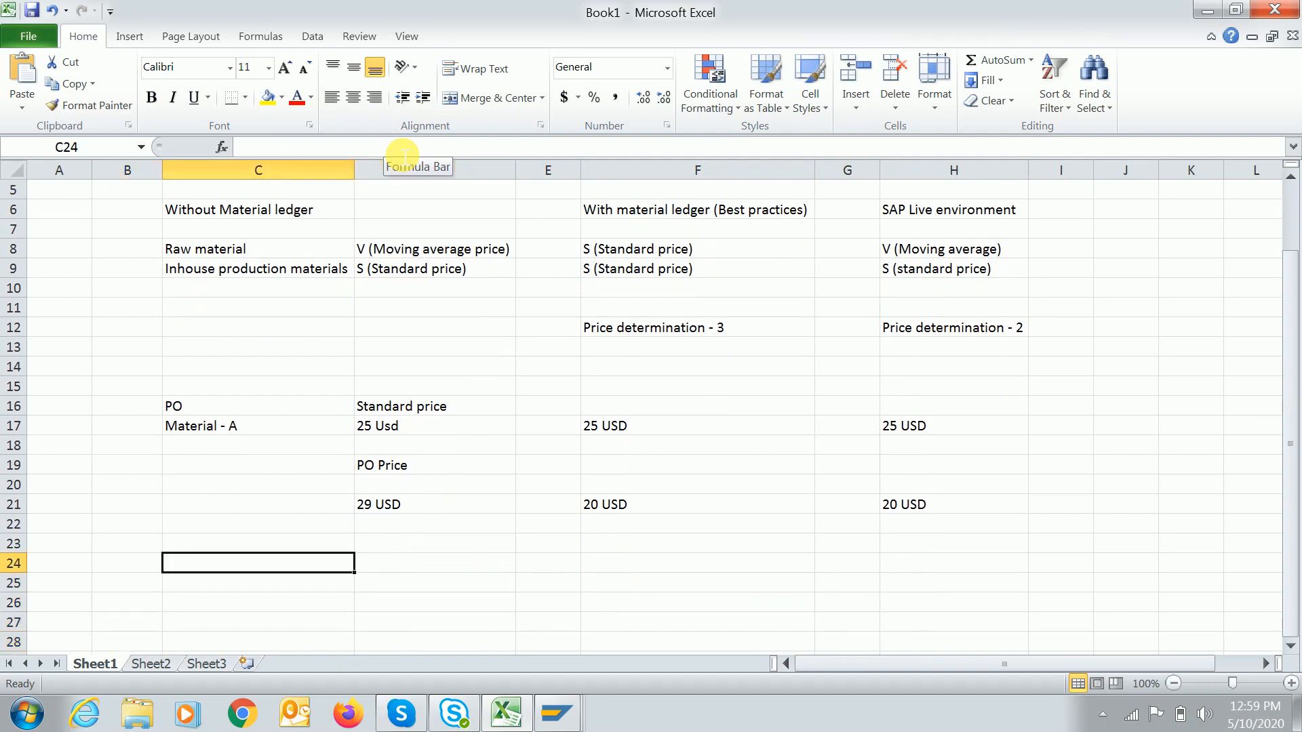
type("Goods Receipt")
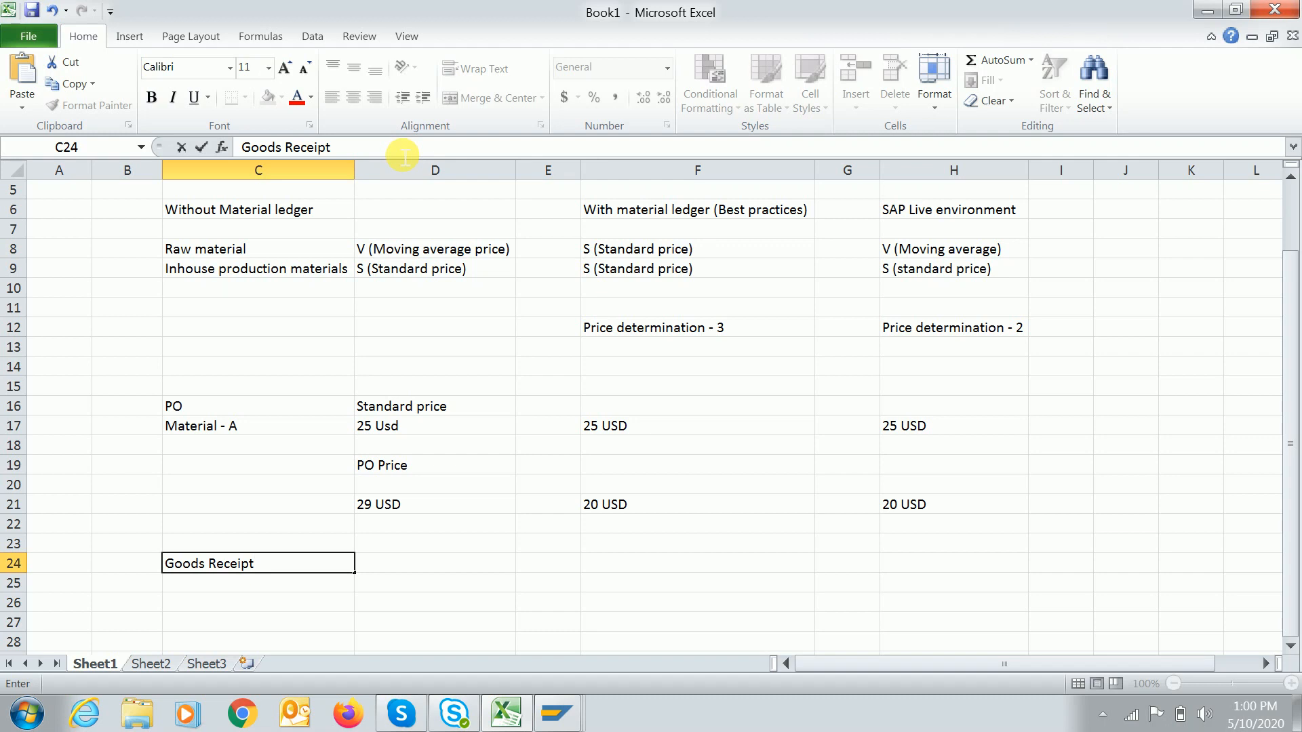
Finish the 'Goods Receipt entry in SAP' heading, then add 'Inventory accdr' with BSX in row 26.
type("entry in SAP")
key("Return")
key("Return")
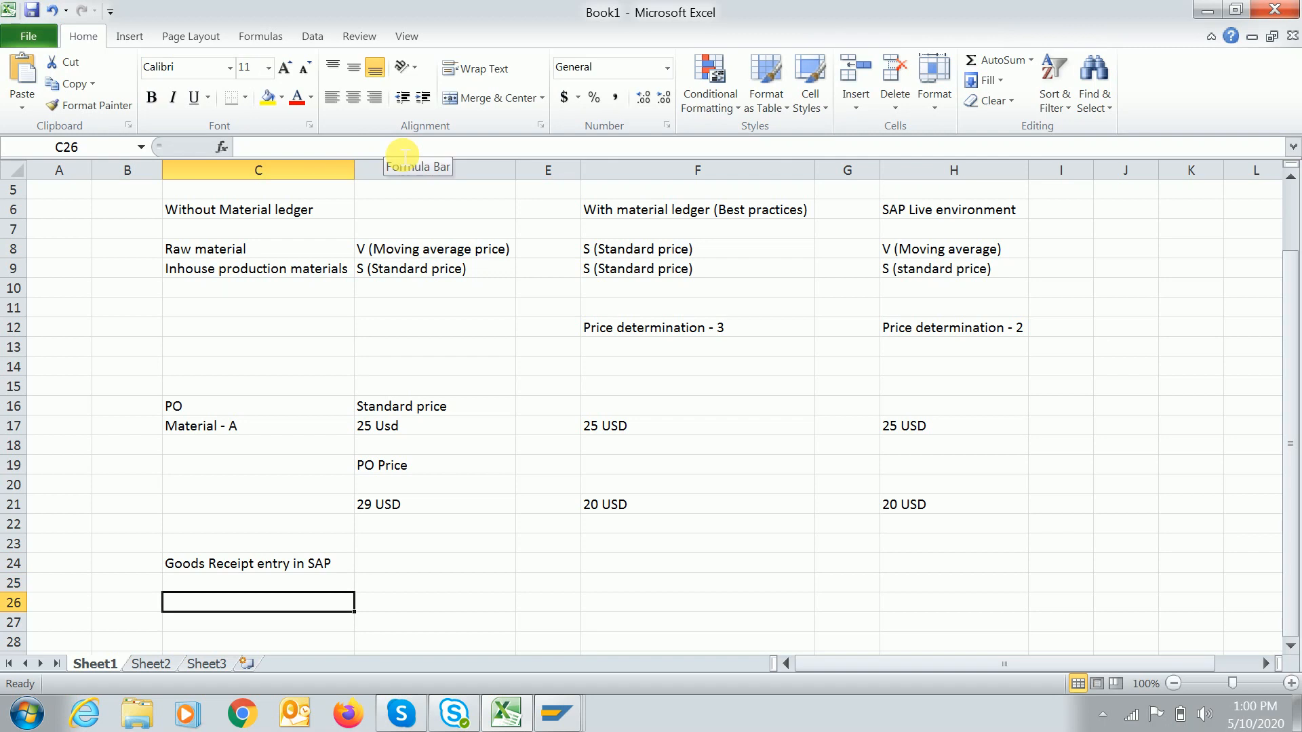
key("Right")
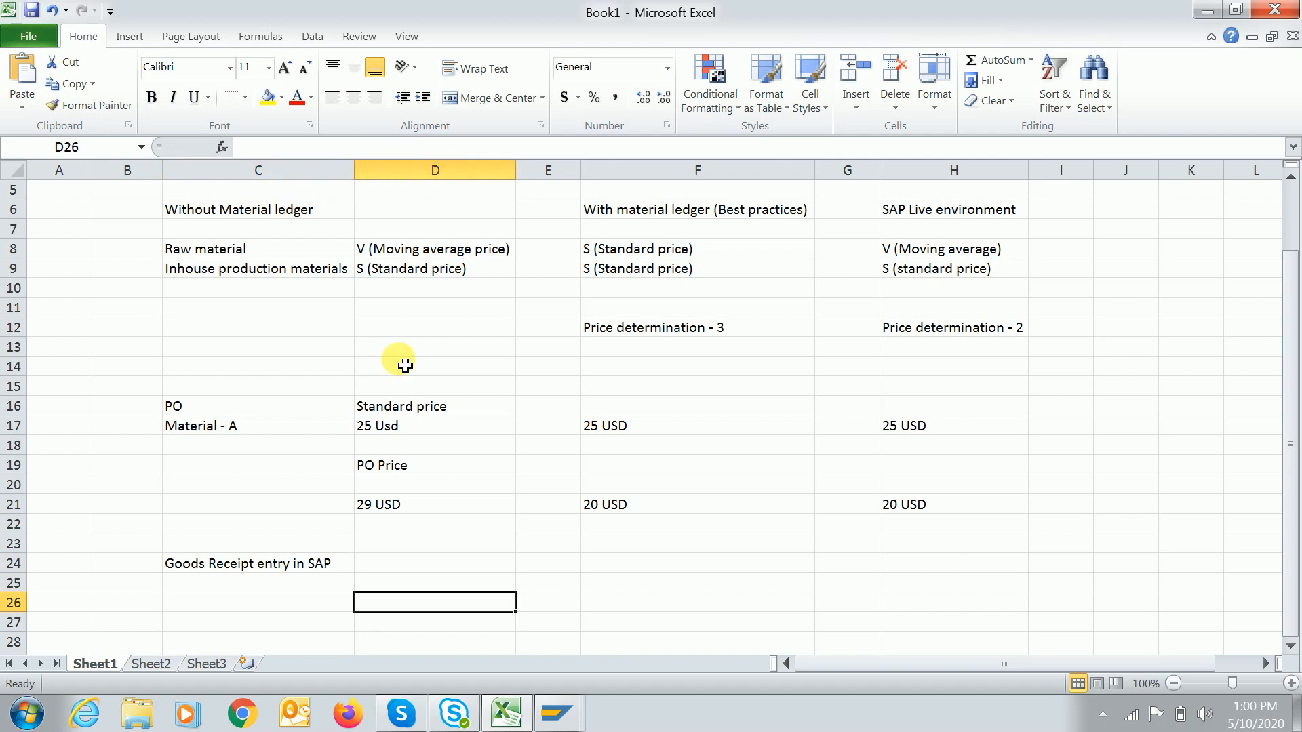
type("Inven")
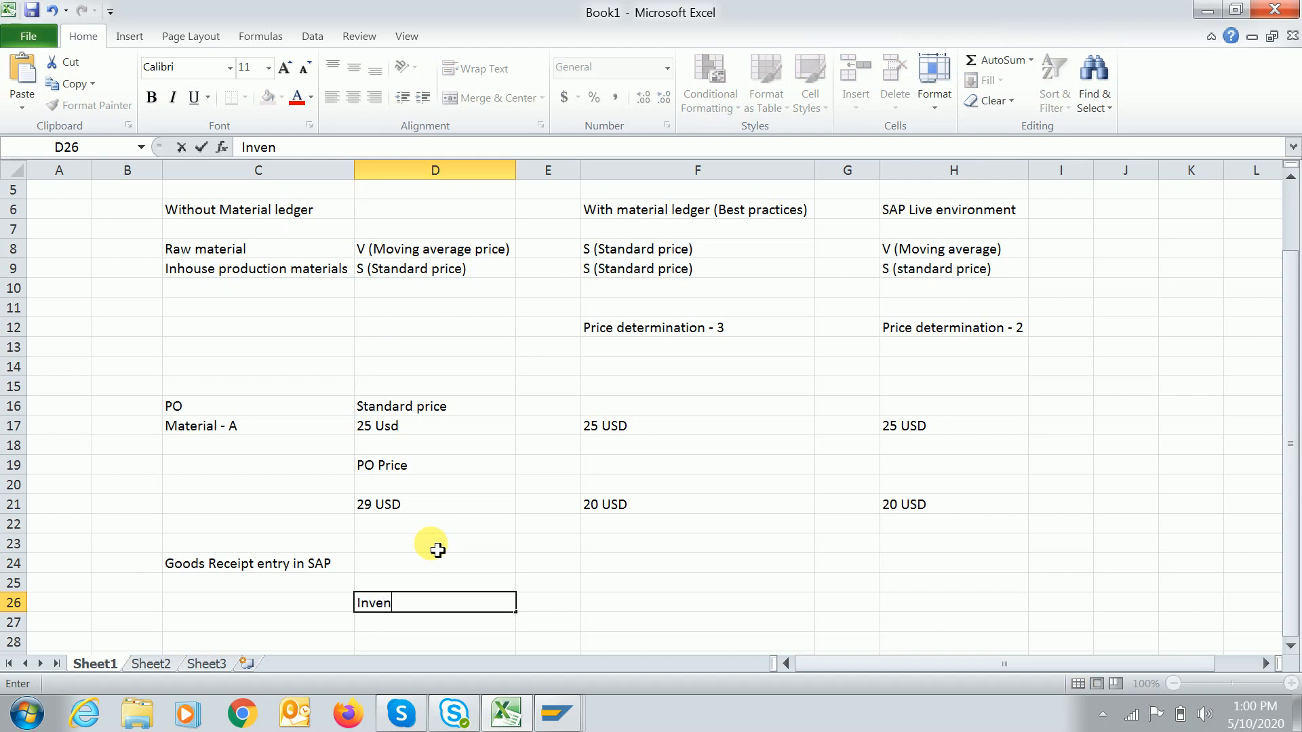
type("tory accdr")
key("Tab")
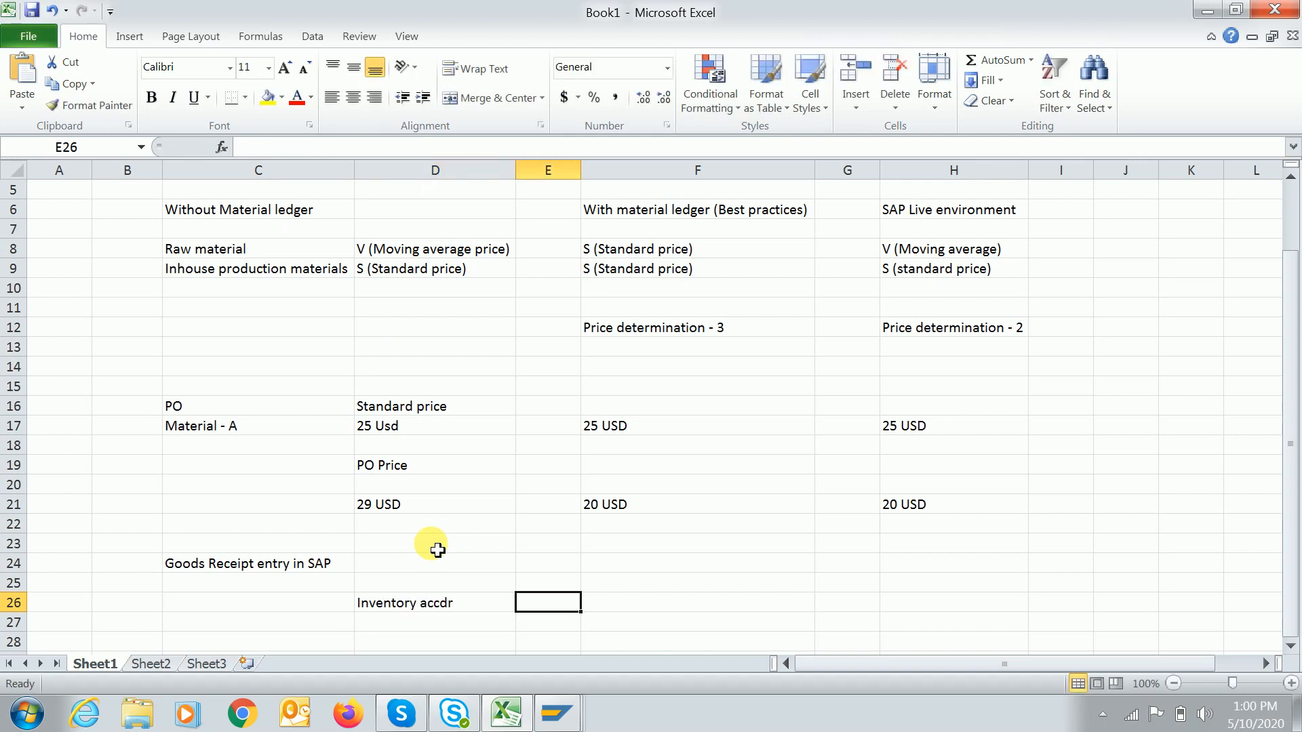
type("BSX")
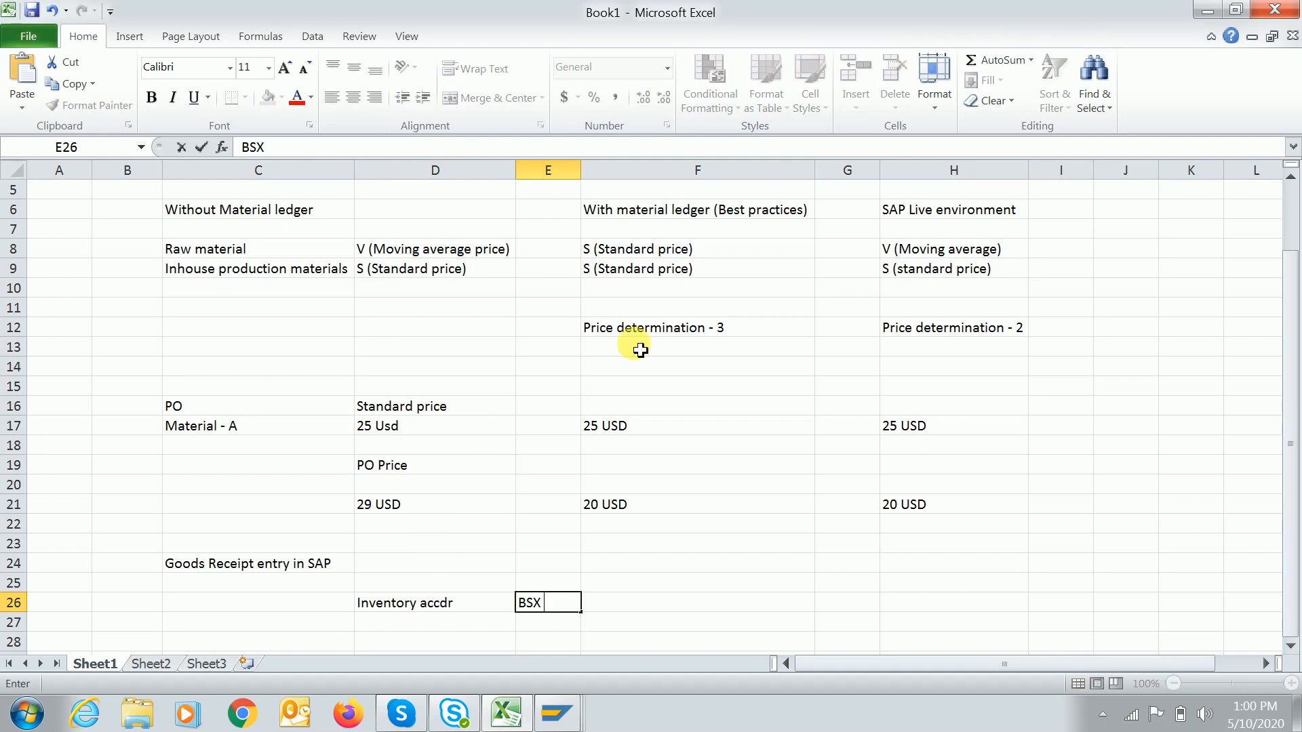
left_click(611, 602)
Insert a new column at F, then start and cancel a formula in F26.
left_click(621, 171)
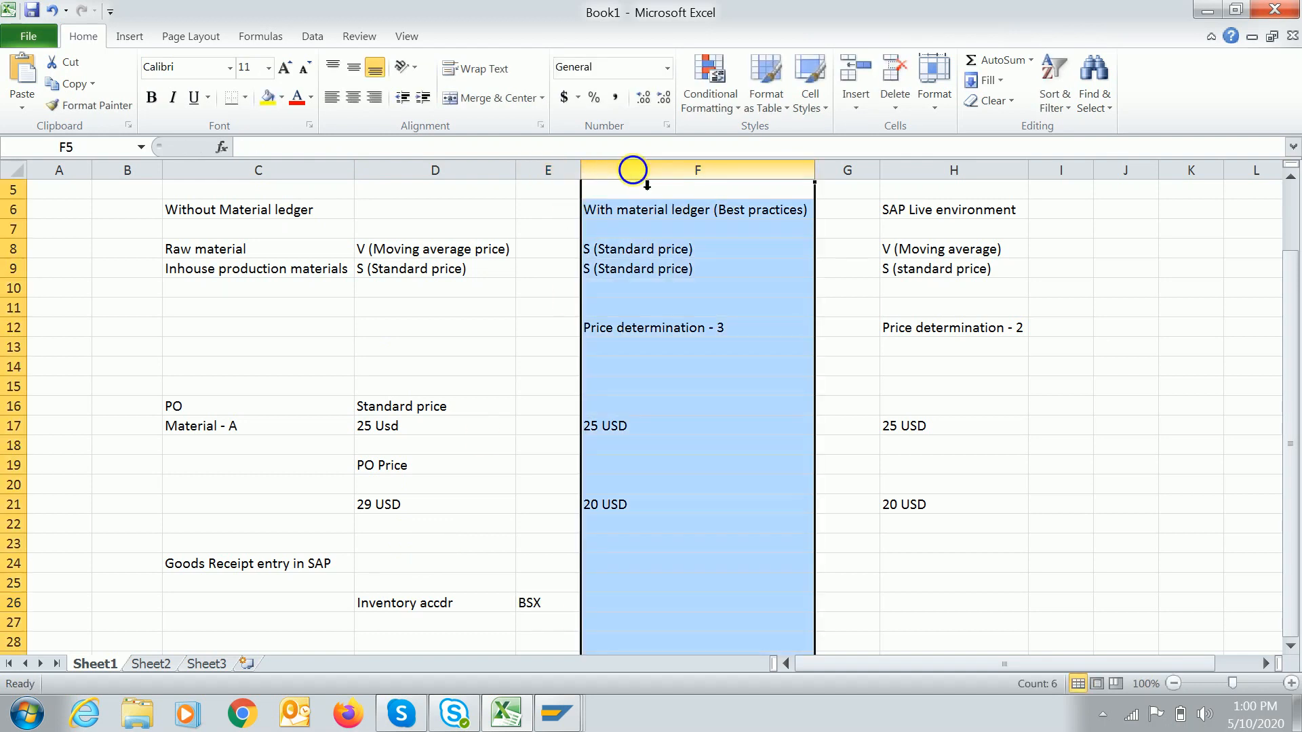
right_click(590, 173)
left_click(685, 301)
left_click(604, 608)
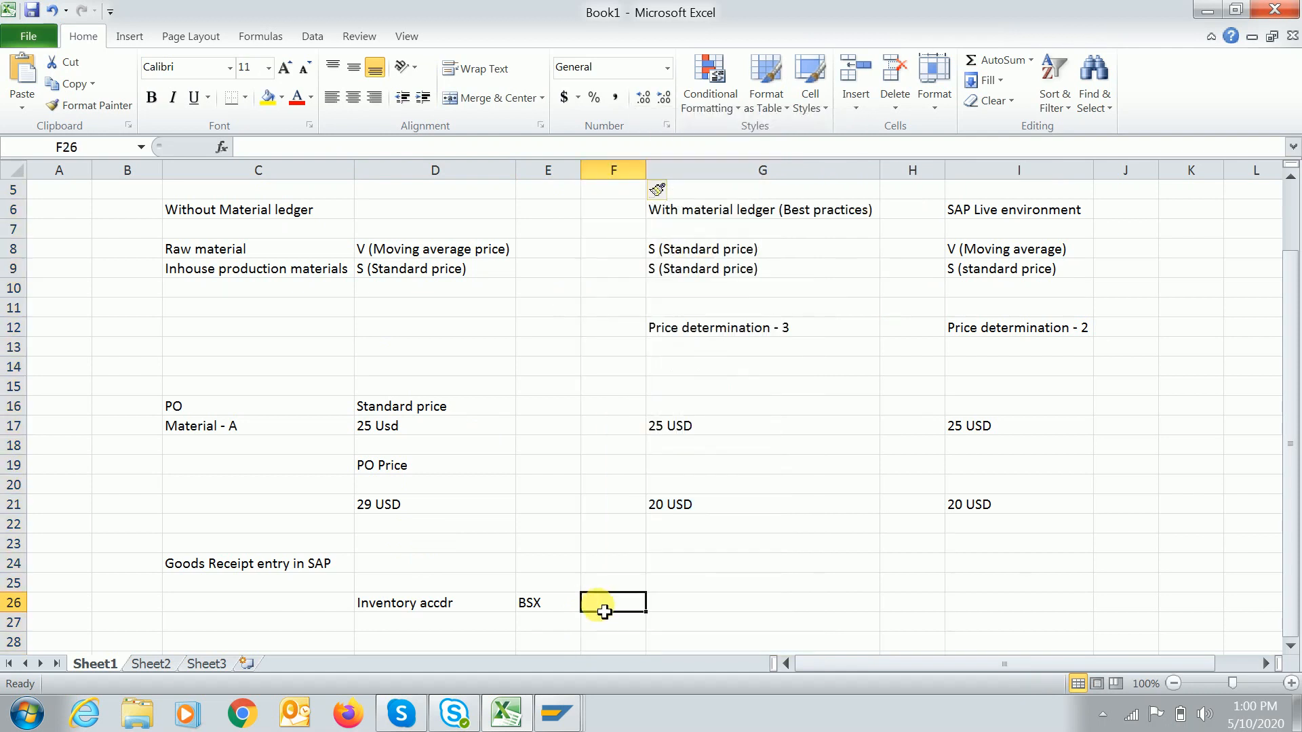
type("=")
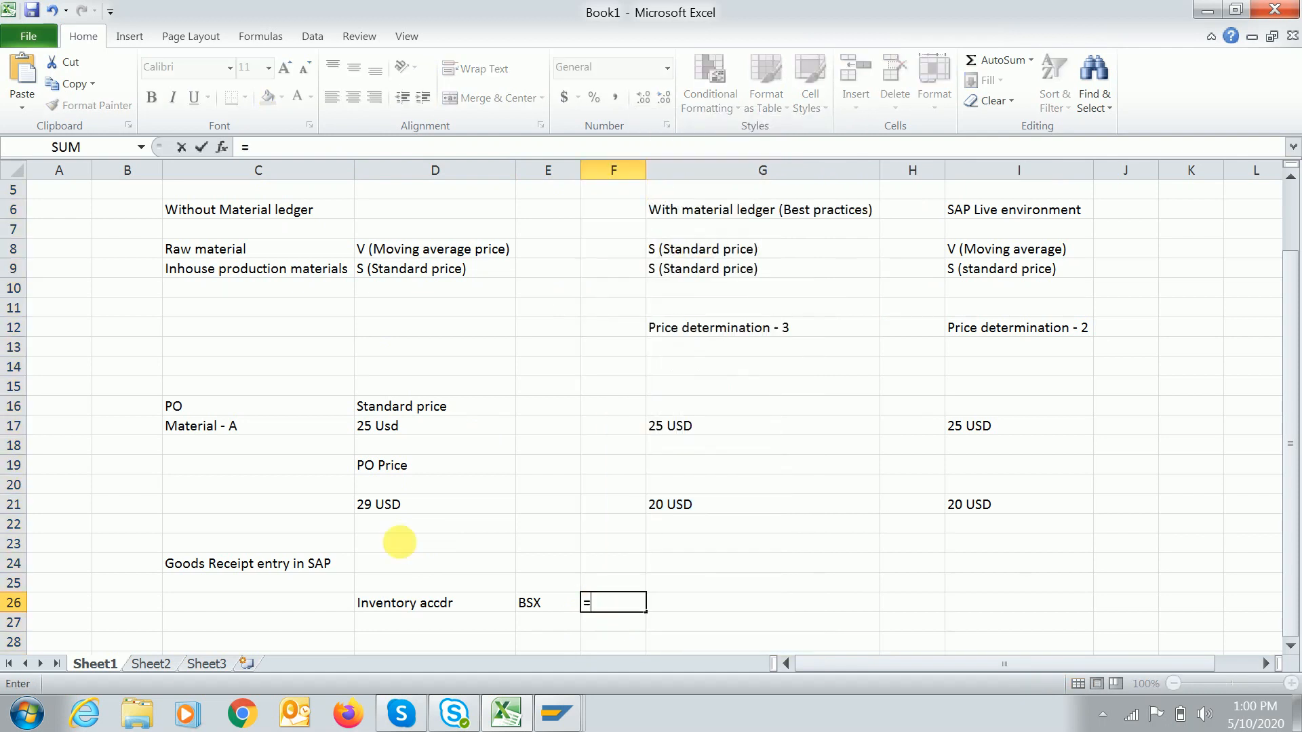
left_click(227, 450)
key("Escape")
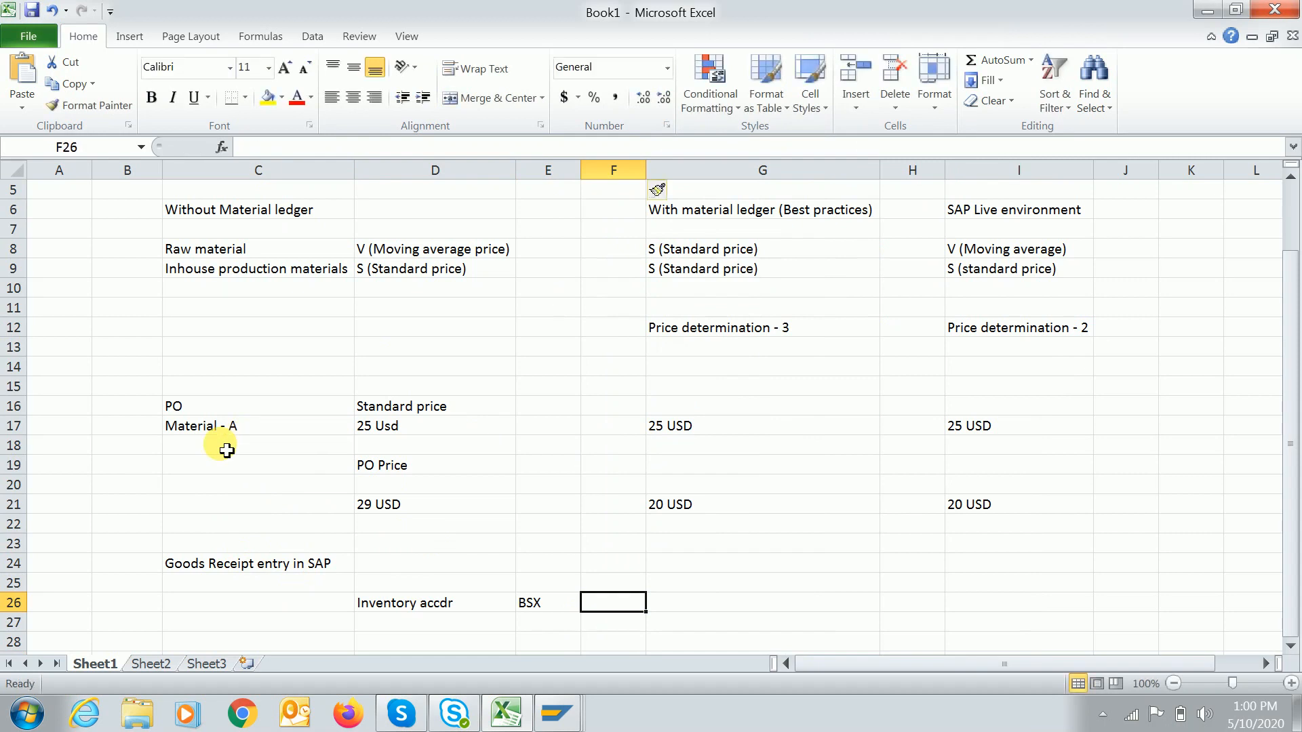
Add a Quantity label in C18 with 10 Units for each setup.
left_click(226, 450)
type("Quant")
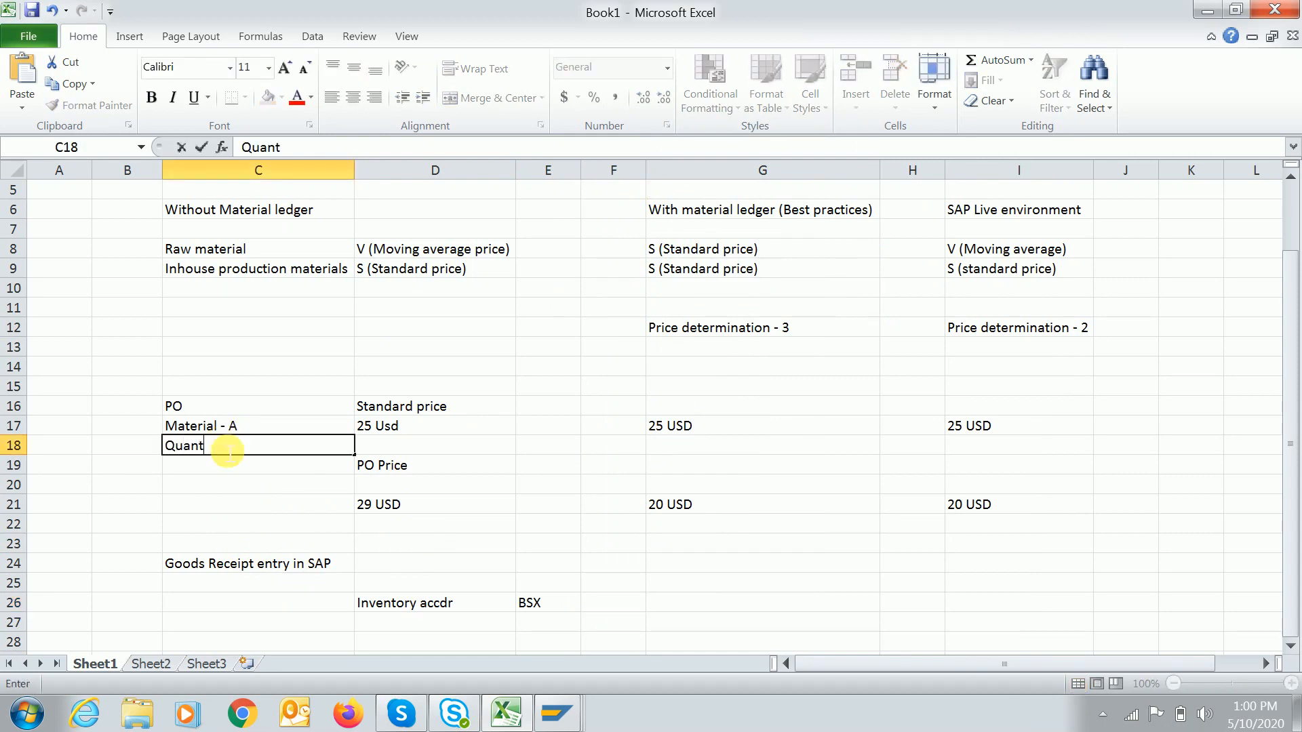
type("ity")
key("Tab")
type("10")
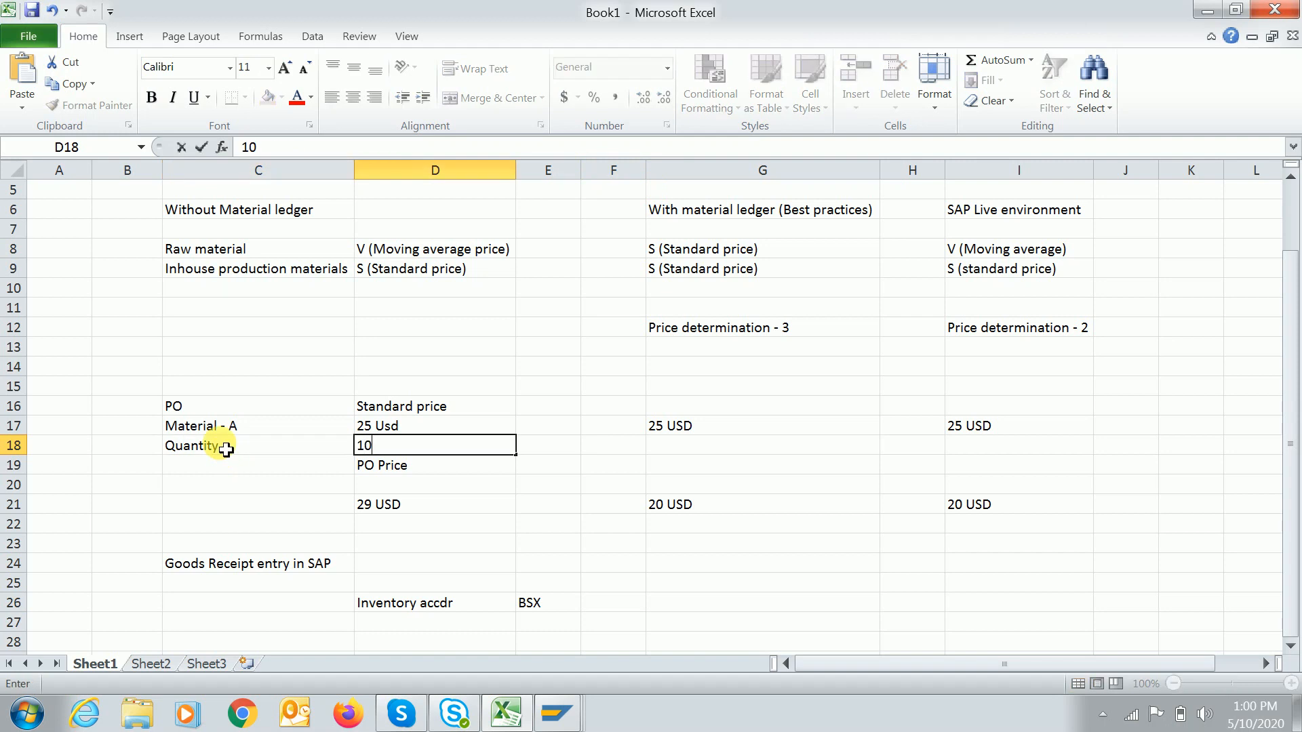
type(" Units")
key("Return")
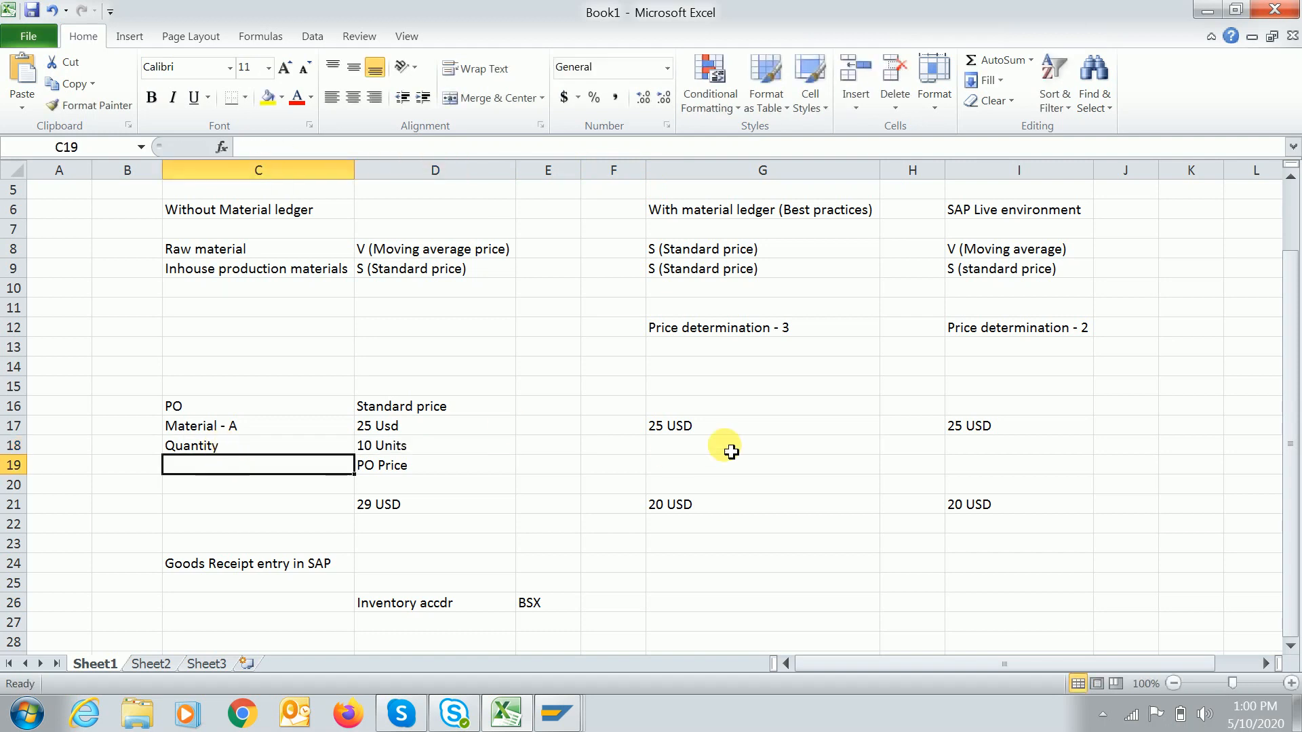
left_click(701, 443)
type("10 Units")
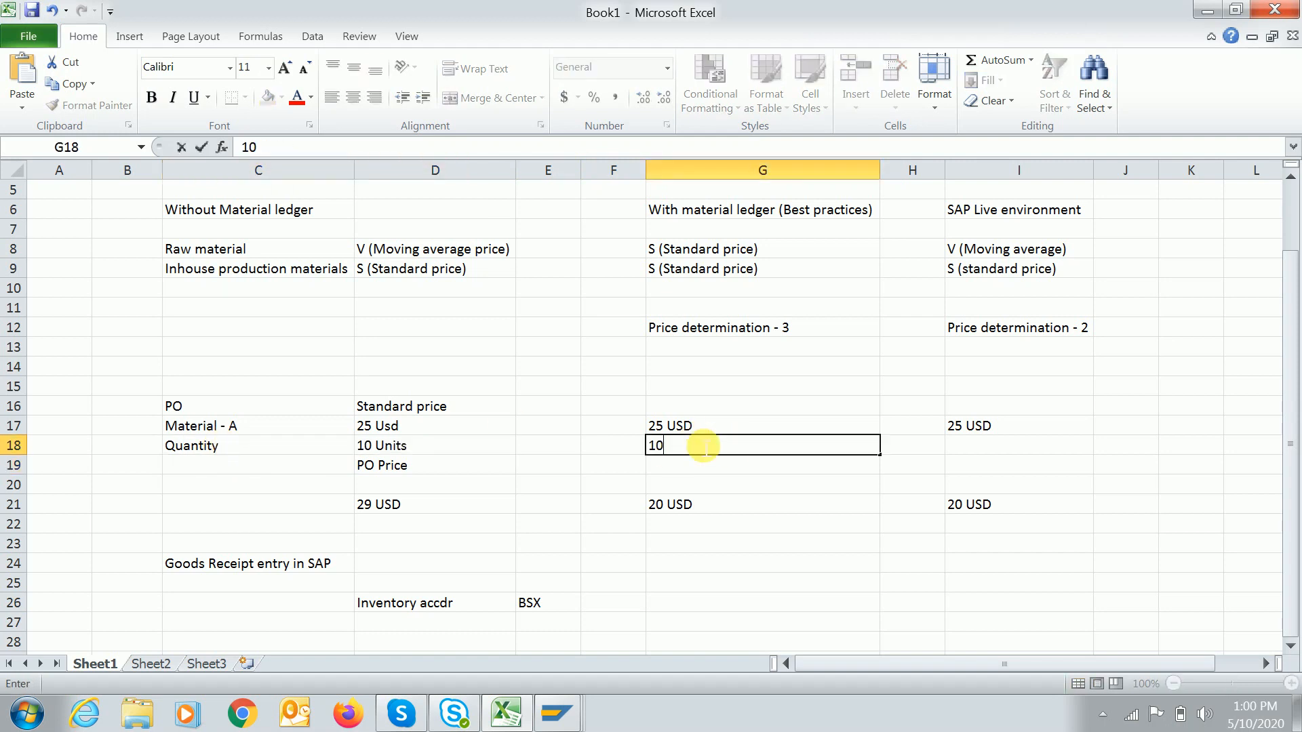
key("Tab")
key("Tab")
type("10 Units")
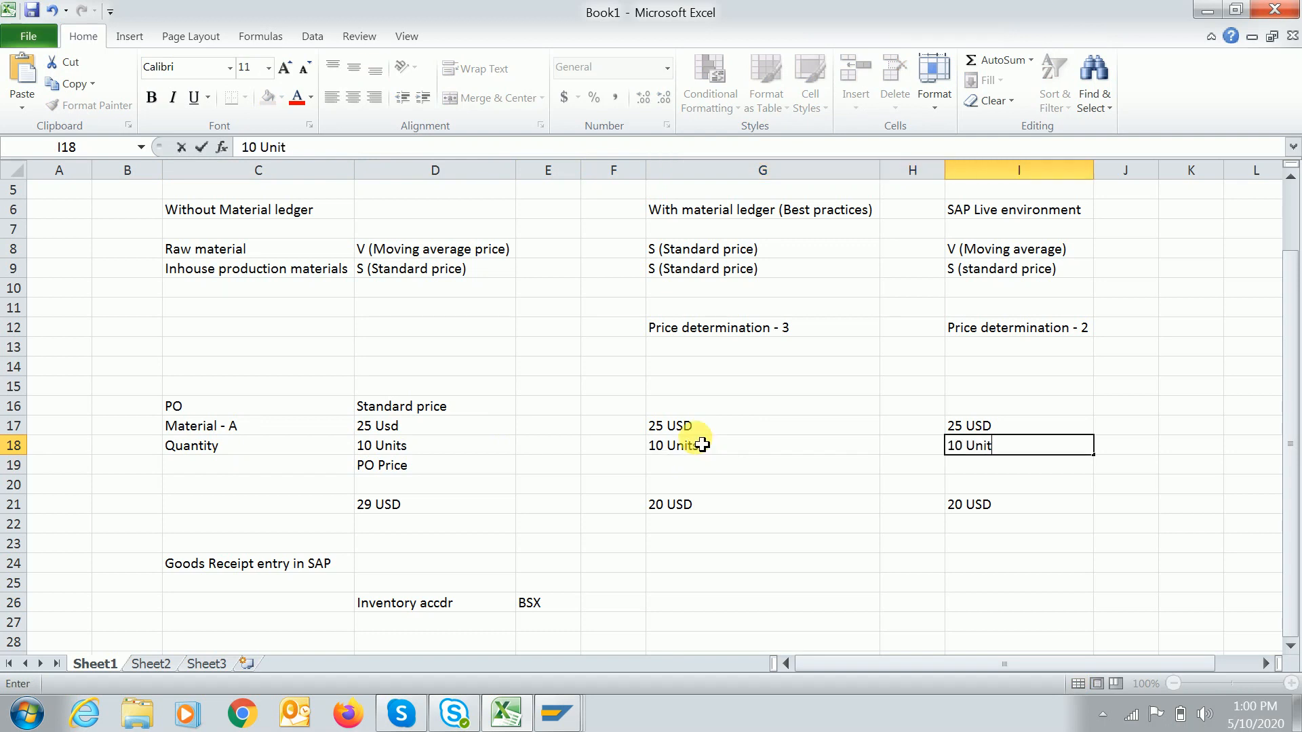
key("Return")
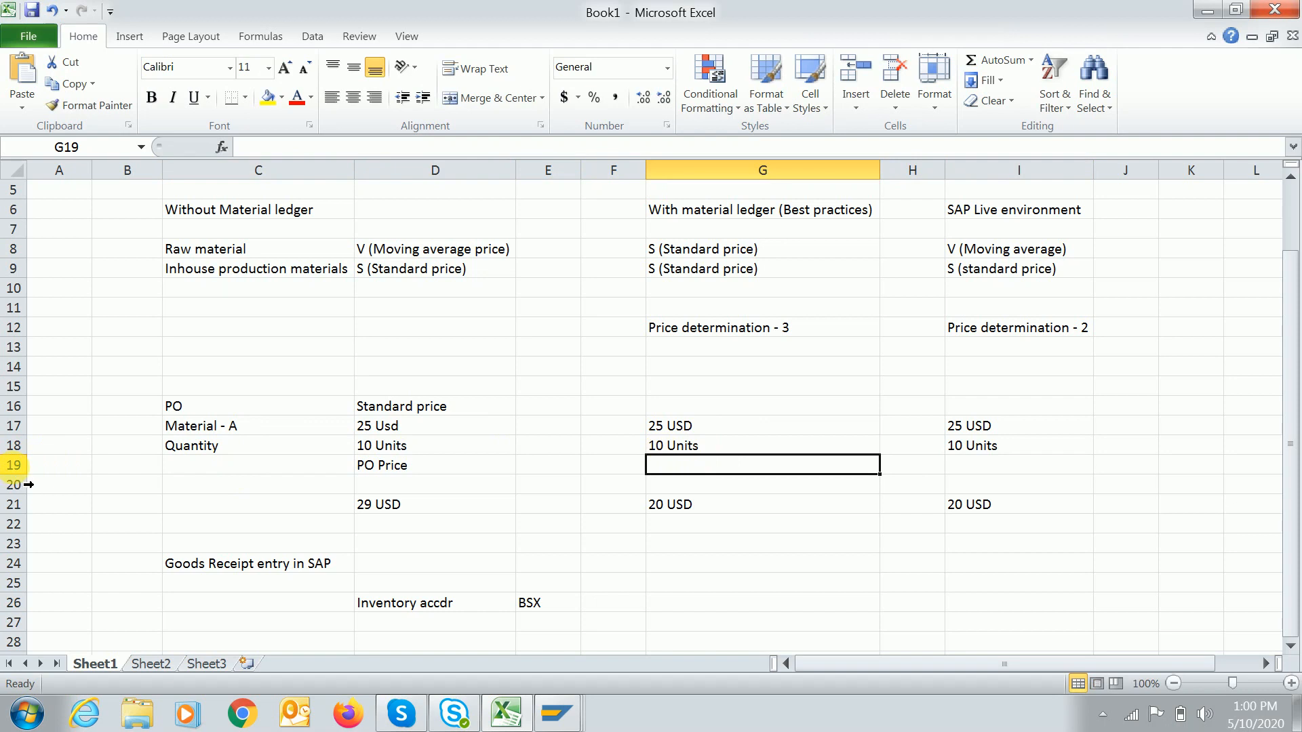
Insert a blank row above the PO Price row.
left_click(13, 465)
right_click(14, 465)
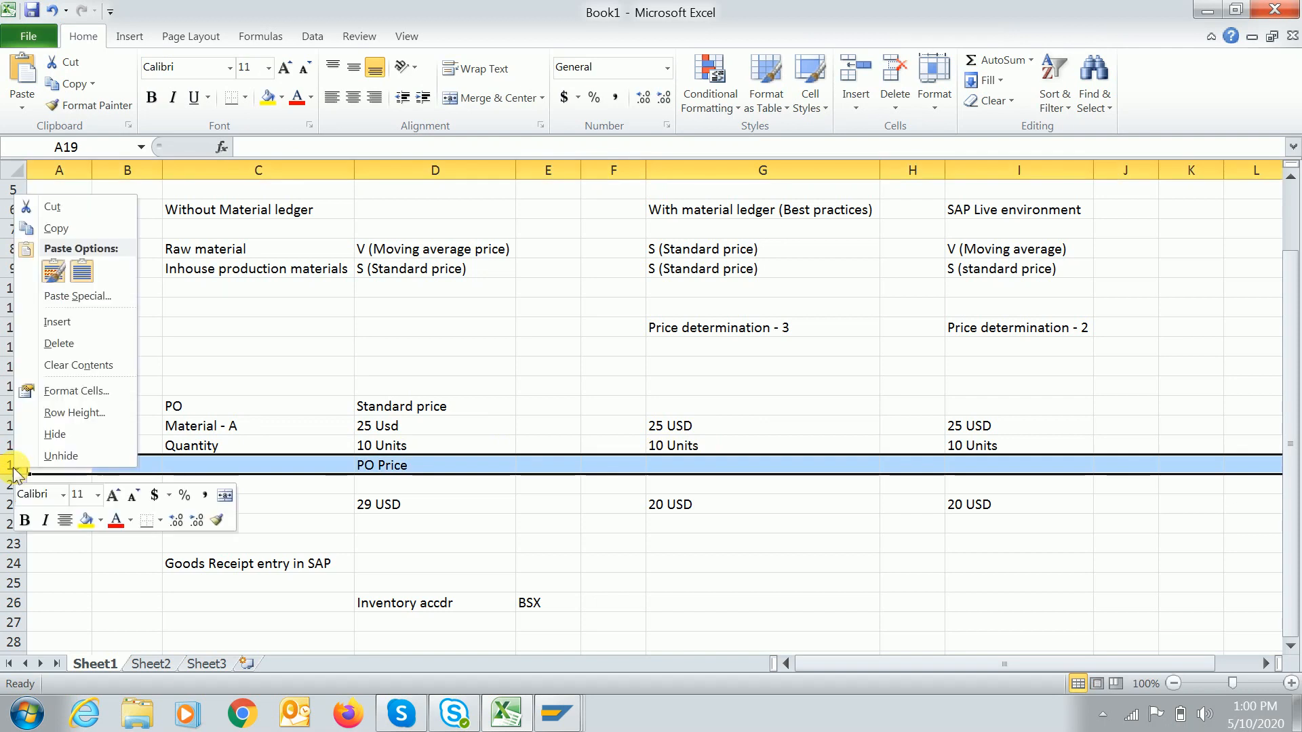
left_click(49, 320)
left_click(449, 602)
left_click(455, 623)
key("Tab")
key("Tab")
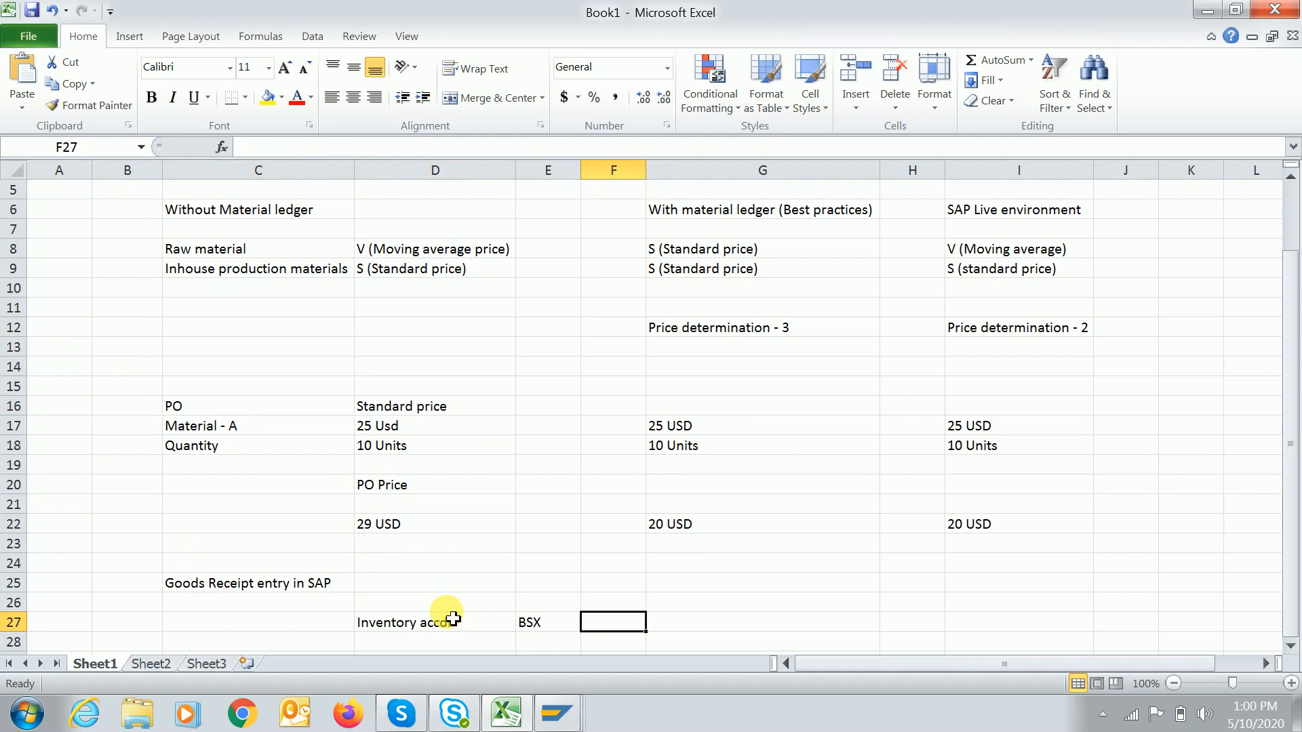
Change the PO price in D22 from 29 USD to 20 USD.
type("=")
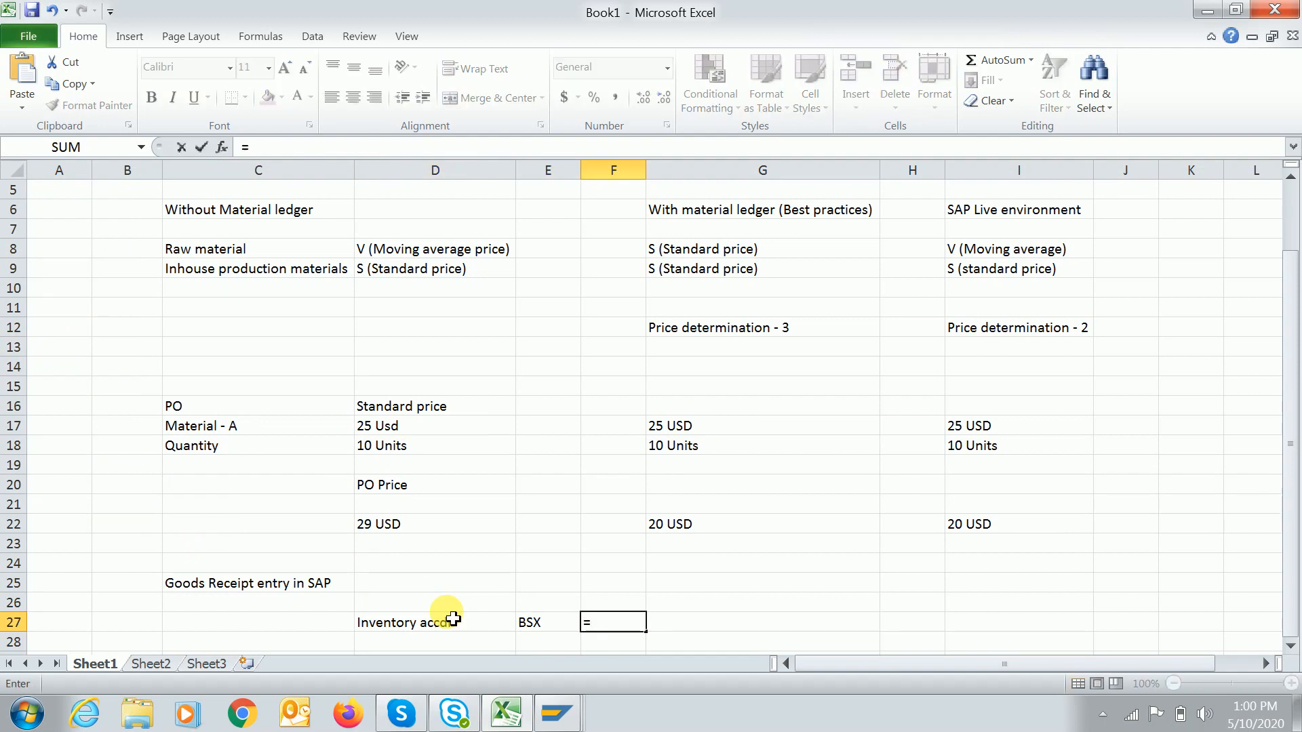
type("25")
key("Escape")
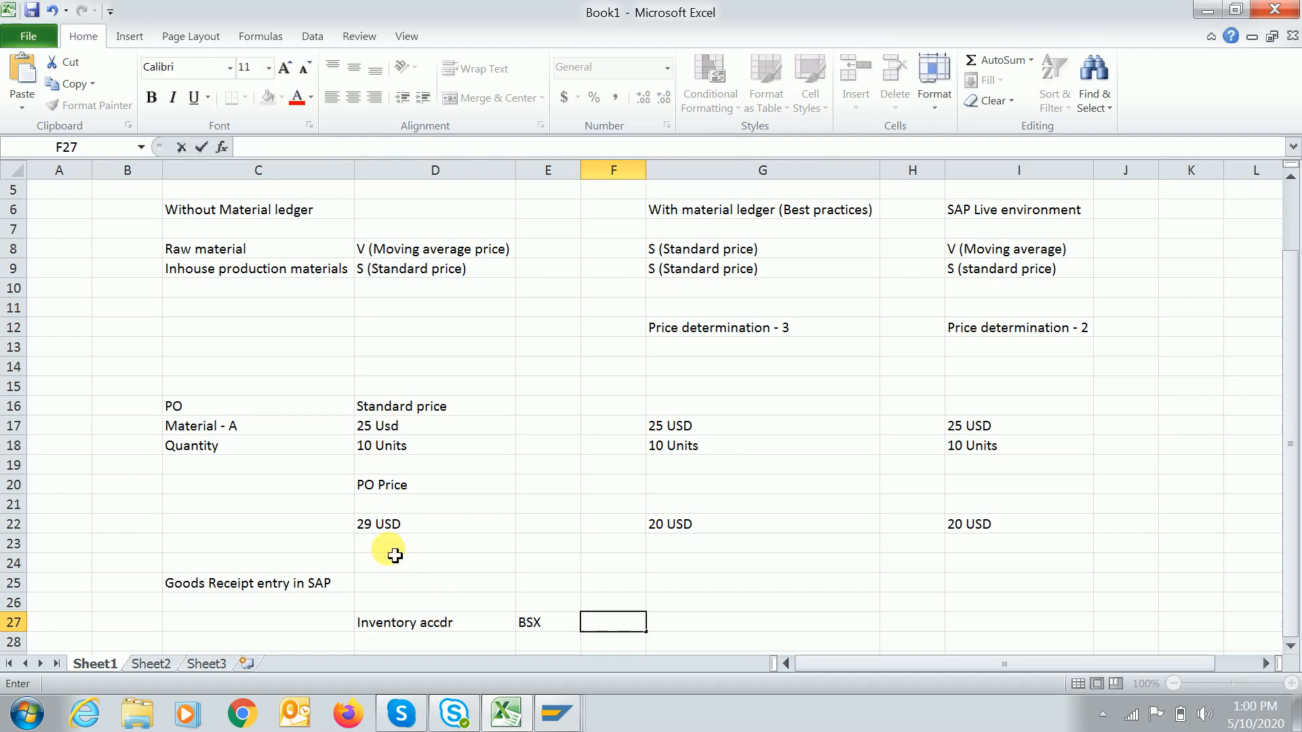
left_click(401, 522)
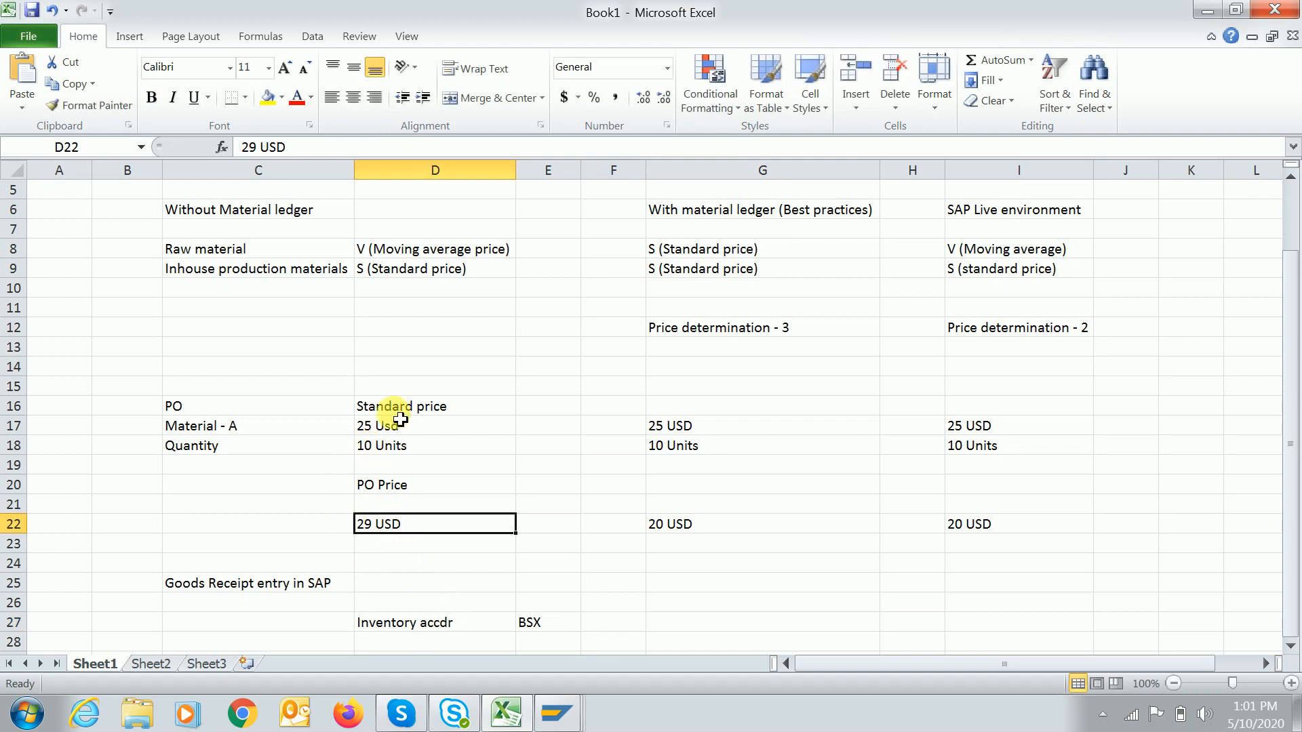
left_click(262, 149)
key("BackSpace")
type("0")
key("Return")
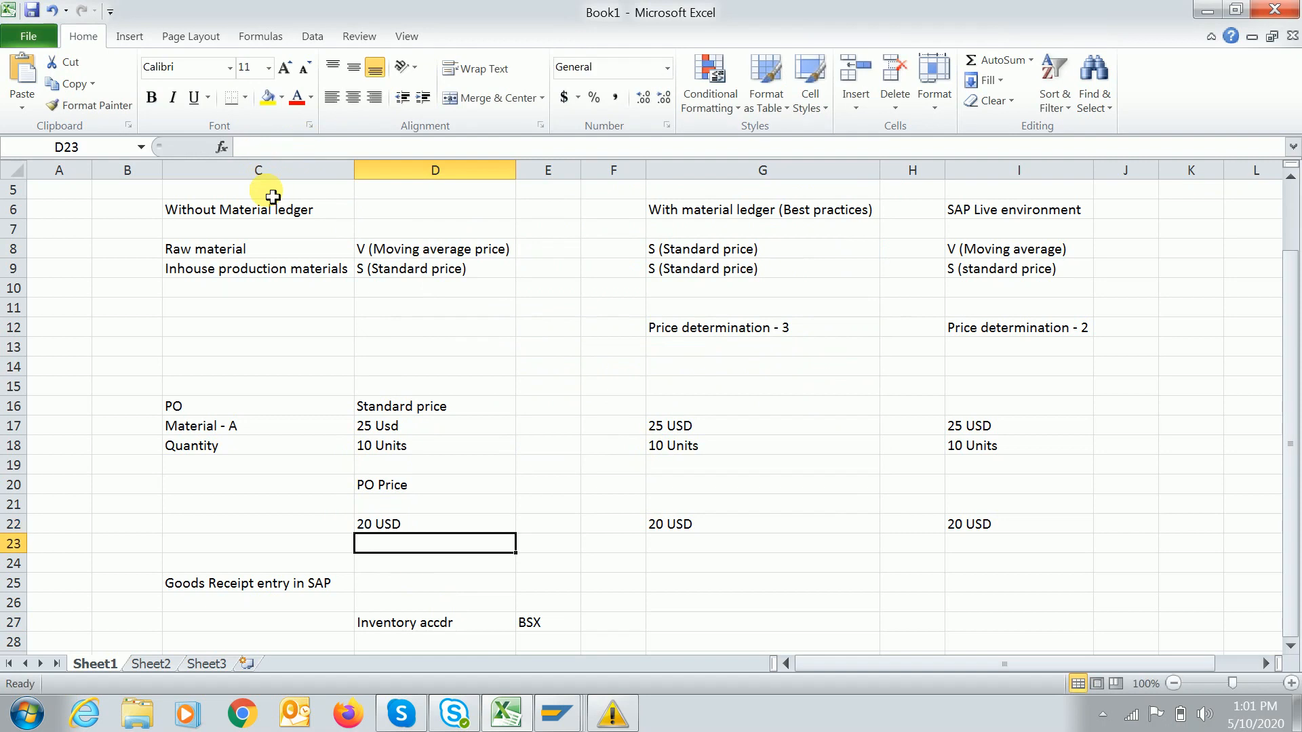
Enter =20*10 in F27 so the inventory debit shows 200.
left_click(607, 625)
type("=20")
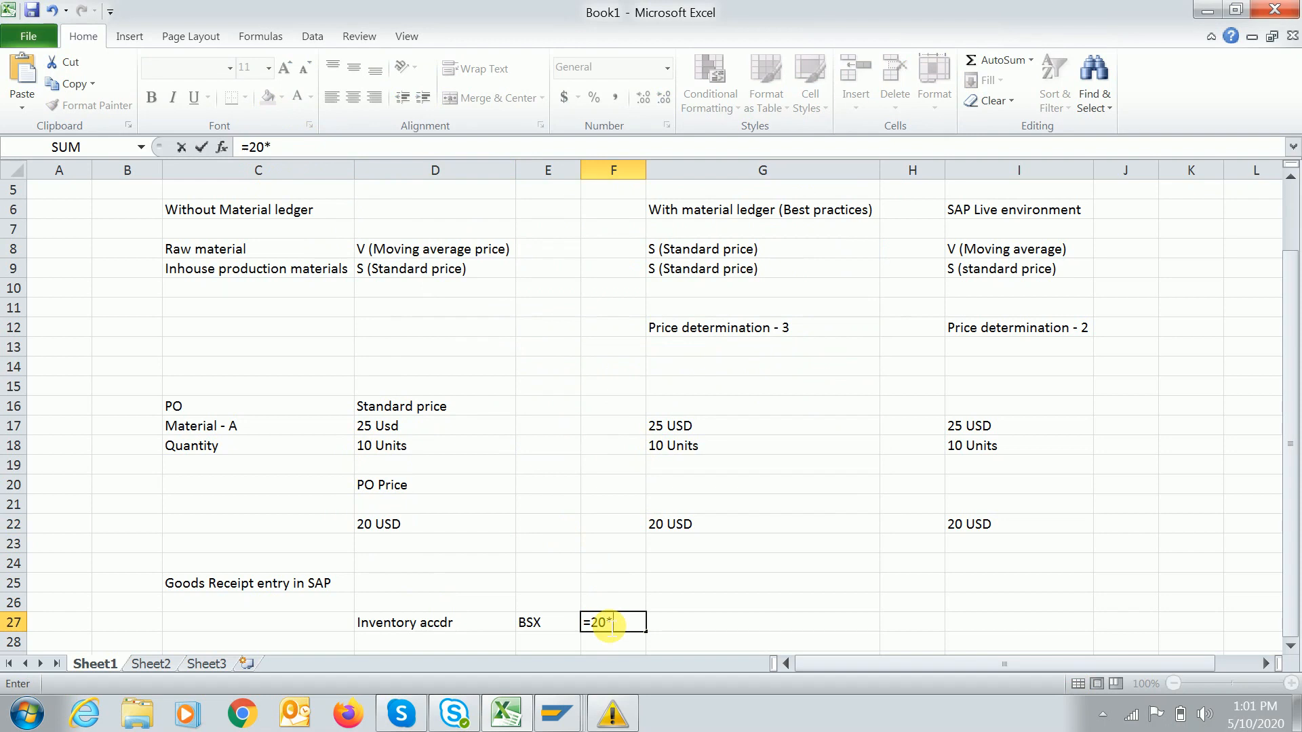
type("*10")
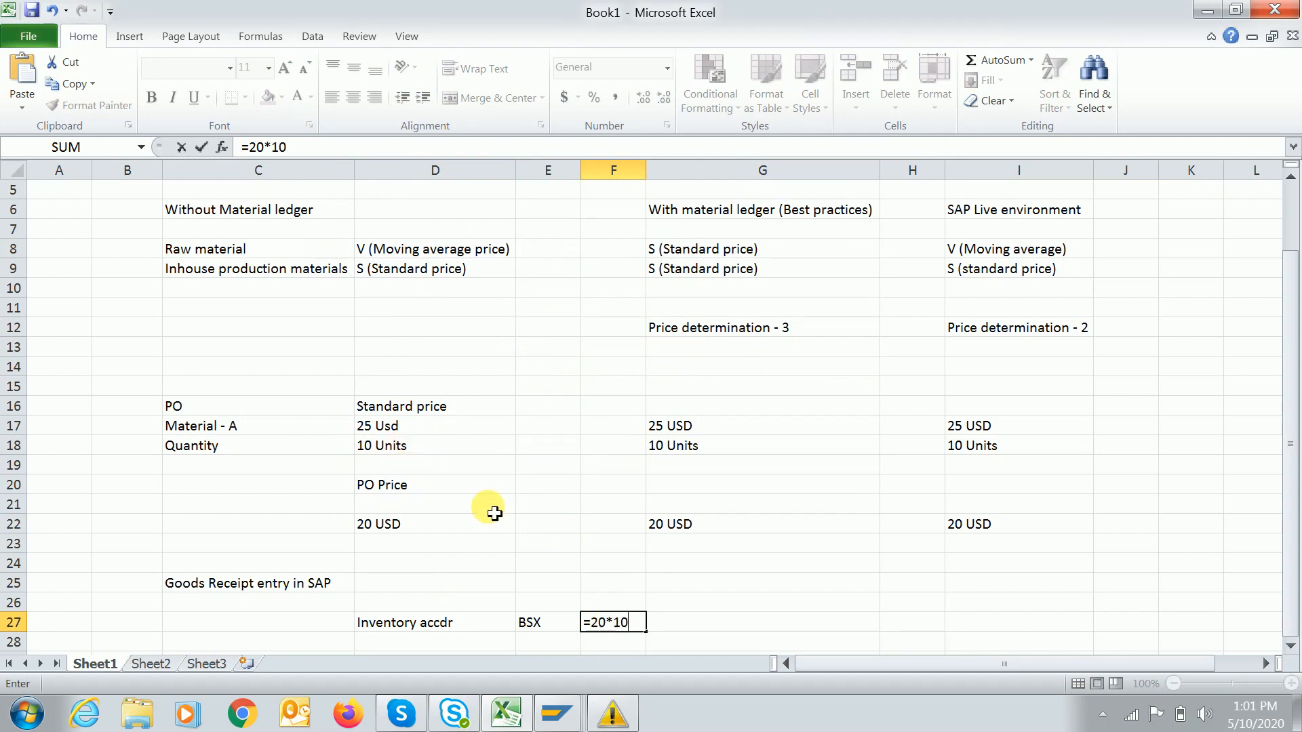
key("Return")
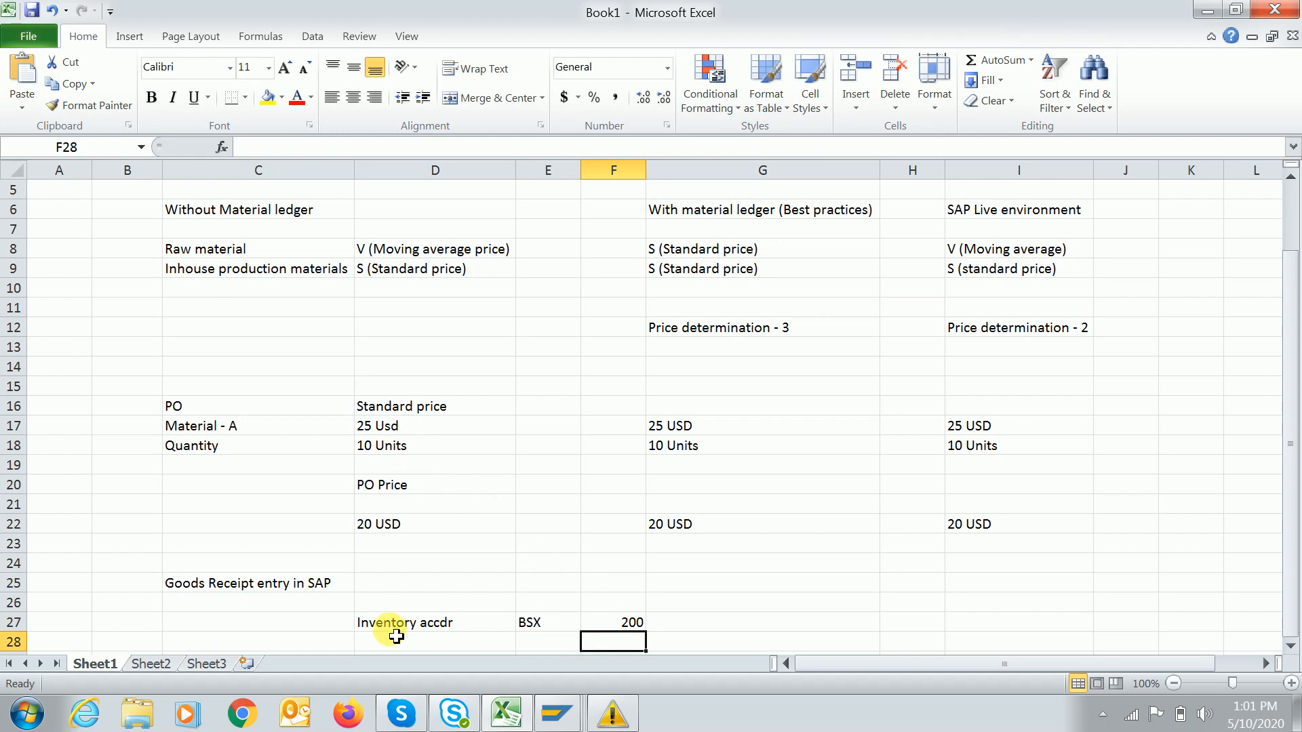
left_click(630, 624)
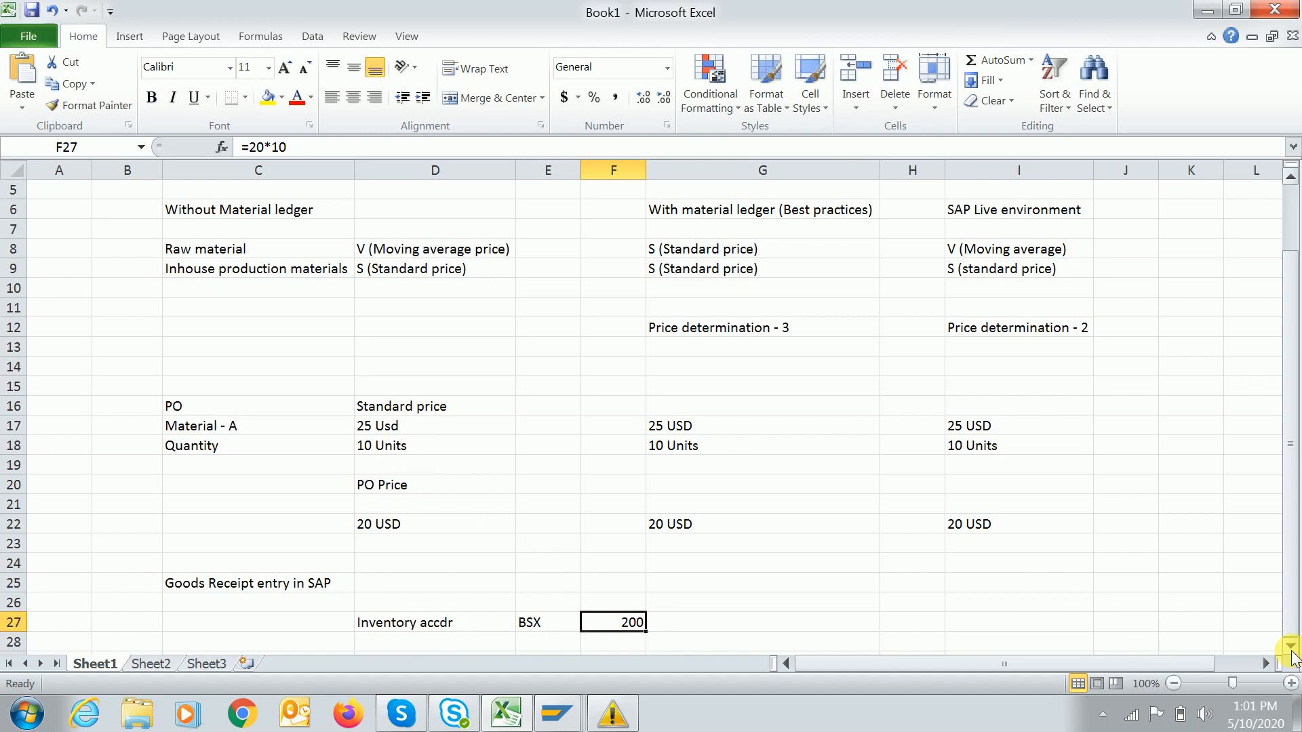
left_click(1290, 646)
left_click(1291, 646)
left_click(1291, 646)
Add the 'To GR/IR clearing ac' credit line with WRX and 200.
left_click(456, 591)
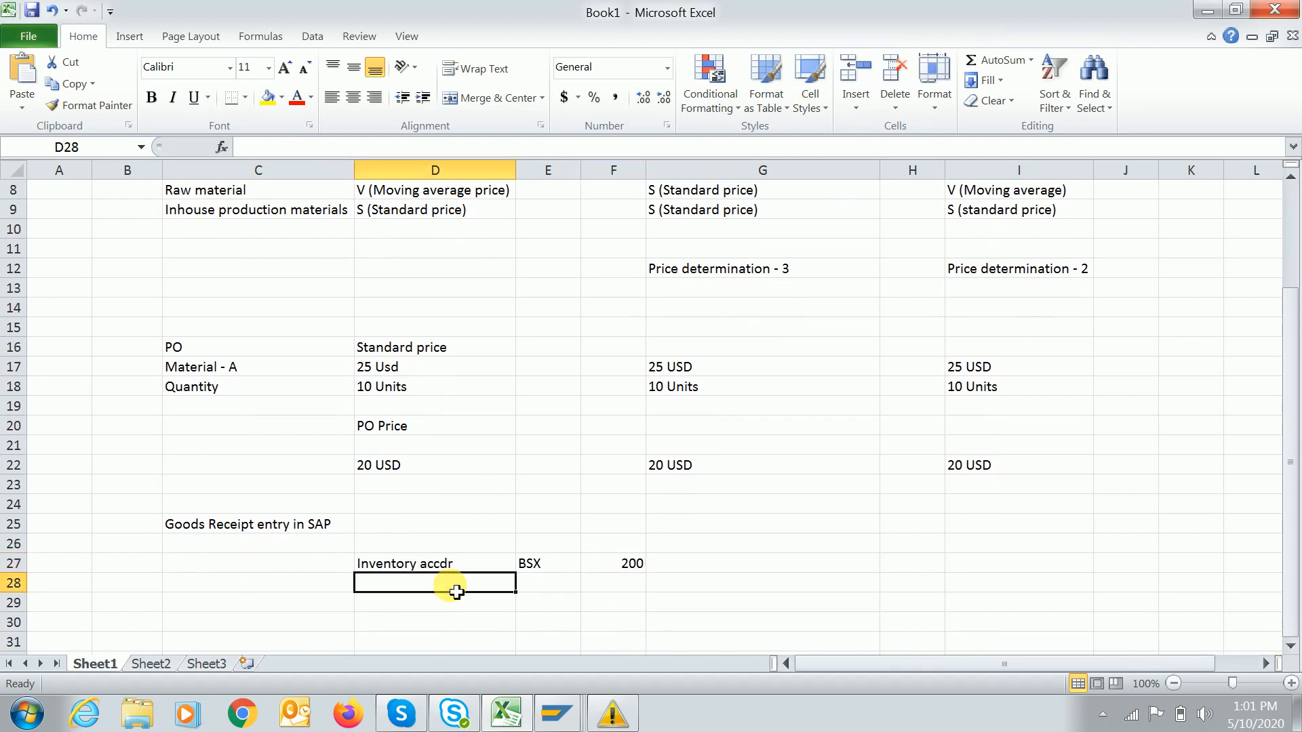
type("To GR/")
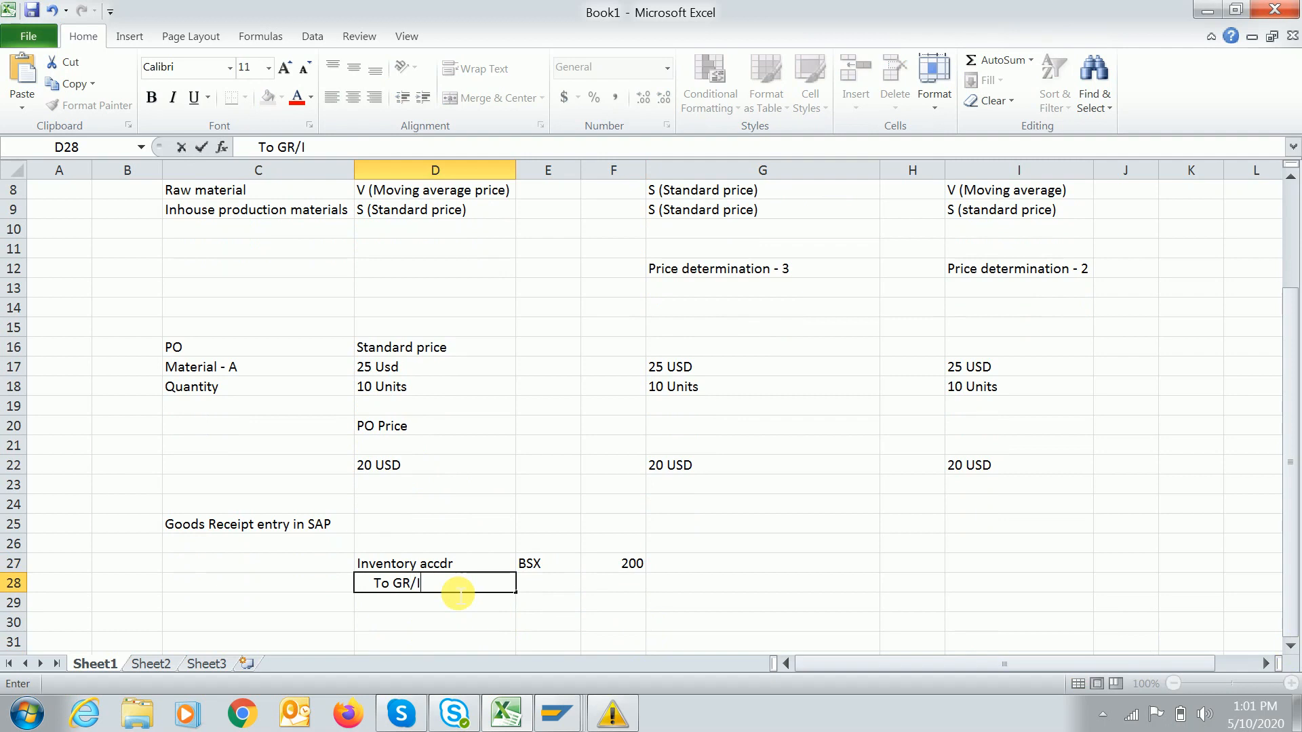
type("IR clearing acc")
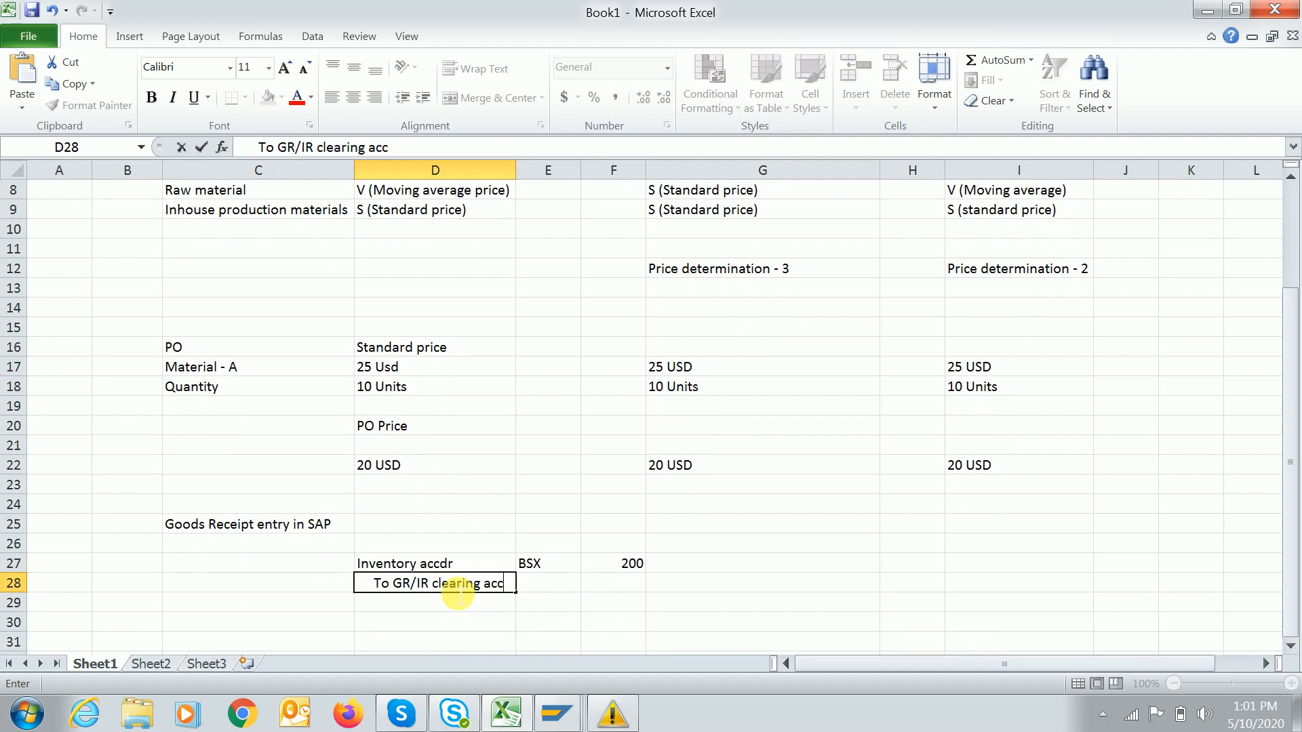
key("Tab")
type("WRX")
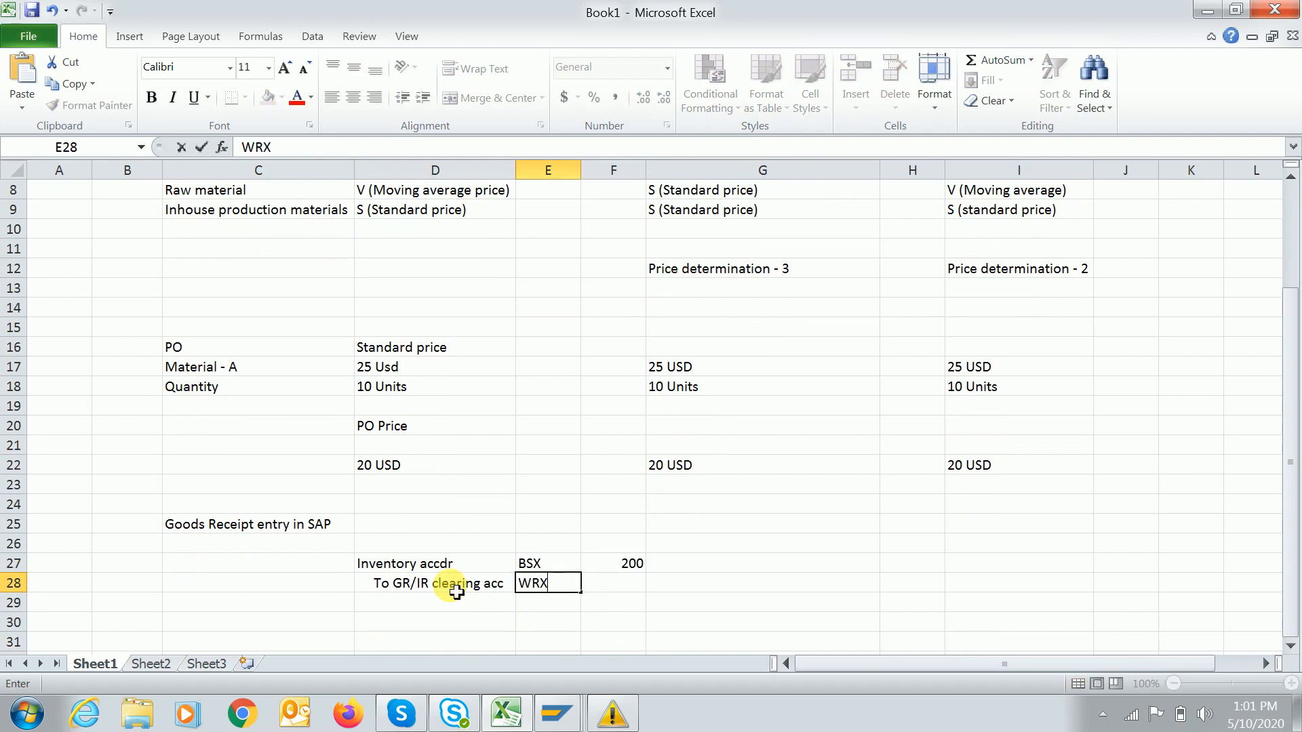
key("Return")
key("Up")
key("Right")
key("Right")
type("200")
key("Return")
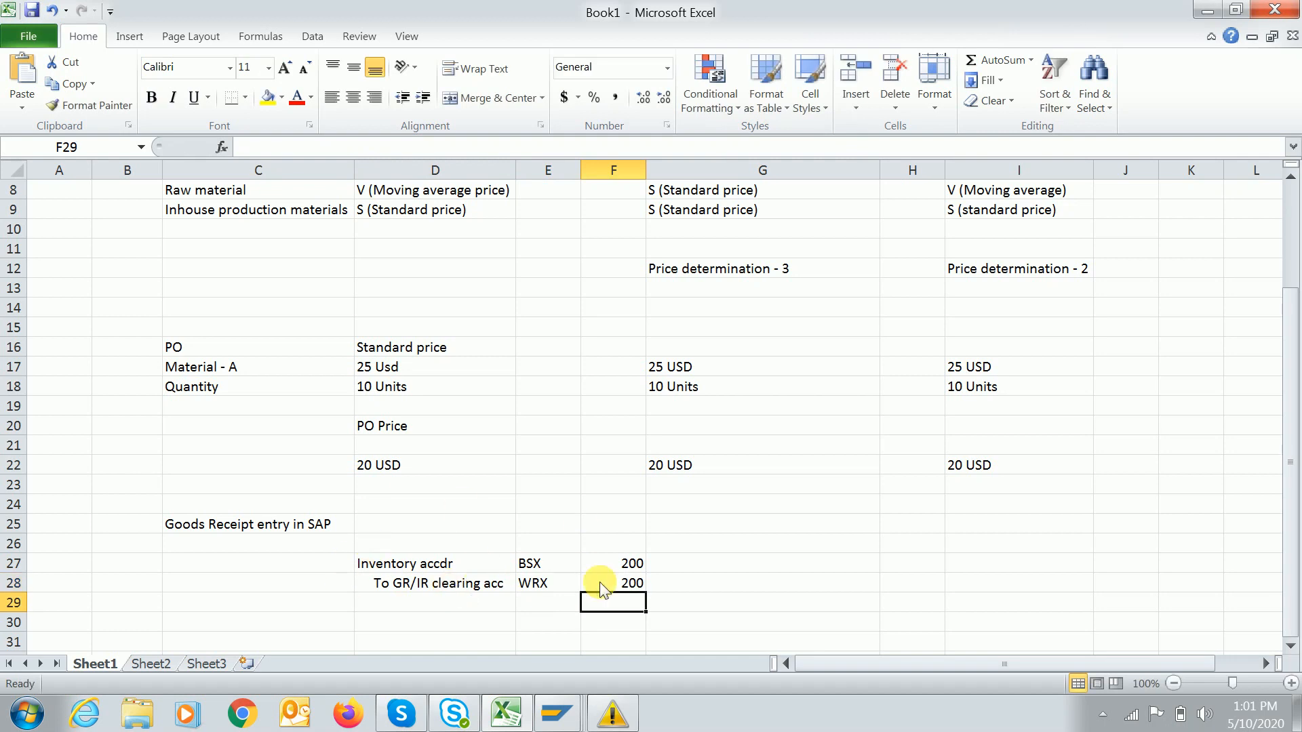
Dismiss the save prompt without saving and review the goods-receipt block D26:F29.
key("ctrl+s")
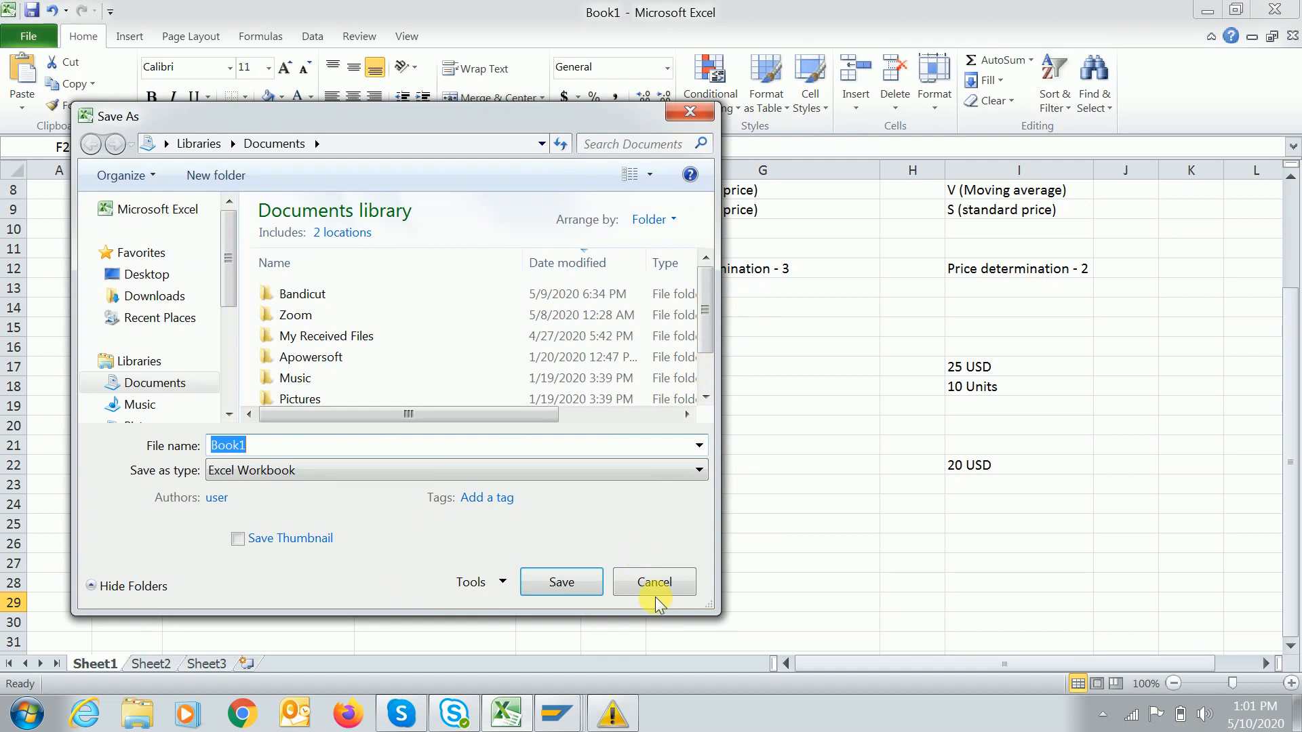
left_click(655, 583)
left_click_drag(388, 551, 632, 602)
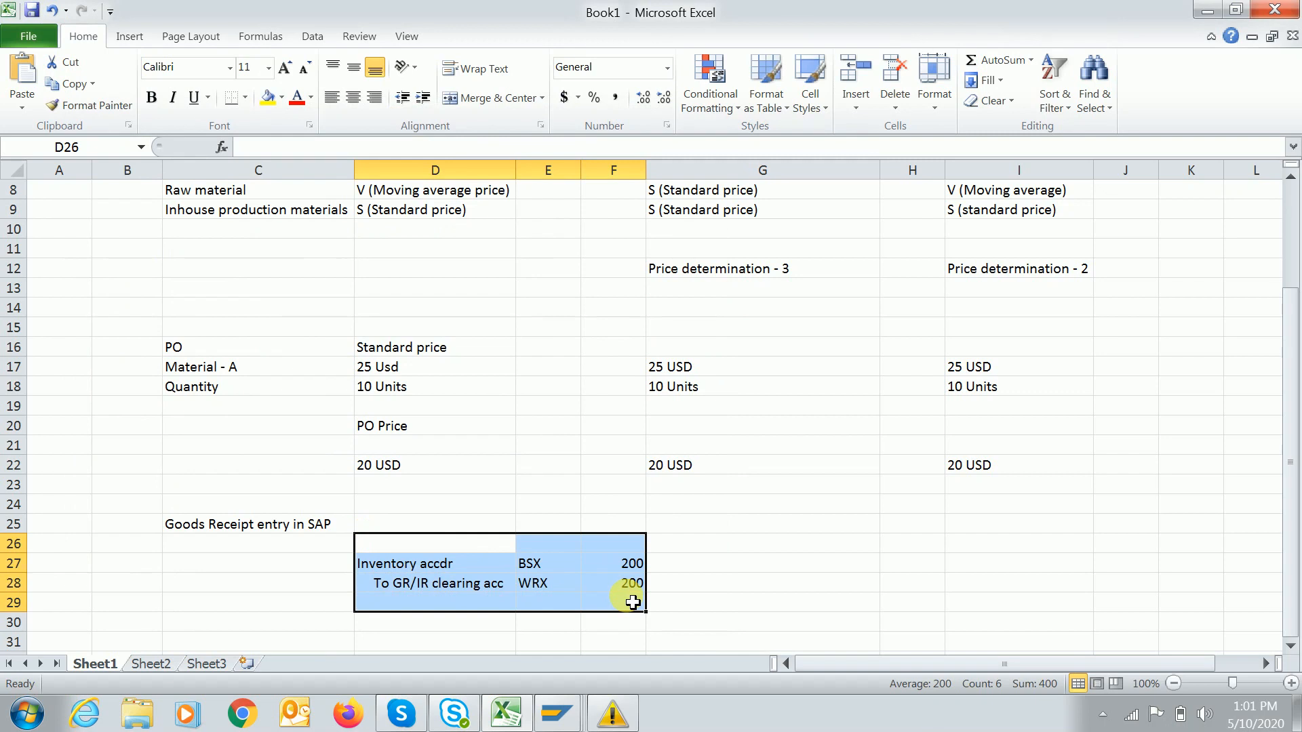
left_click(743, 531)
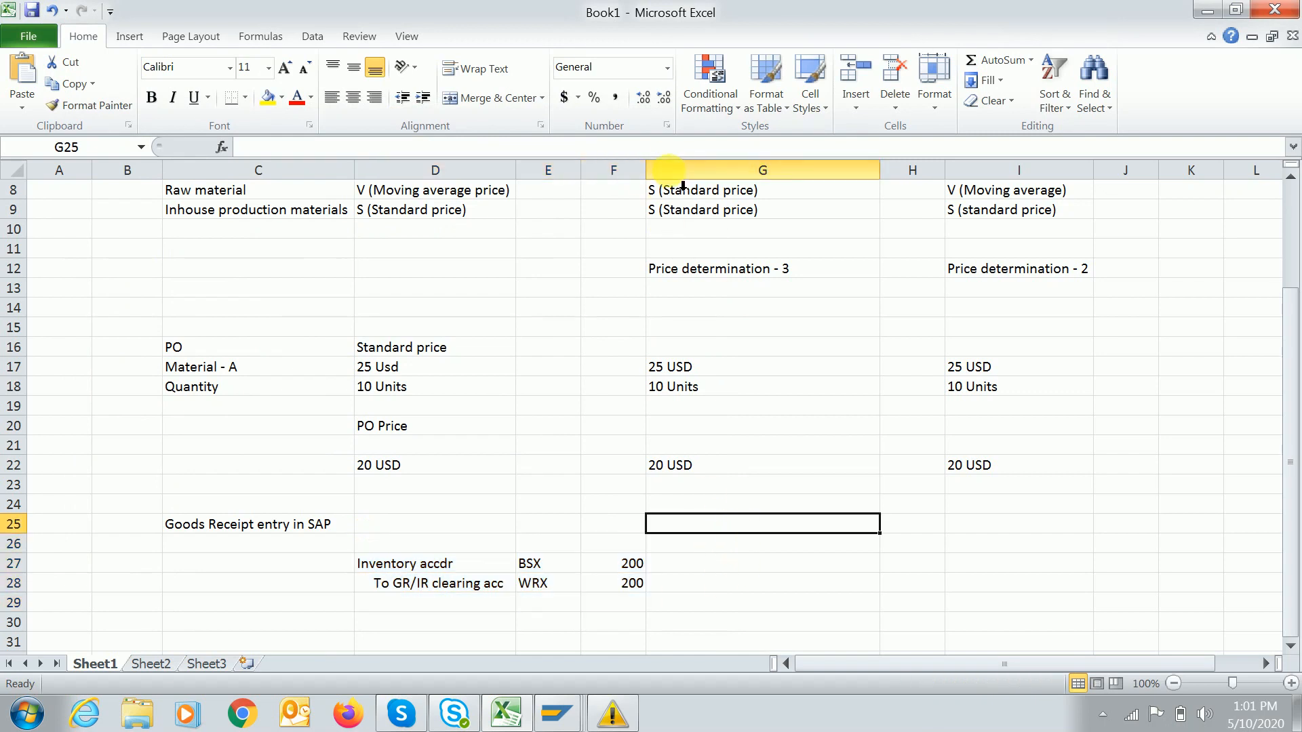
left_click(668, 170)
right_click(669, 169)
Insert an empty spacer column G before the material-ledger scenario.
left_click(712, 298)
left_click(790, 557)
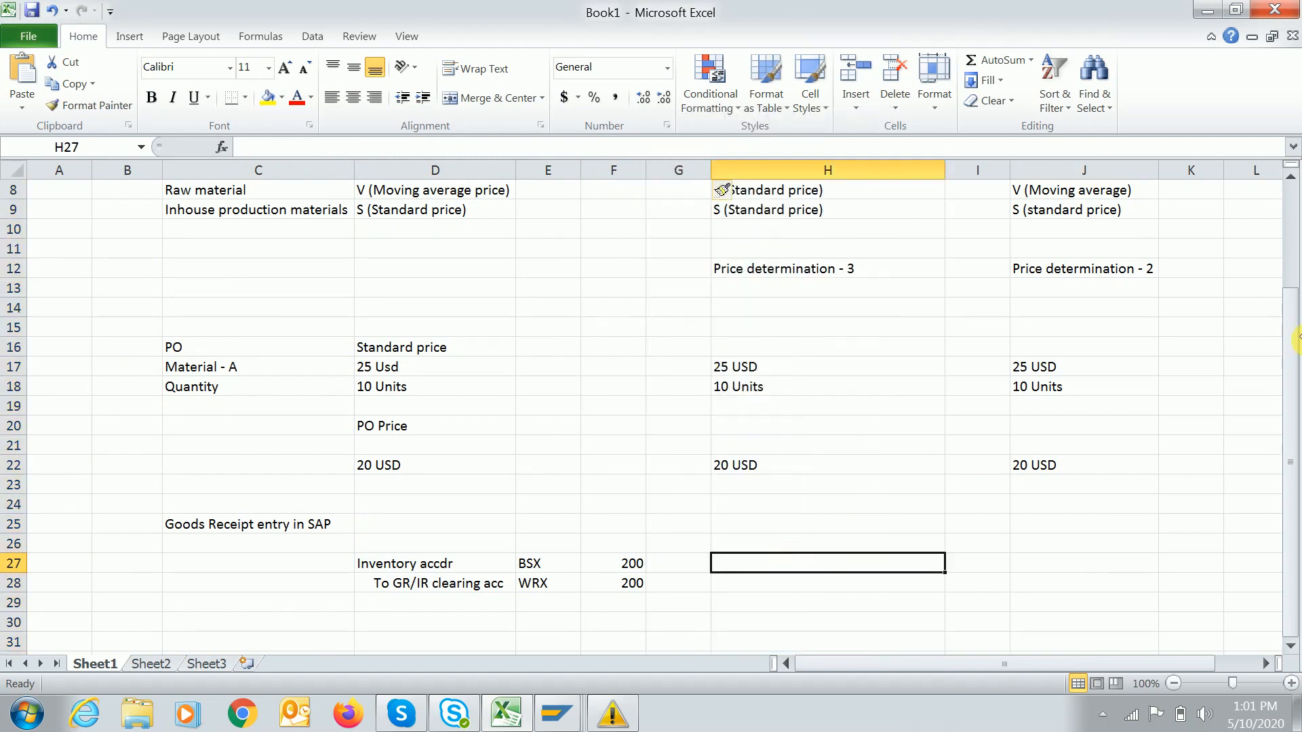
left_click(1291, 175)
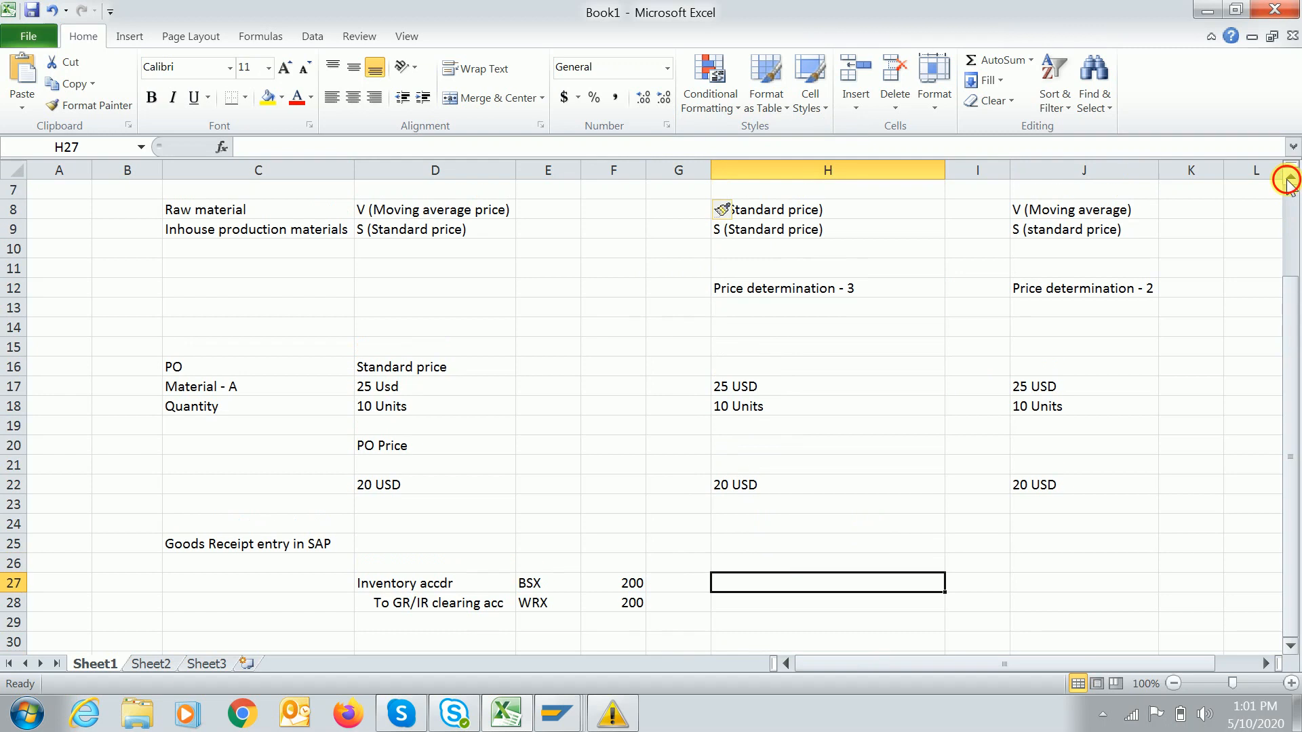
left_click(1290, 175)
left_click(852, 213)
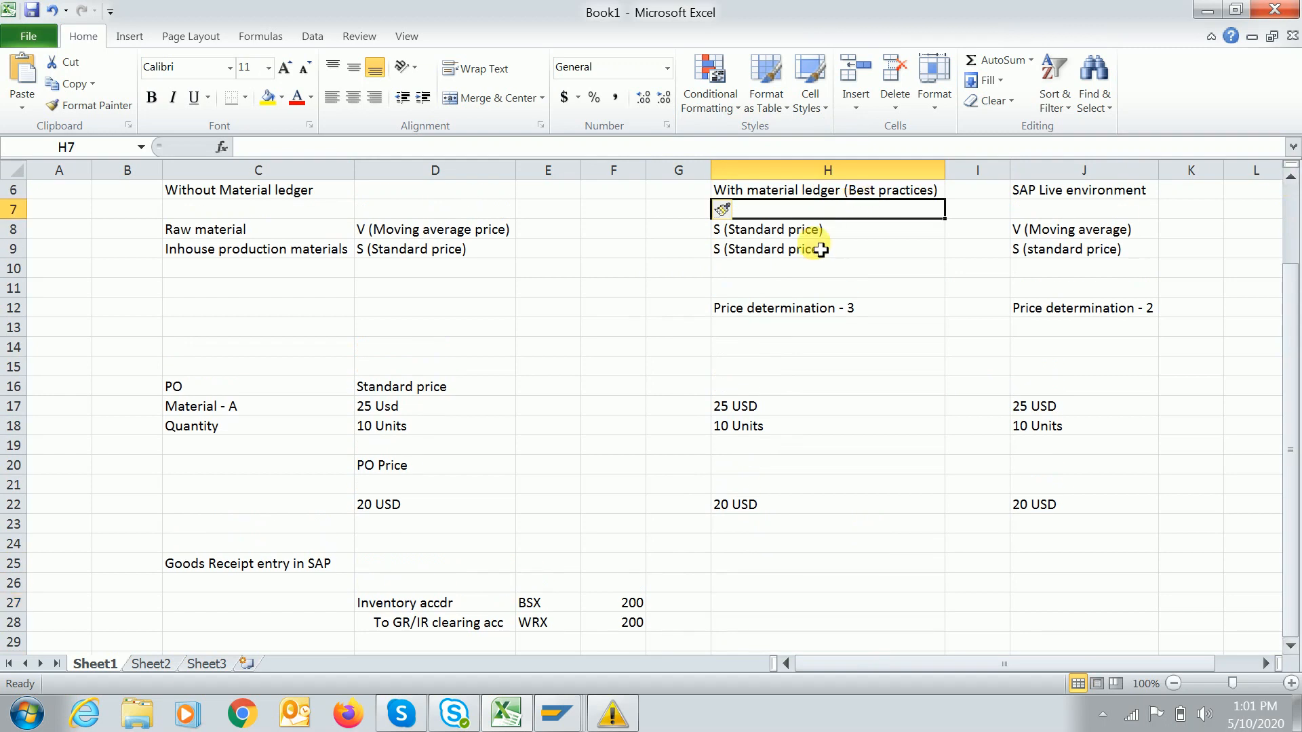
left_click(781, 234)
left_click(765, 581)
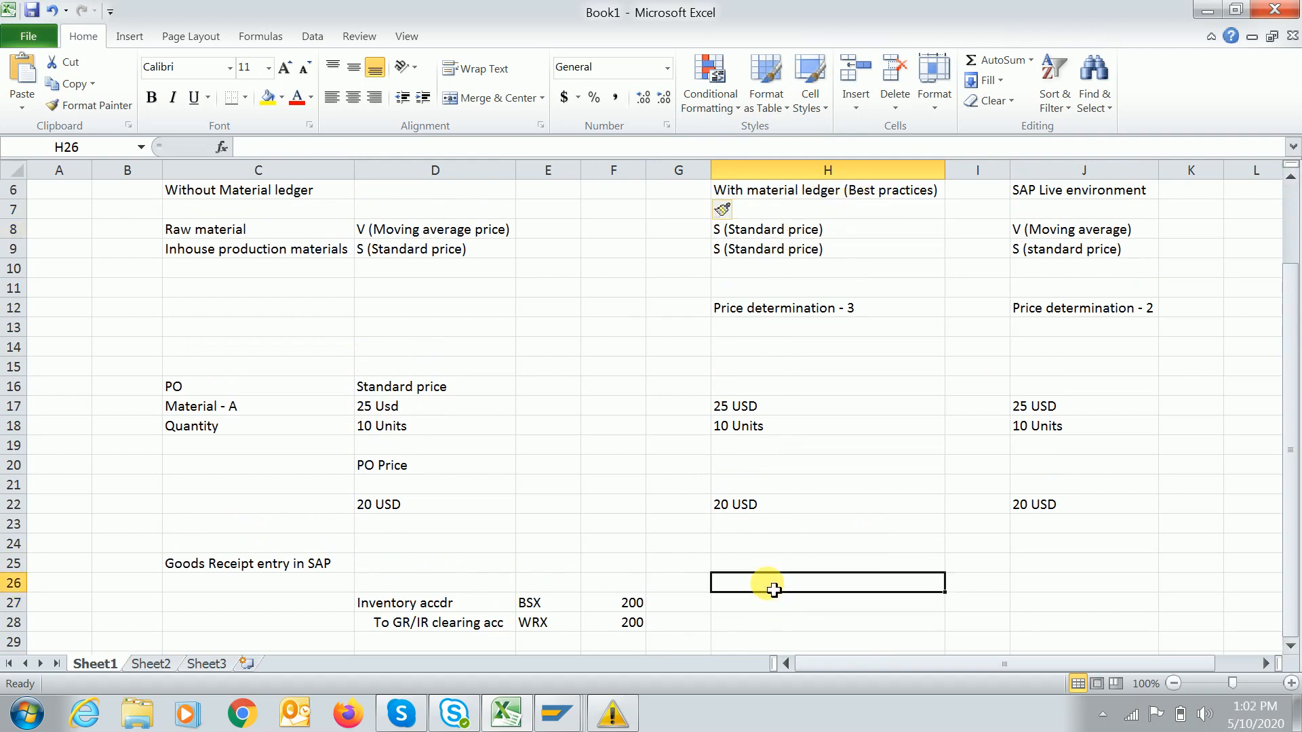
left_click(750, 602)
Enter 'Invenroty accdr' in H27 and BSX in I27.
type("Inve")
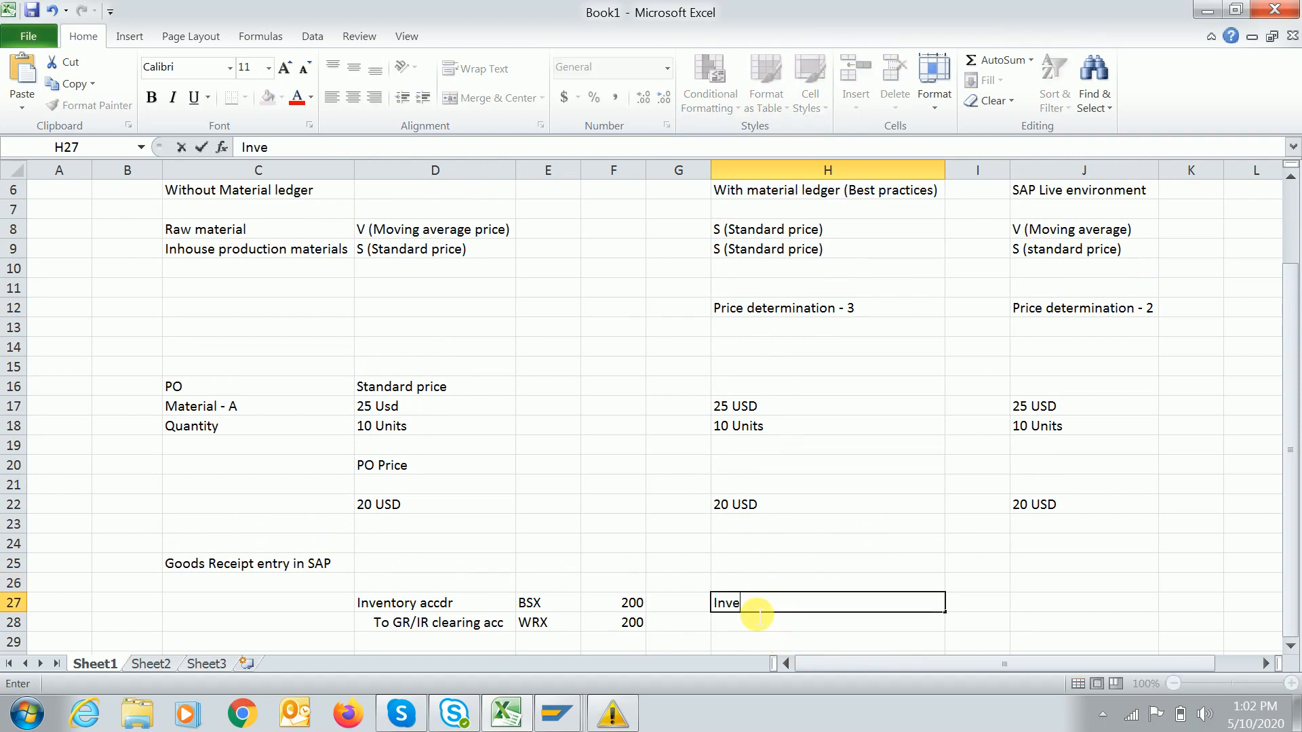
type("nroty accdr")
key("Tab")
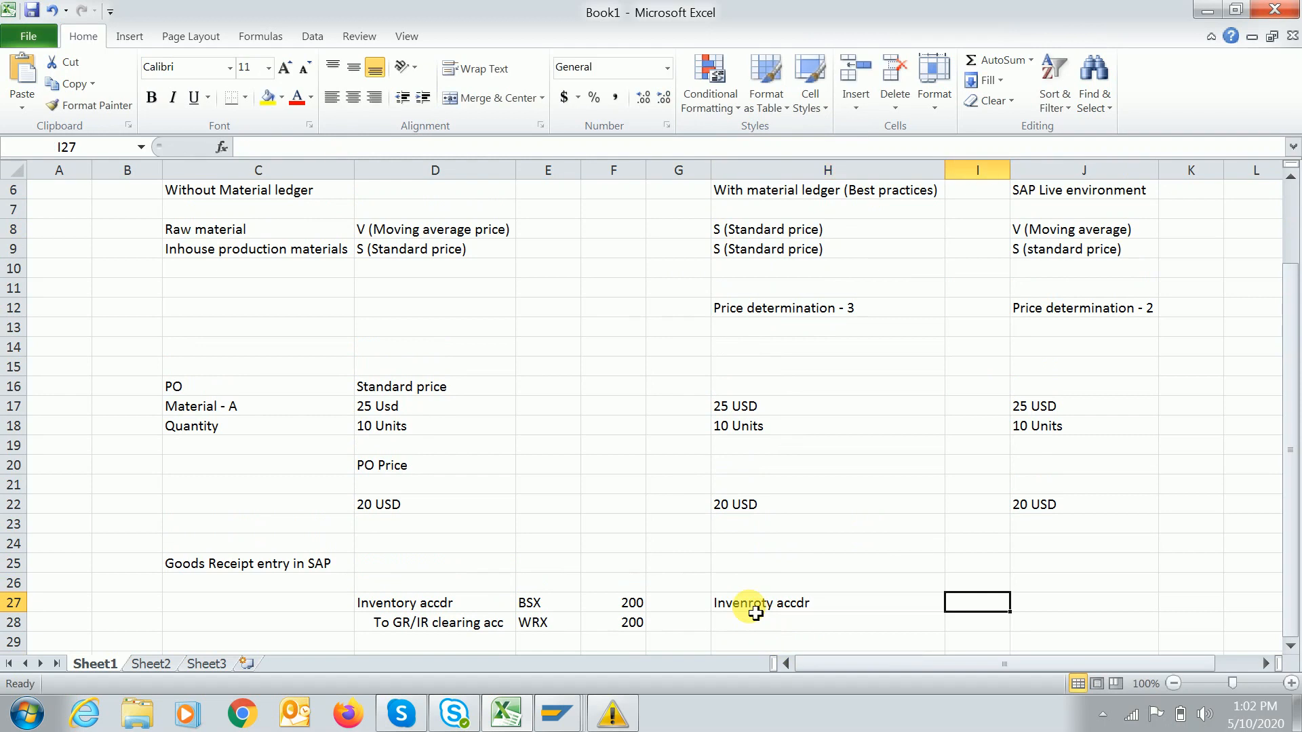
type("BX")
type("SX")
key("Tab")
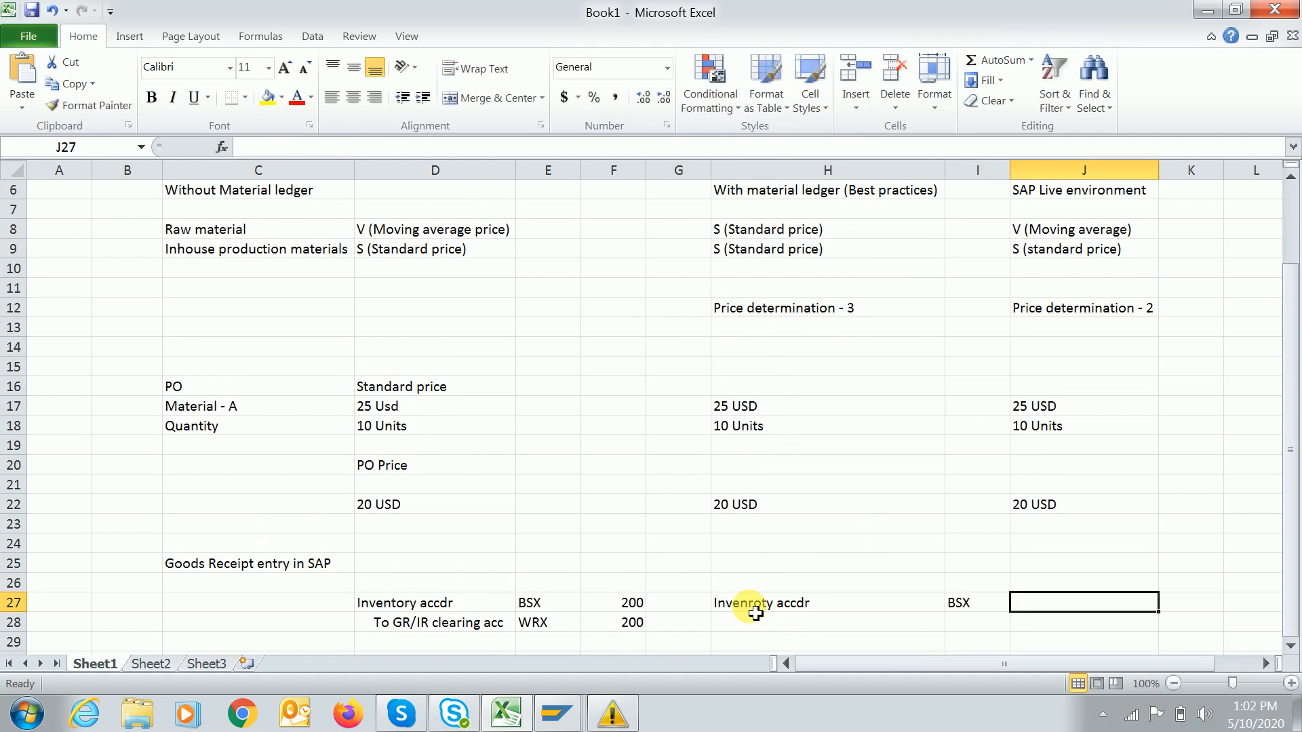
left_click(1058, 164)
right_click(1060, 166)
Insert a spacer column before the live data and enter =10*25 (250) in J27.
left_click(1106, 307)
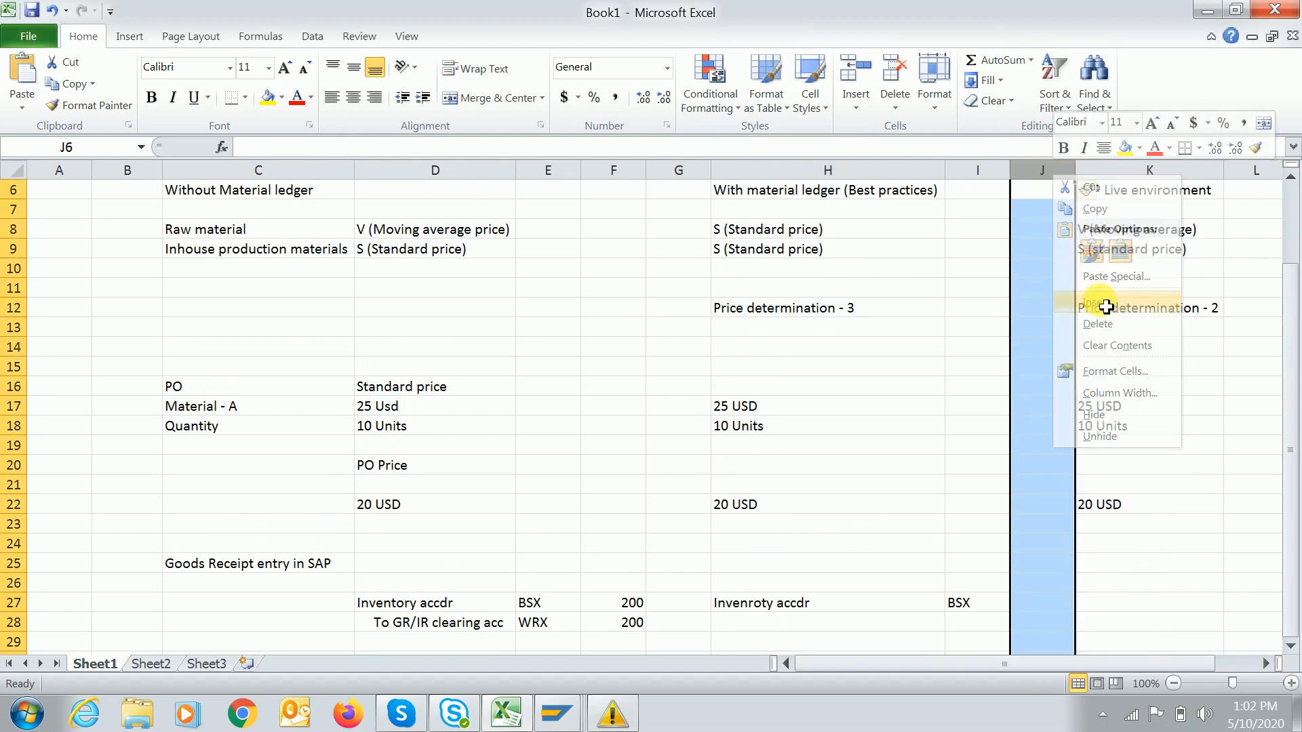
left_click(1036, 603)
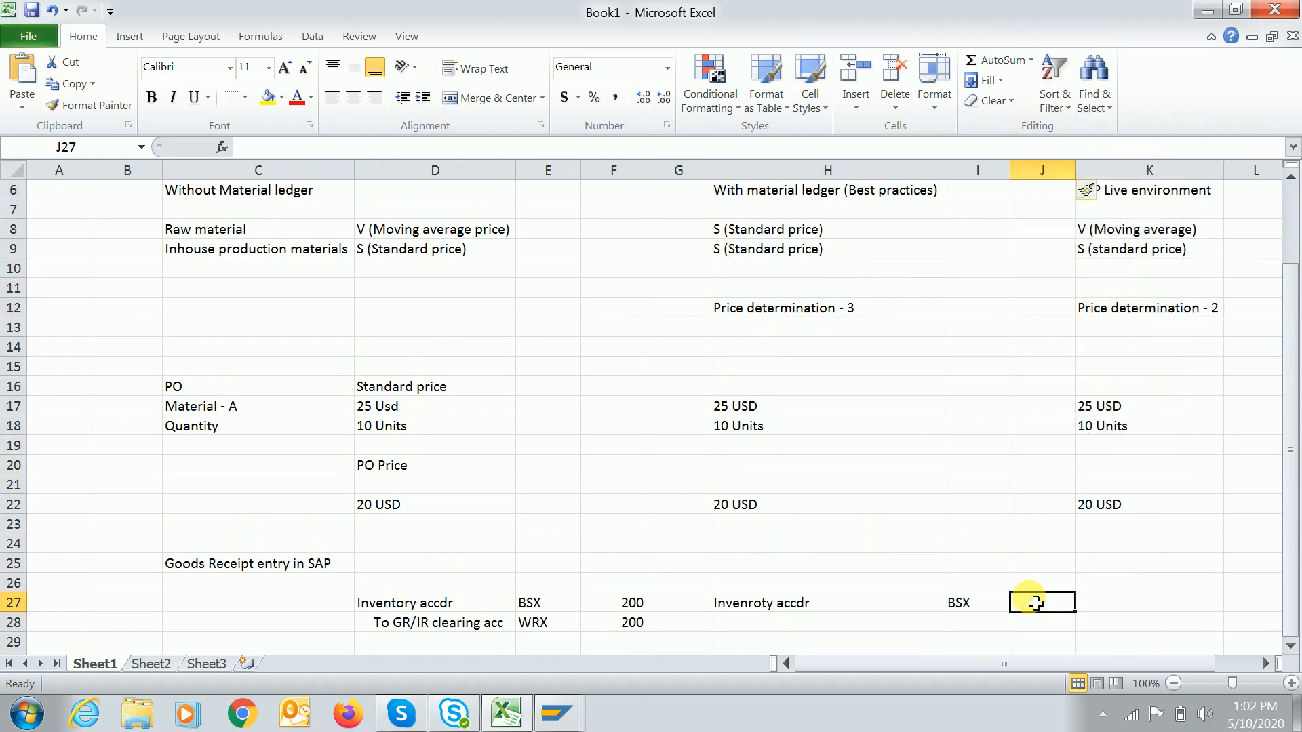
type("=")
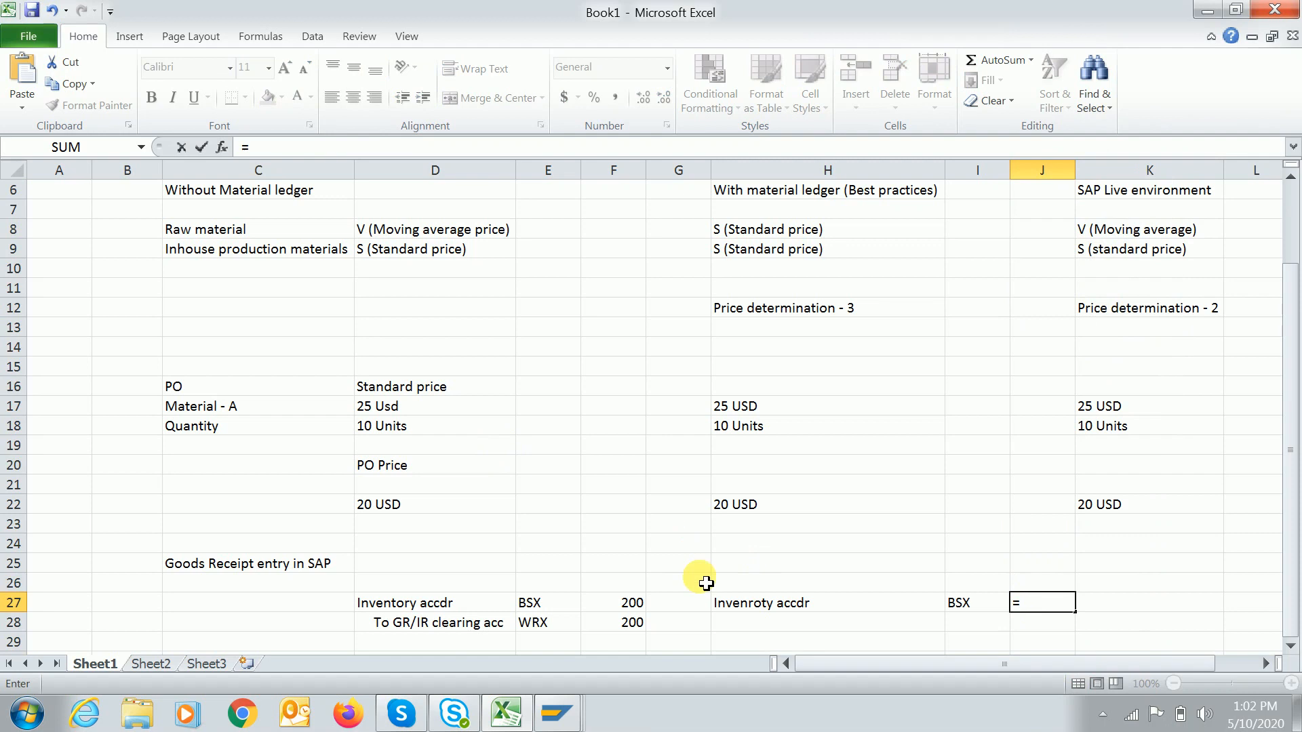
type("10*")
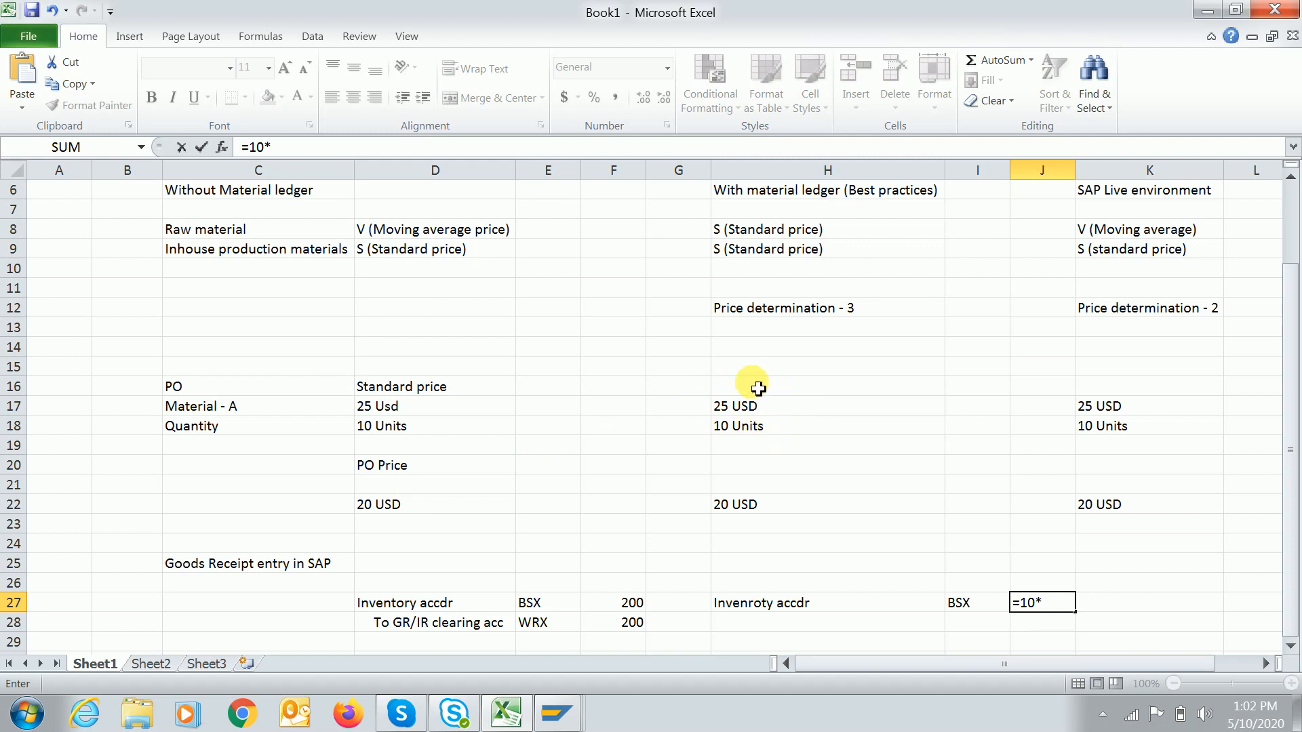
type("25")
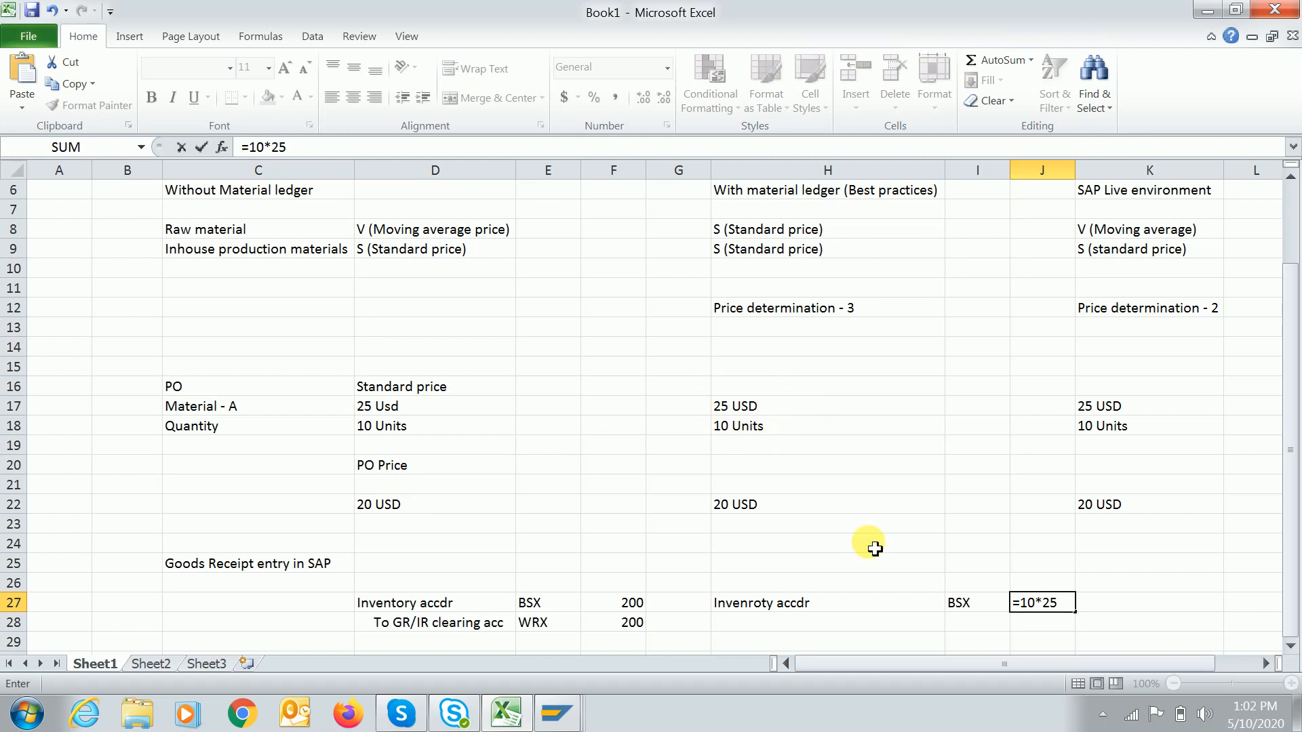
key("Return")
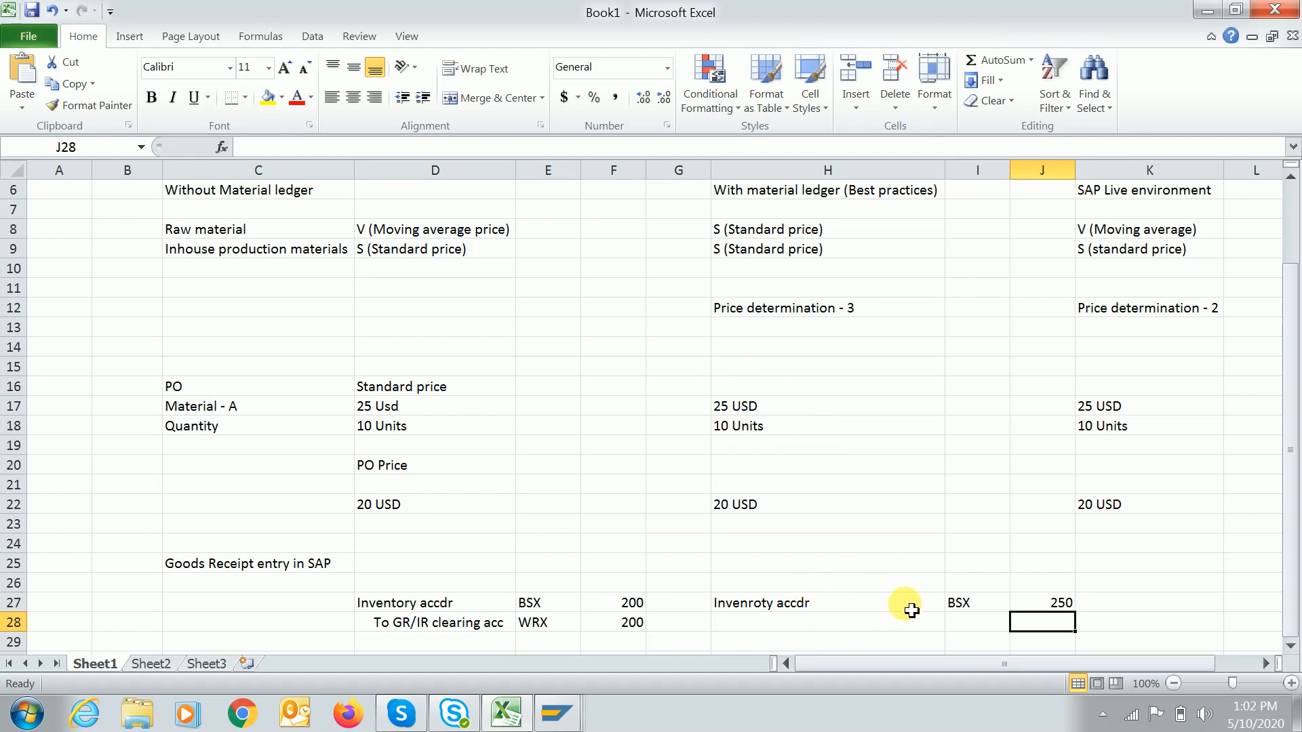
left_click(1049, 604)
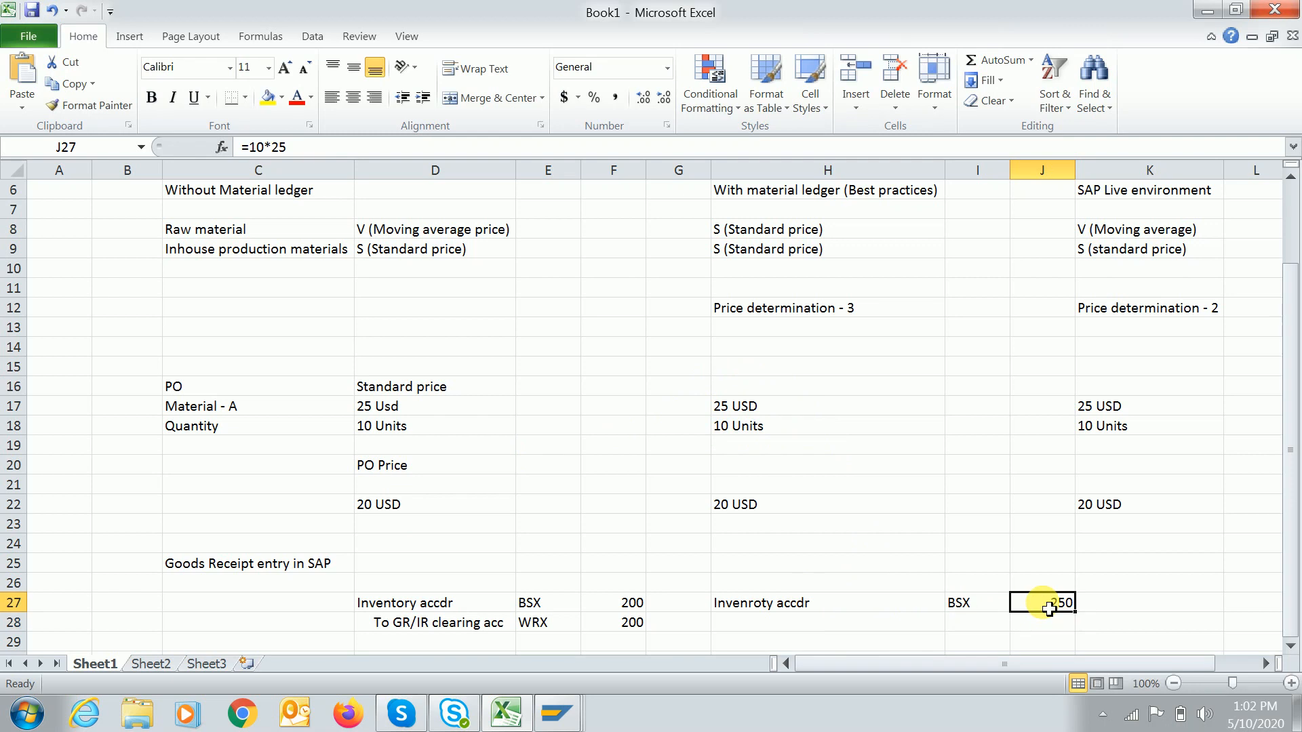
left_click(801, 627)
Leave H28 blank; enter 'TO GR/IR clearing', WRX and =20*10 (200) in row 29.
type("to")
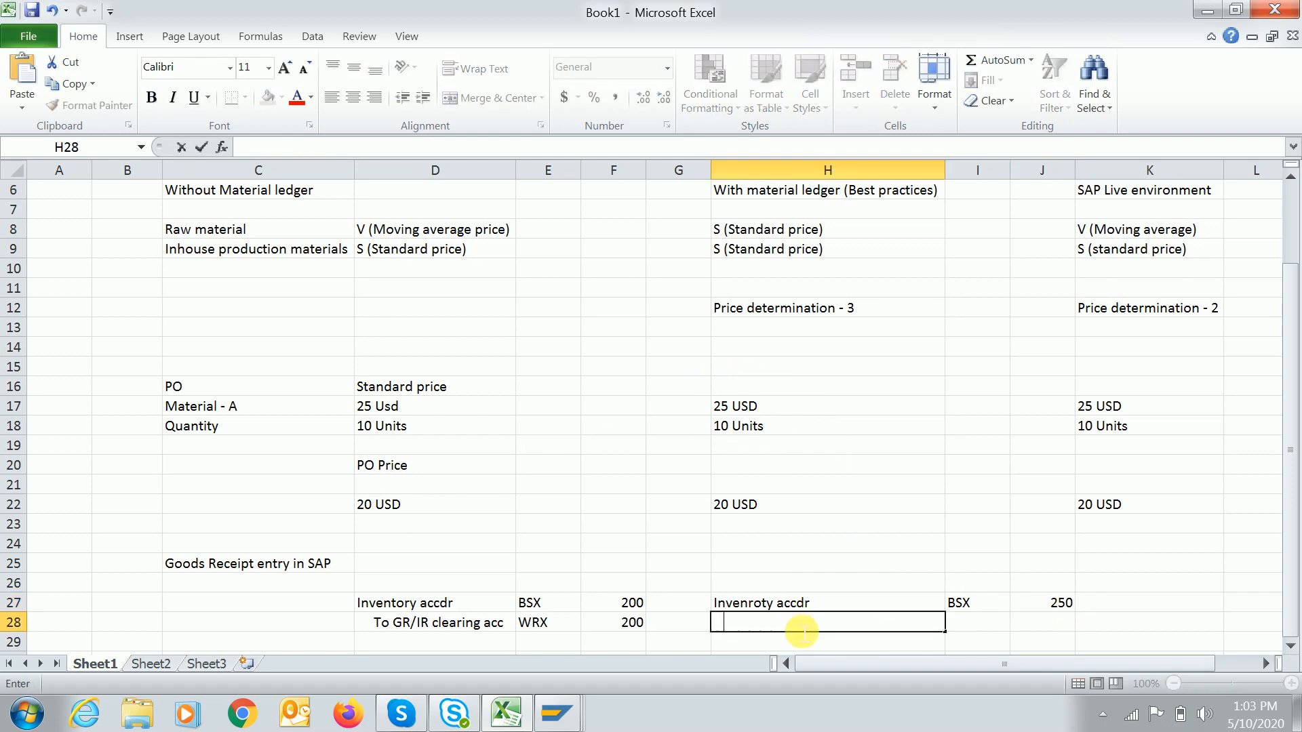
key("BackSpace")
key("BackSpace")
key("BackSpace")
key("BackSpace")
key("BackSpace")
key("Return")
type("T")
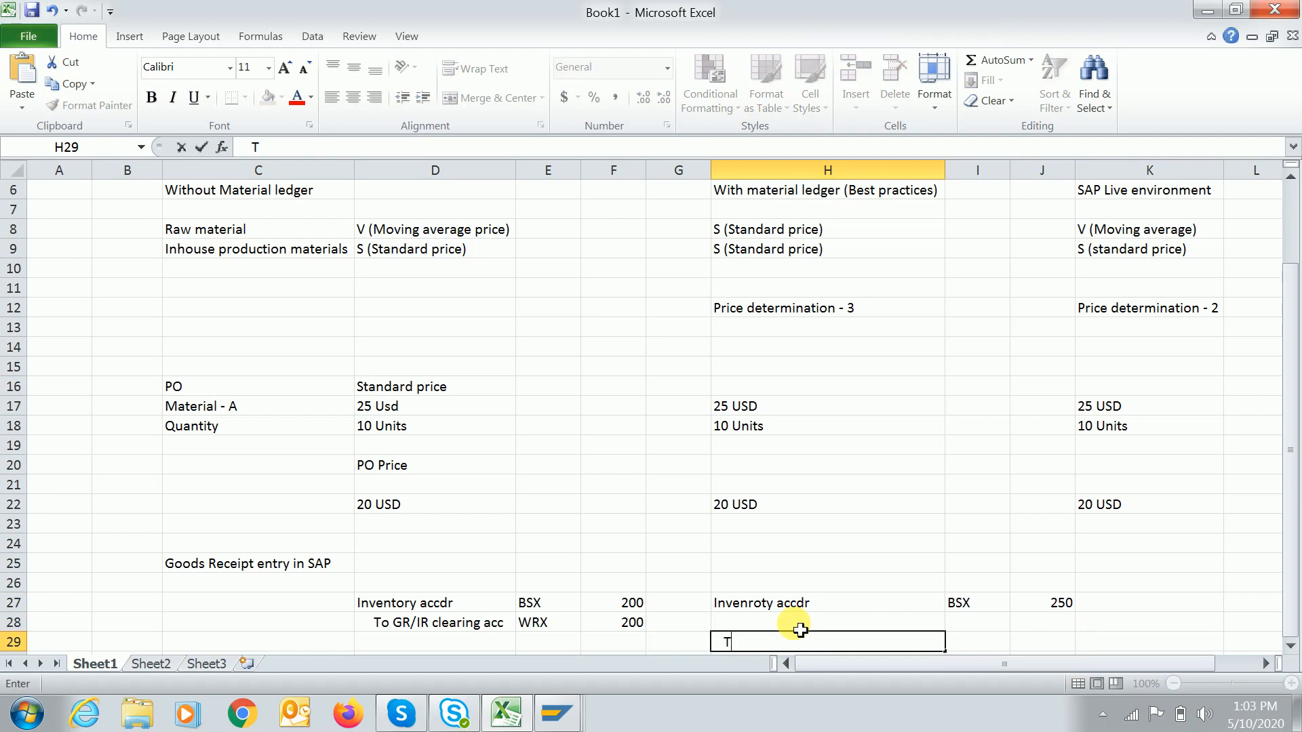
type("O   GR/IR clearing")
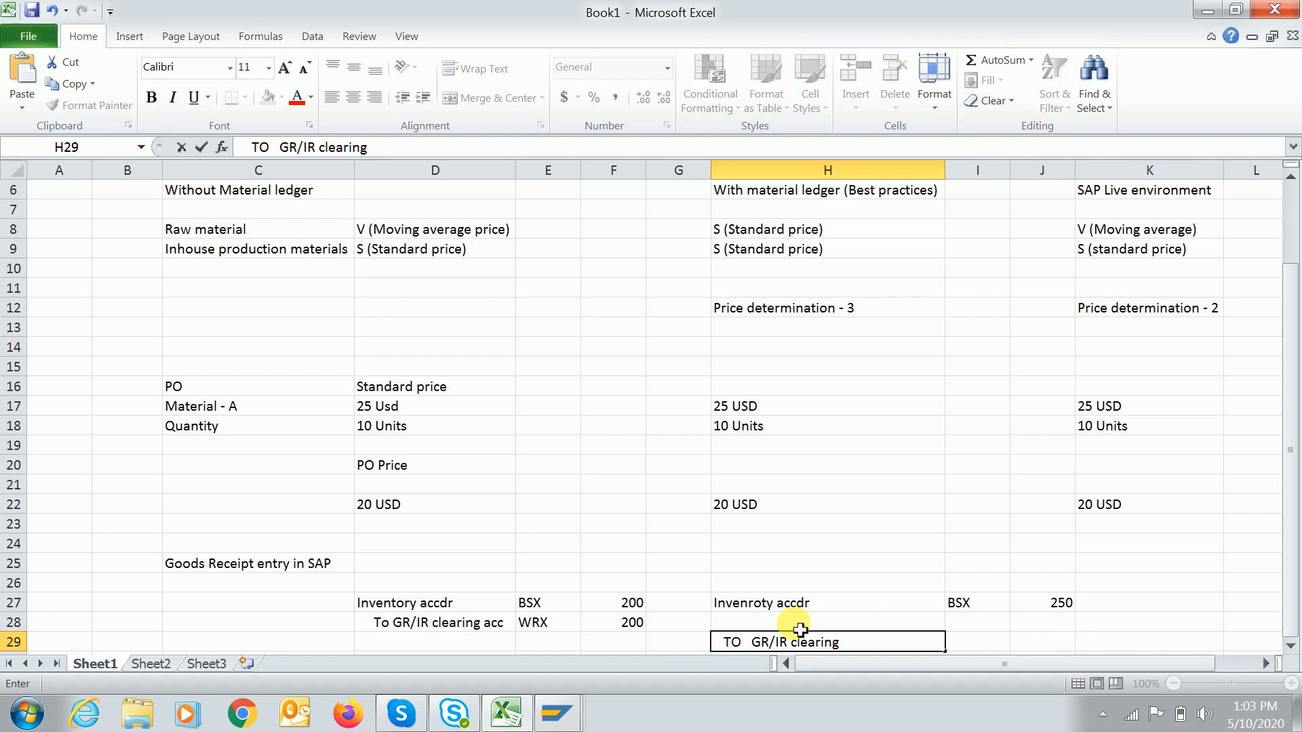
key("Tab")
type("WRX")
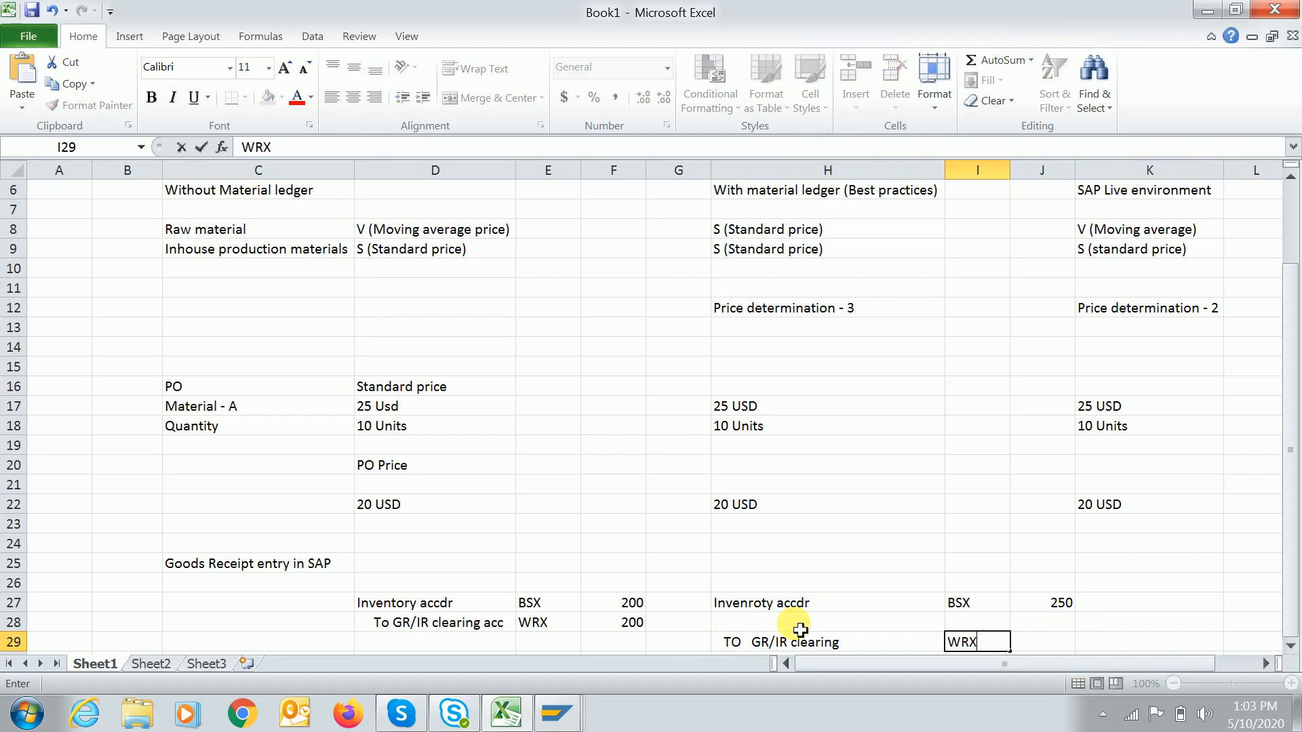
key("Tab")
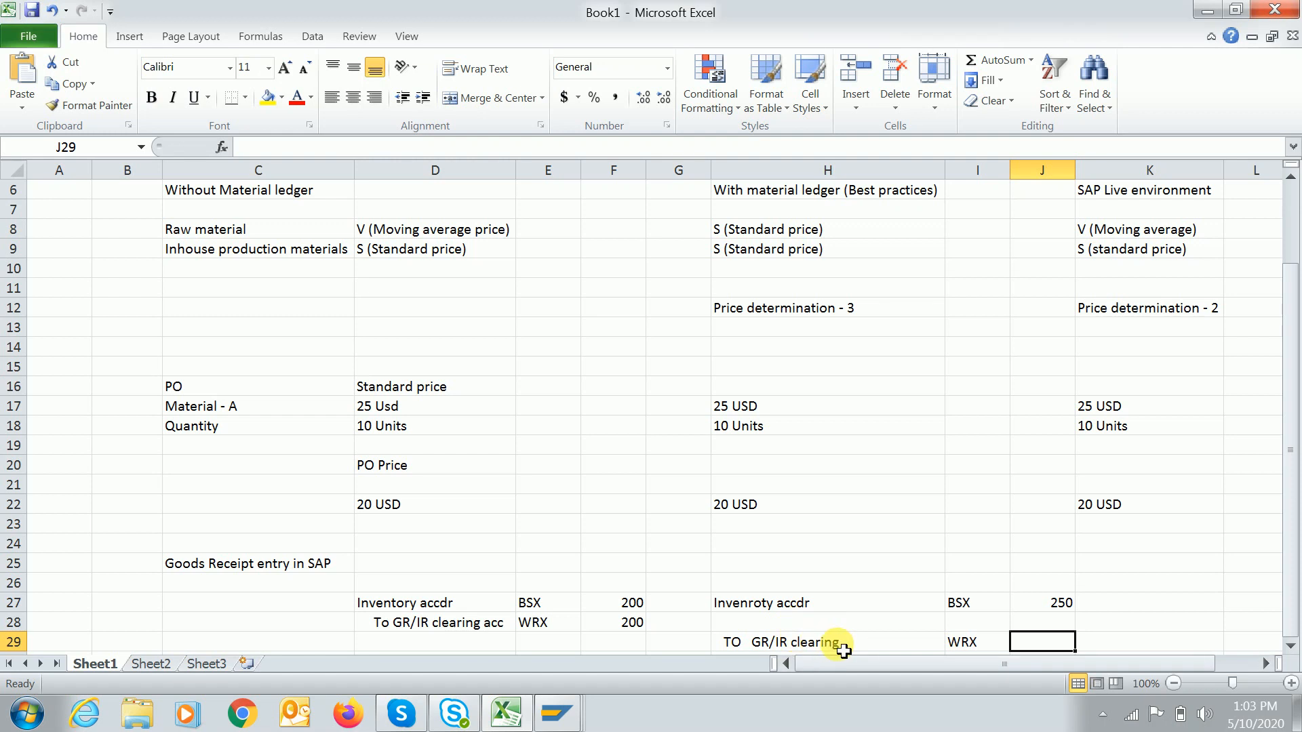
type("=")
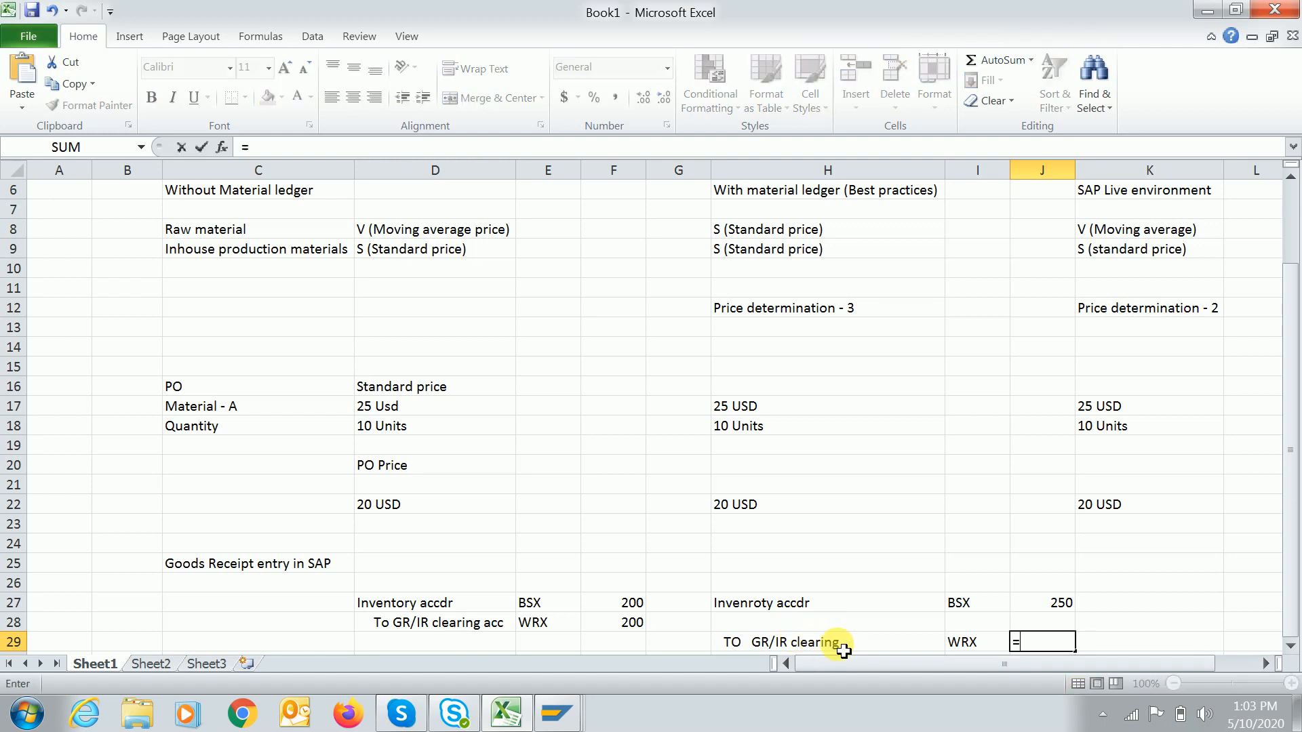
type("20*10")
key("Return")
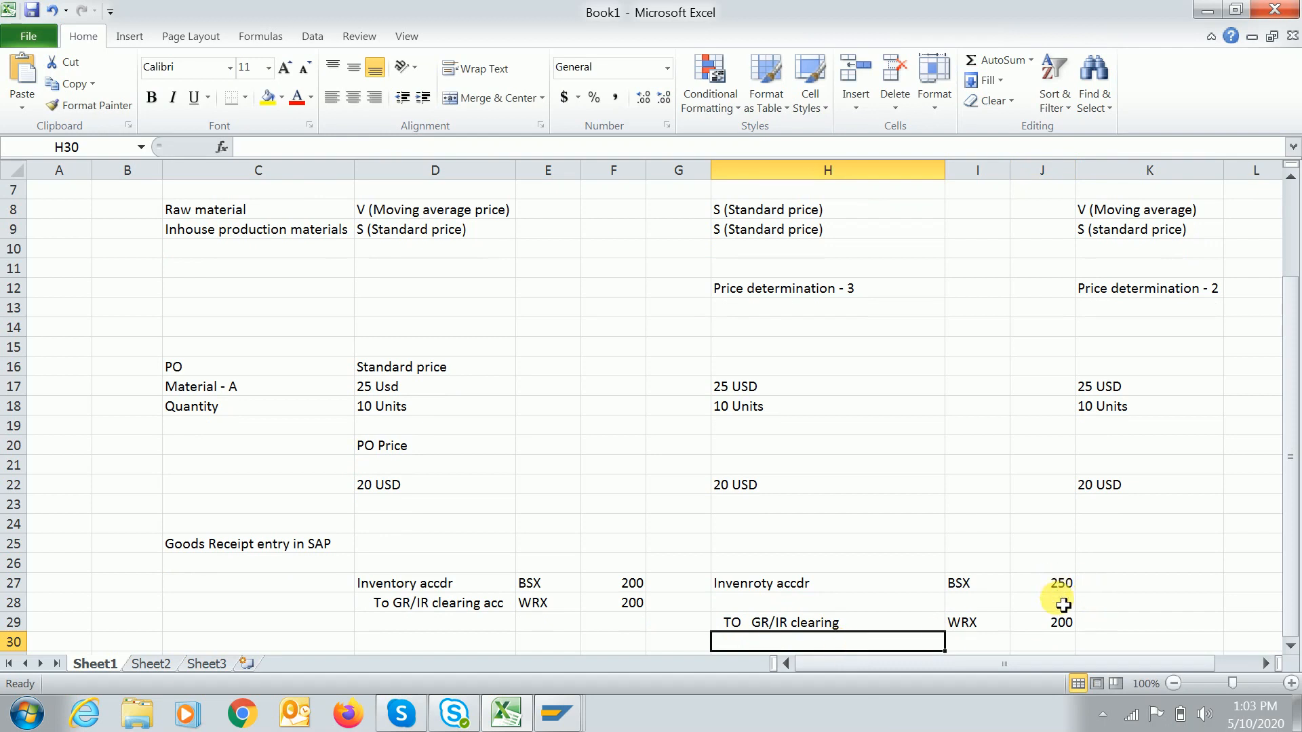
left_click(1058, 585)
left_click(1059, 624)
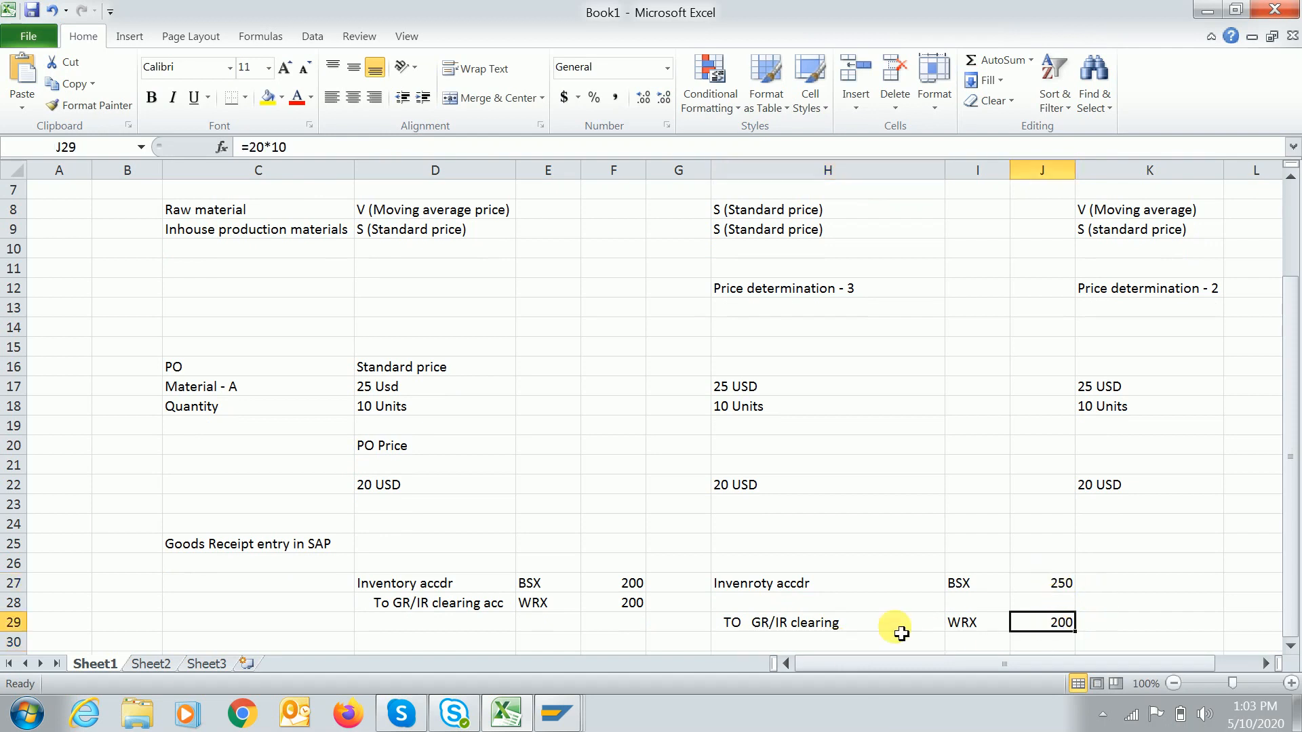
left_click(760, 604)
Enter Purchase price variance, PRD and 50 CR across H28:J28.
type("Pur")
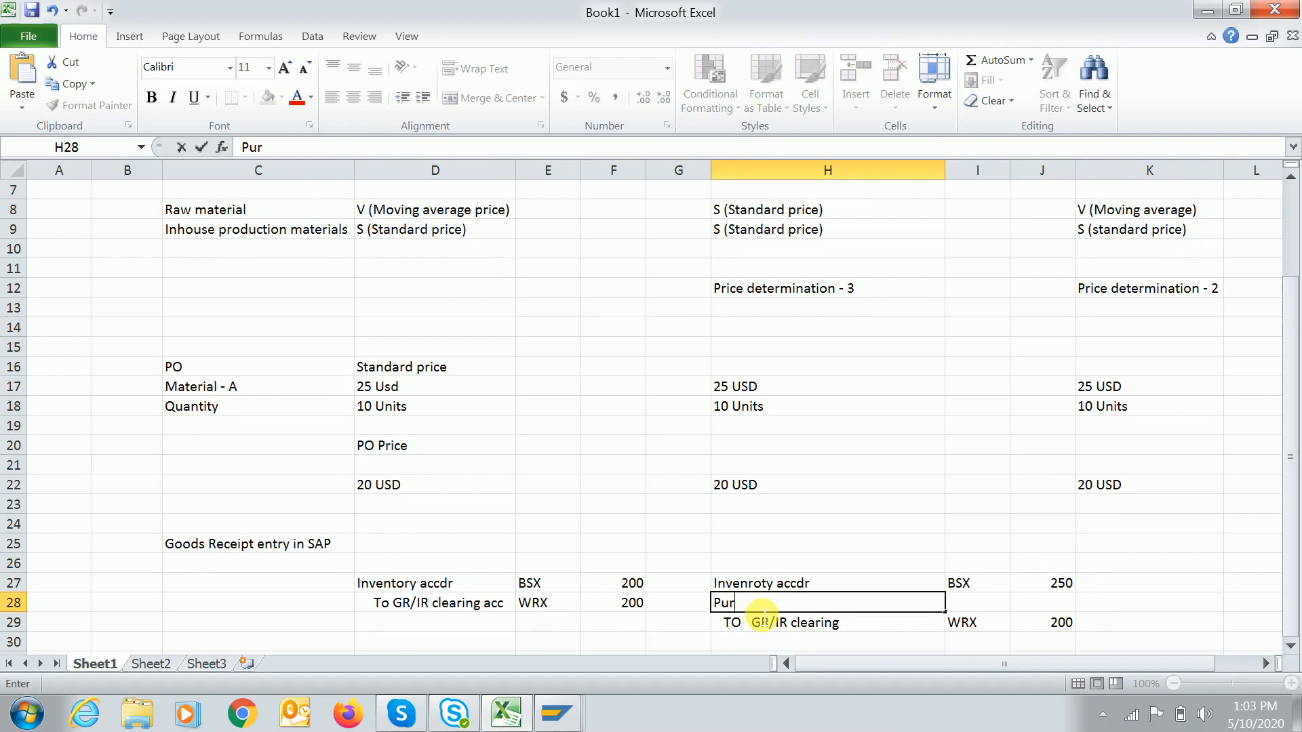
type("chase price variance")
key("Tab")
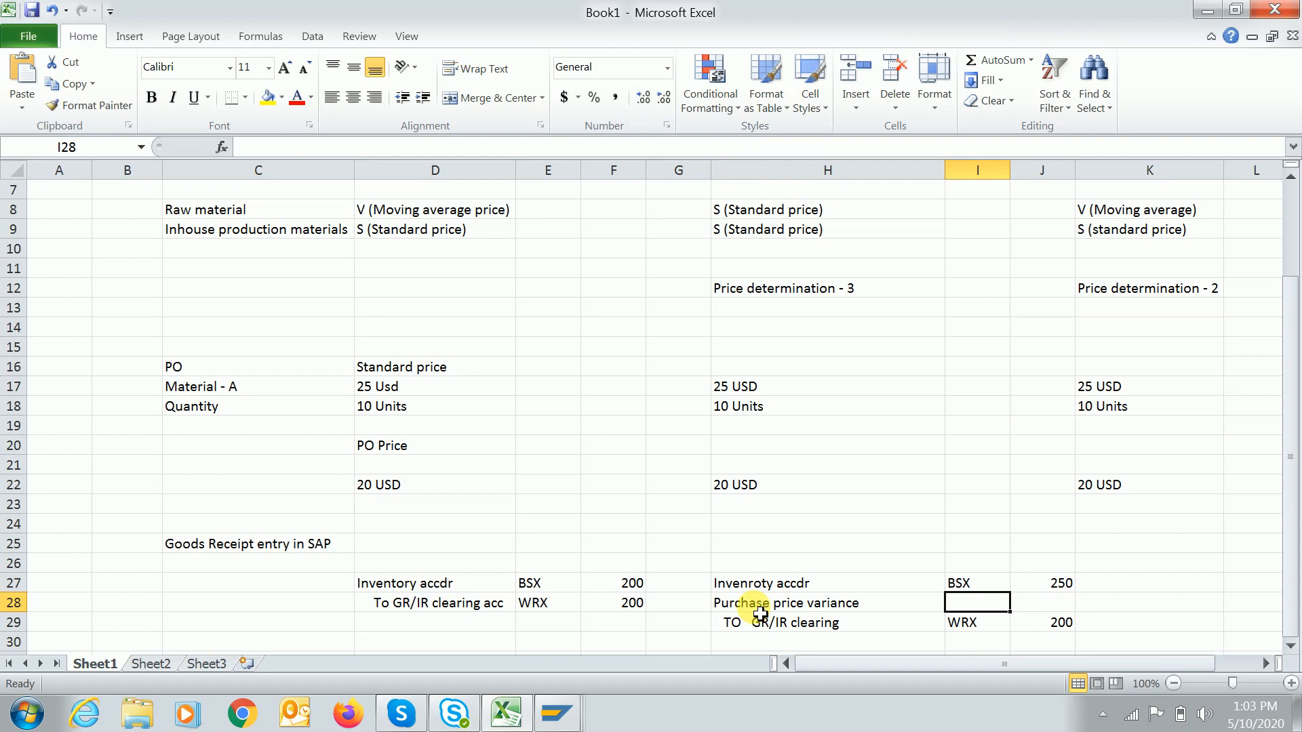
type("PRD")
key("Tab")
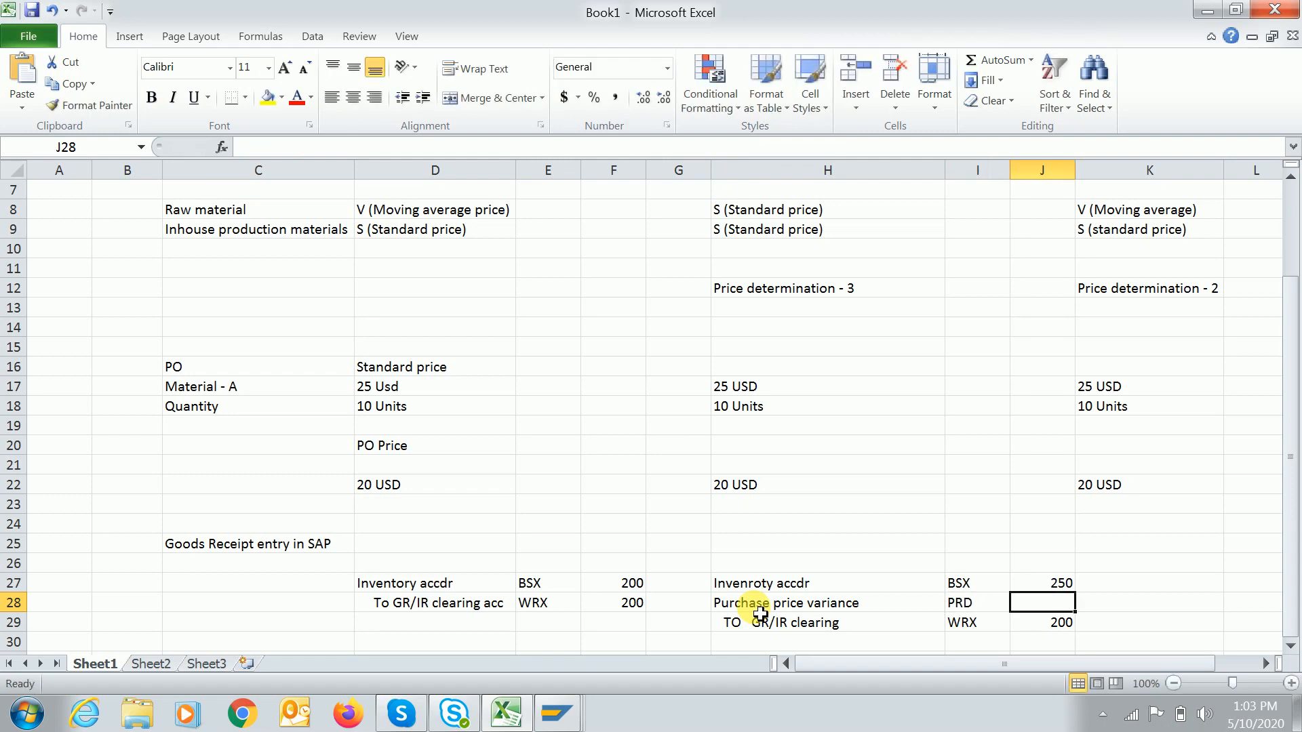
type("5")
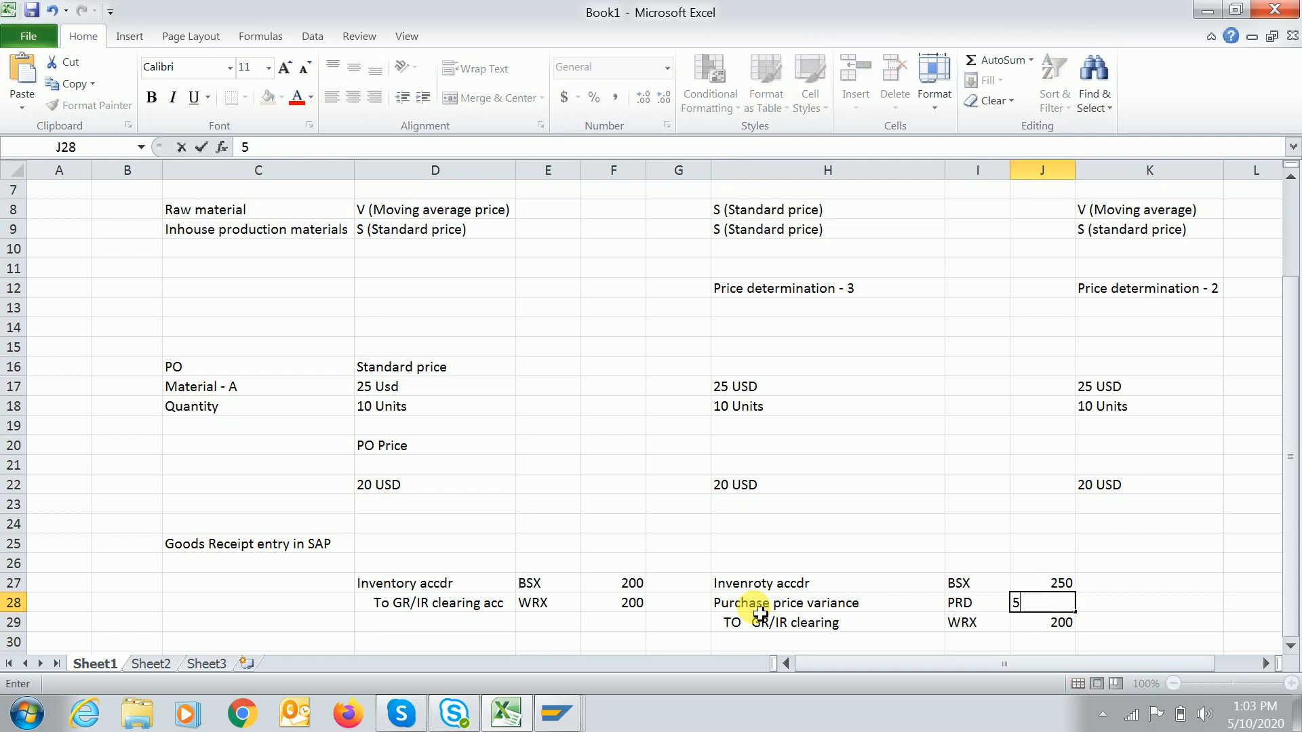
type("0 CR")
key("Tab")
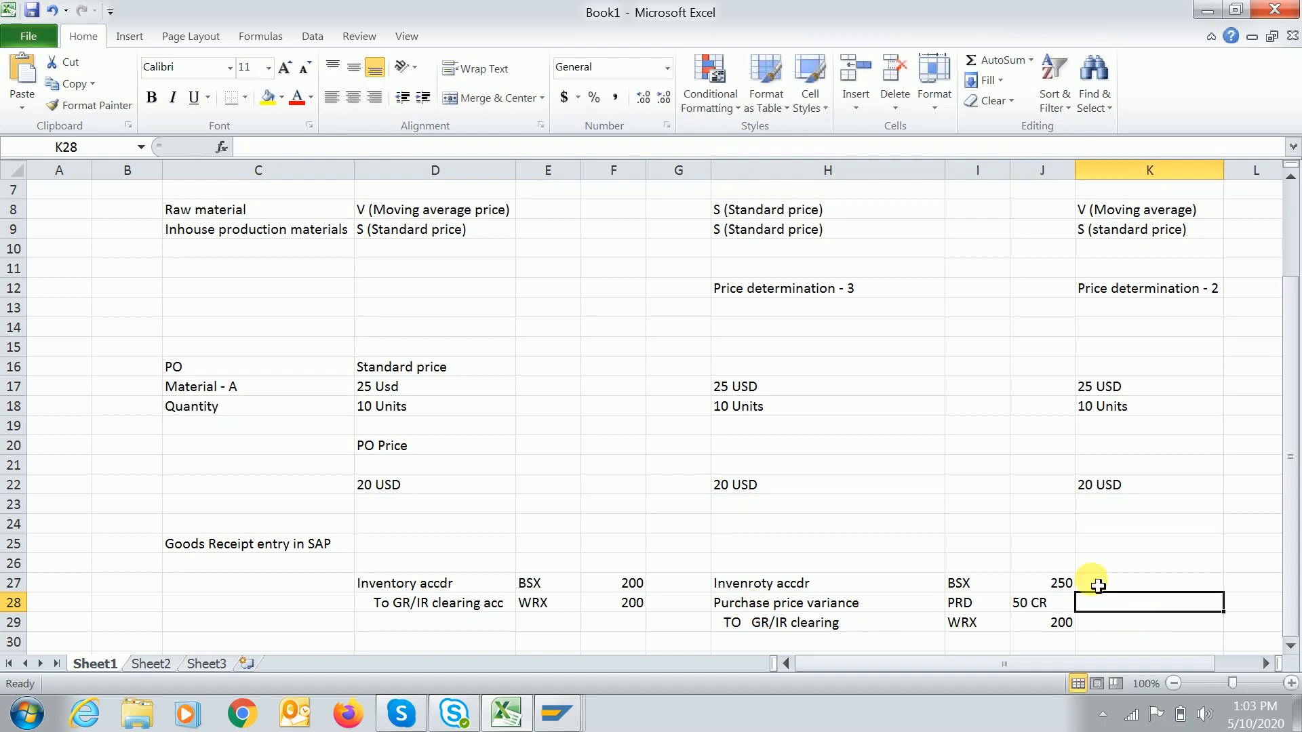
Reword H28 to 'To Purchase price variance' and change J28 to a plain 50.
left_click(731, 603)
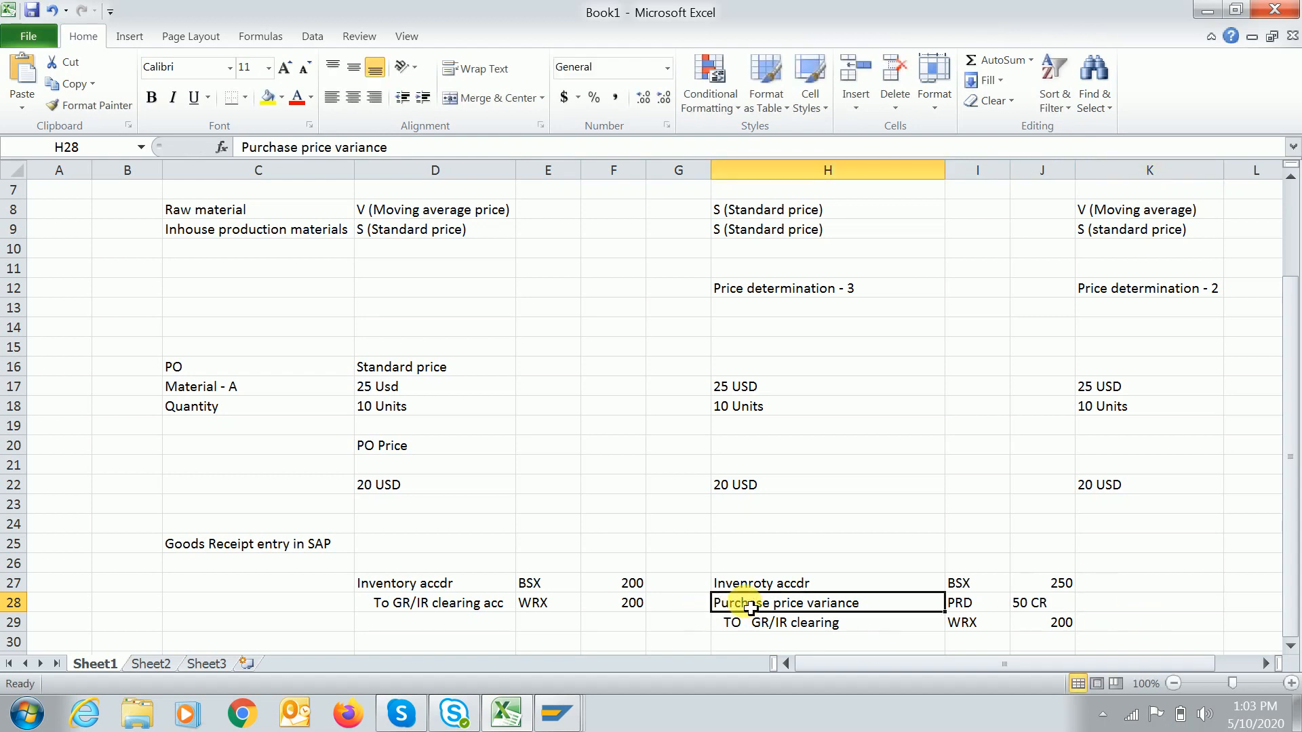
left_click(243, 147)
type("to")
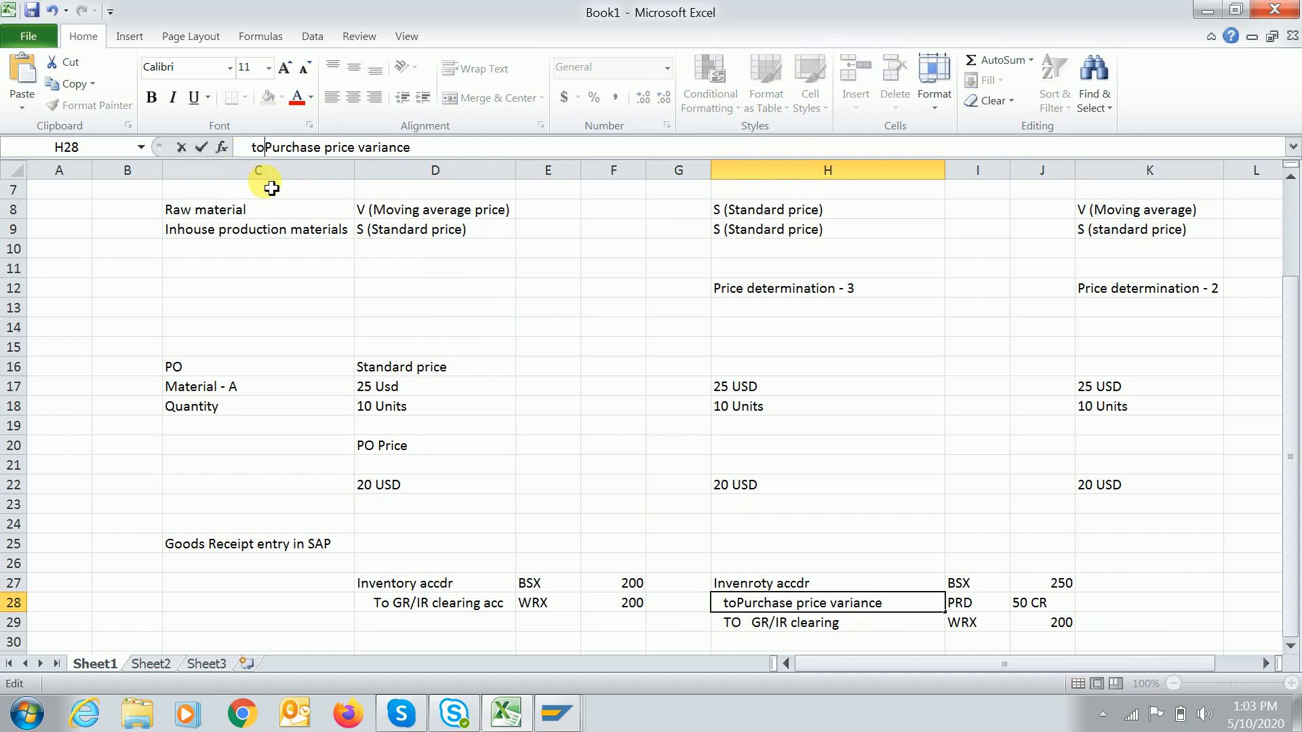
key("BackSpace")
key("BackSpace")
type("To")
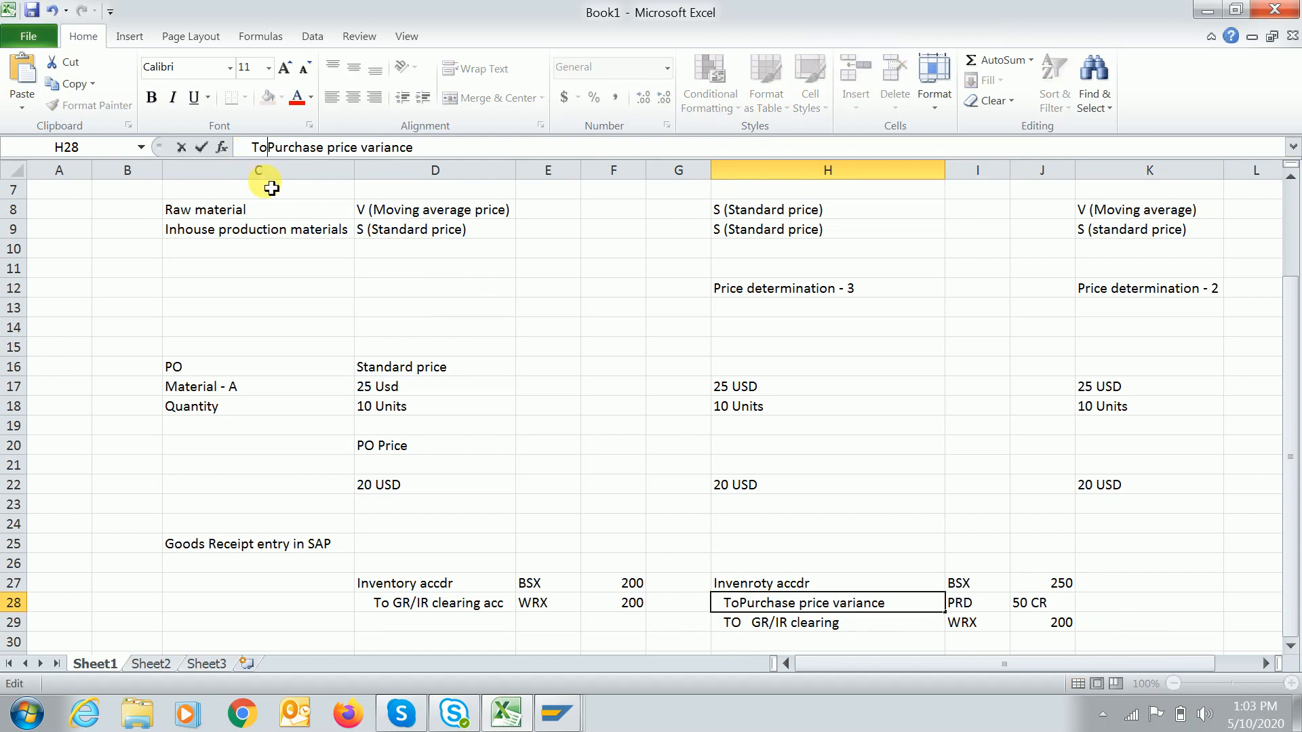
key("Return")
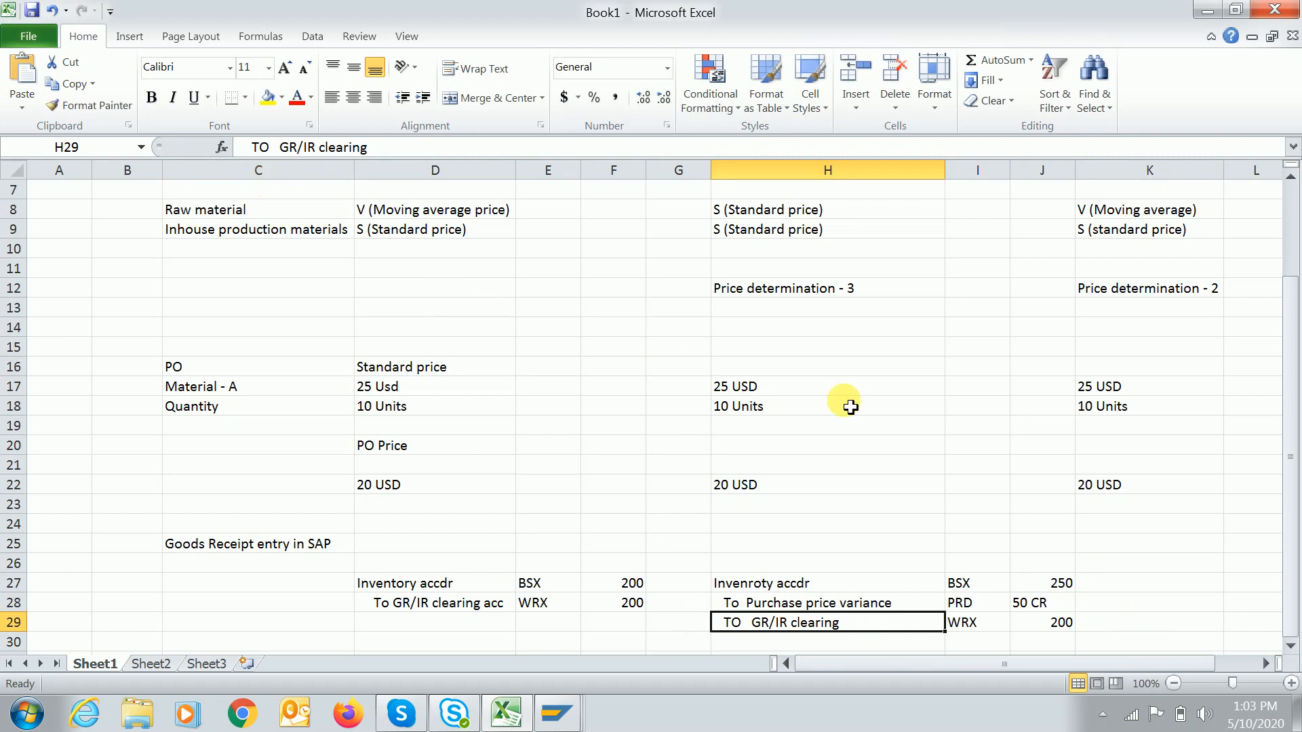
left_click(1034, 601)
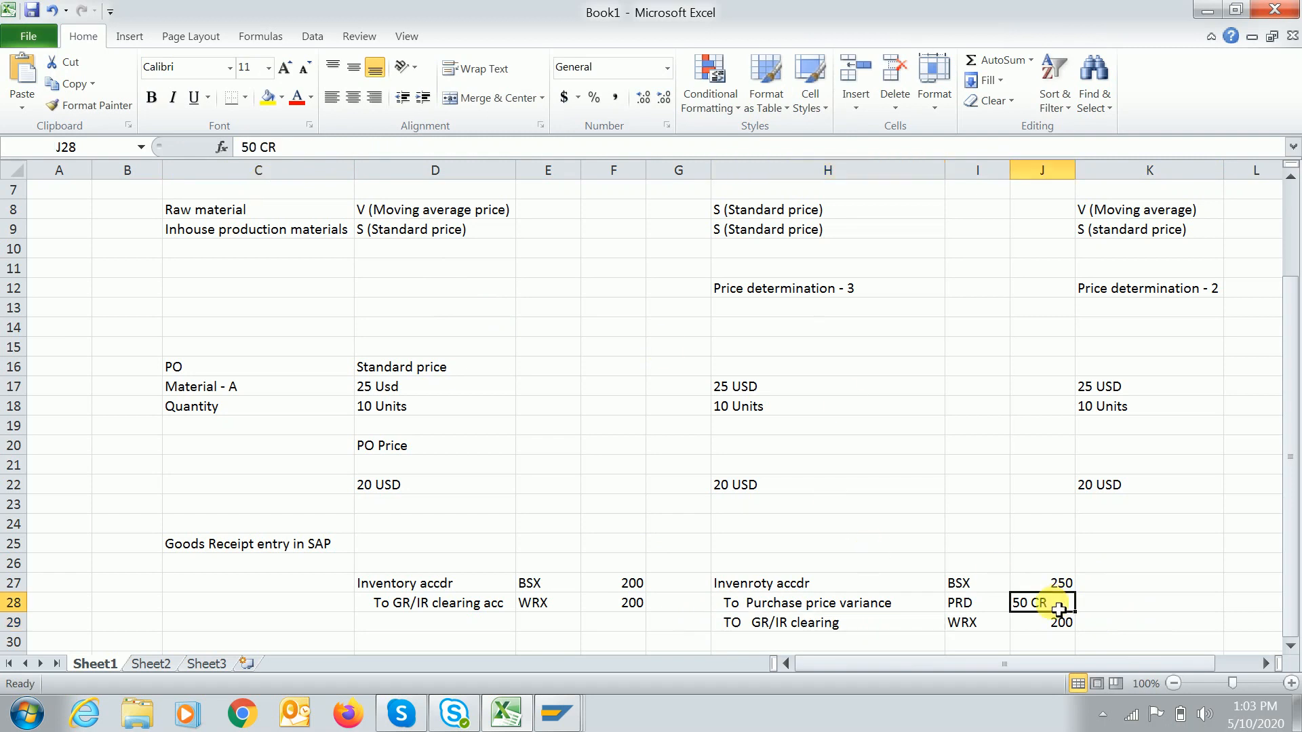
left_click(529, 150)
key("BackSpace")
key("BackSpace")
key("BackSpace")
key("Tab")
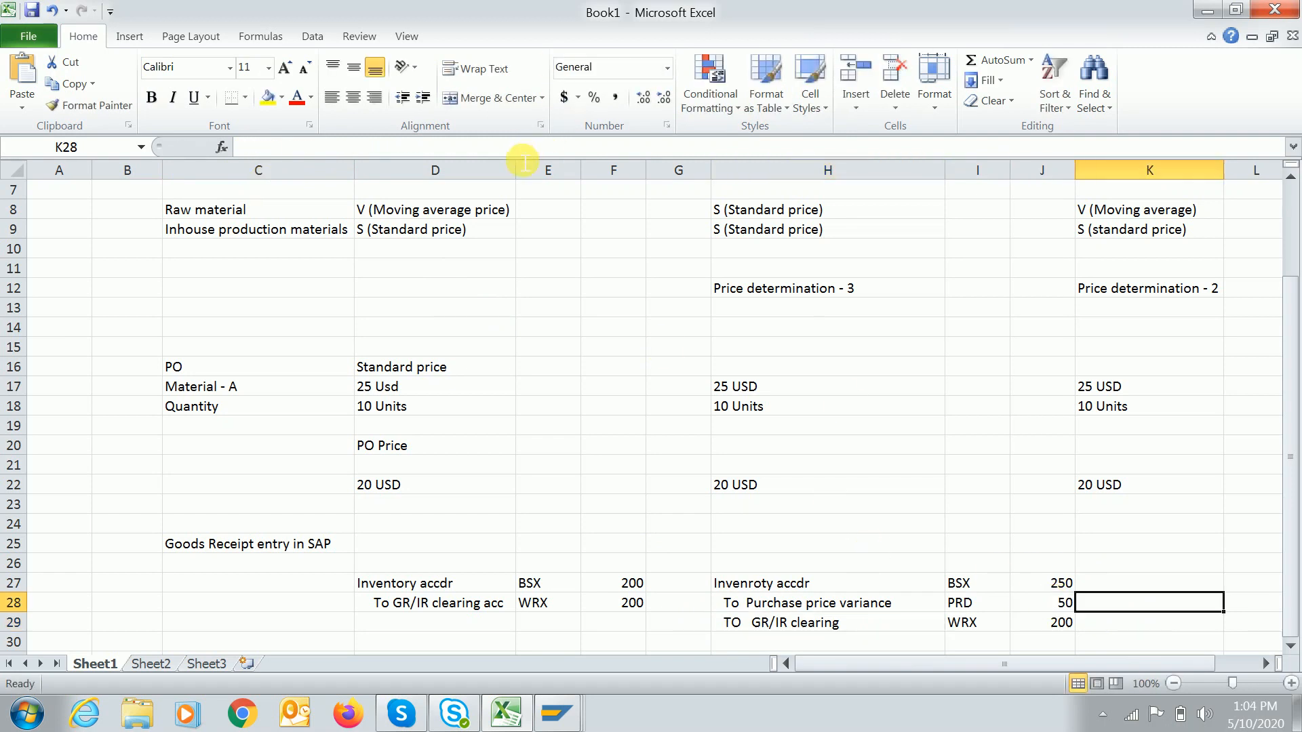
Fill the 250 amount in J27 and the 200 amount in J29 yellow.
left_click(888, 587)
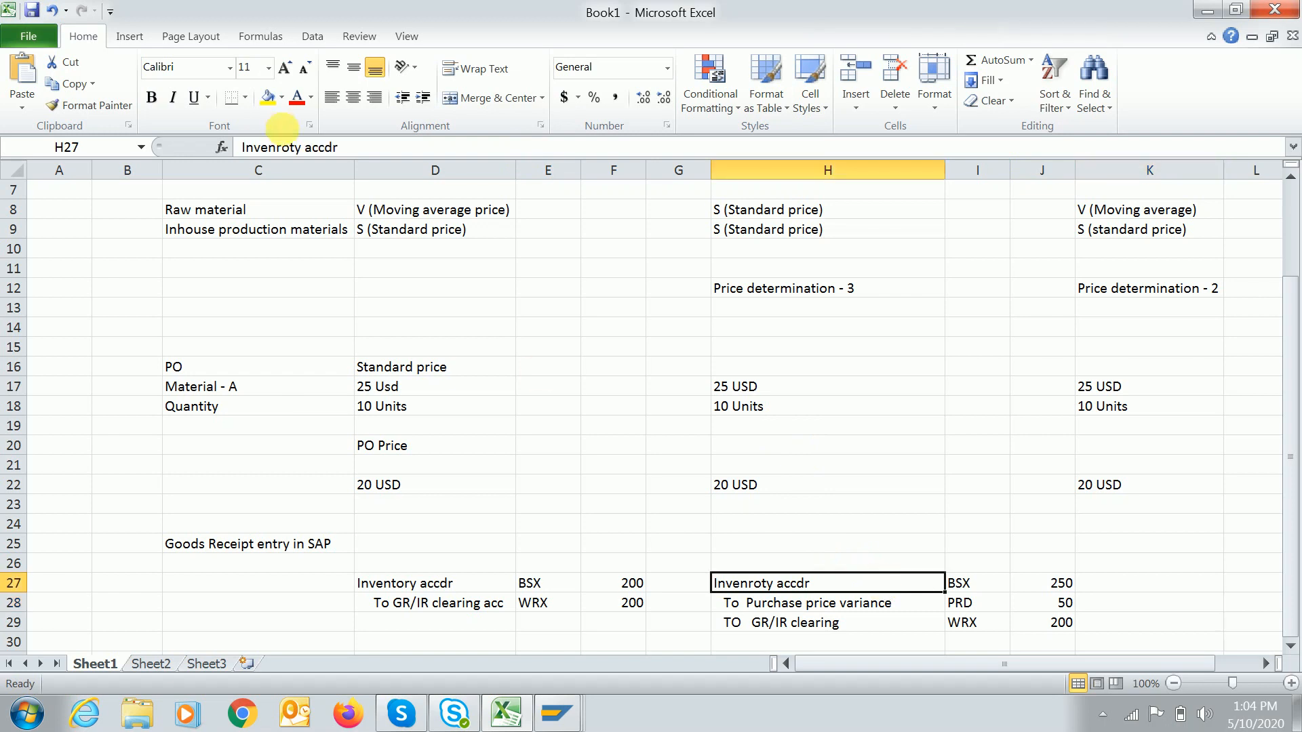
left_click(1058, 588)
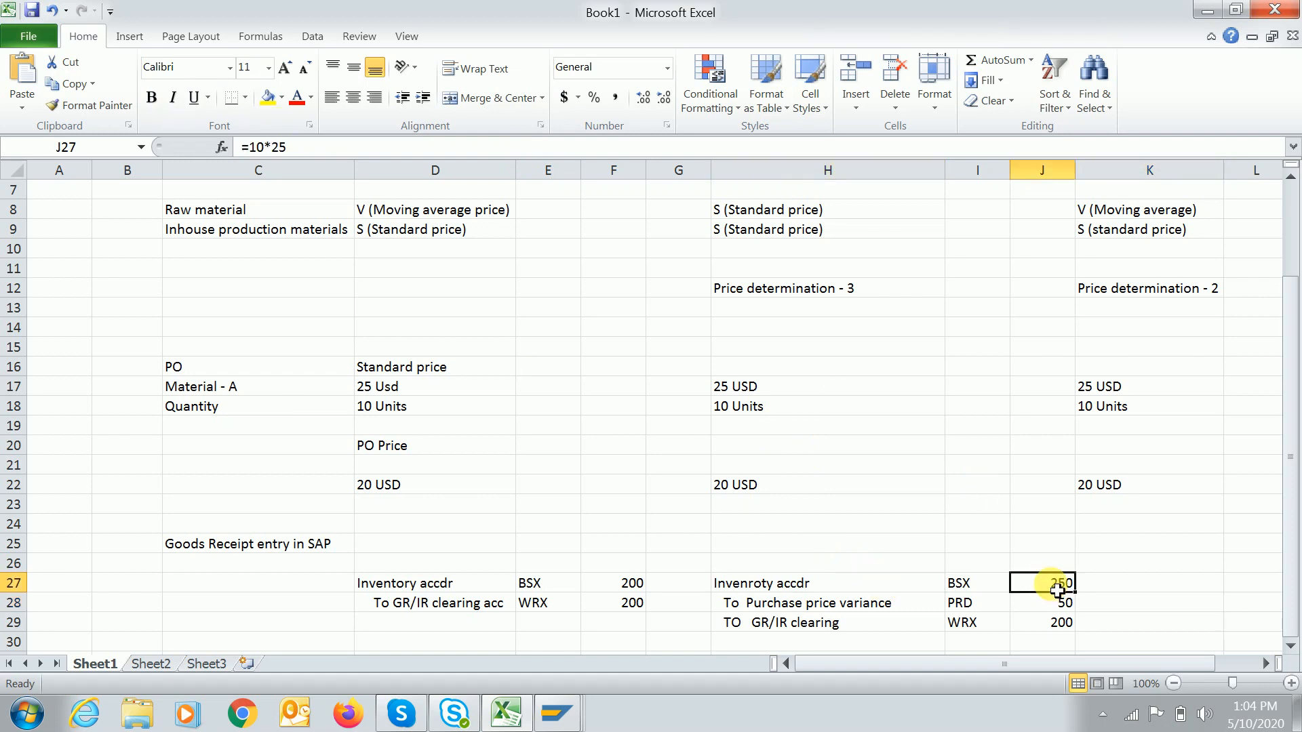
left_click(268, 97)
left_click(1032, 622)
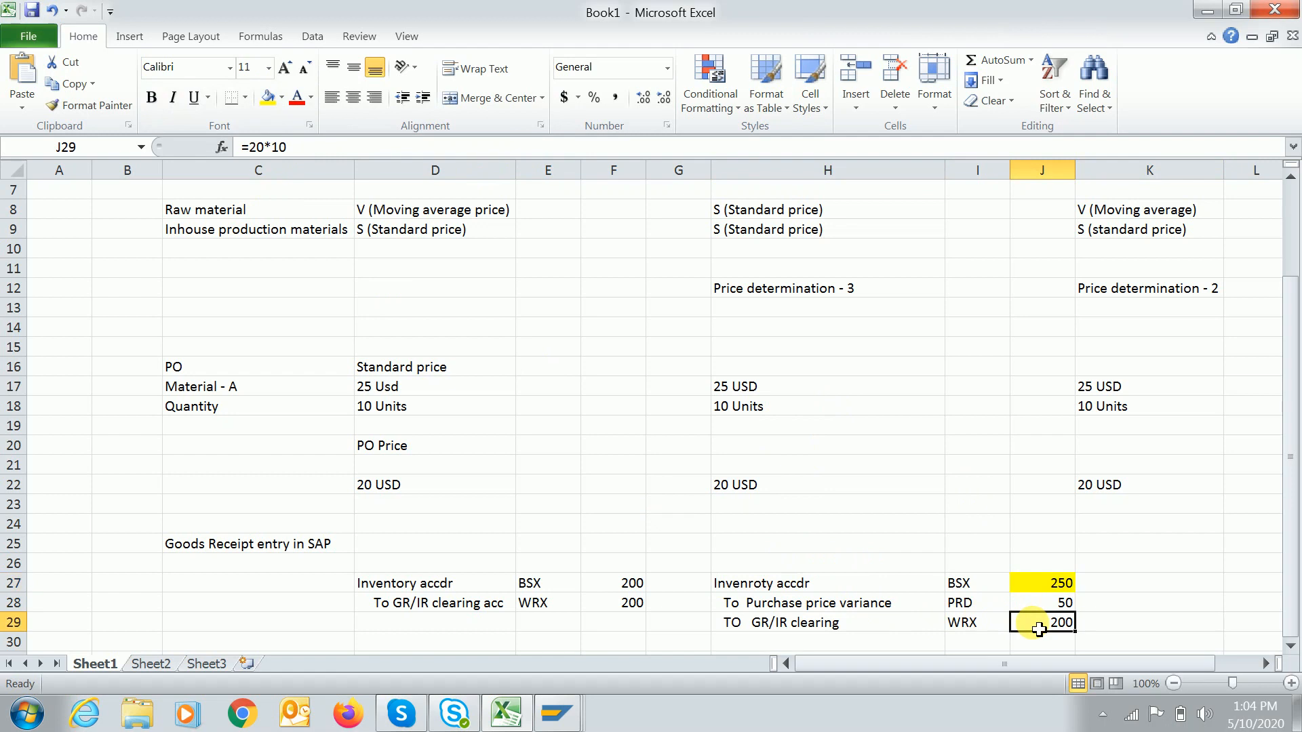
left_click(269, 97)
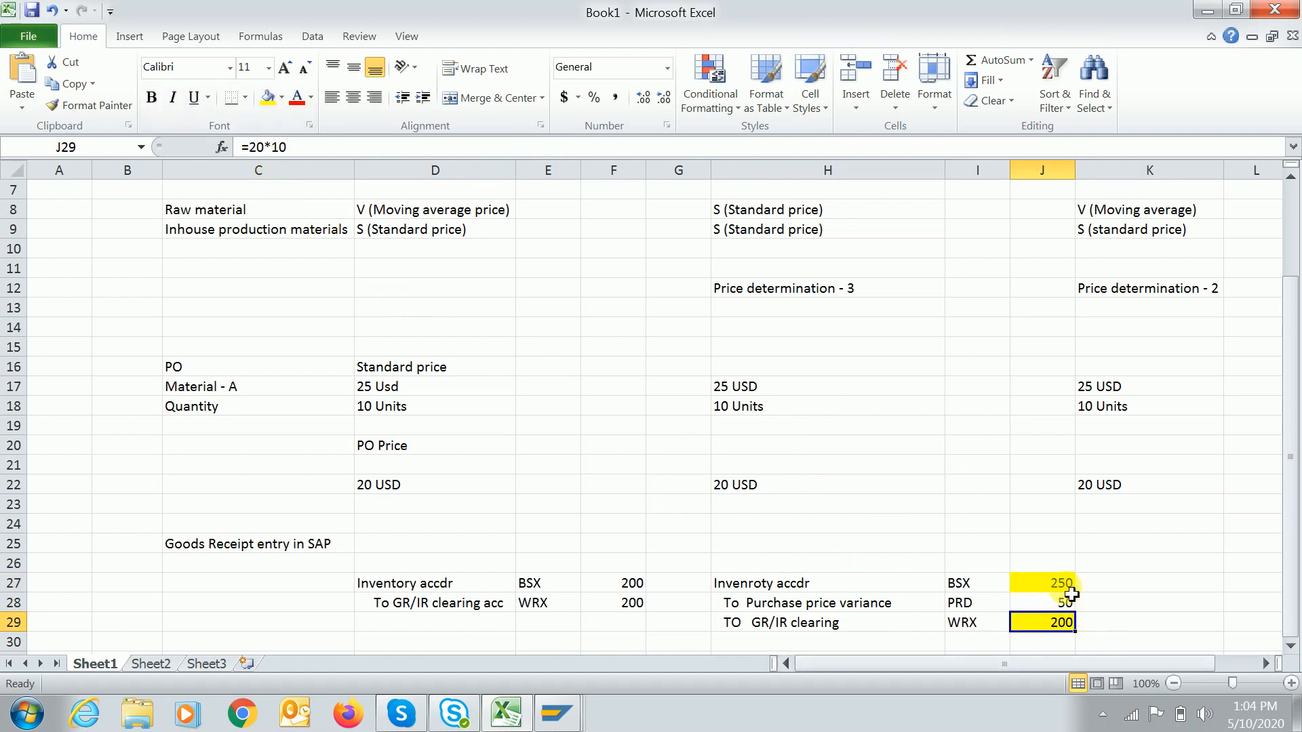
Fill the 50 variance amount in J28 light green.
left_click(902, 608)
left_click(973, 604)
left_click(1037, 609)
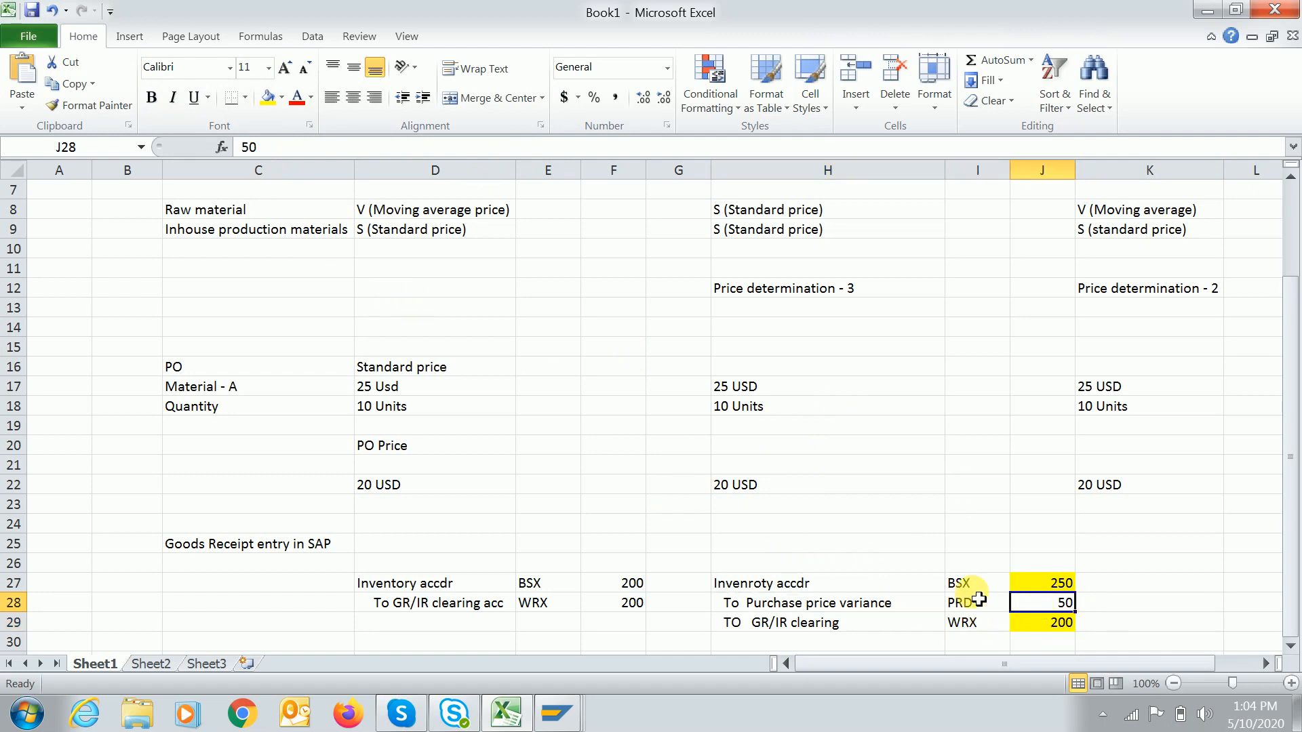
left_click(282, 98)
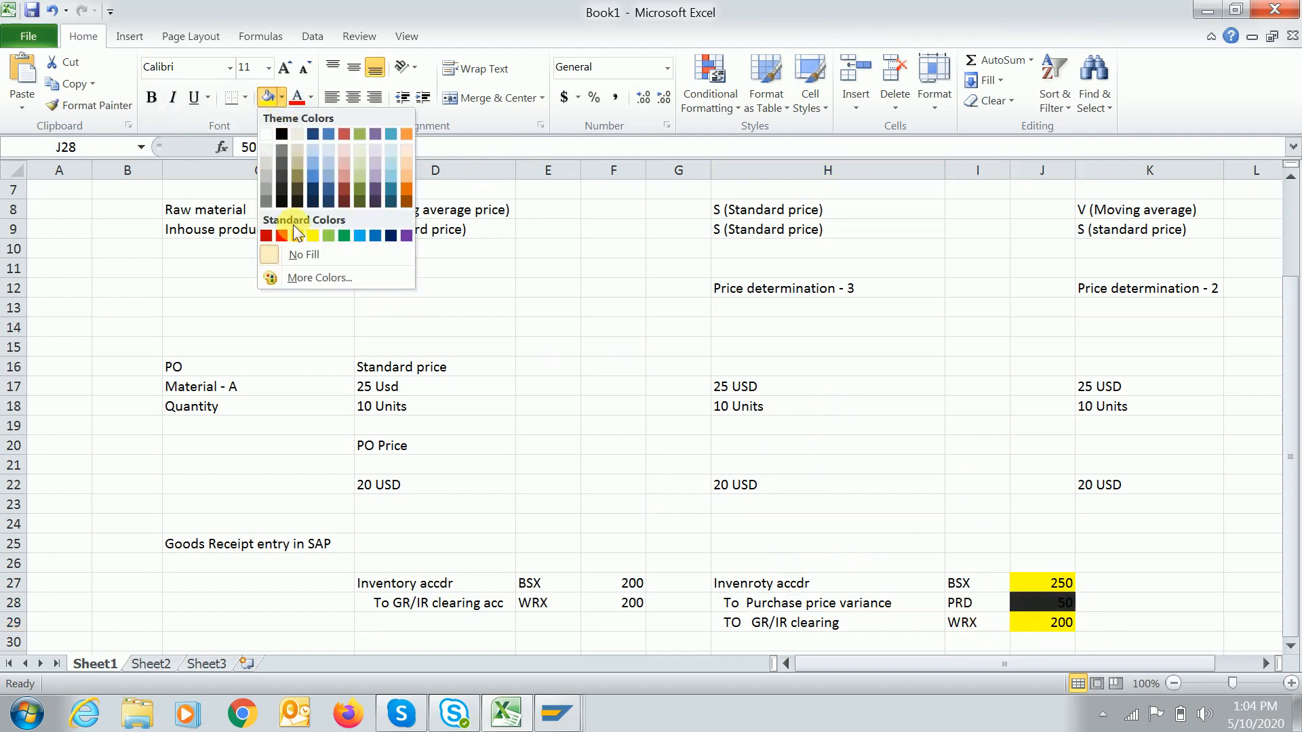
left_click(331, 235)
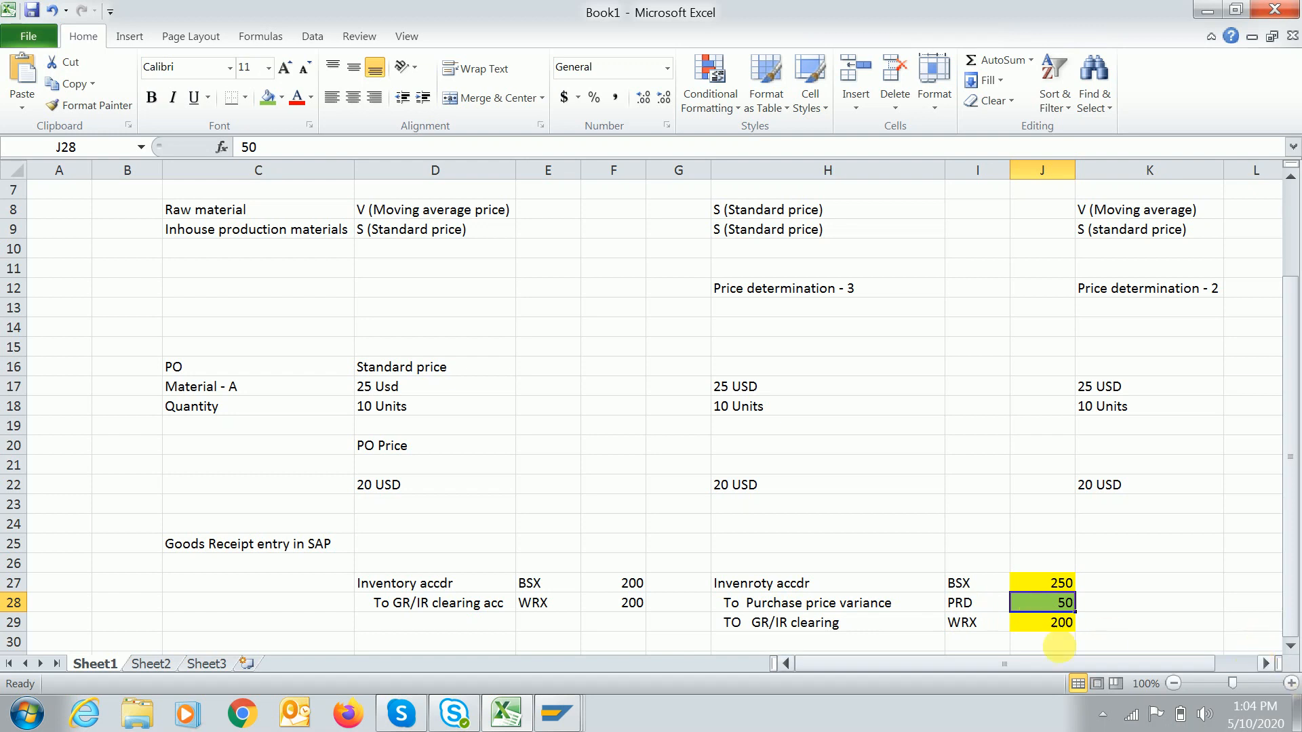
left_click(858, 582)
left_click(750, 563)
left_click_drag(780, 571, 1058, 632)
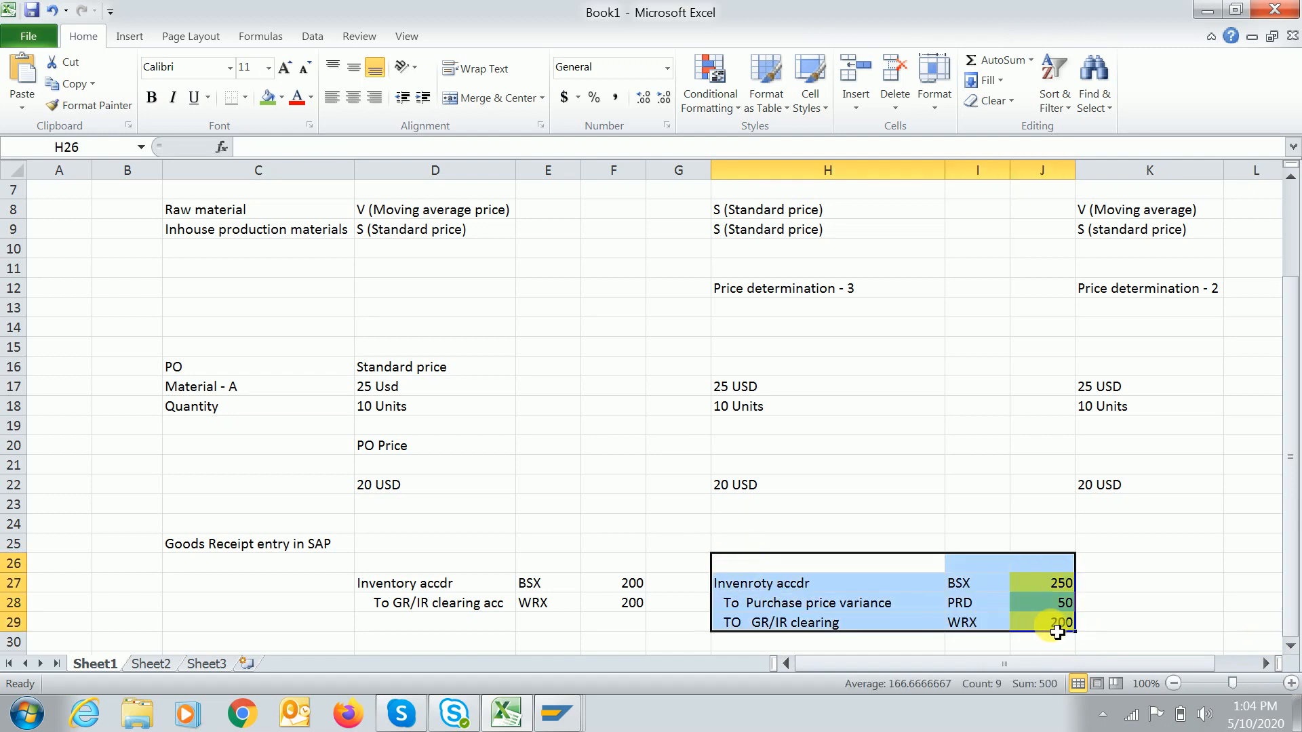
left_click(1265, 664)
left_click(1265, 664)
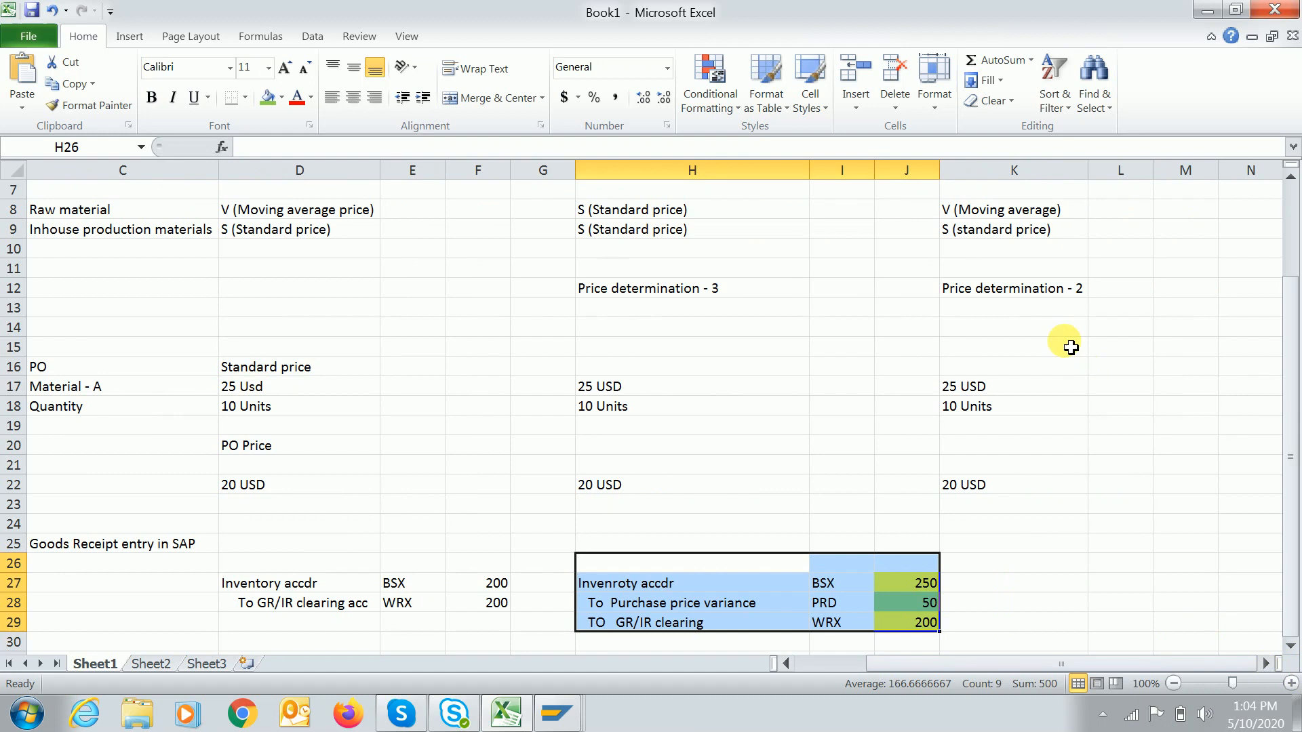
left_click(997, 216)
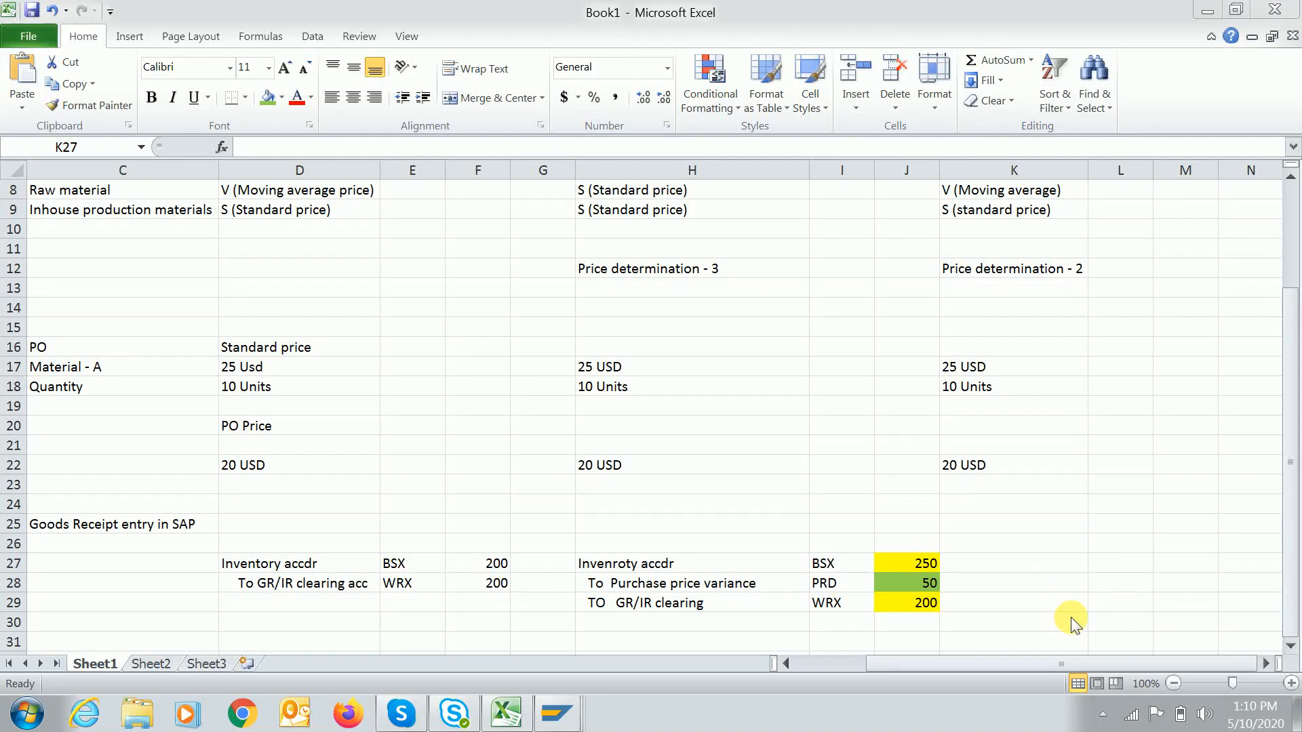
left_click(1005, 564)
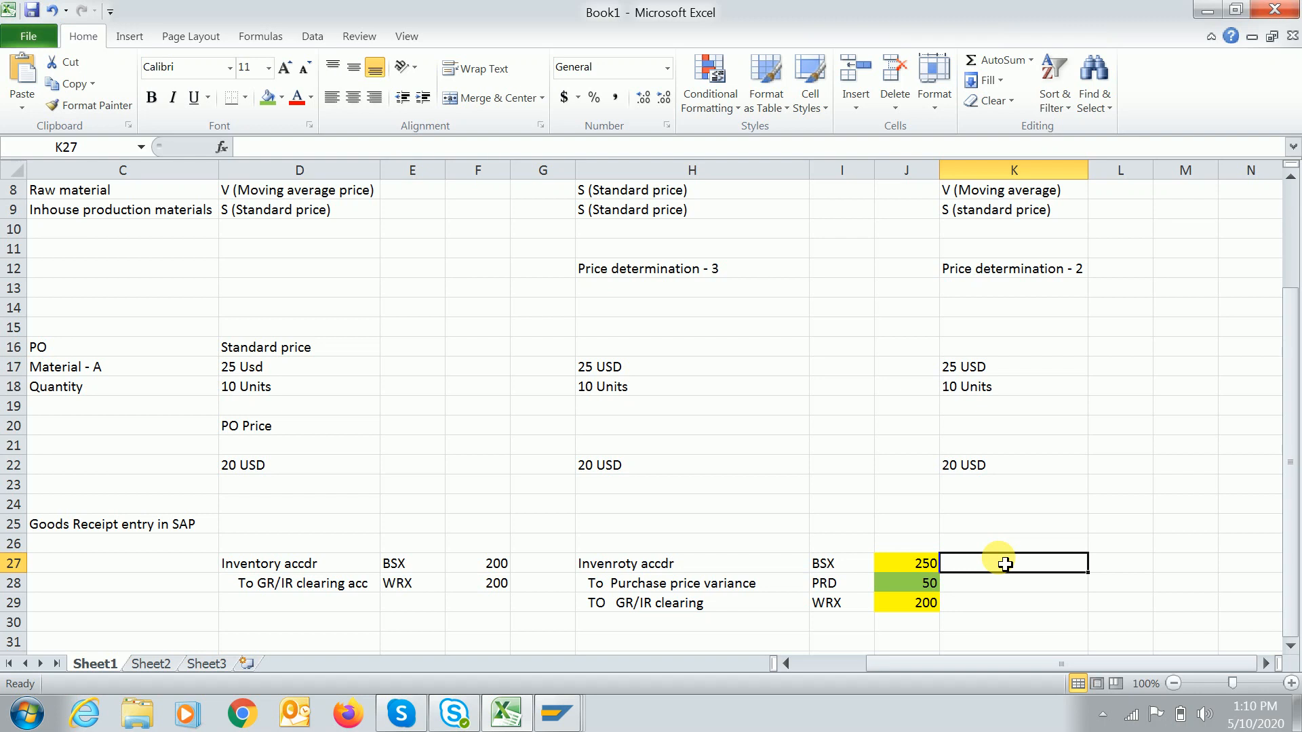
Enter the first line: Inventory acc dr, BSX and =10*25 (250).
type("Inventory acc dr")
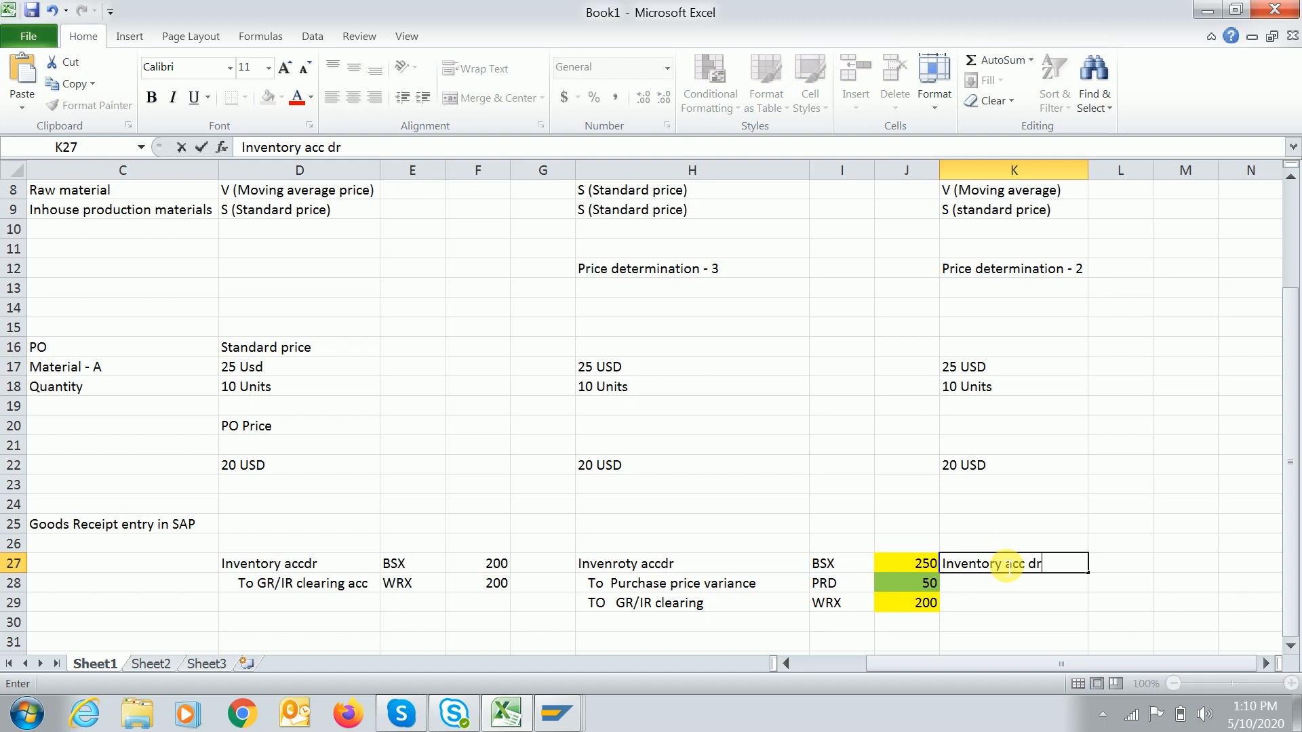
key("Tab")
type("BSX")
key("Tab")
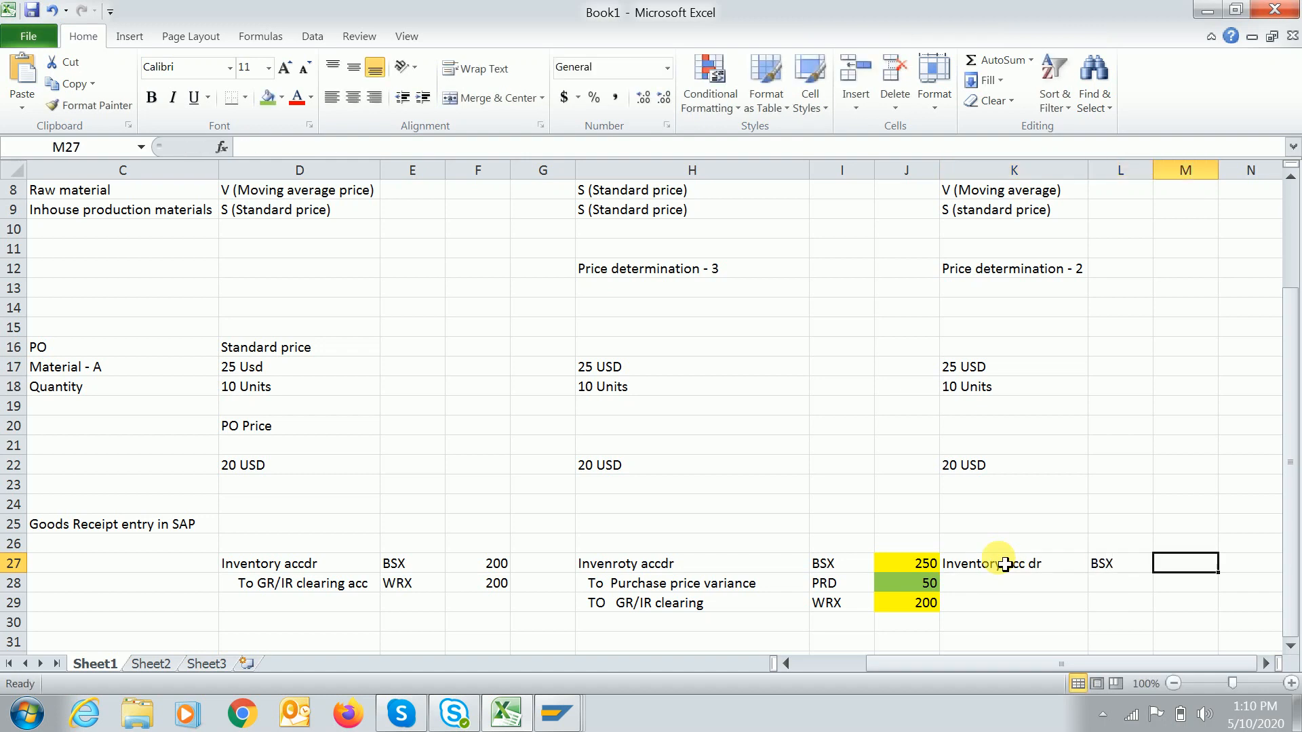
type("=10")
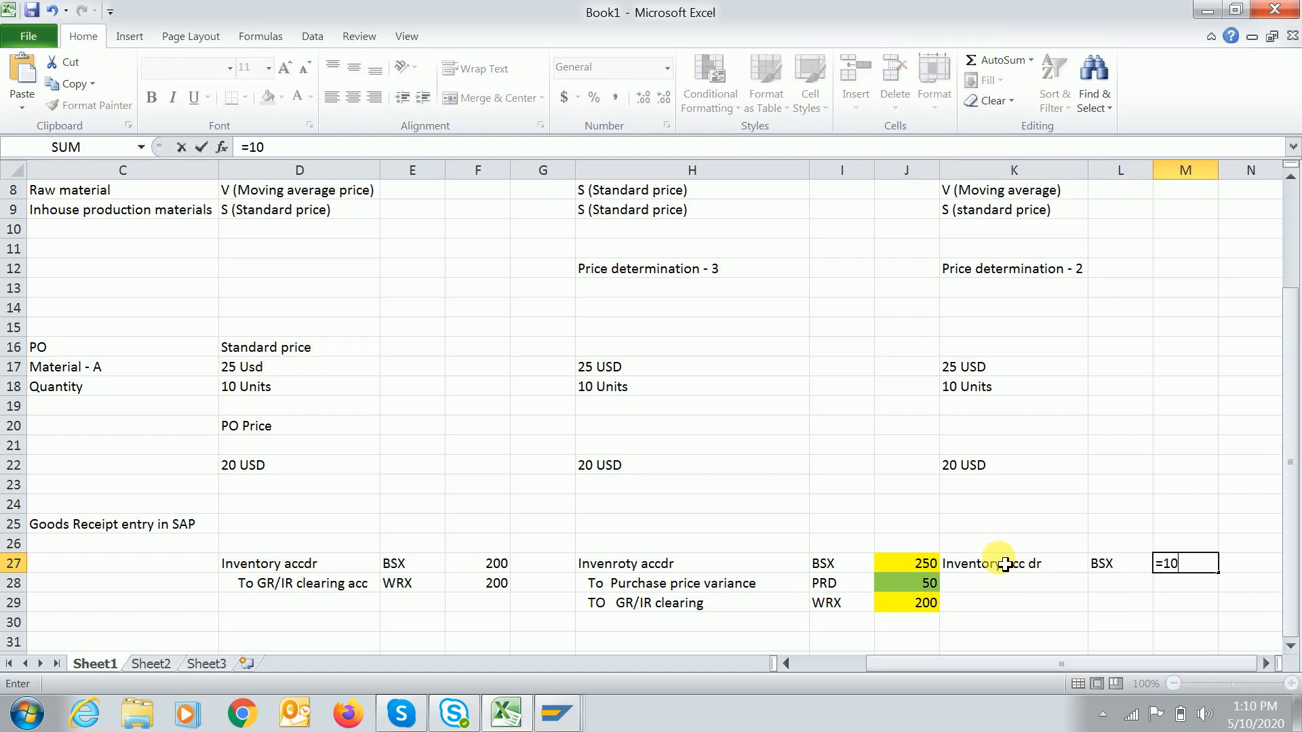
type("*25")
key("Return")
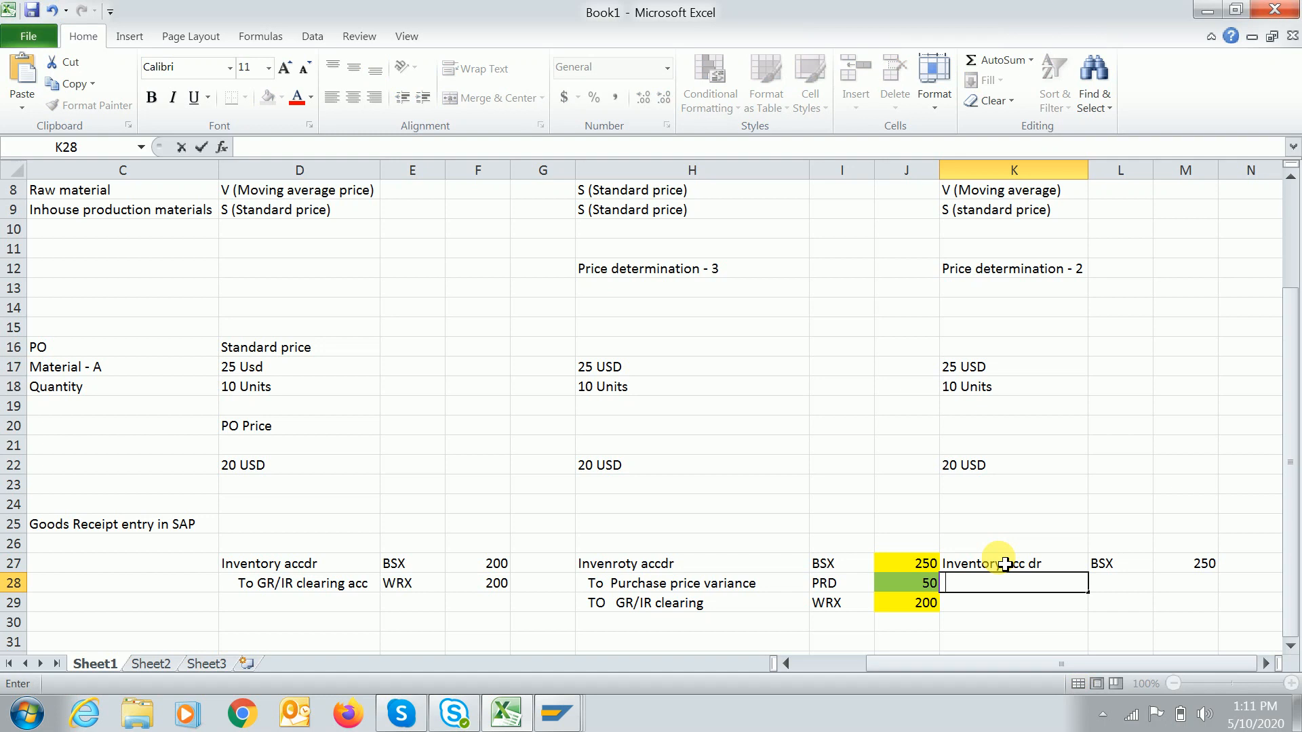
key("Return")
Add the To Gr/IR clearing line with account WRX and amount 200.
type("T")
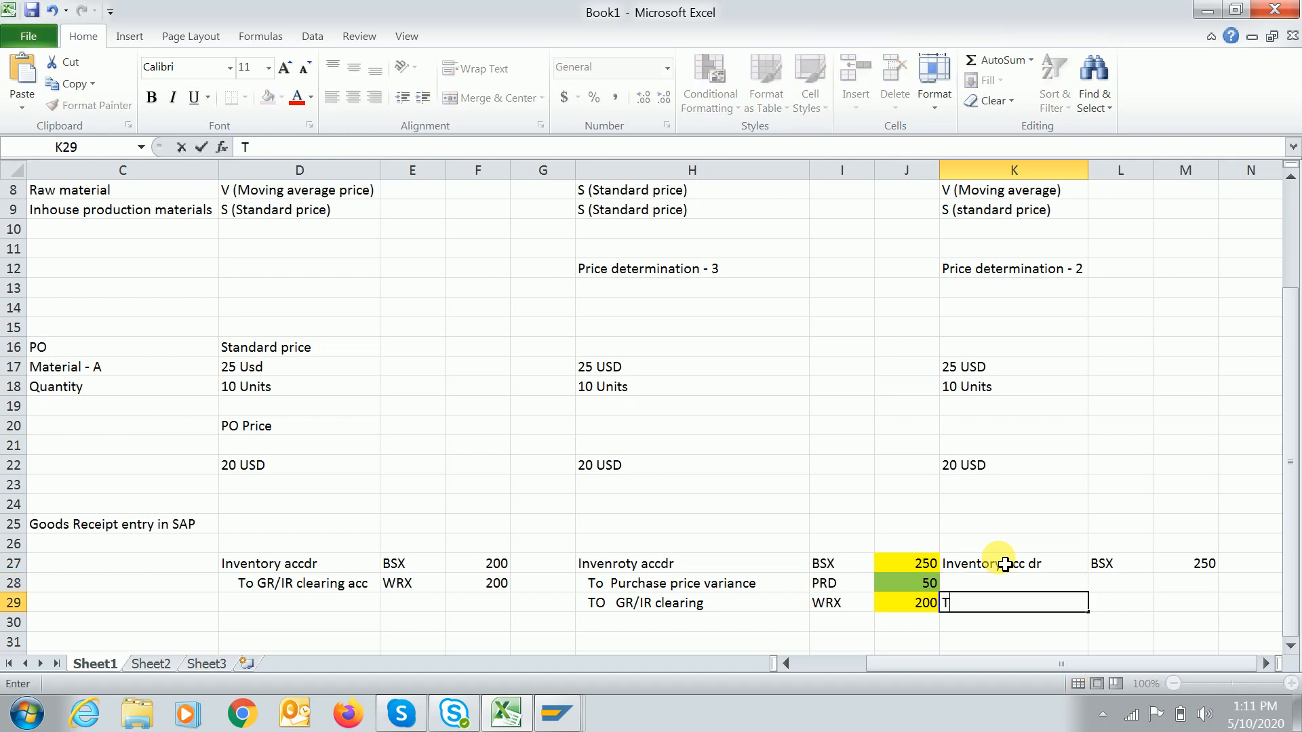
type(" oGr/IR clearing")
key("Tab")
type("WRX")
key("Tab")
type("200")
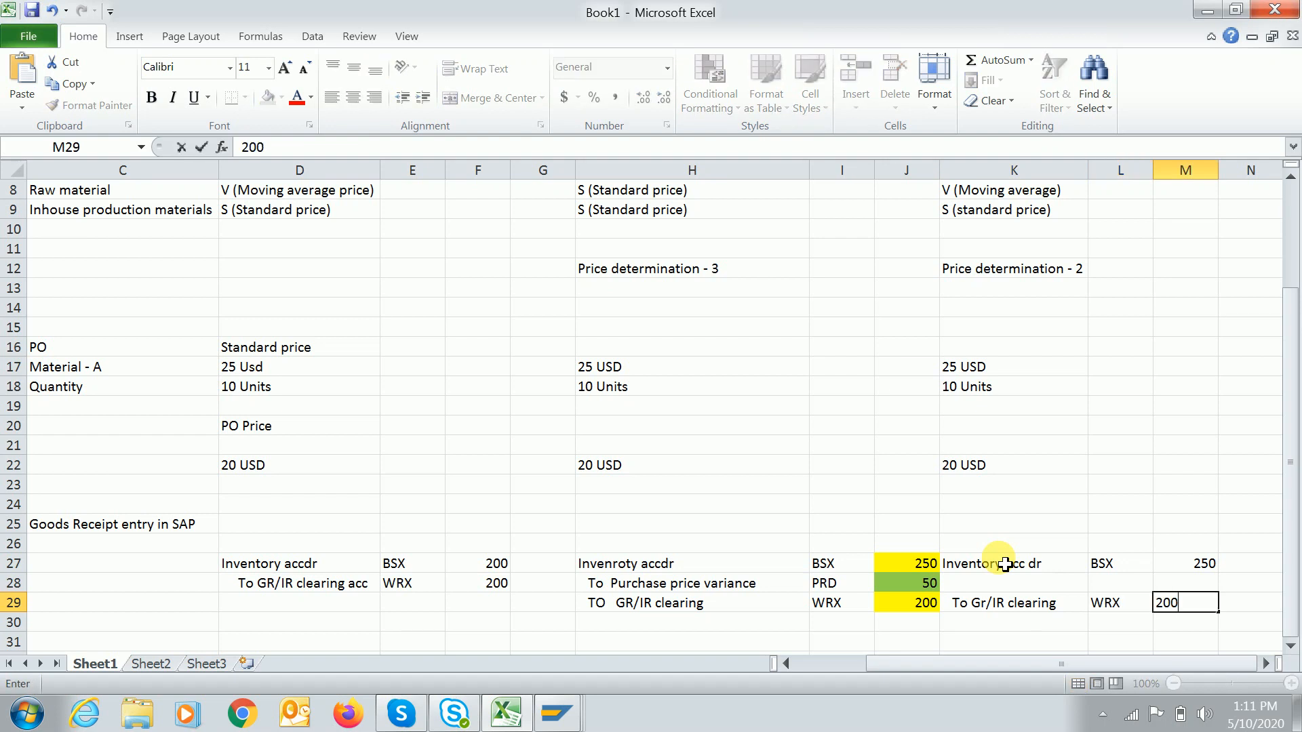
key("Return")
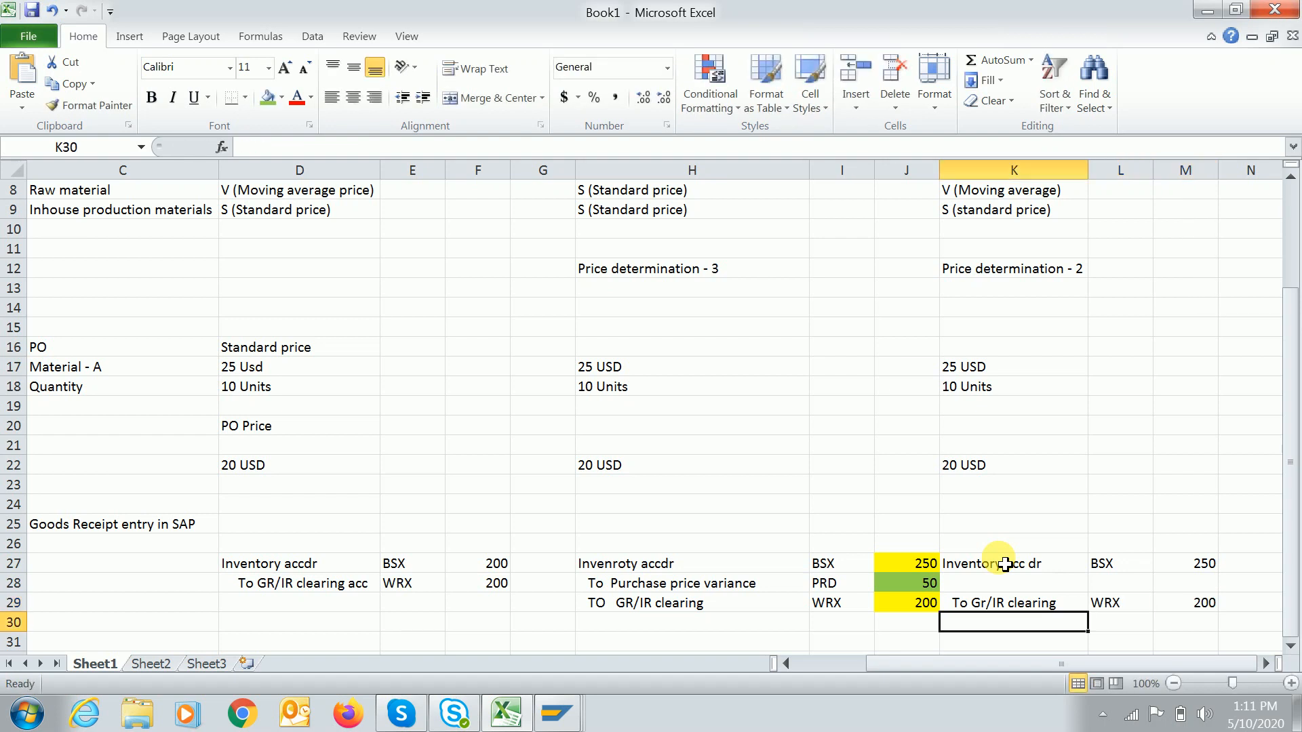
Fill the empty middle line K28 with To Purchase price variance, PRD and 50.
left_click(1003, 564)
left_click(997, 602)
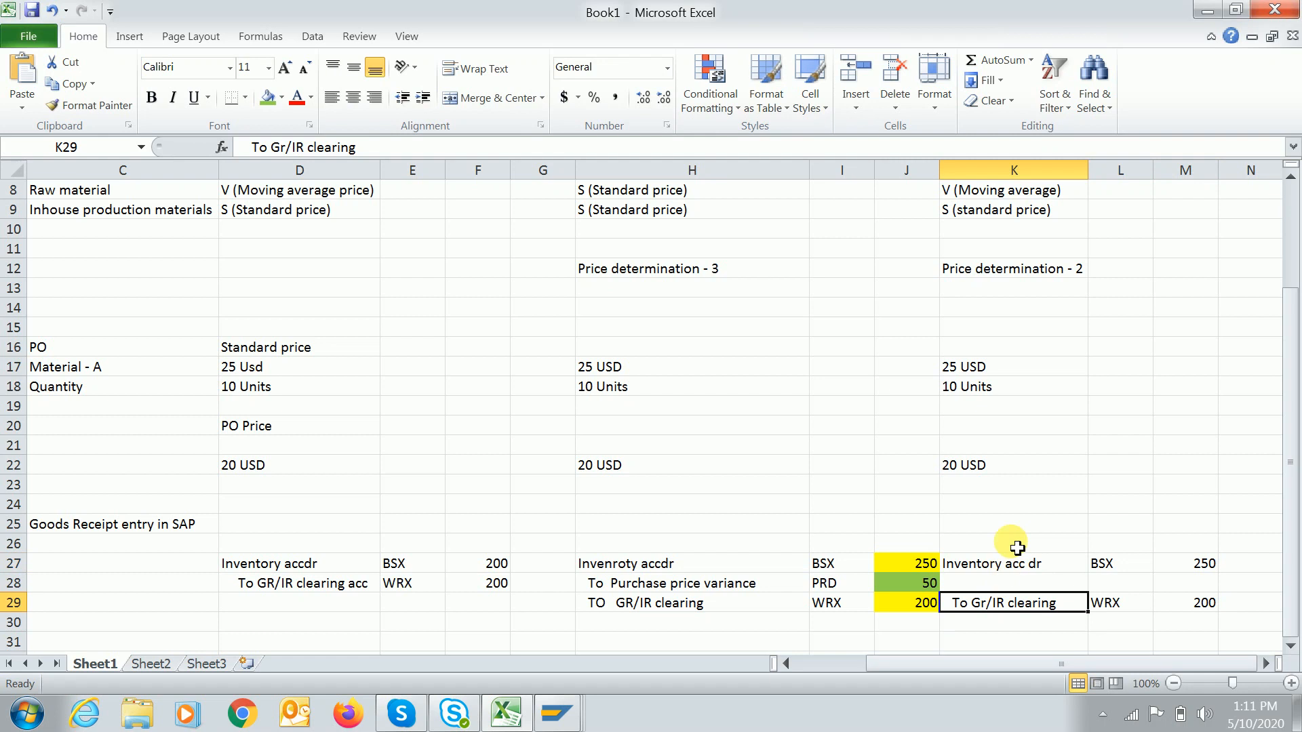
left_click(1017, 585)
type("TO")
key("BackSpace")
type("o")
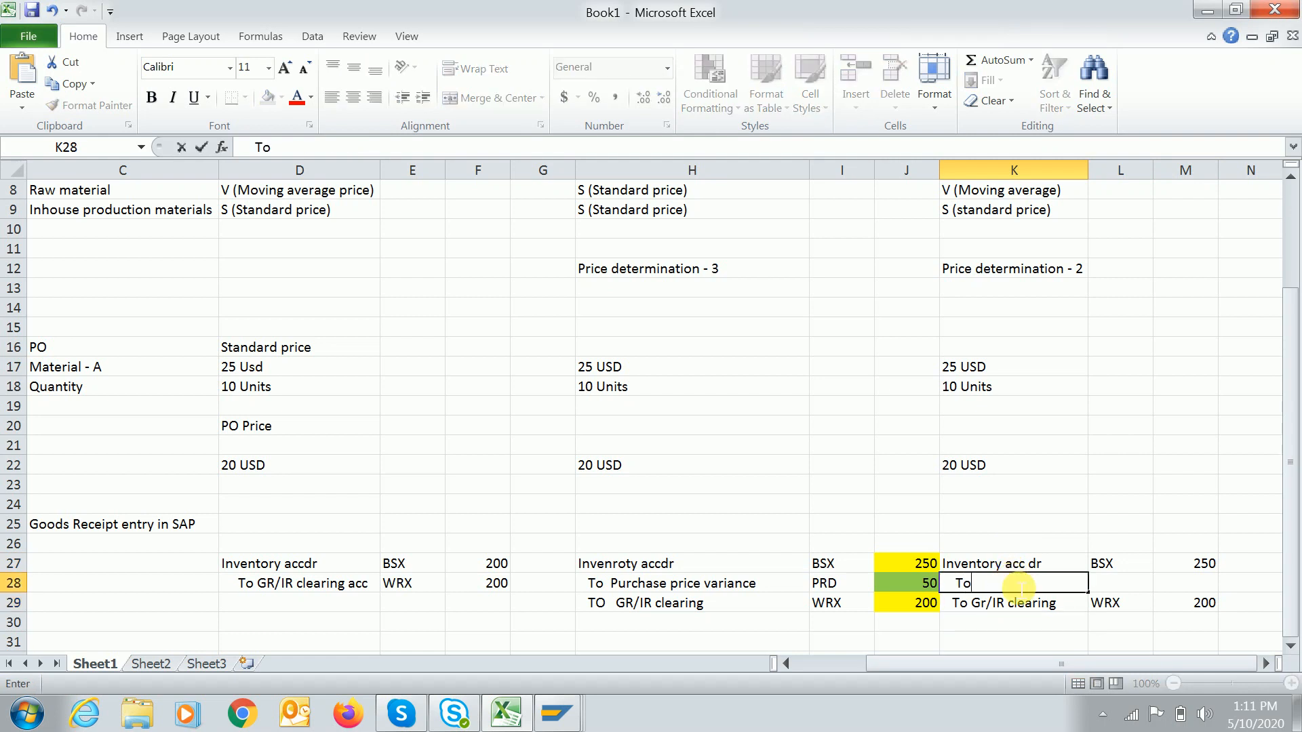
type(" PPV")
key("BackSpace")
type("urchase price variance")
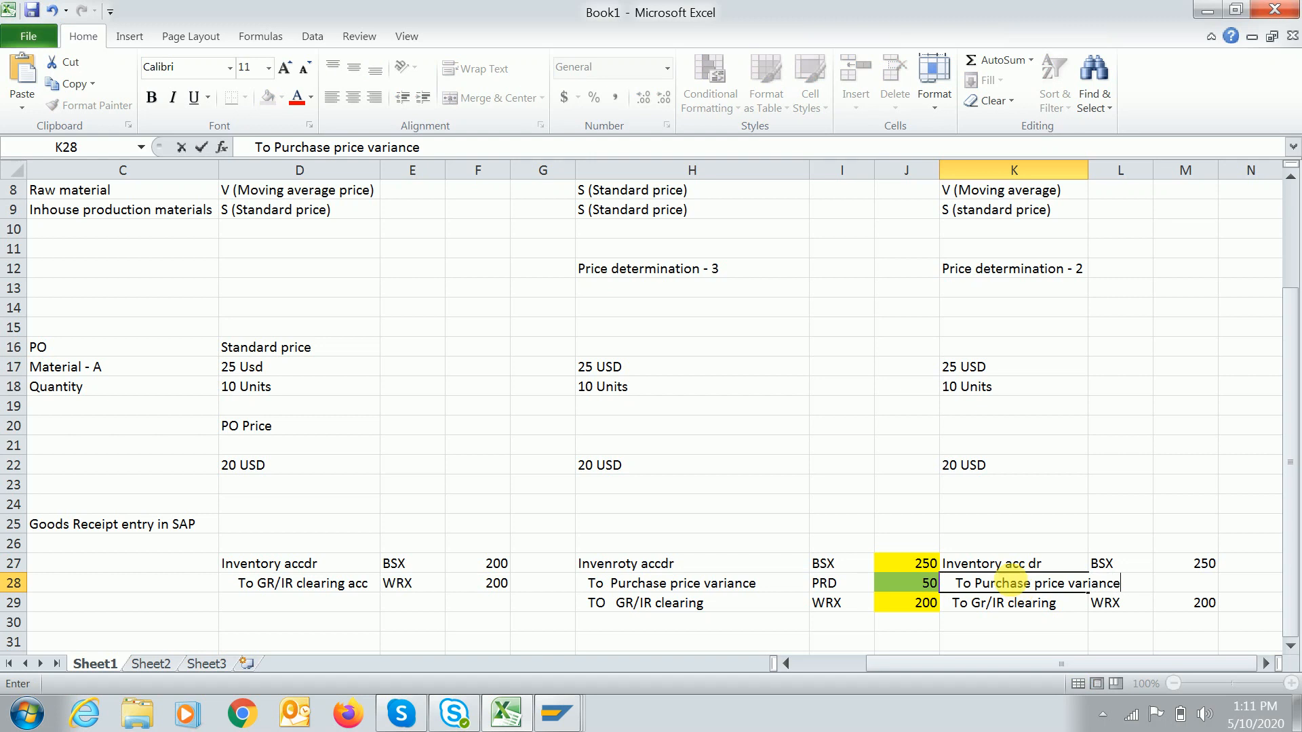
key("Tab")
type("PRD")
key("Tab")
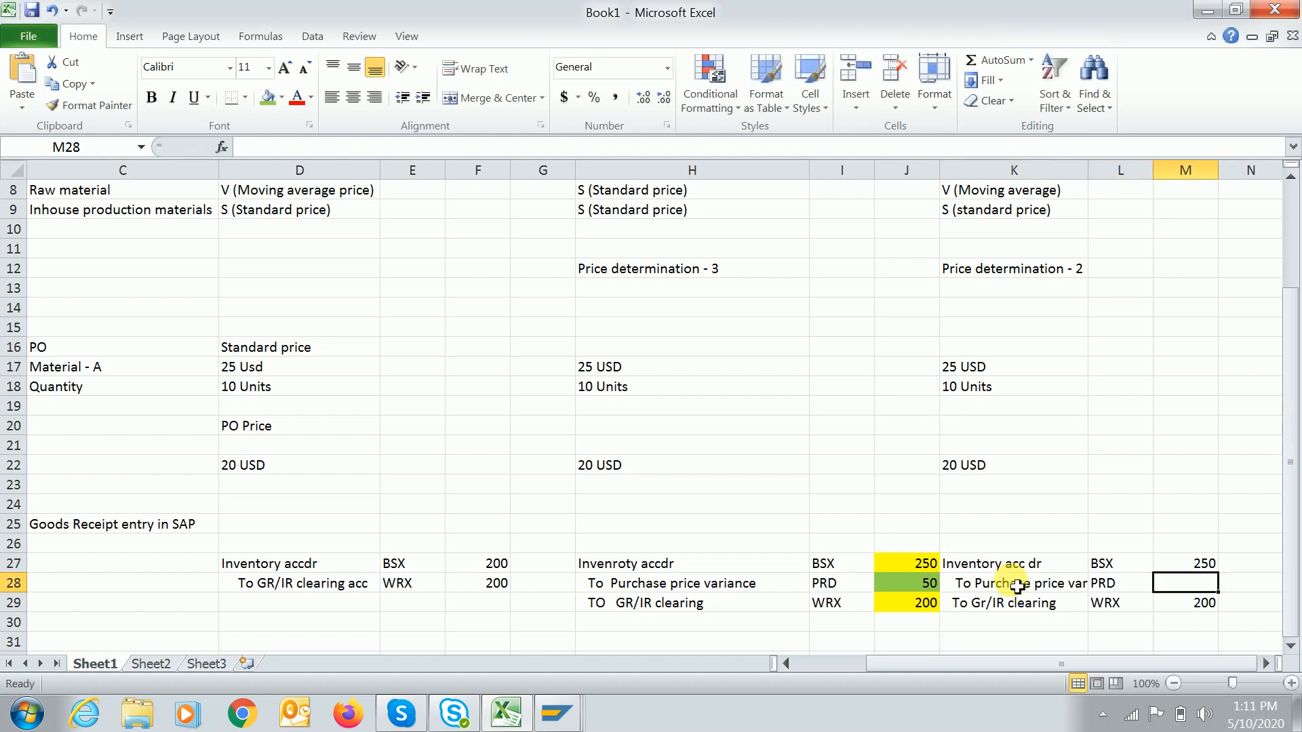
type("50")
key("Tab")
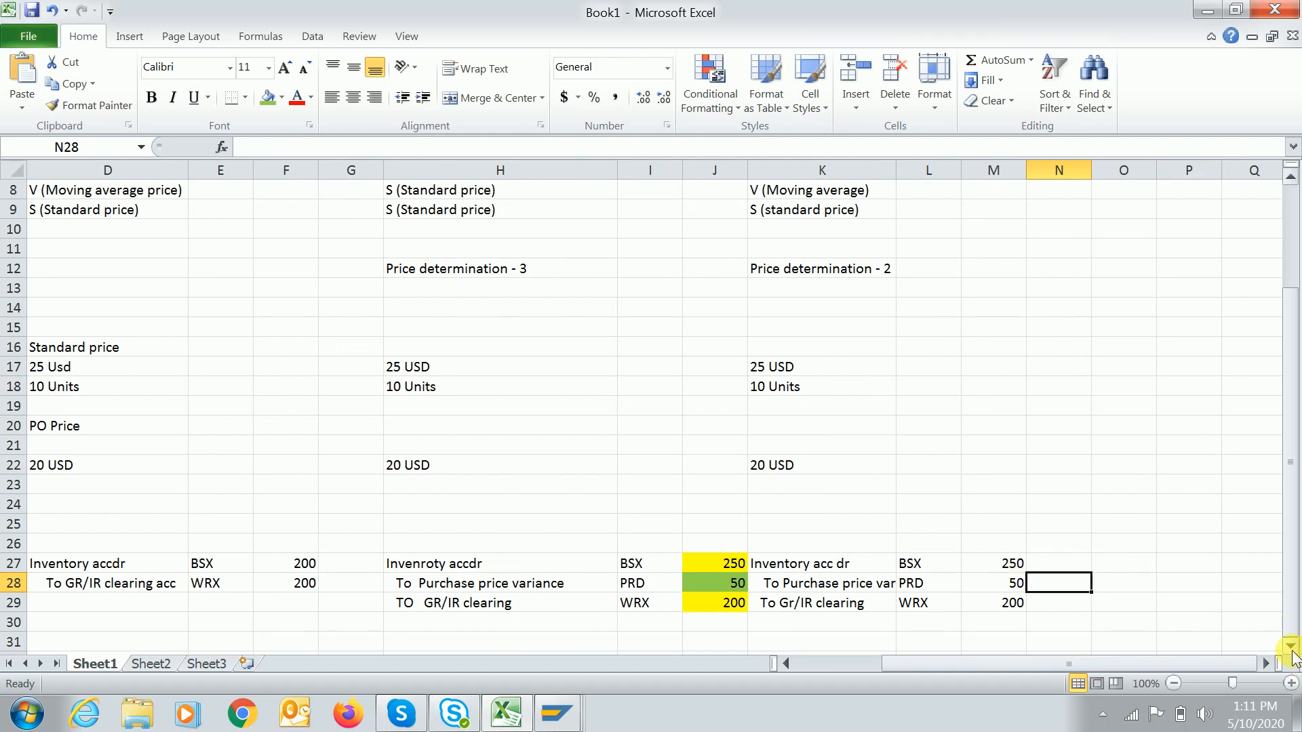
Enter Purchase Price variance, PRD and 50 starting in K32.
scroll(1292, 655, "down", 7)
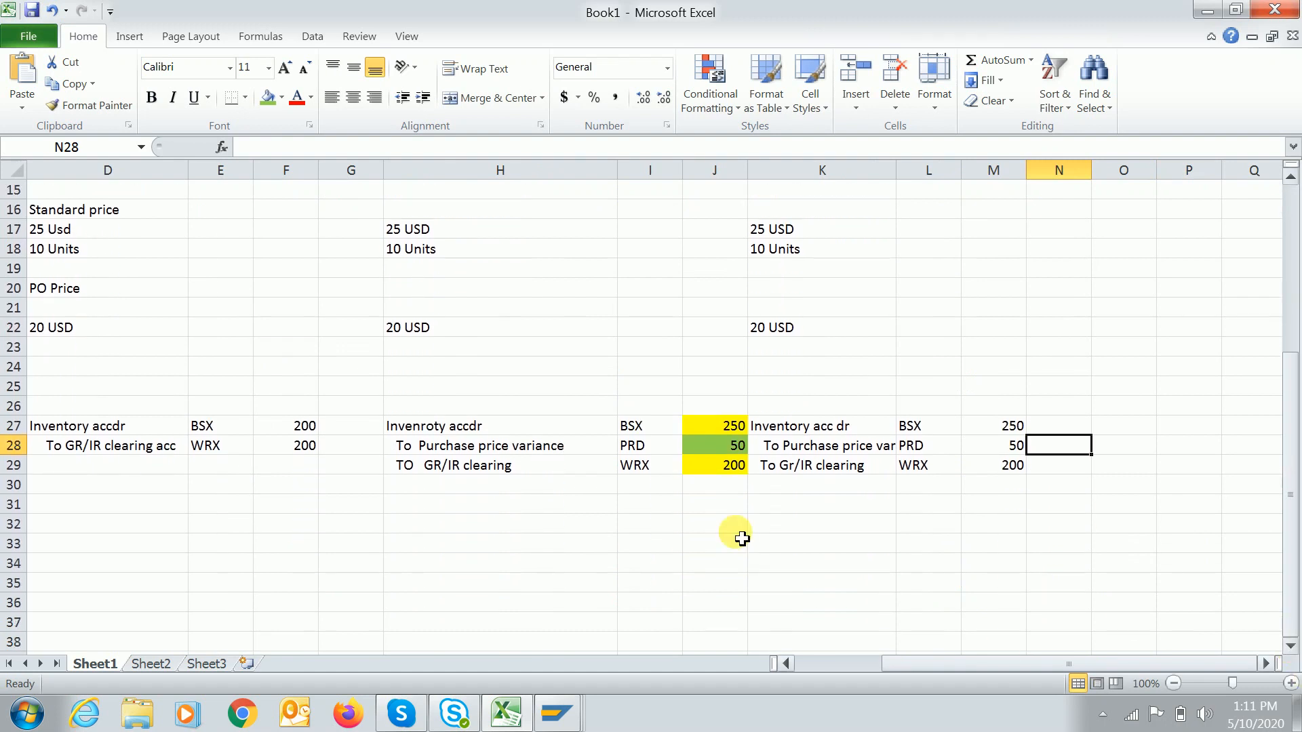
left_click(805, 528)
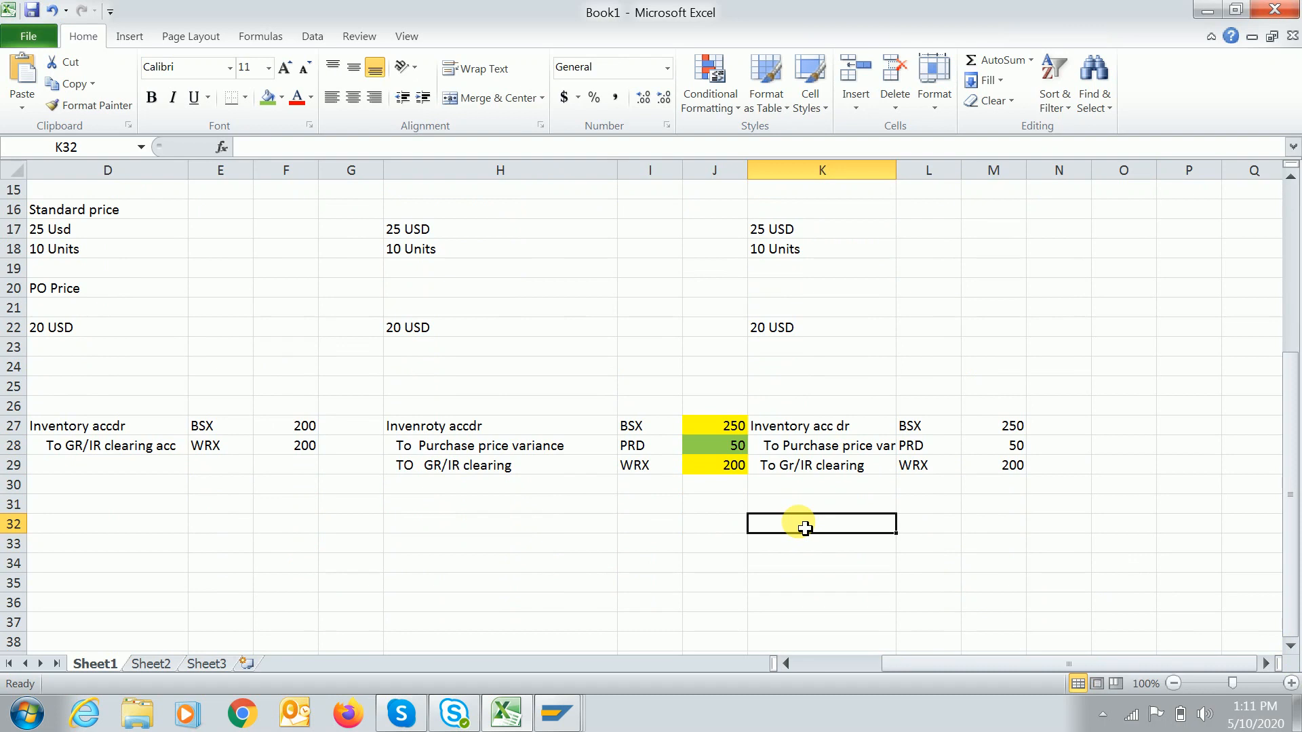
type("Purchase")
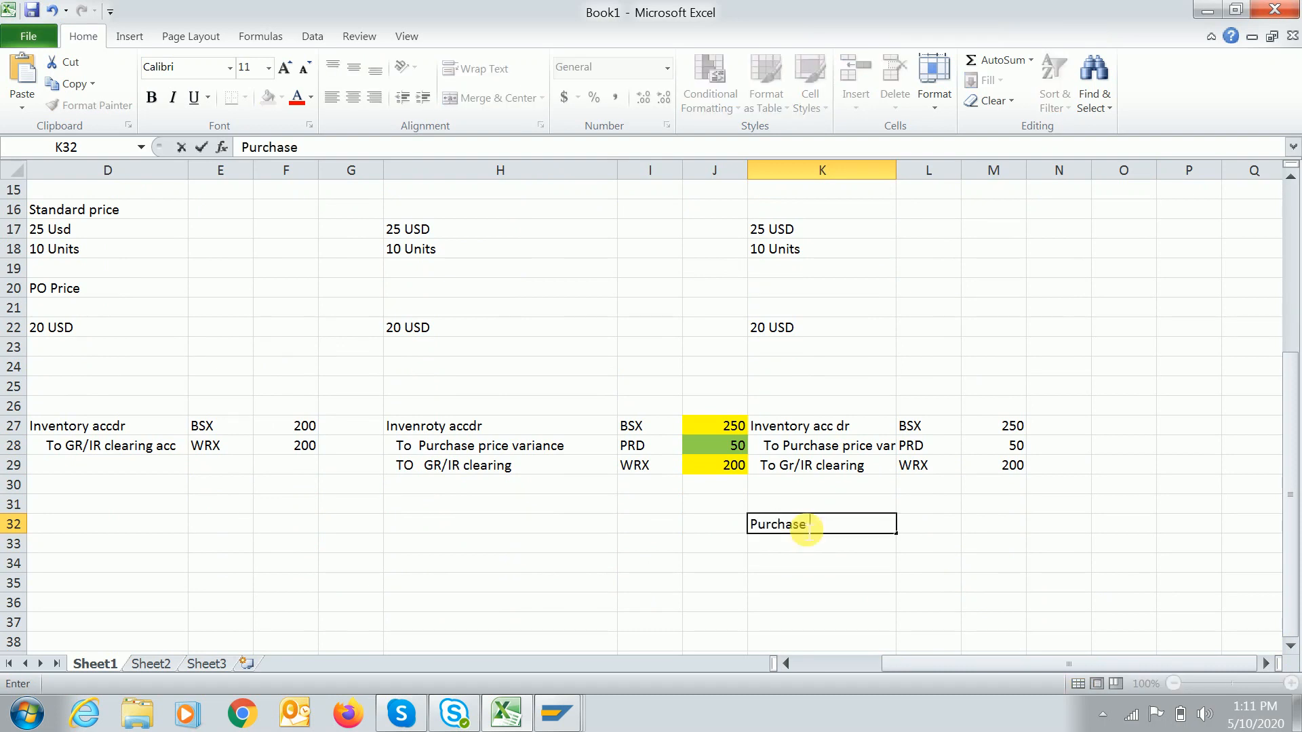
type(" Price variance")
key("Tab")
type("P")
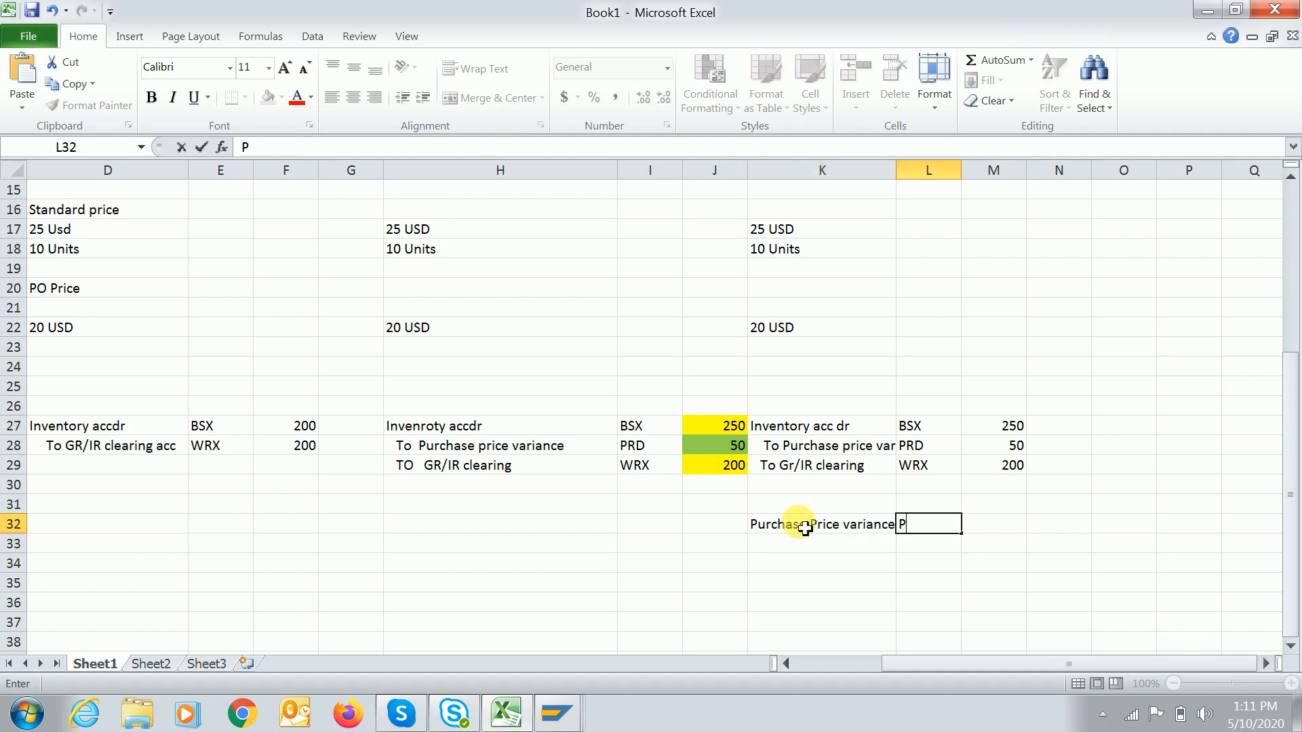
type("RD")
key("Tab")
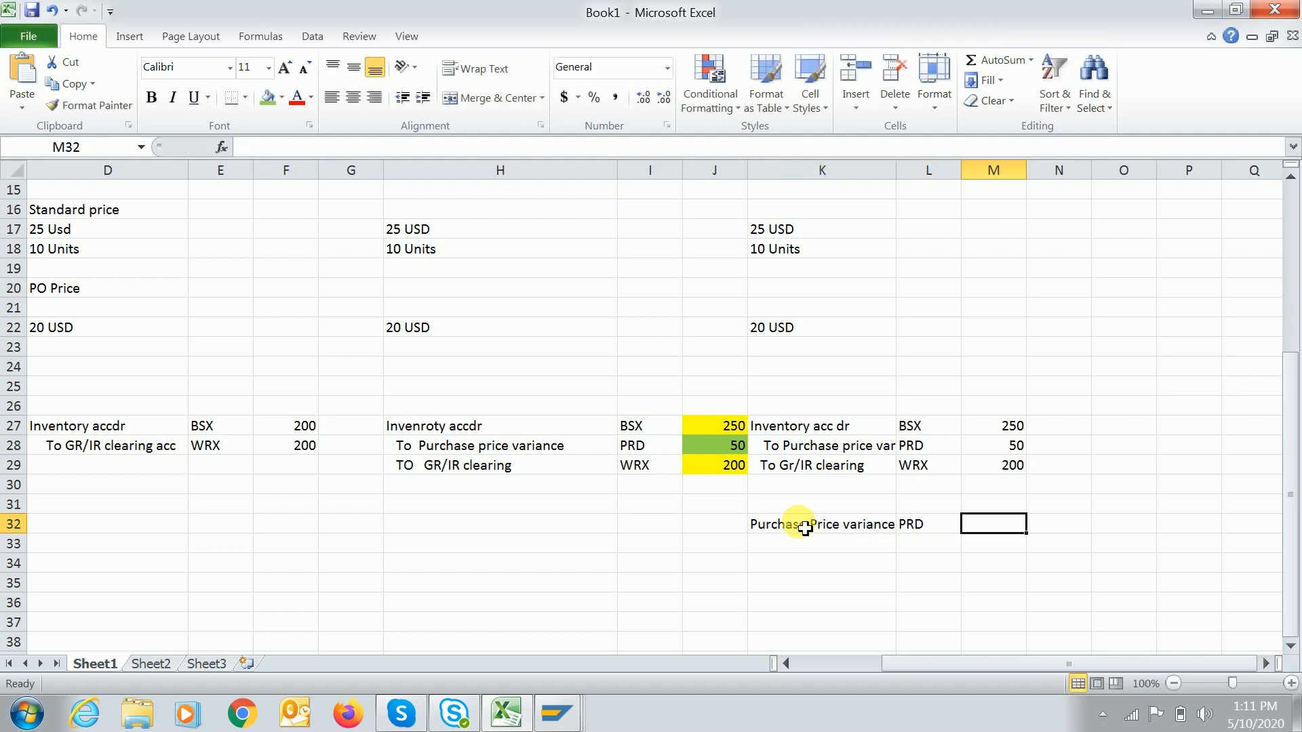
type("50")
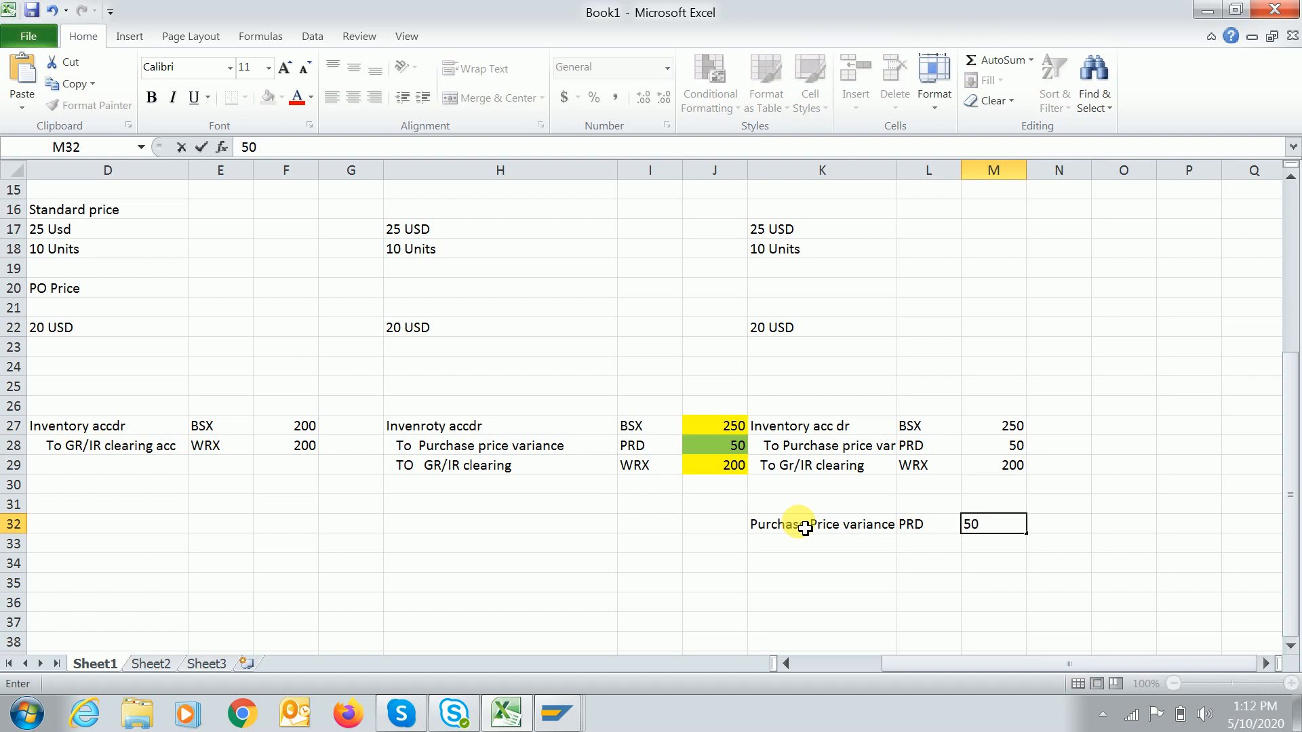
key("Return")
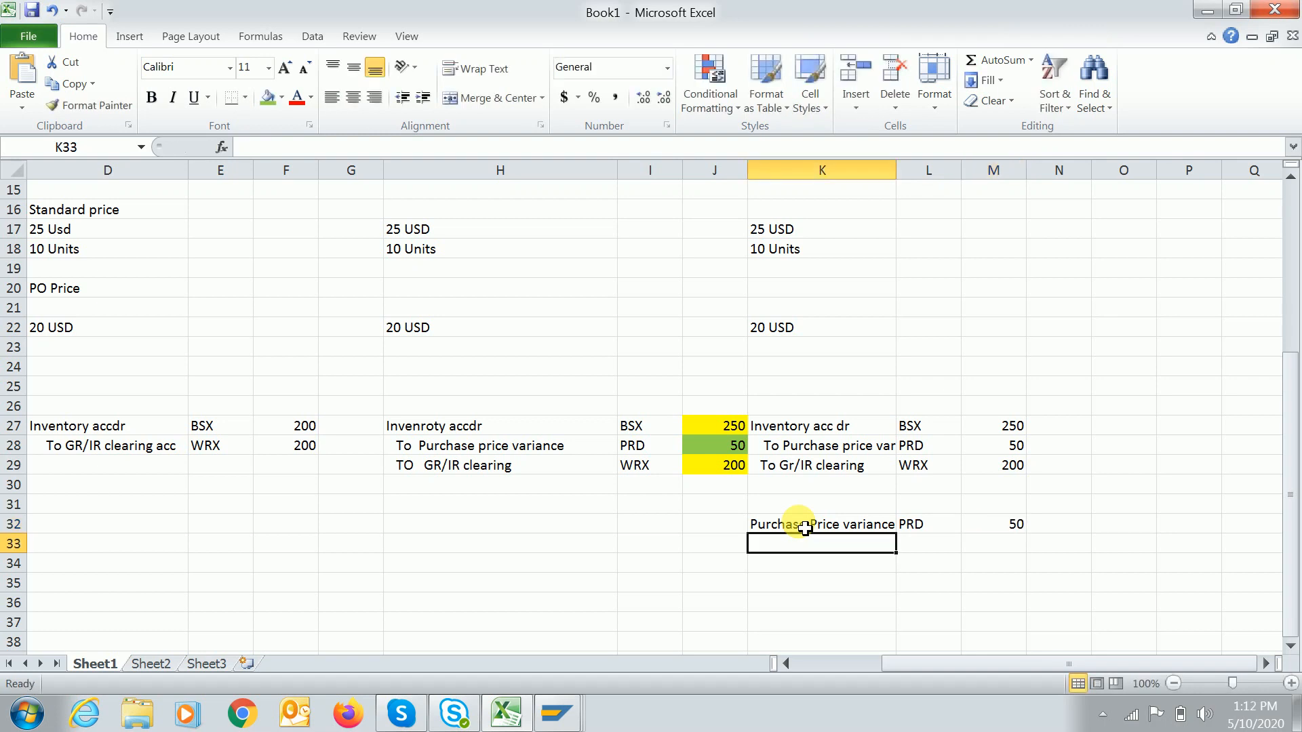
Add the To Inventory acc line below with account BSX and amount 50.
type("To Inventory acc")
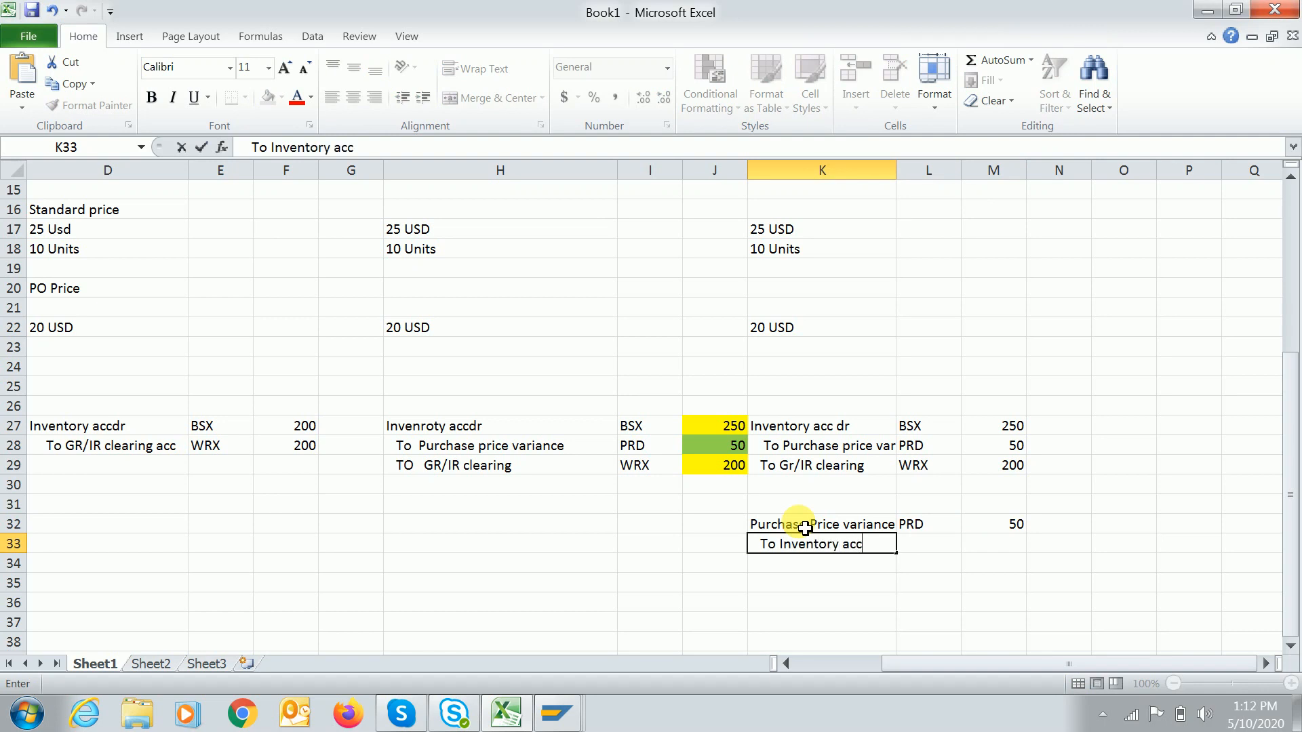
key("Tab")
type("BSX")
key("Tab")
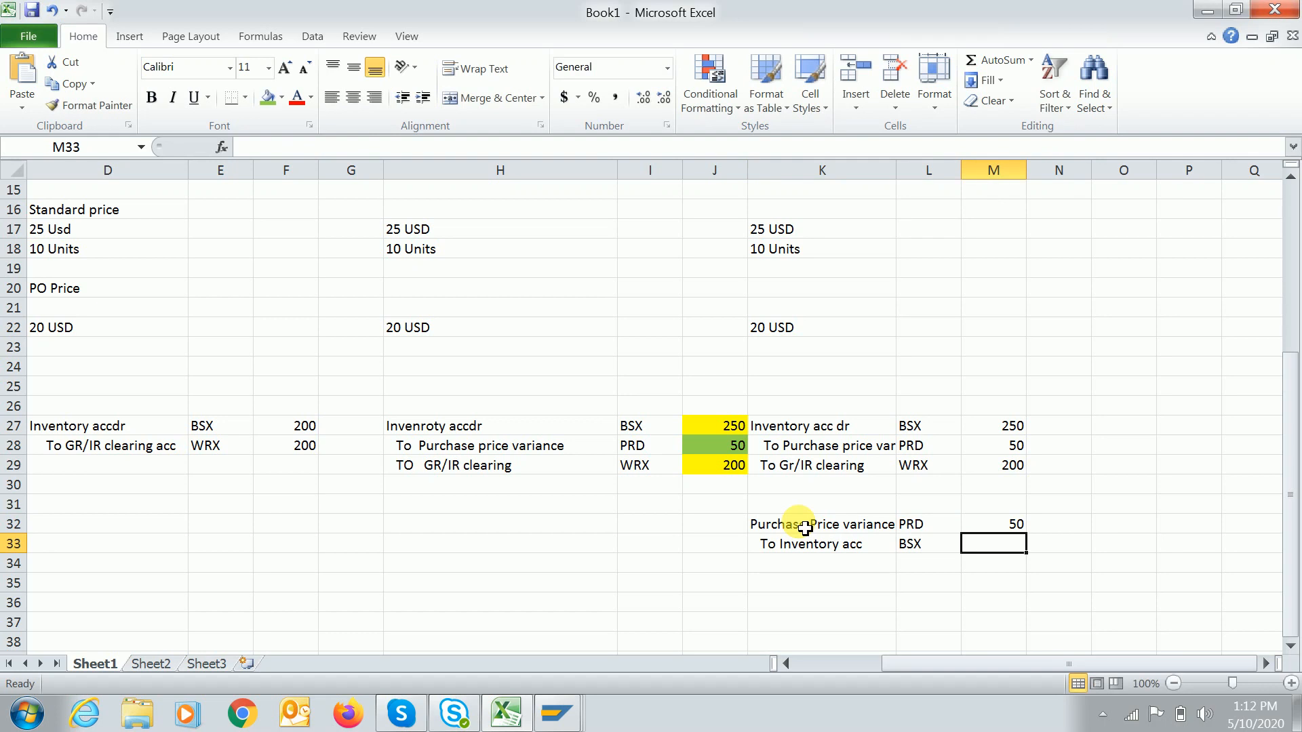
type("50")
key("Return")
key("Return")
key("Return")
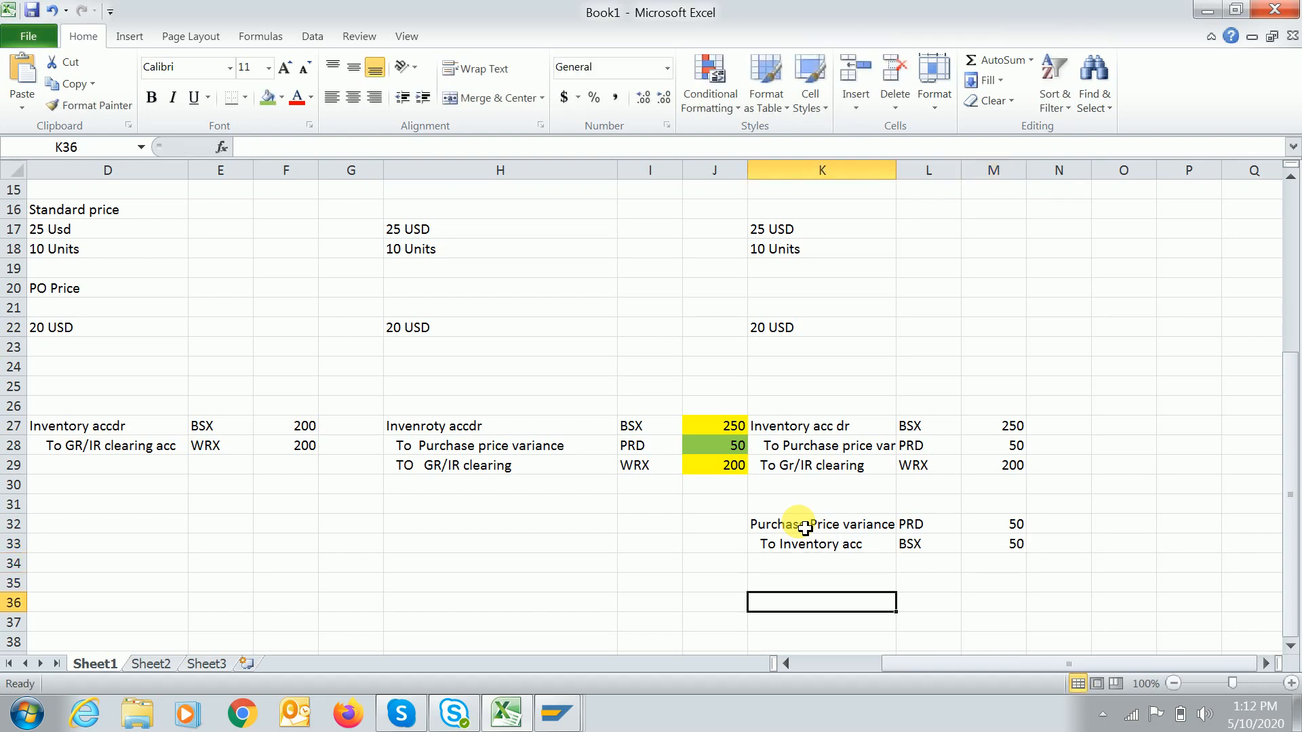
Shade the new live-environment entries K27:M34 green.
left_click_drag(786, 424, 1025, 561)
left_click(268, 99)
left_click(823, 585)
left_click(824, 604)
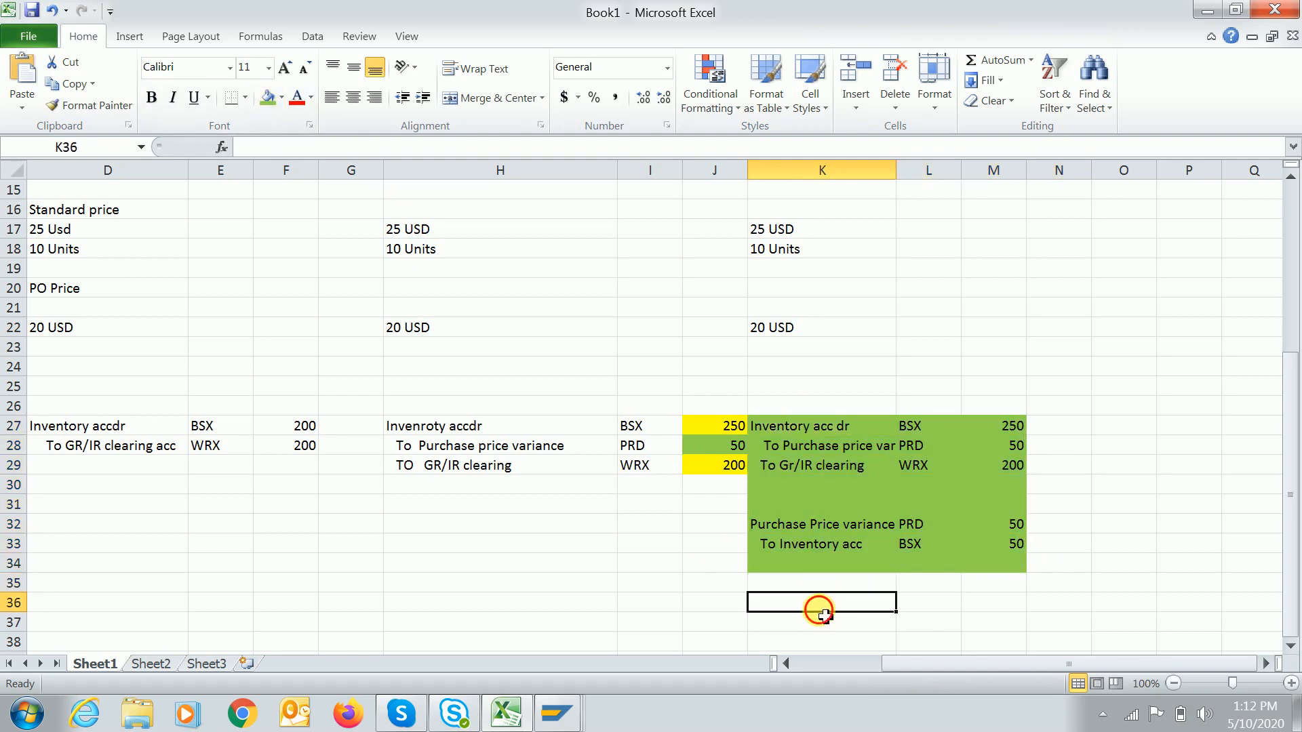
Check the reversal lines and the 250 formula, then begin an Inventory label in K36.
left_click(827, 549)
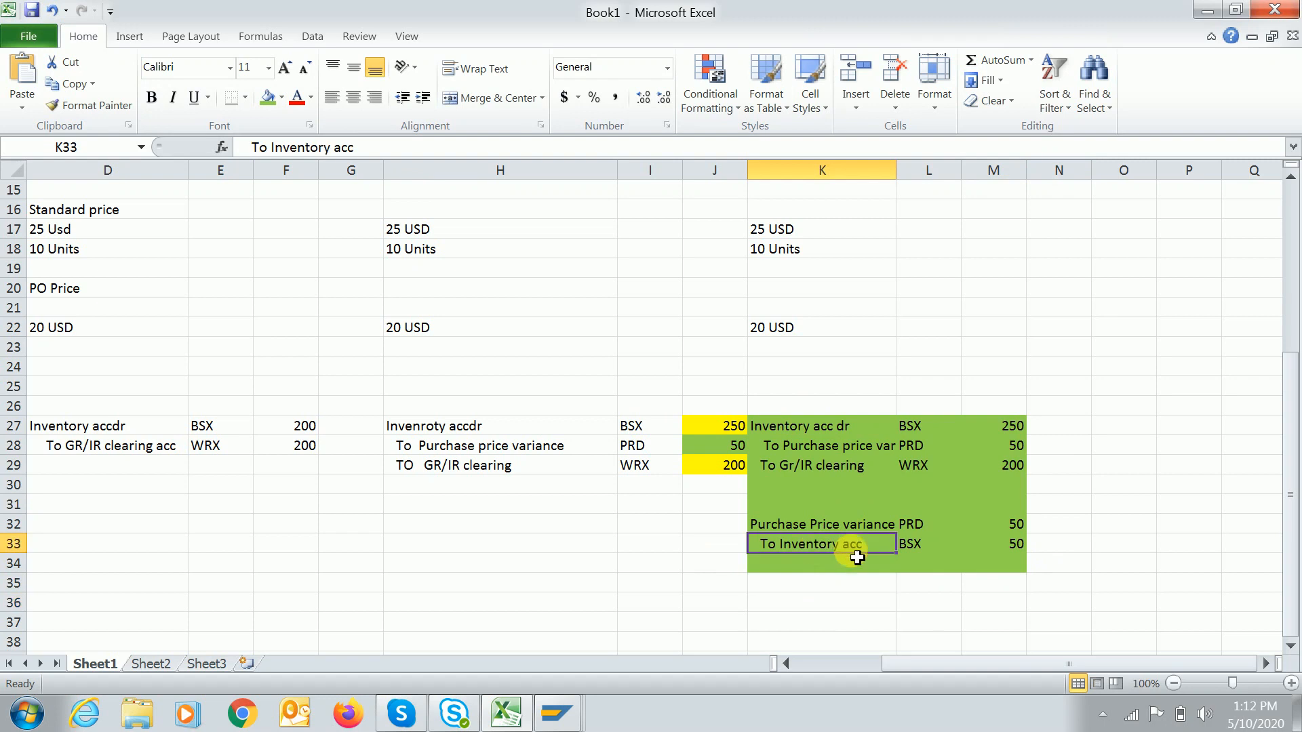
left_click(909, 547)
left_click(842, 428)
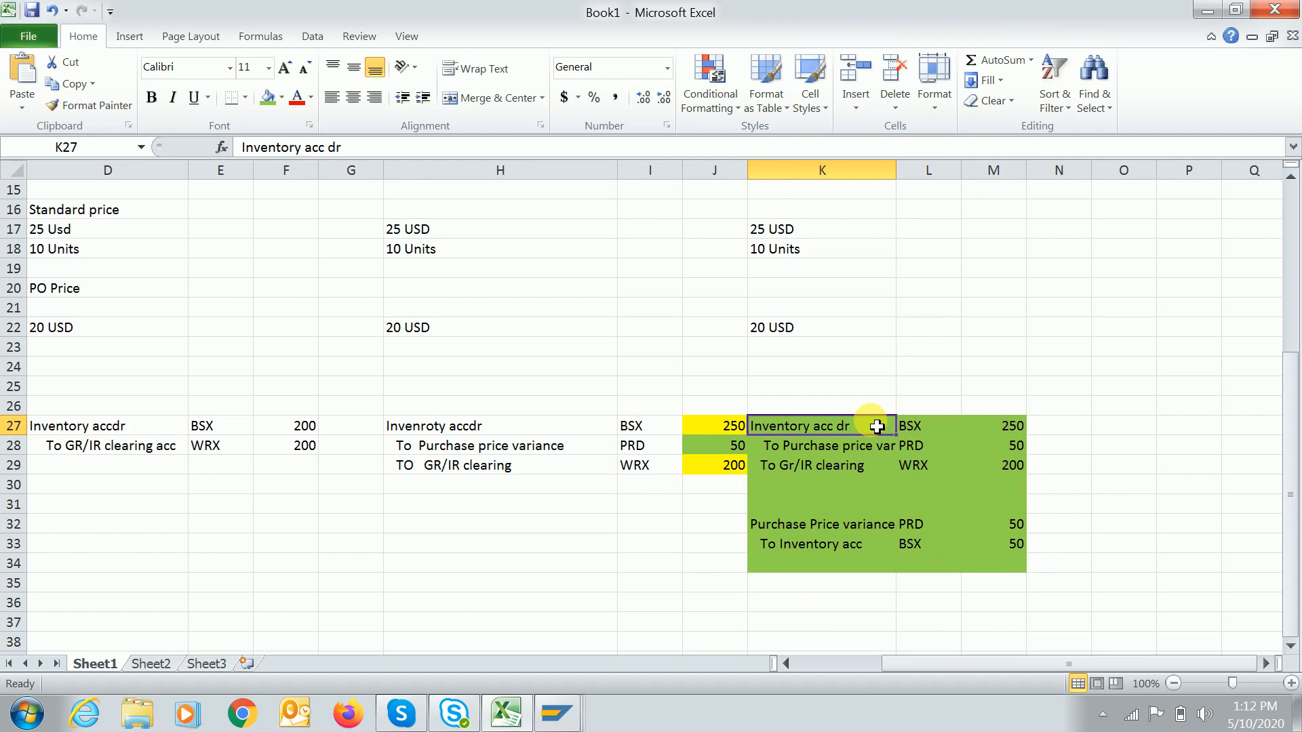
left_click(1011, 428)
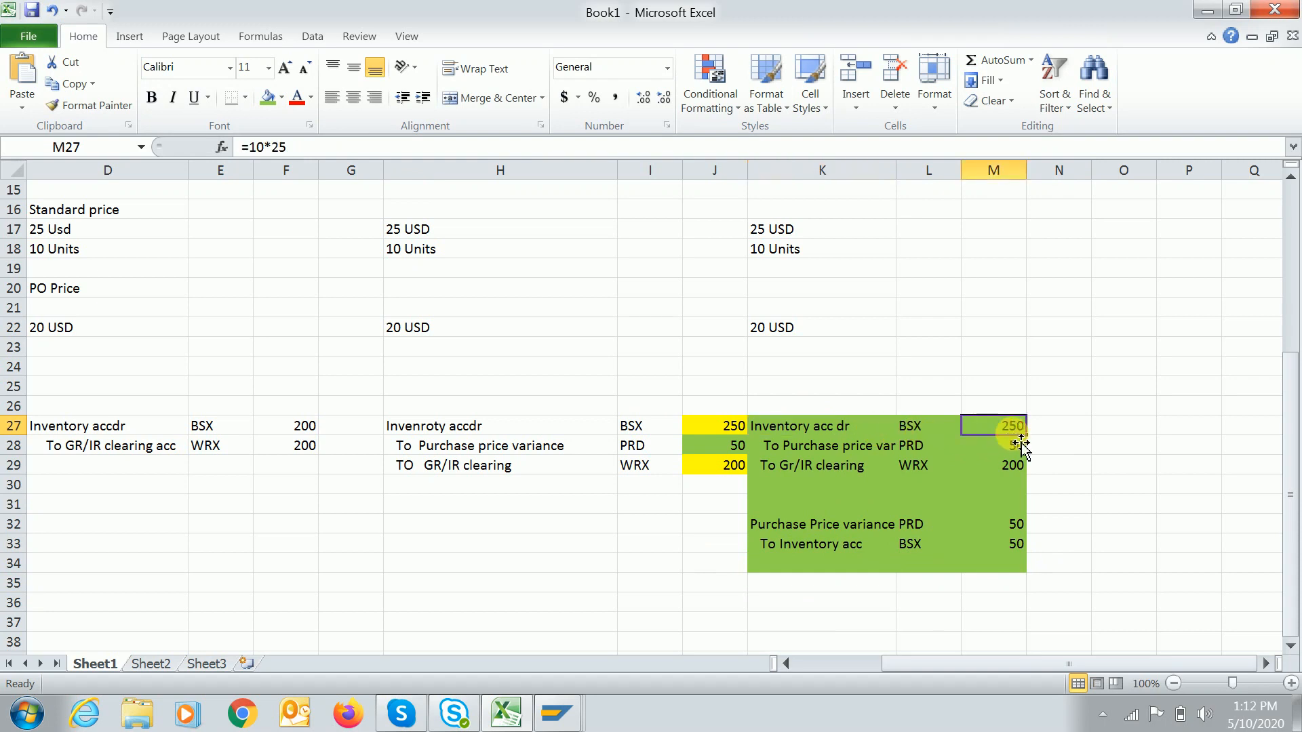
left_click(820, 551)
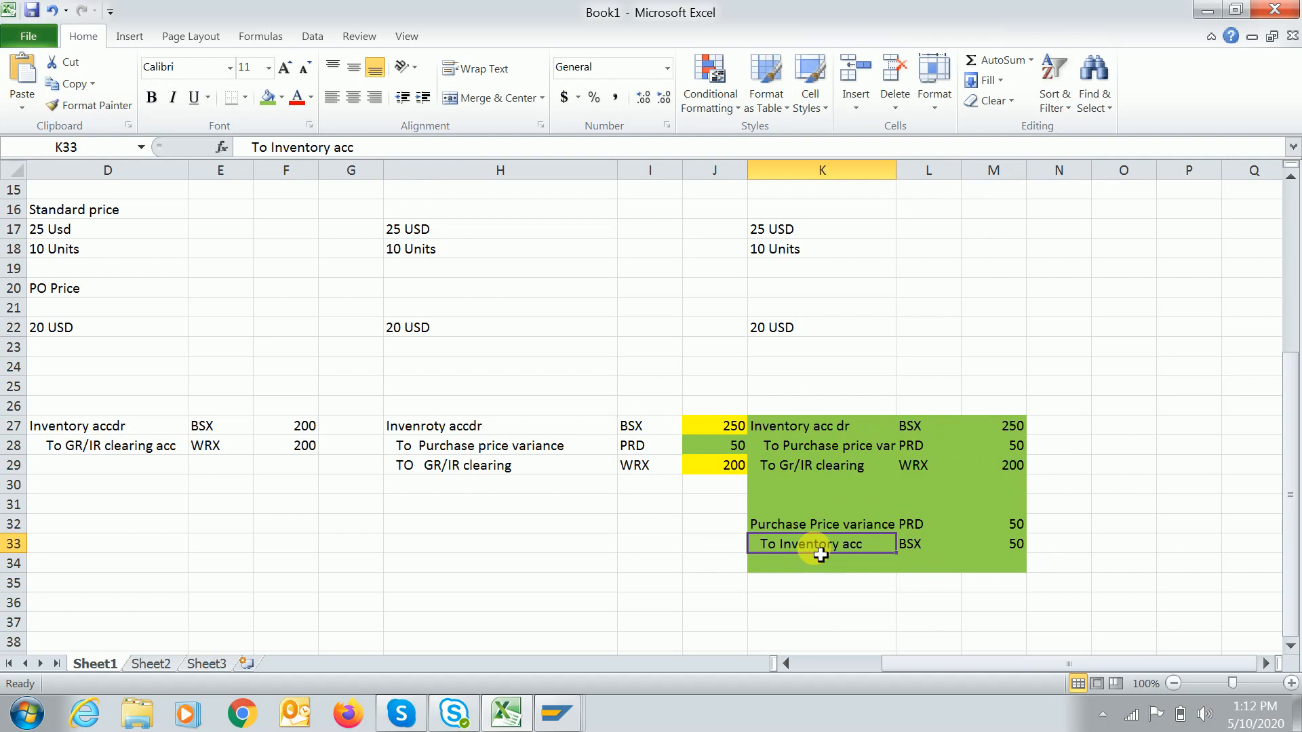
left_click(1020, 556)
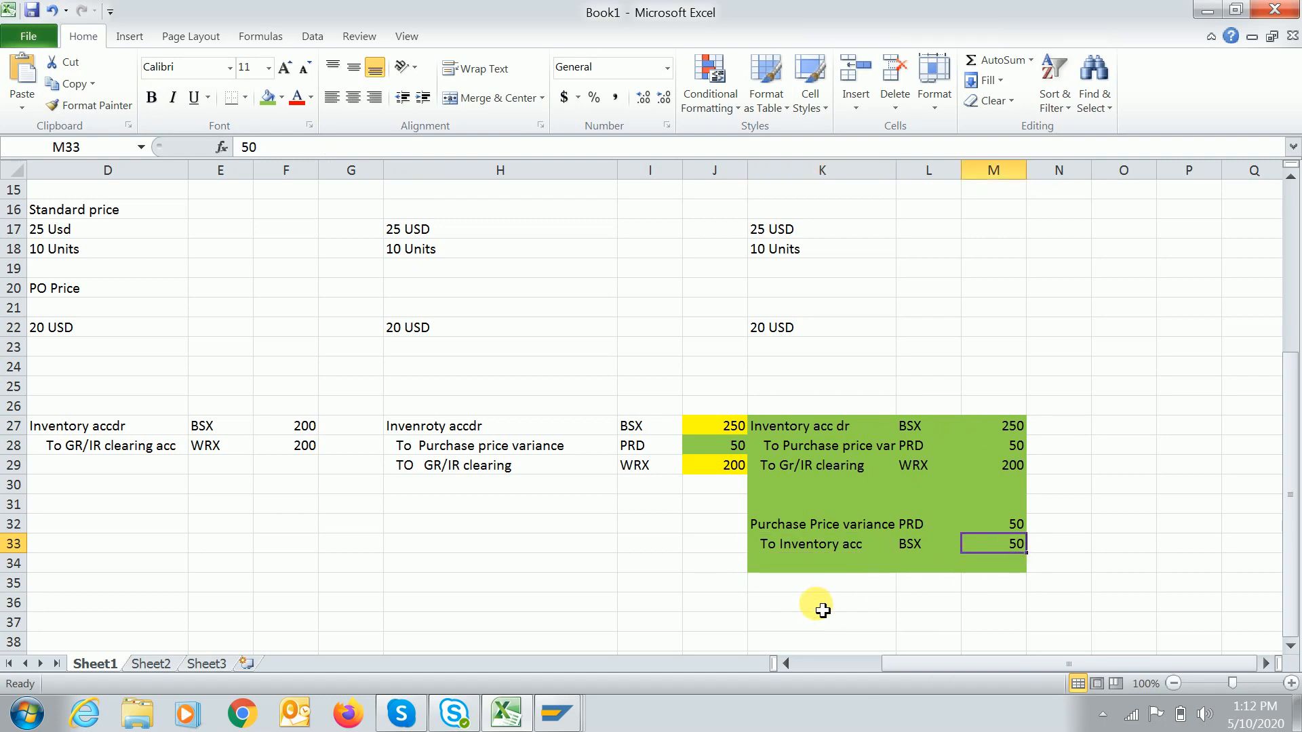
left_click(822, 610)
type("Inven")
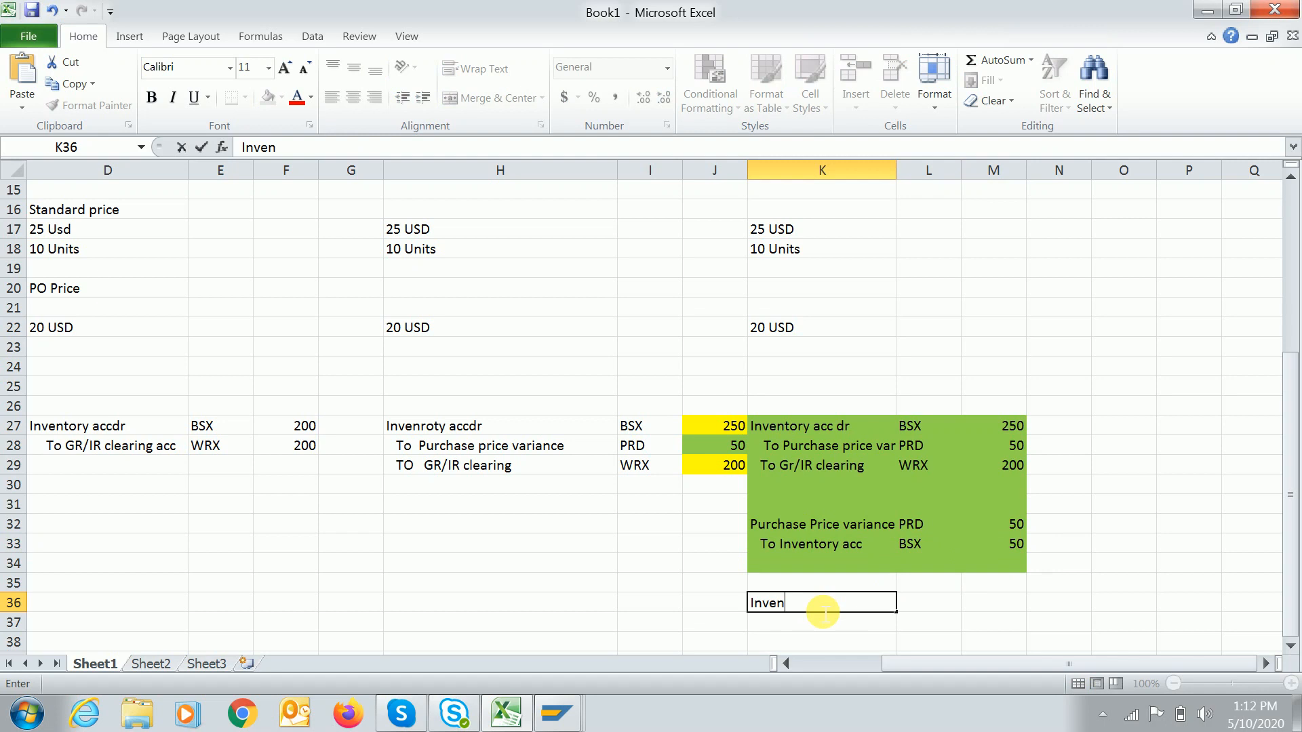
type("tory tory ")
type("bala")
Enter the net lines Inventory acc 200 and GR/IR 200 in rows 36–37.
key("BackSpace")
key("BackSpace")
key("BackSpace")
key("BackSpace")
type("acc")
key("Tab")
key("Tab")
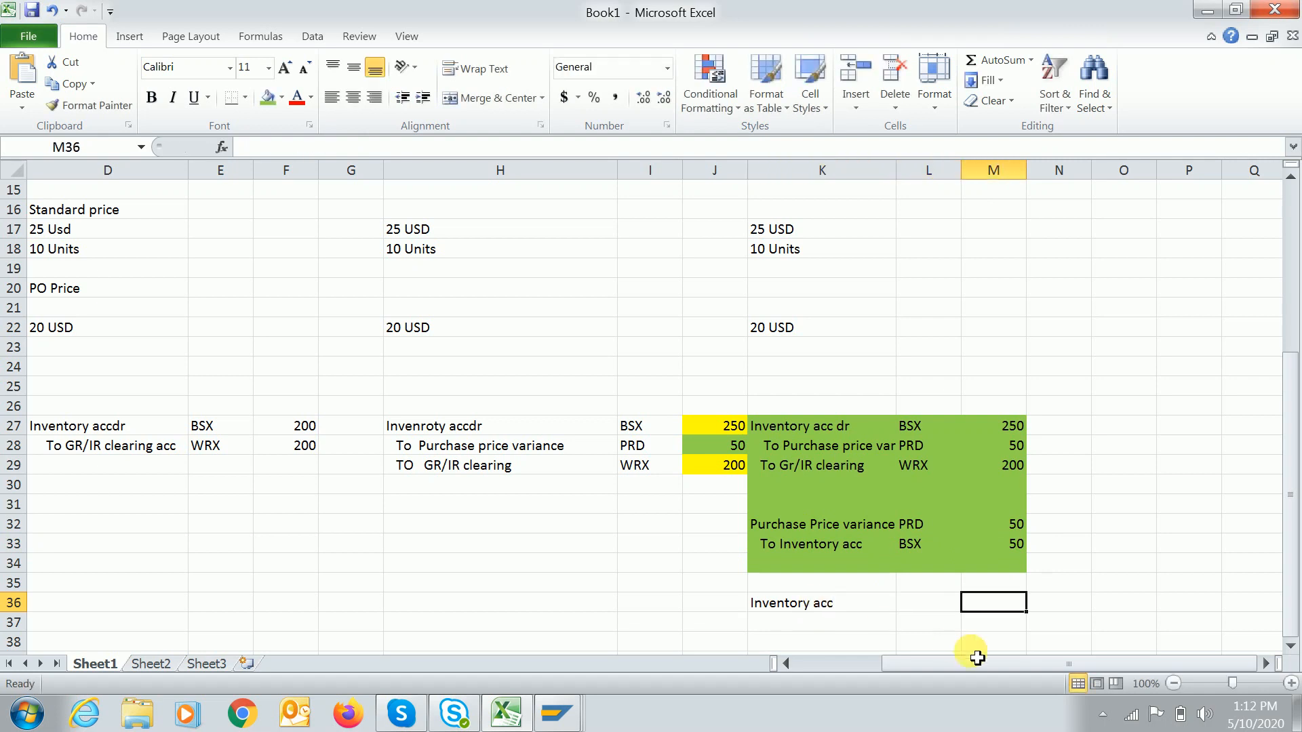
type("200")
key("Return")
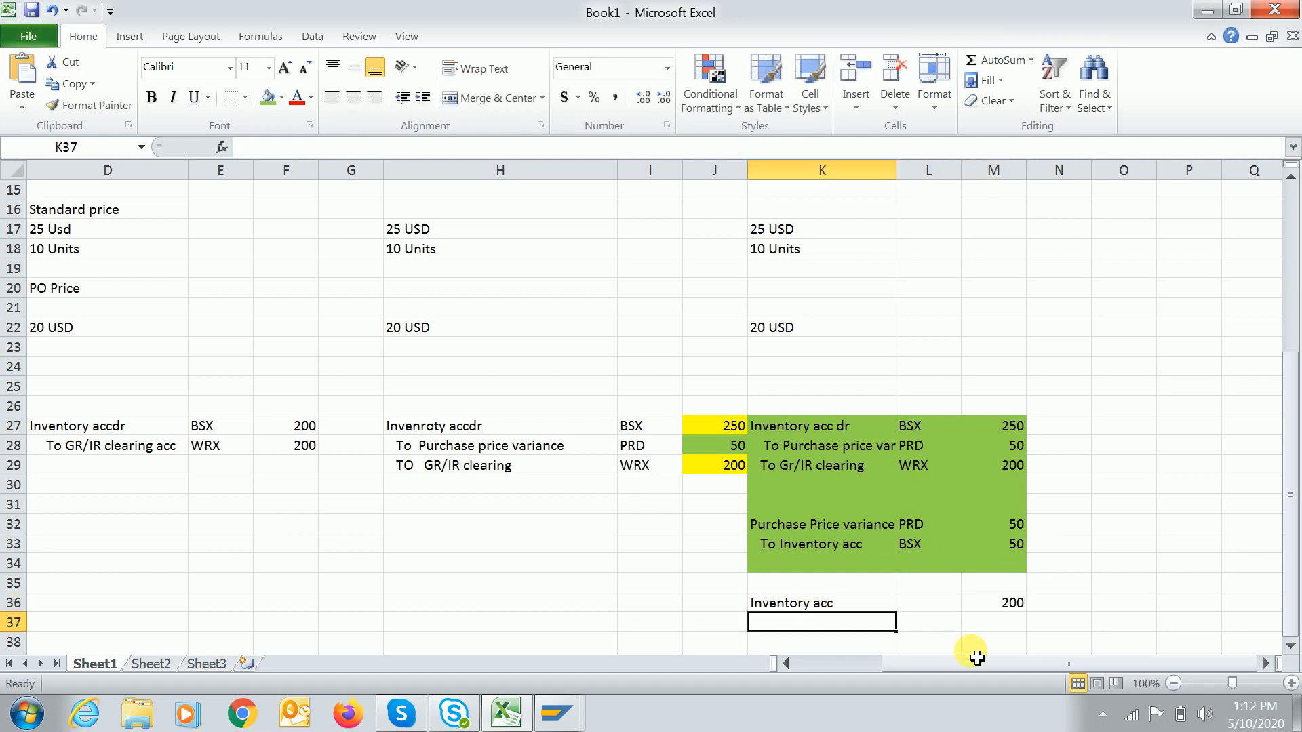
type("GR")
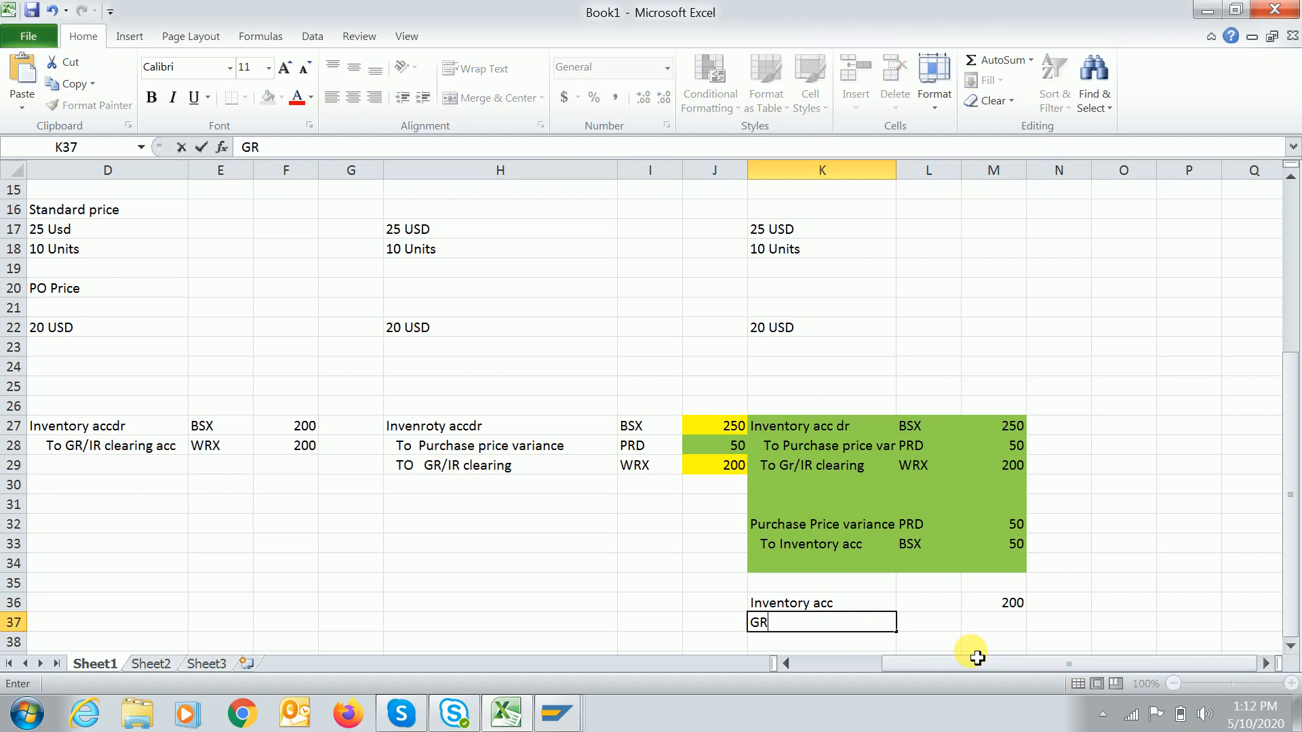
type("/IR")
key("Tab")
key("Tab")
type("200")
key("Return")
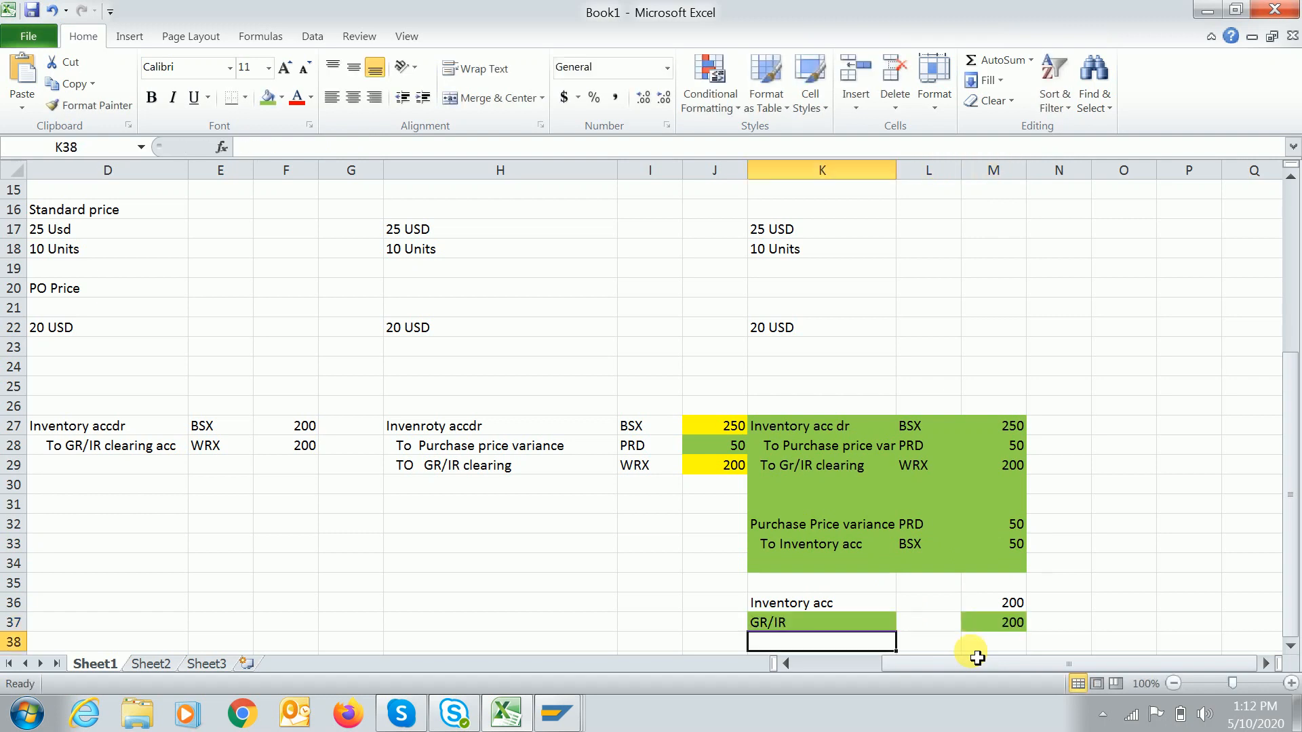
Fill the first goods receipt block D26:G29 and the two net lines green.
left_click_drag(780, 597, 1038, 638)
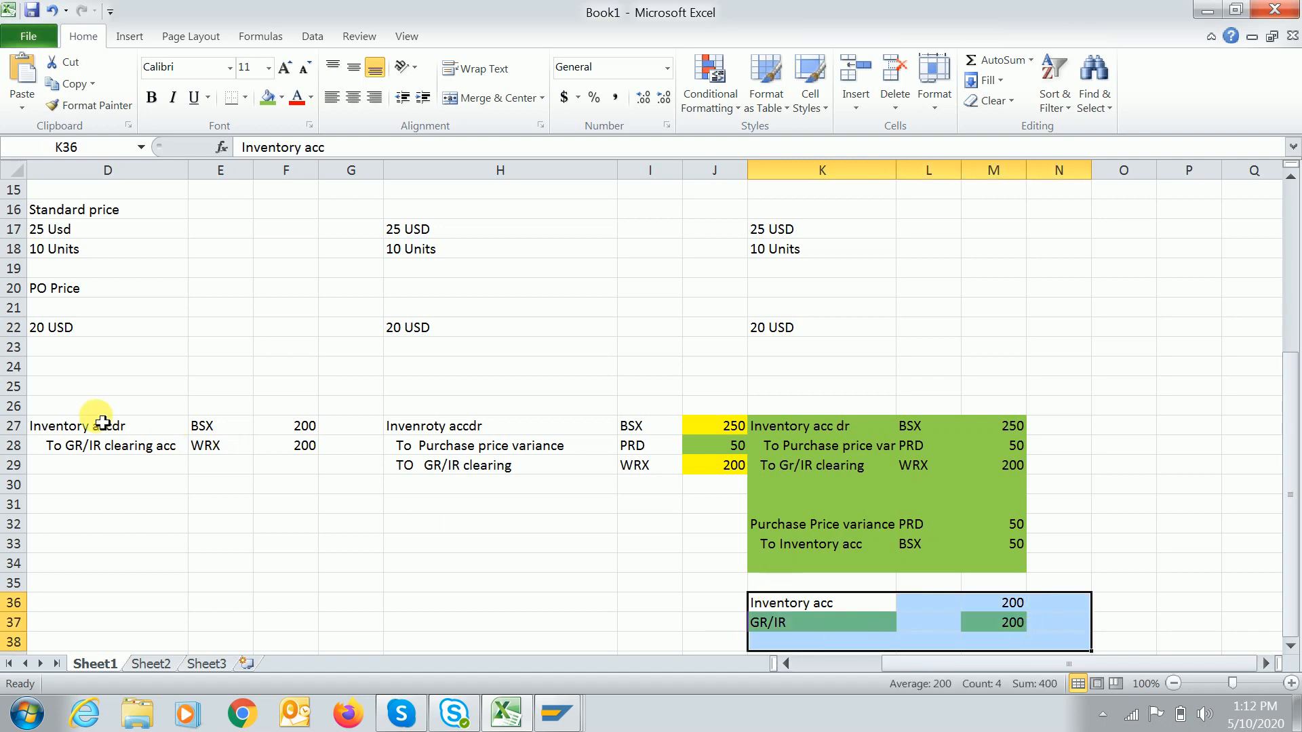
left_click_drag(39, 407, 329, 474)
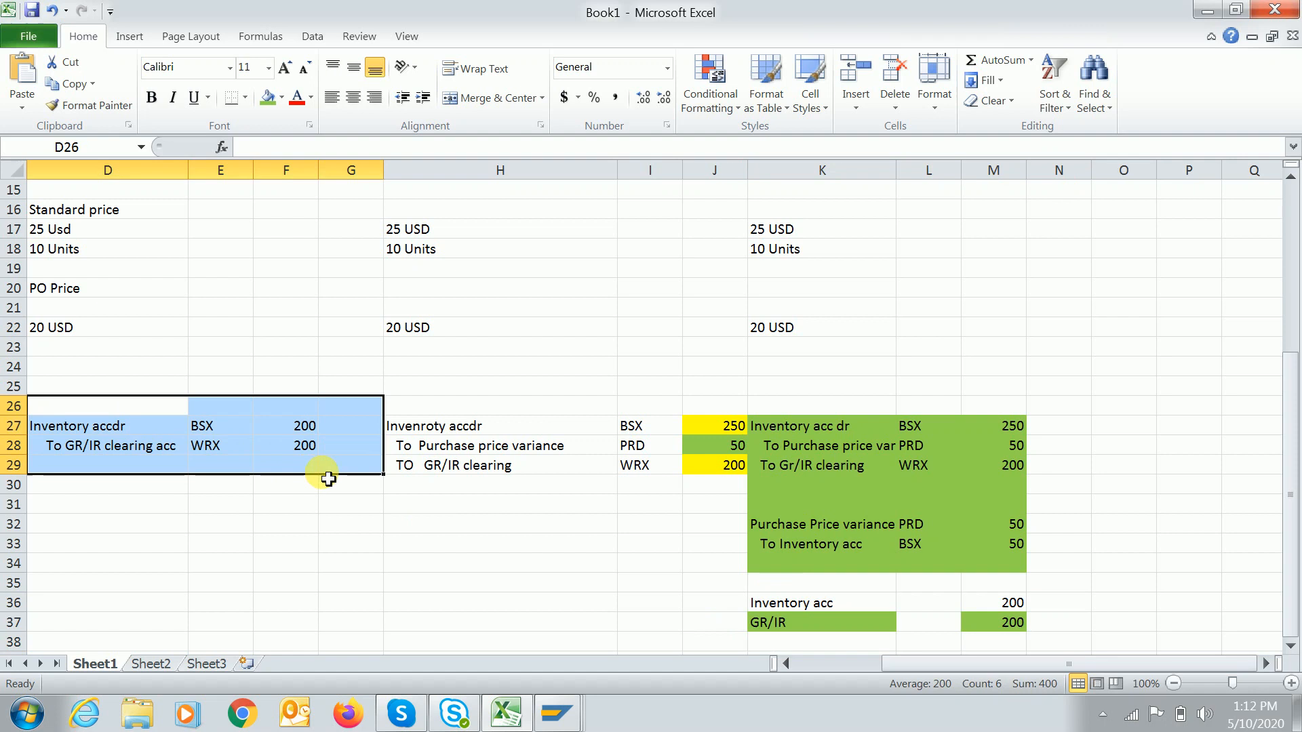
left_click(268, 97)
left_click_drag(774, 595, 1021, 644)
left_click(793, 594)
left_click_drag(787, 603, 1004, 621)
left_click(268, 97)
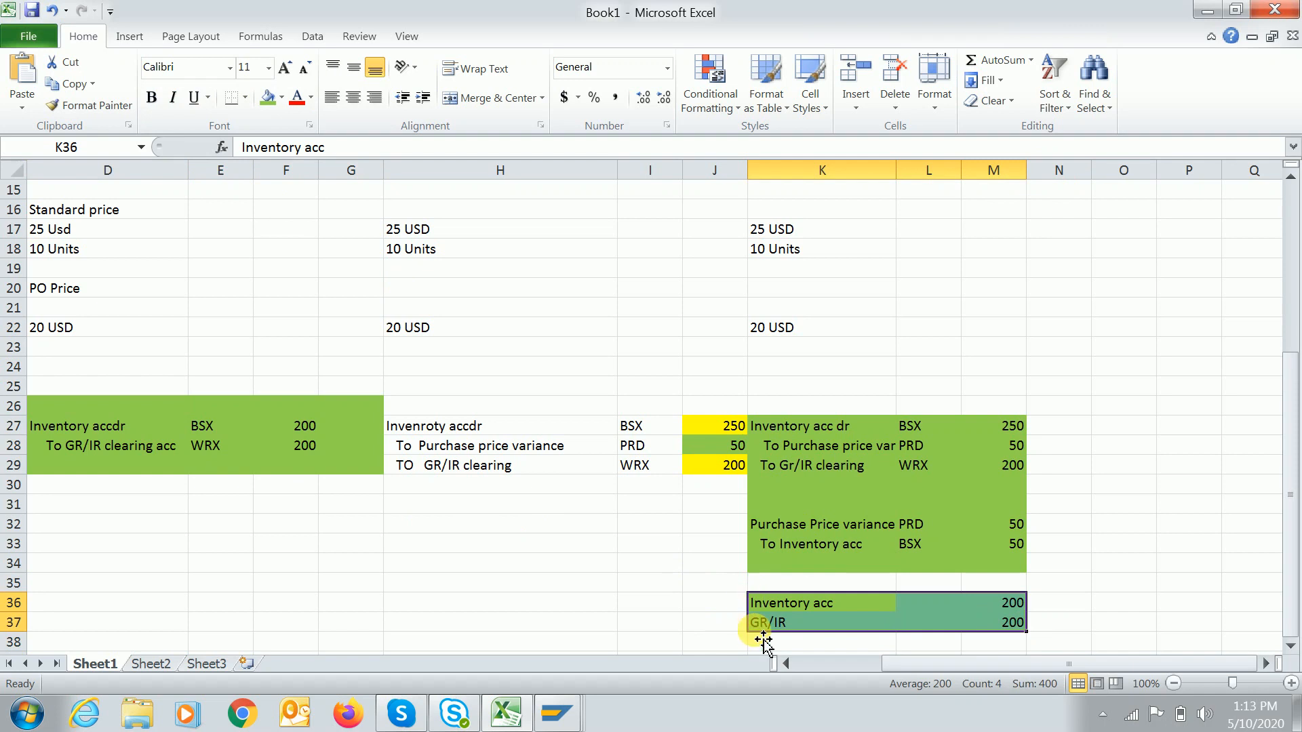
left_click(786, 663)
left_click(786, 665)
left_click(786, 665)
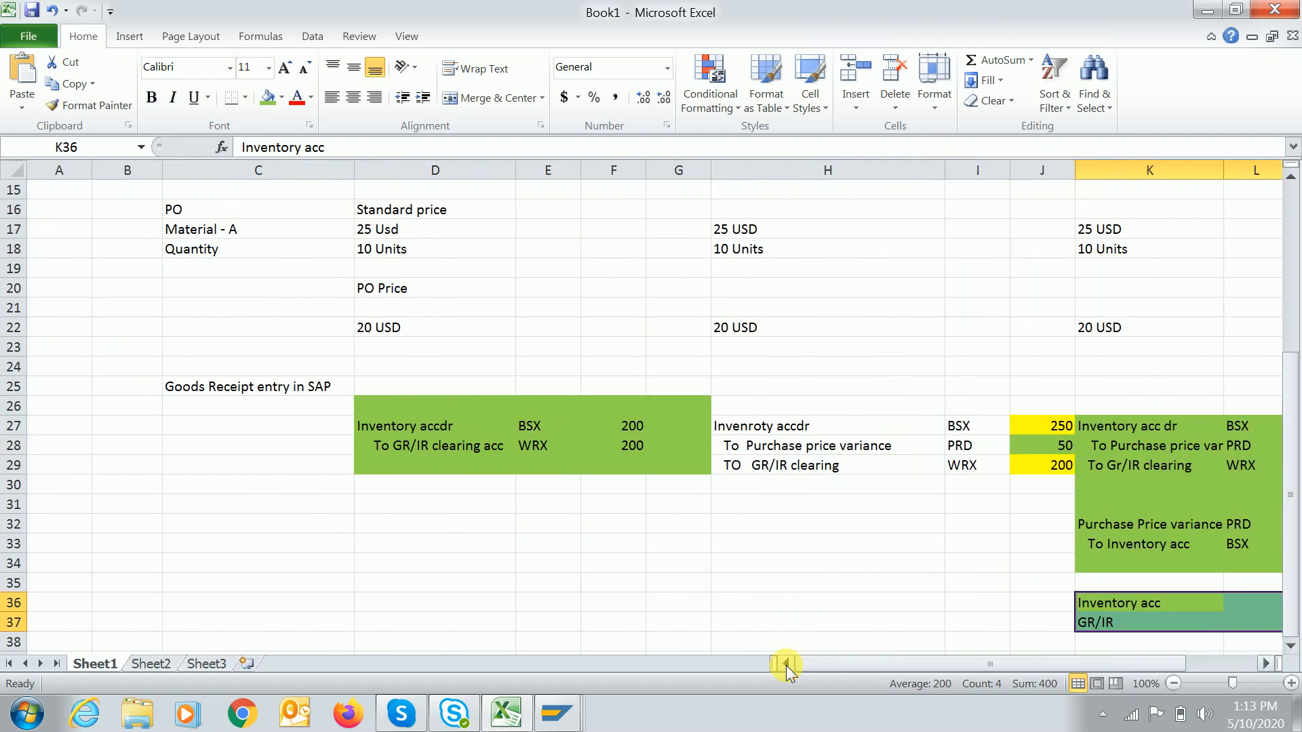
left_click(1266, 664)
left_click(1266, 664)
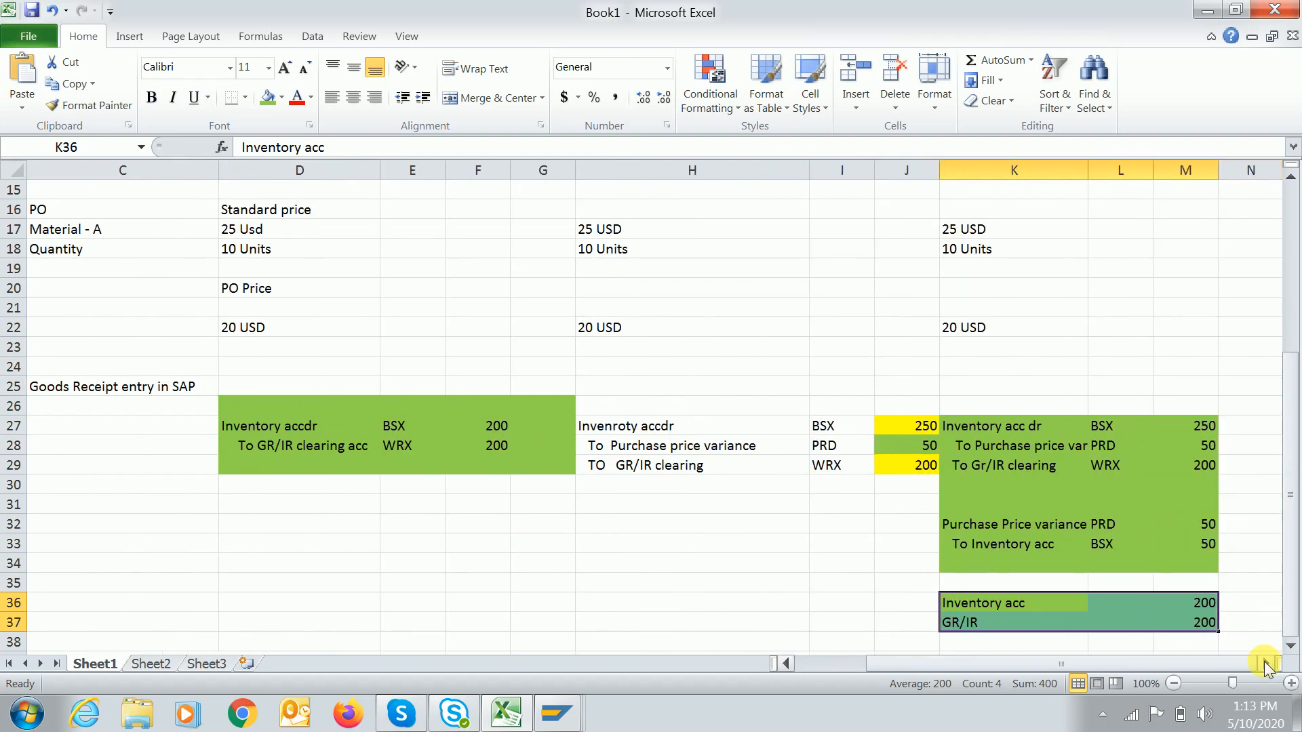
left_click(1172, 683)
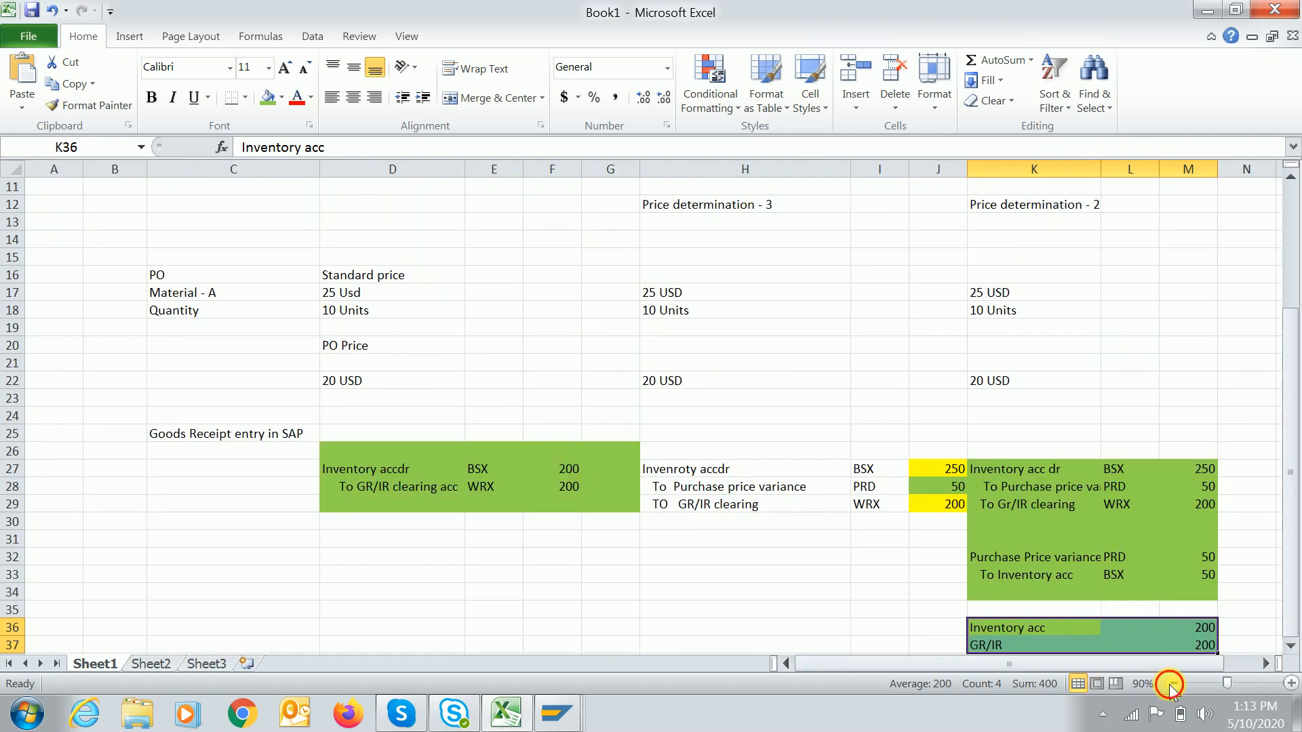
left_click(1172, 684)
left_click_drag(1292, 513, 1292, 487)
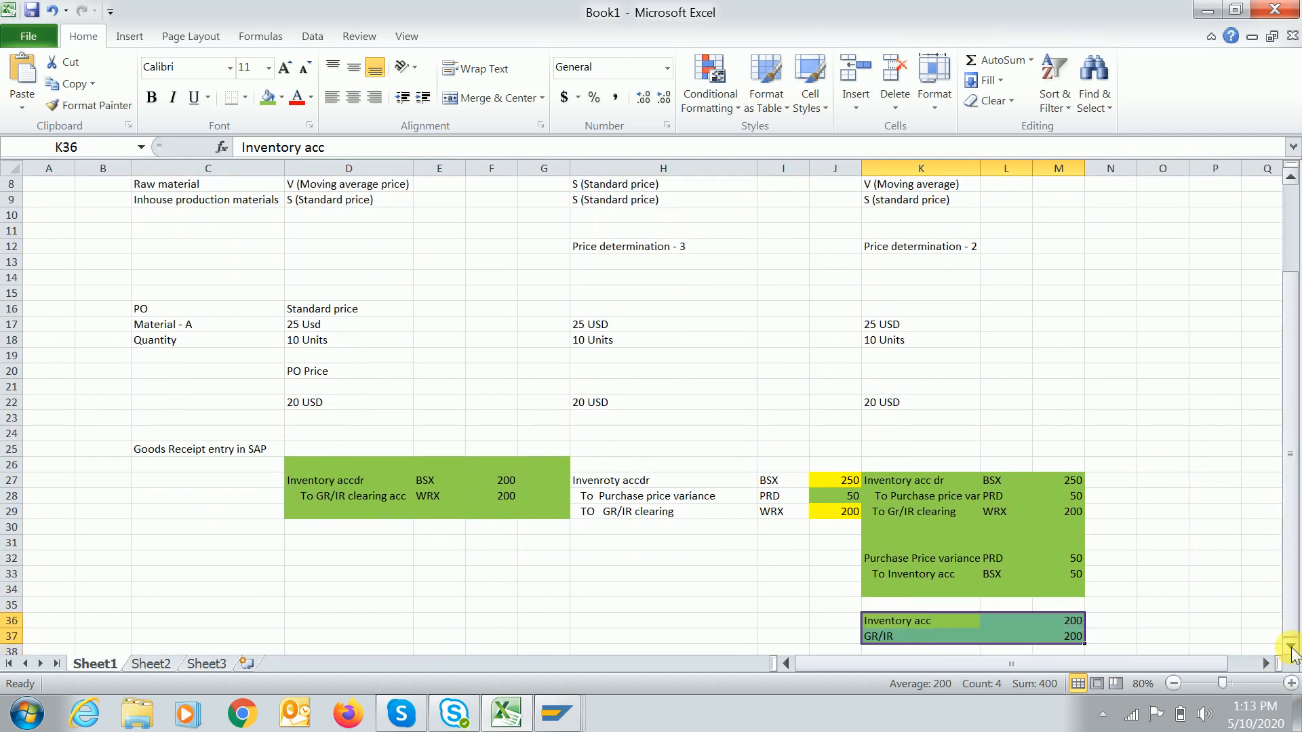
left_click(1291, 646)
left_click(1291, 646)
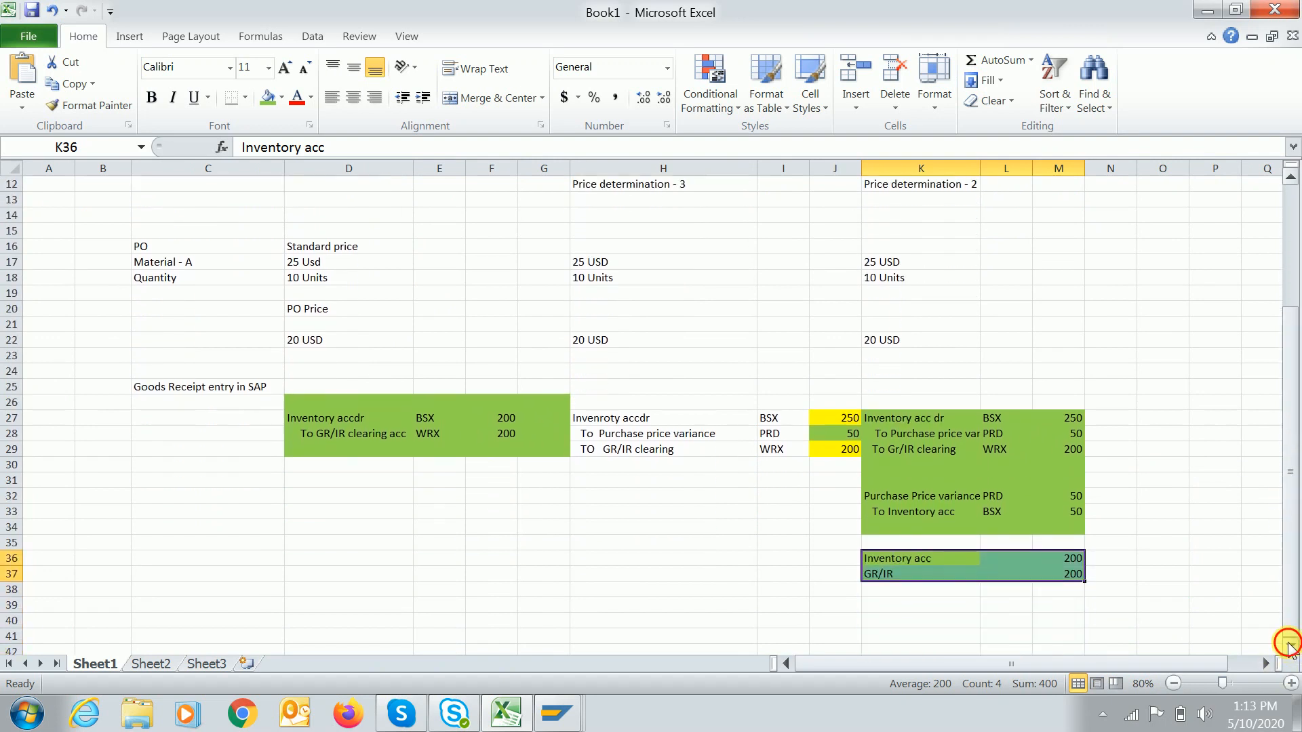
left_click(323, 563)
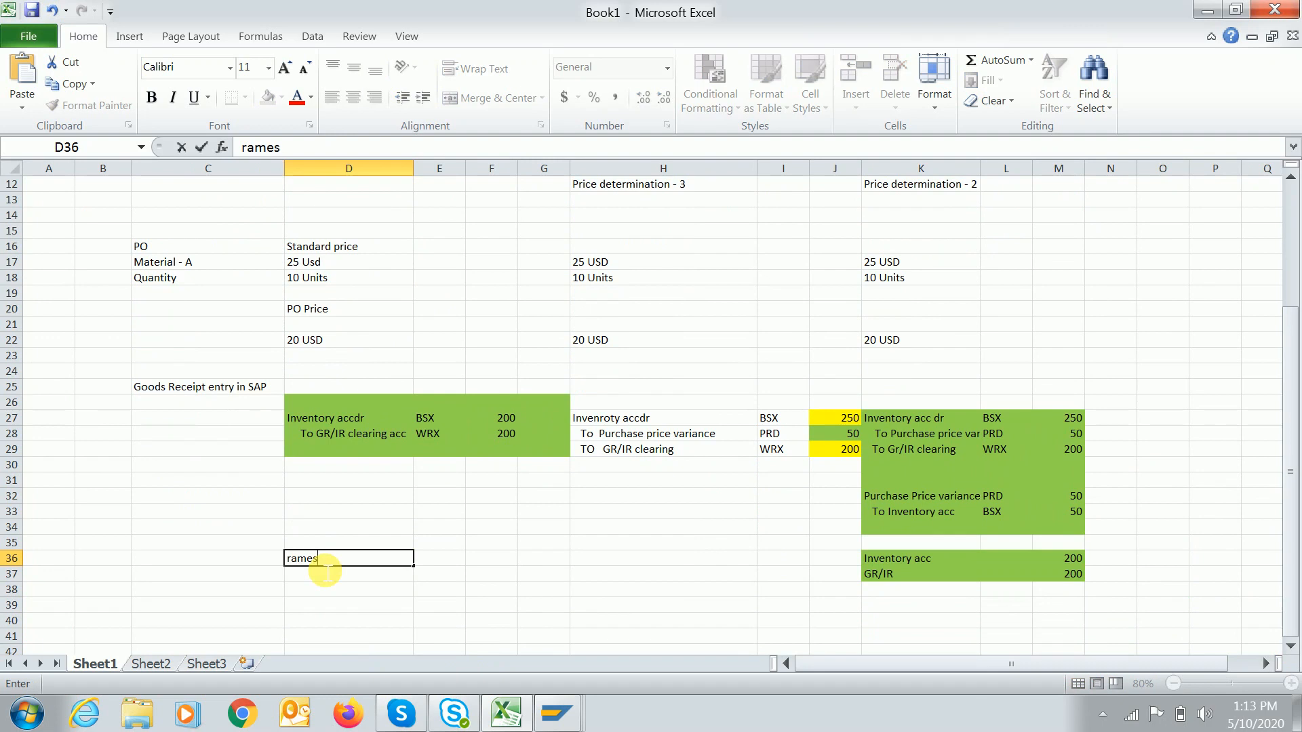
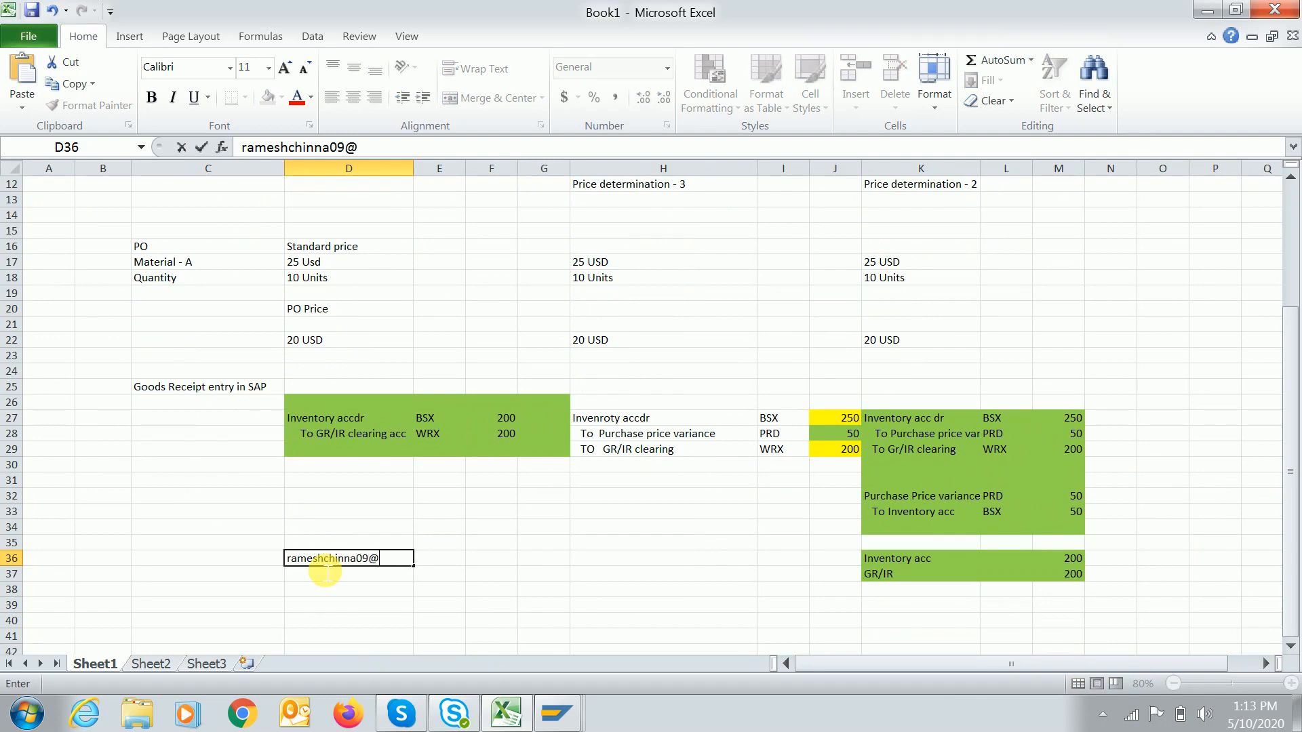
Type the author's contact e-mail address in D36 so it becomes a hyperlink.
key("Tab")
key("Down")
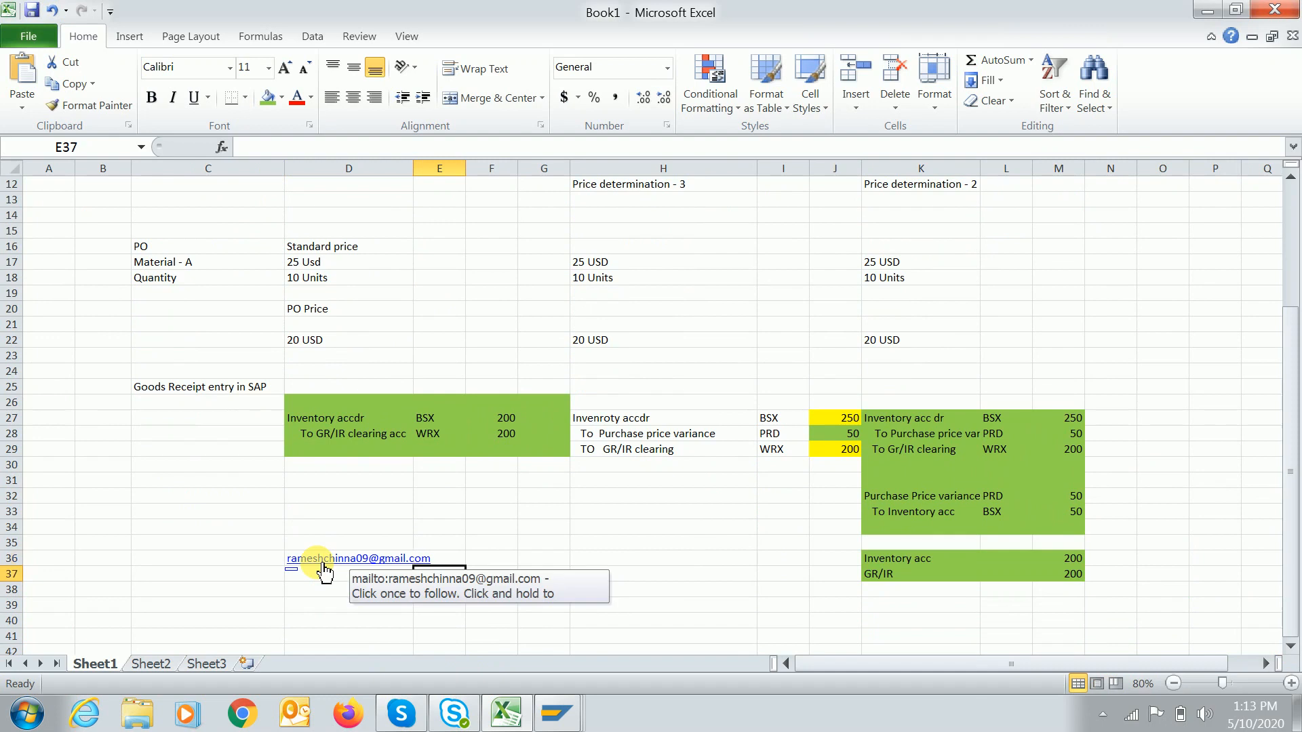
left_click(317, 597)
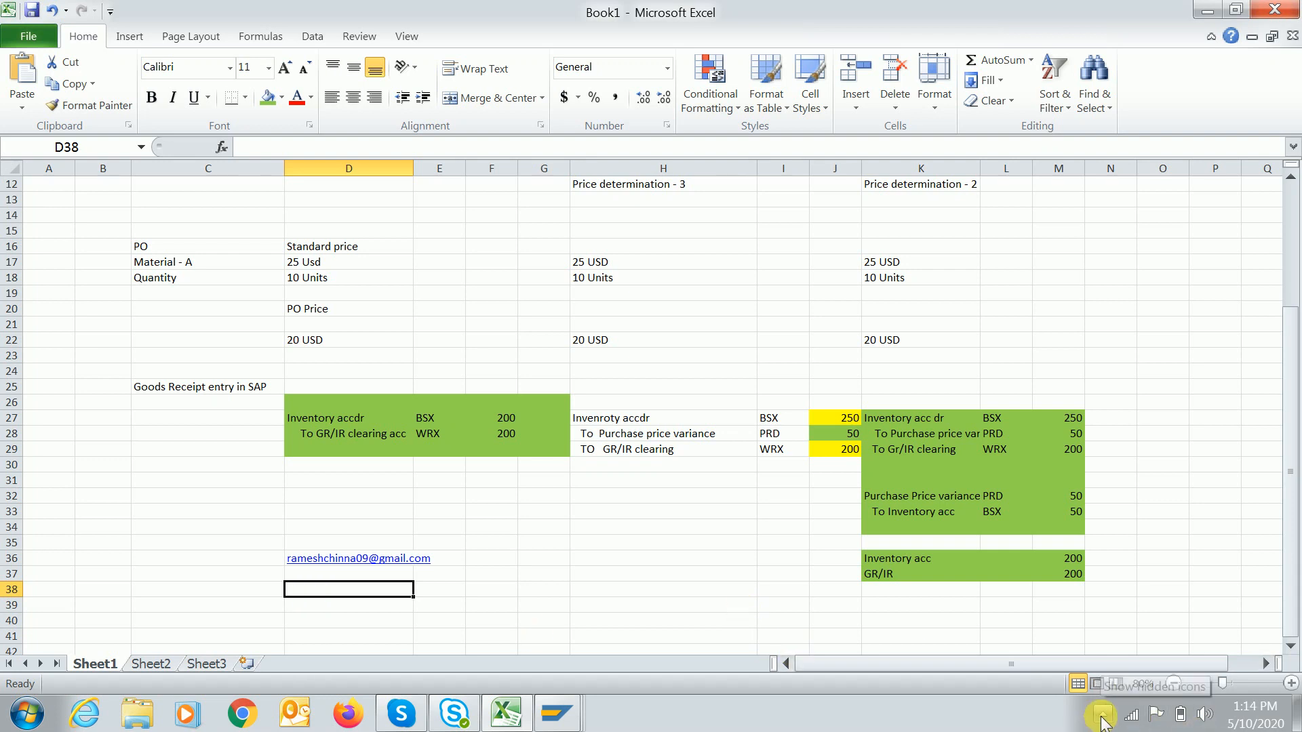
left_click(514, 547)
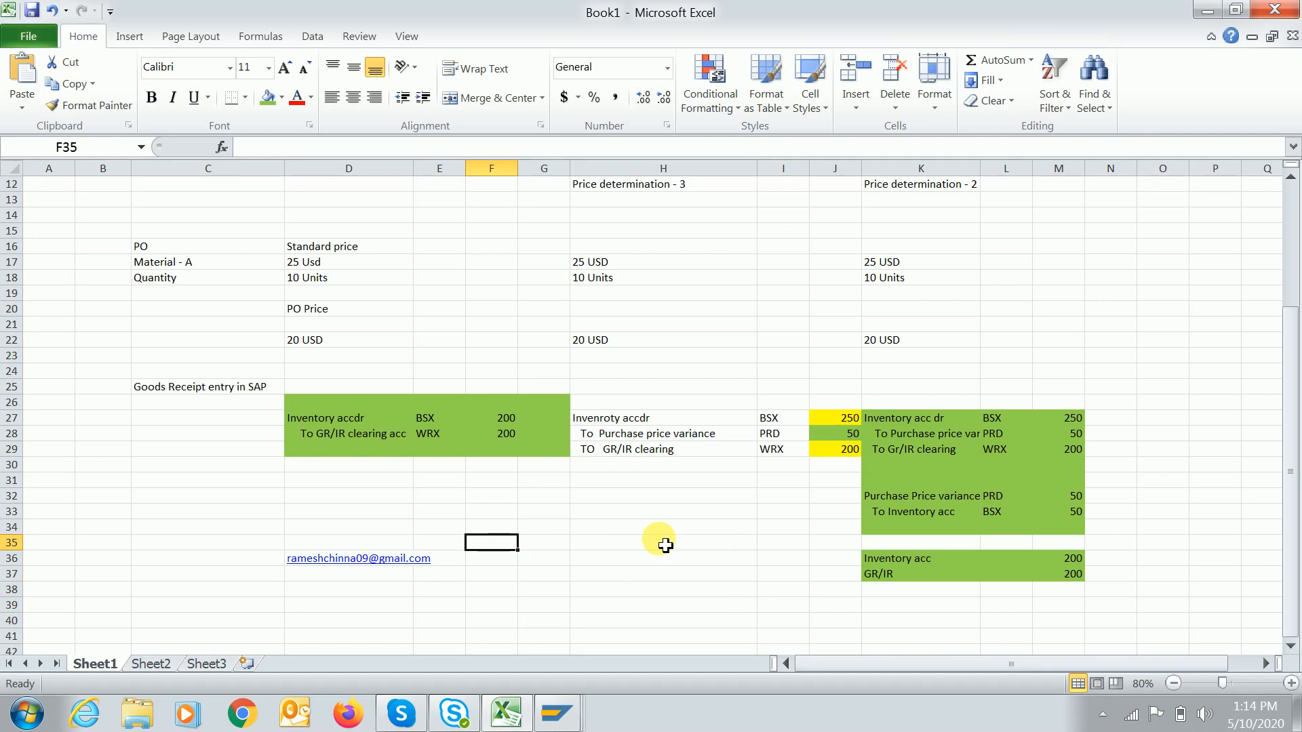
left_click(1103, 714)
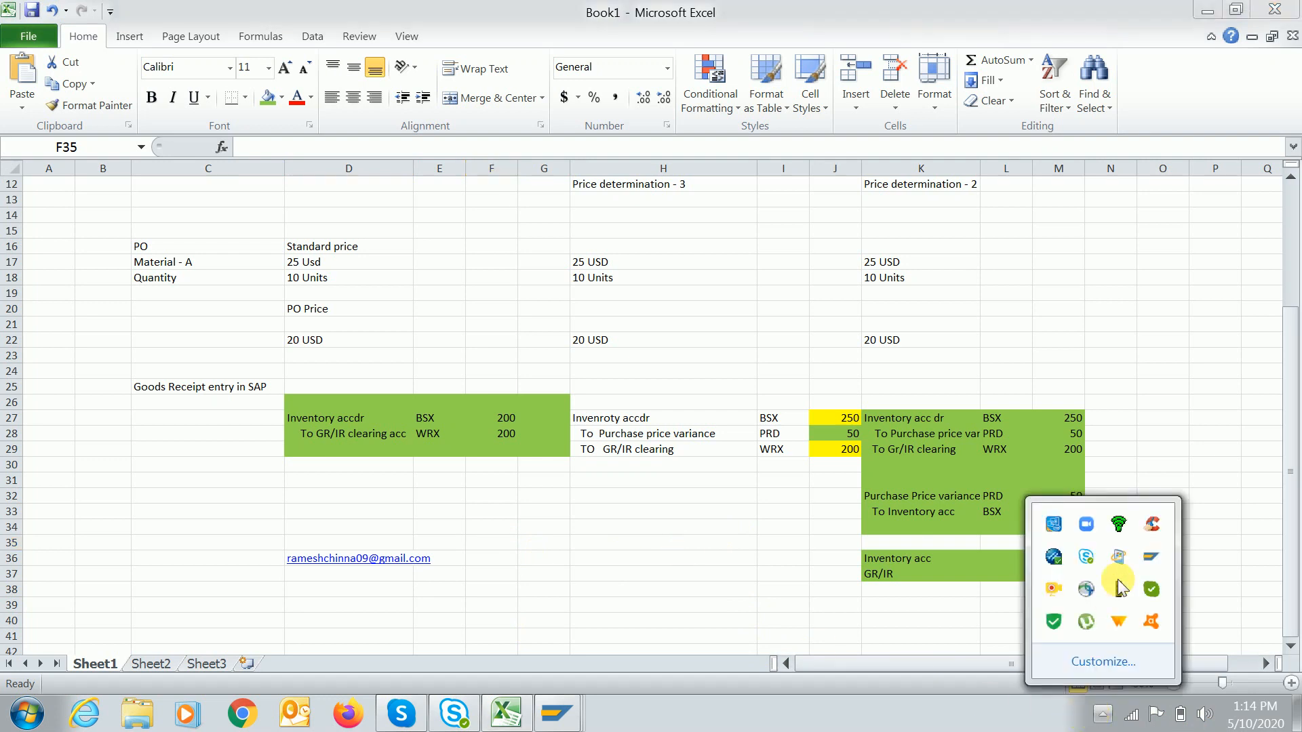
right_click(1055, 590)
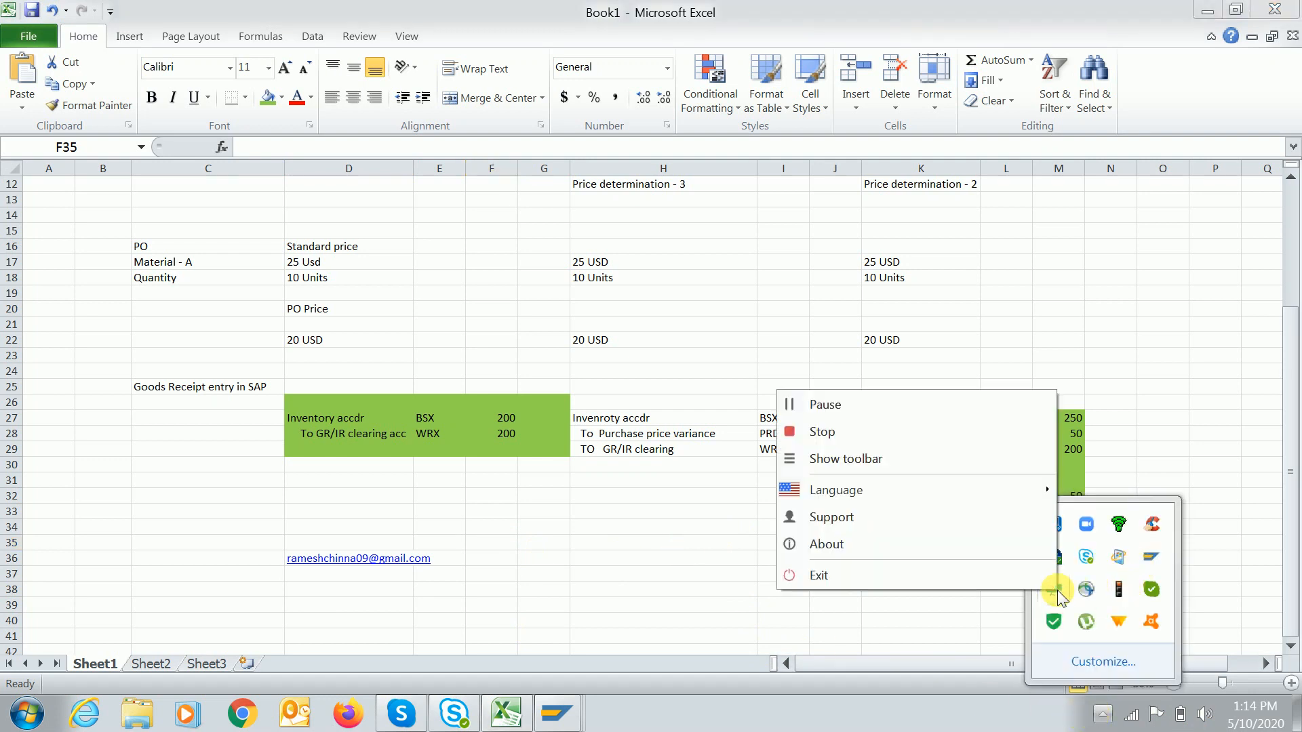